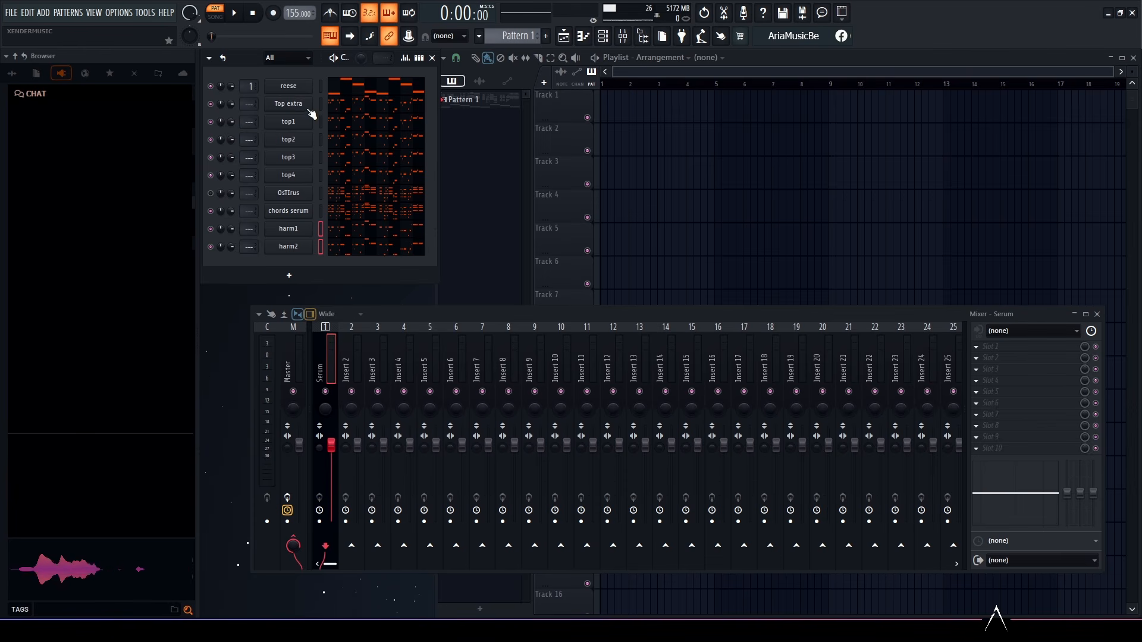
{"action": "left_click_drag", "start_coordinate": [321, 109], "coordinate": [323, 237]}
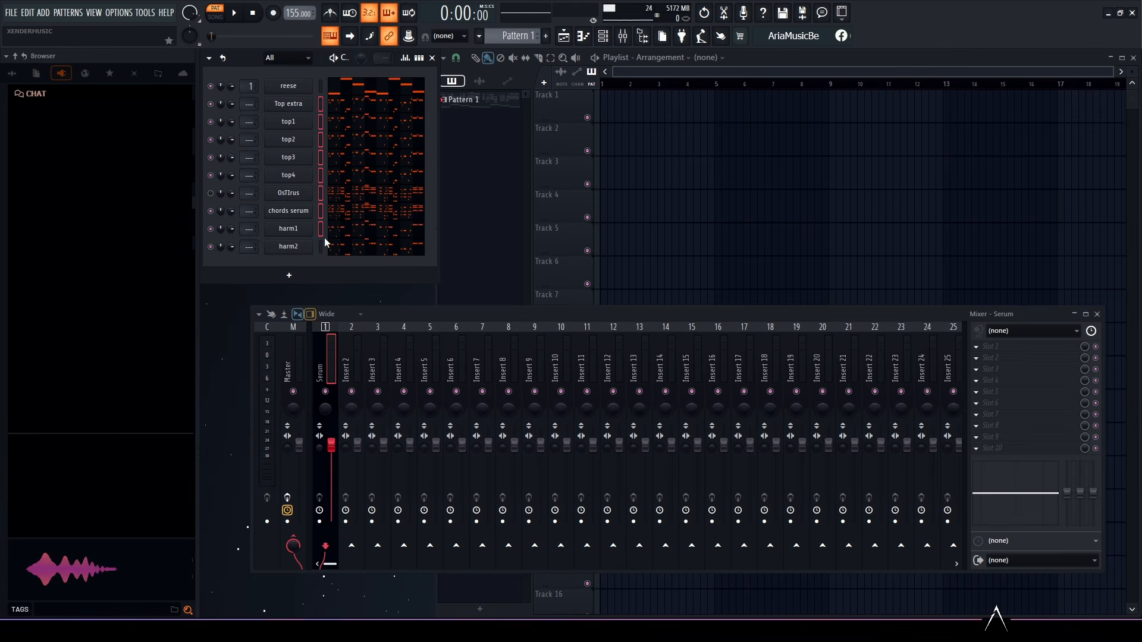
{"action": "left_click", "coordinate": [319, 194]}
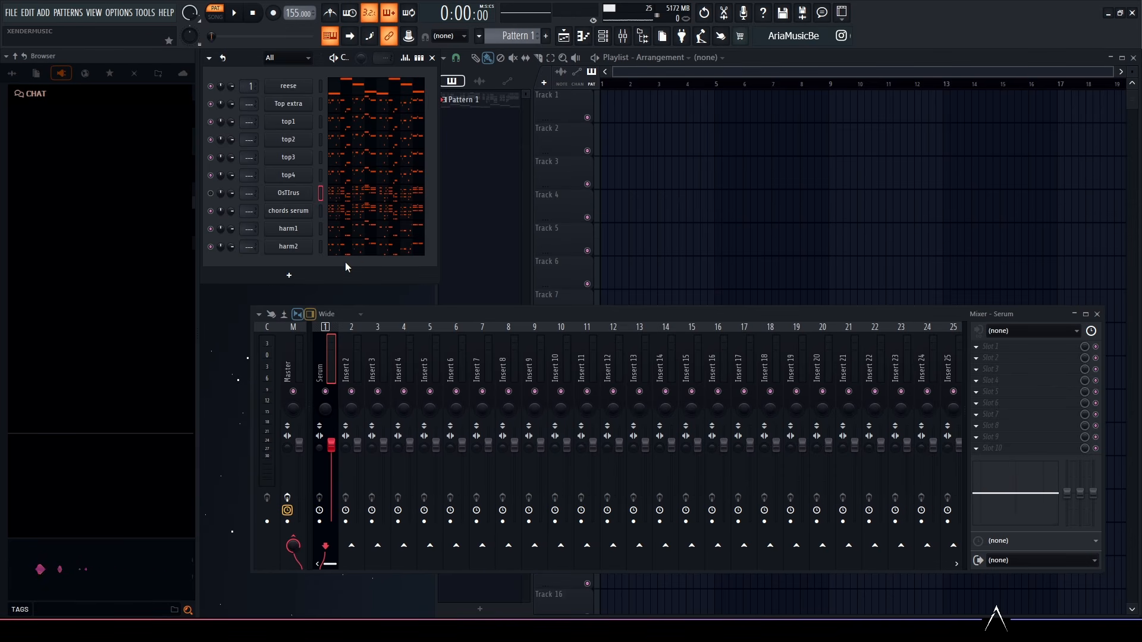
Step: Load the preset SAW Scream my name [AF] into the Top extra channel's Serum
{"action": "left_click", "coordinate": [288, 103]}
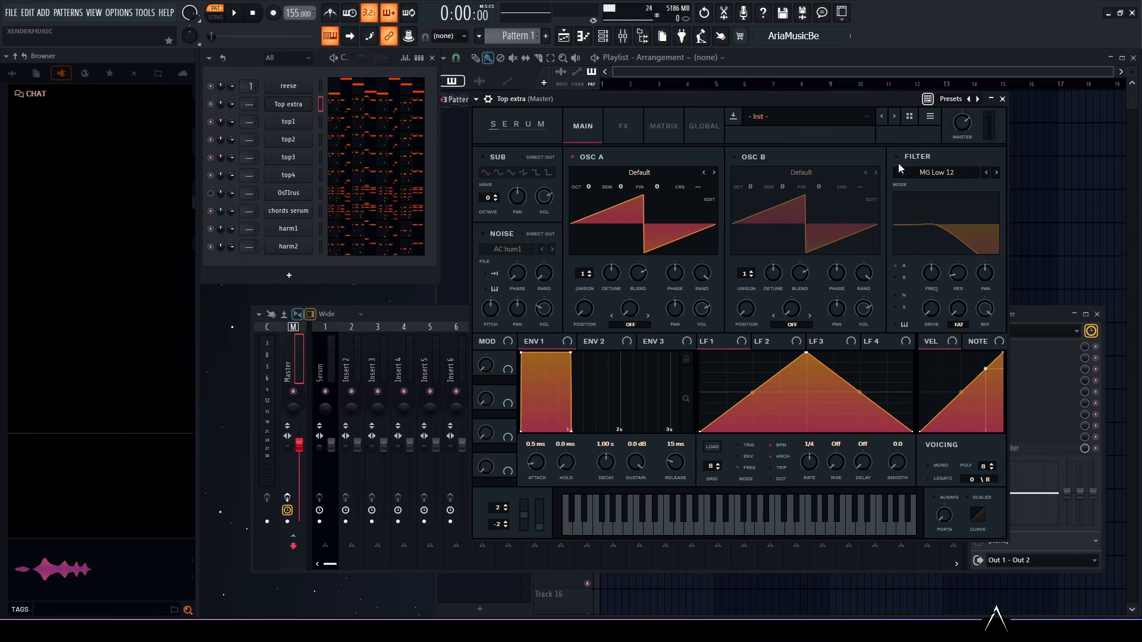
{"action": "left_click", "coordinate": [801, 120]}
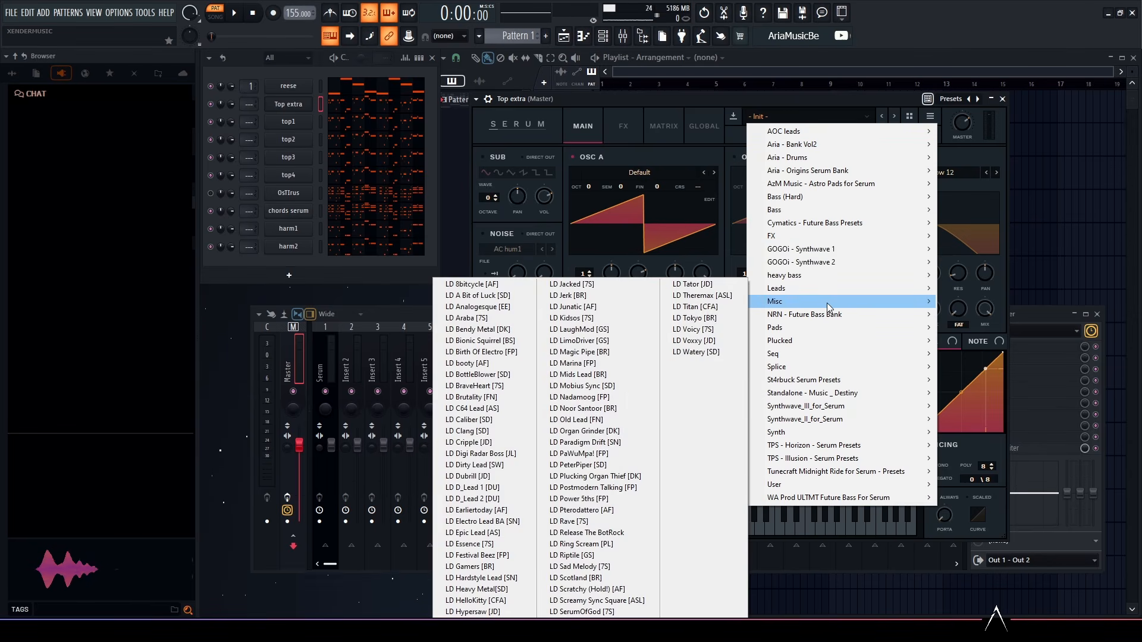
{"action": "mouse_move", "coordinate": [830, 303]}
{"action": "left_click", "coordinate": [1002, 536]}
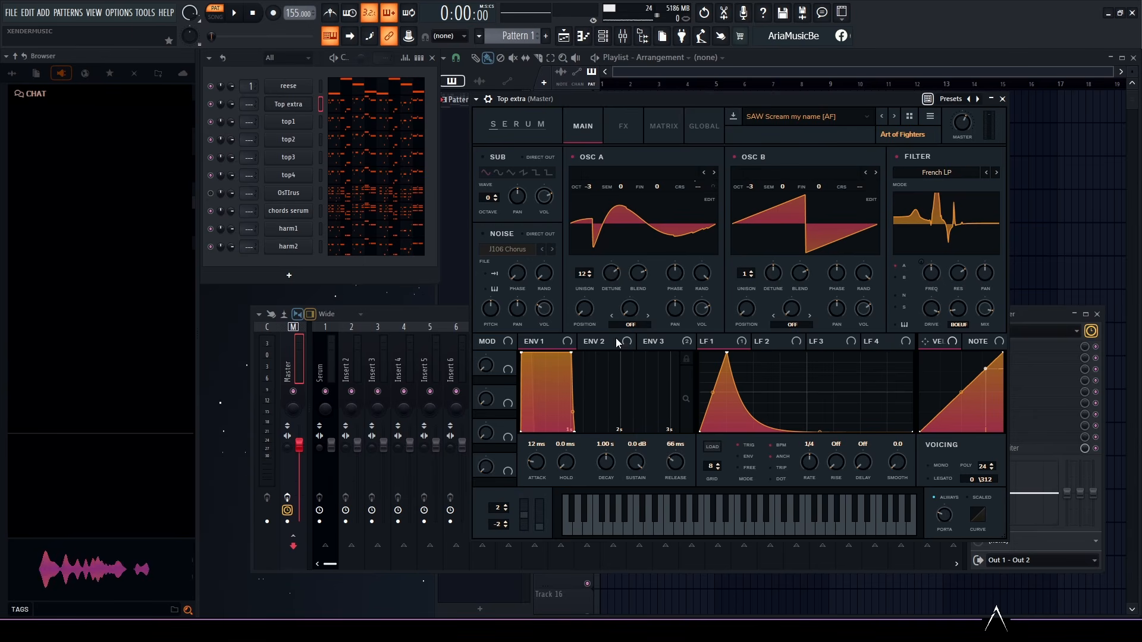
Step: Set the octave of OSC A and OSC B to -1 and lower the filter's mix
{"action": "left_click_drag", "start_coordinate": [591, 189], "coordinate": [595, 159]}
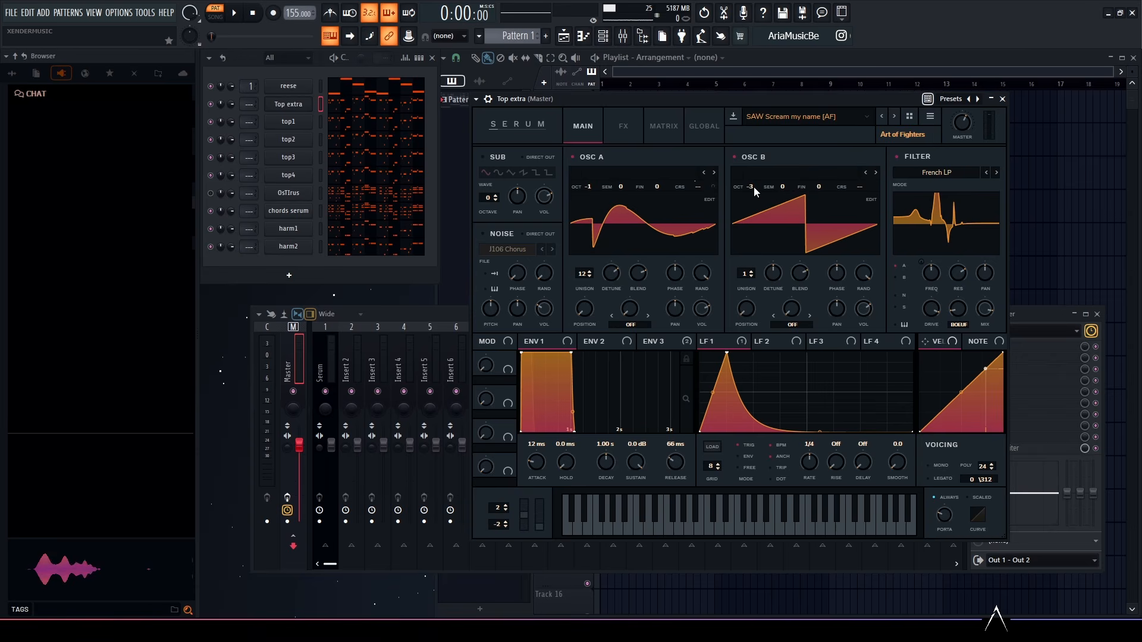
{"action": "left_click_drag", "start_coordinate": [754, 189], "coordinate": [753, 173]}
{"action": "left_click_drag", "start_coordinate": [985, 309], "coordinate": [979, 331]}
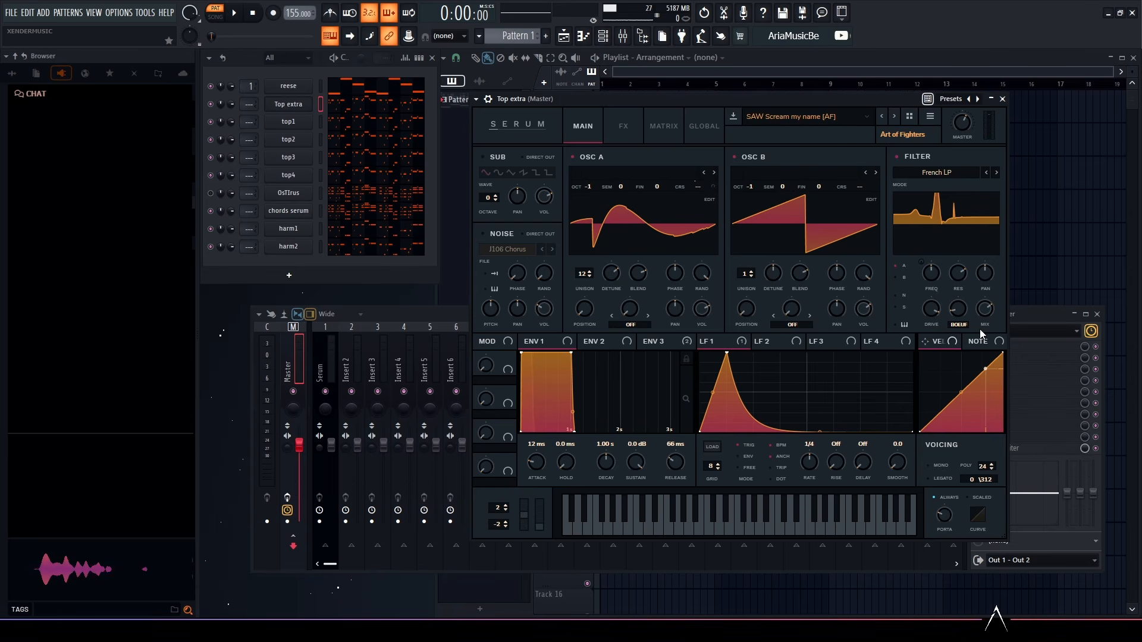
Step: Switch Top extra's voicing to mono legato, turn off always-on portamento and slightly raise the portamento time
{"action": "left_click", "coordinate": [933, 465]}
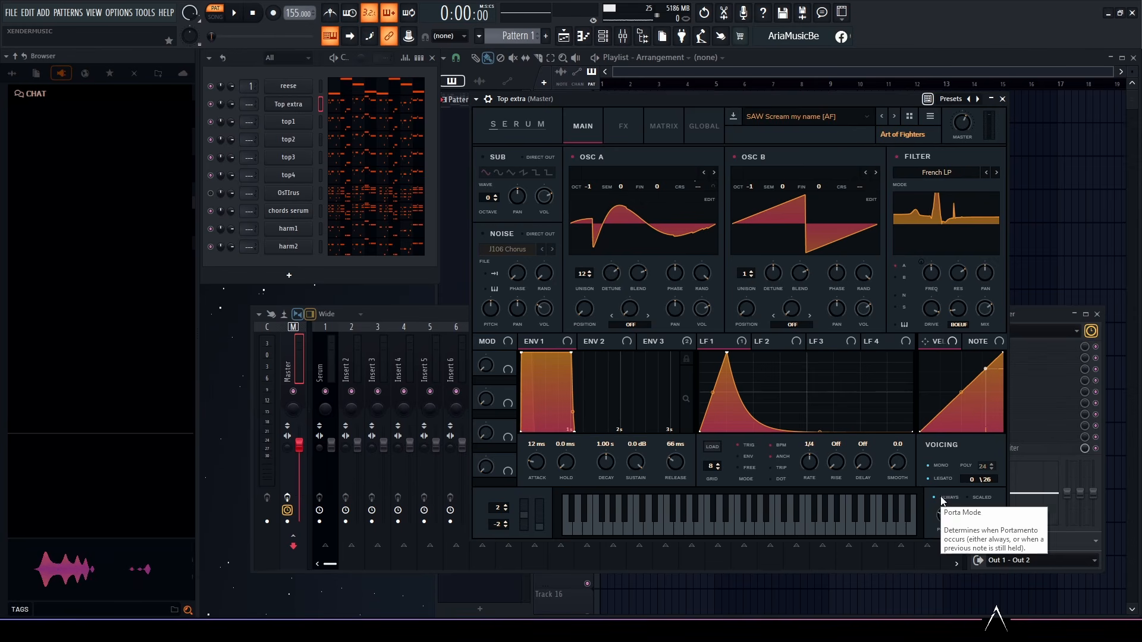
{"action": "left_click", "coordinate": [941, 498]}
{"action": "left_click_drag", "start_coordinate": [949, 515], "coordinate": [950, 504]}
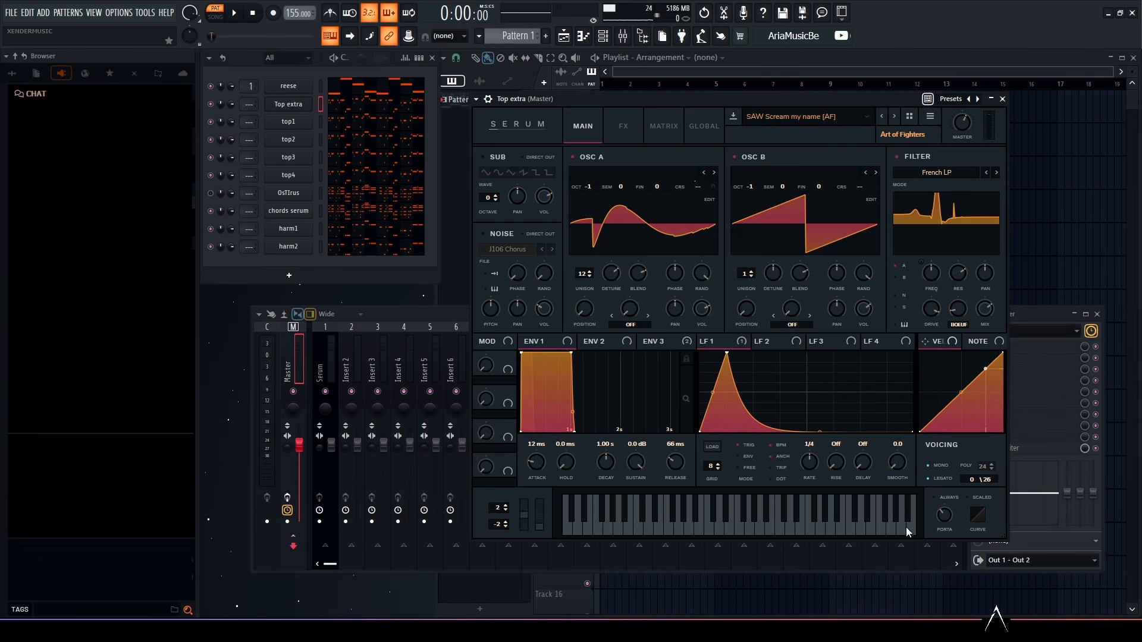
Step: Disable the Delay and Chorus effects and enable Hyper/Dimension with a unison of 7 and higher detune
{"action": "left_click", "coordinate": [622, 127]}
{"action": "left_click", "coordinate": [485, 302]}
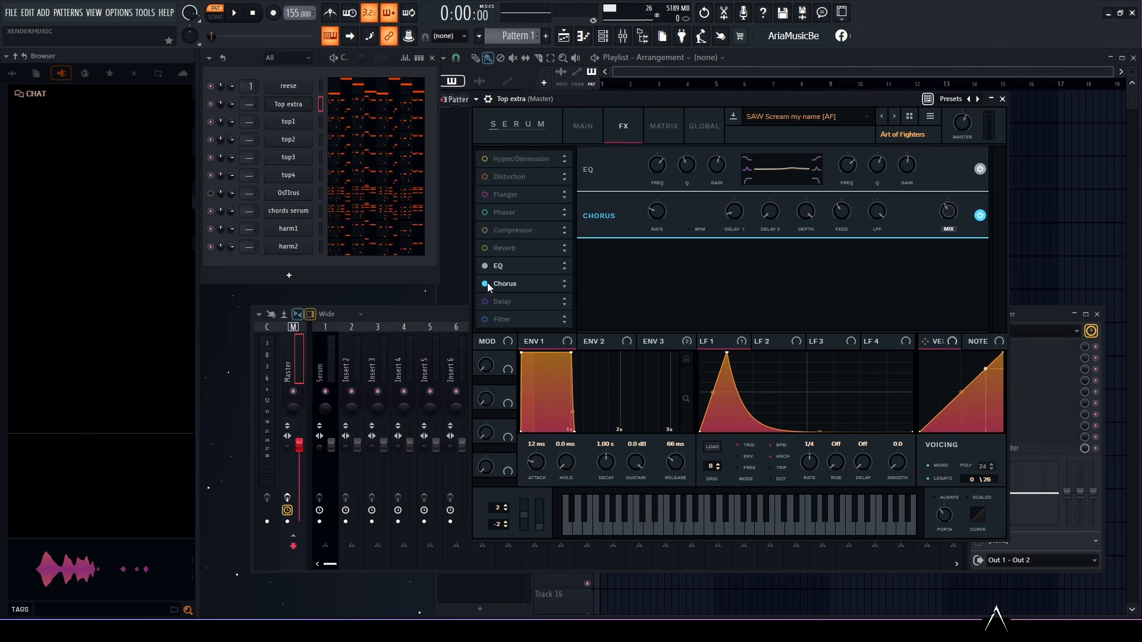
{"action": "left_click", "coordinate": [484, 283]}
{"action": "left_click", "coordinate": [485, 159]}
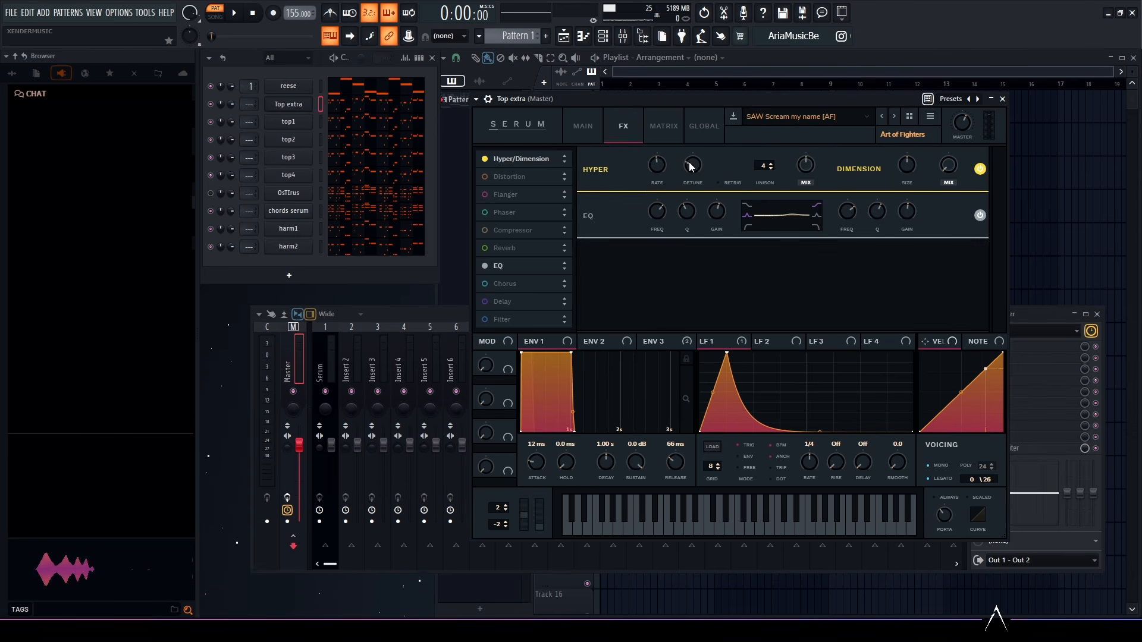
{"action": "left_click_drag", "start_coordinate": [766, 163], "coordinate": [792, 98]}
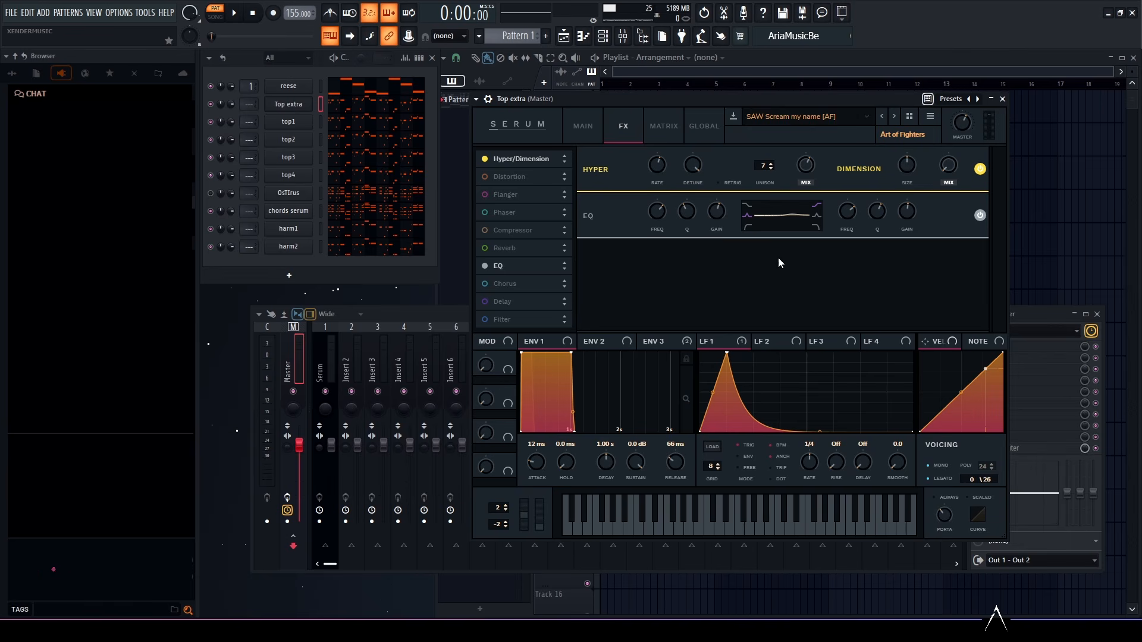
Step: Clear the A CoarsePit target of the LFO 1 modulation and reduce the Env 3 amount on Mast.Tun
{"action": "left_click", "coordinate": [660, 134]}
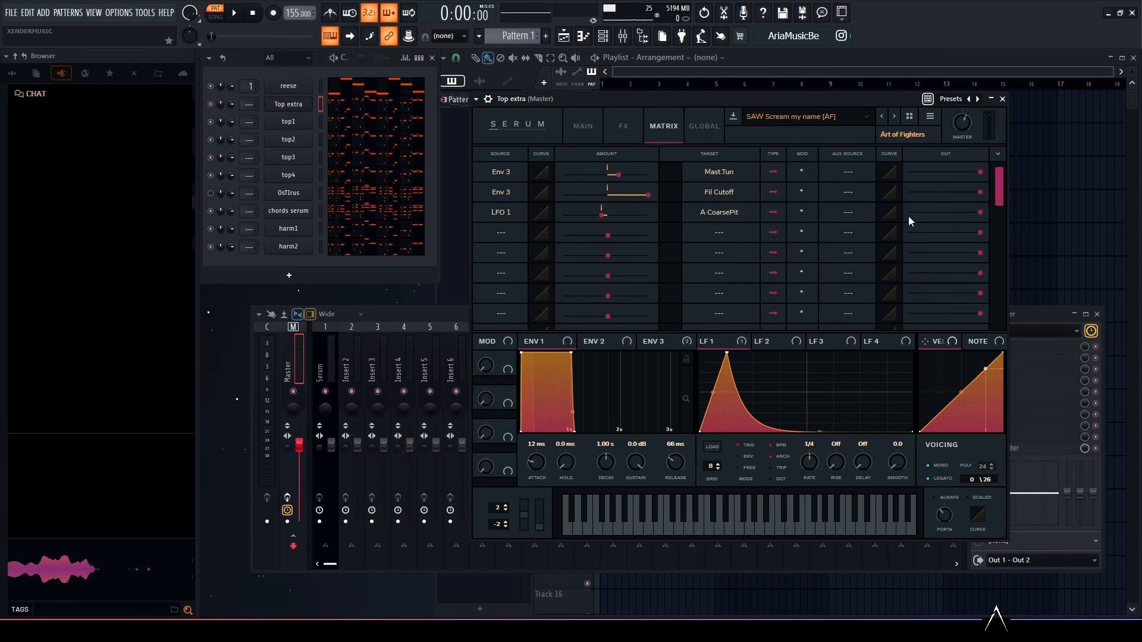
{"action": "left_click", "coordinate": [684, 224]}
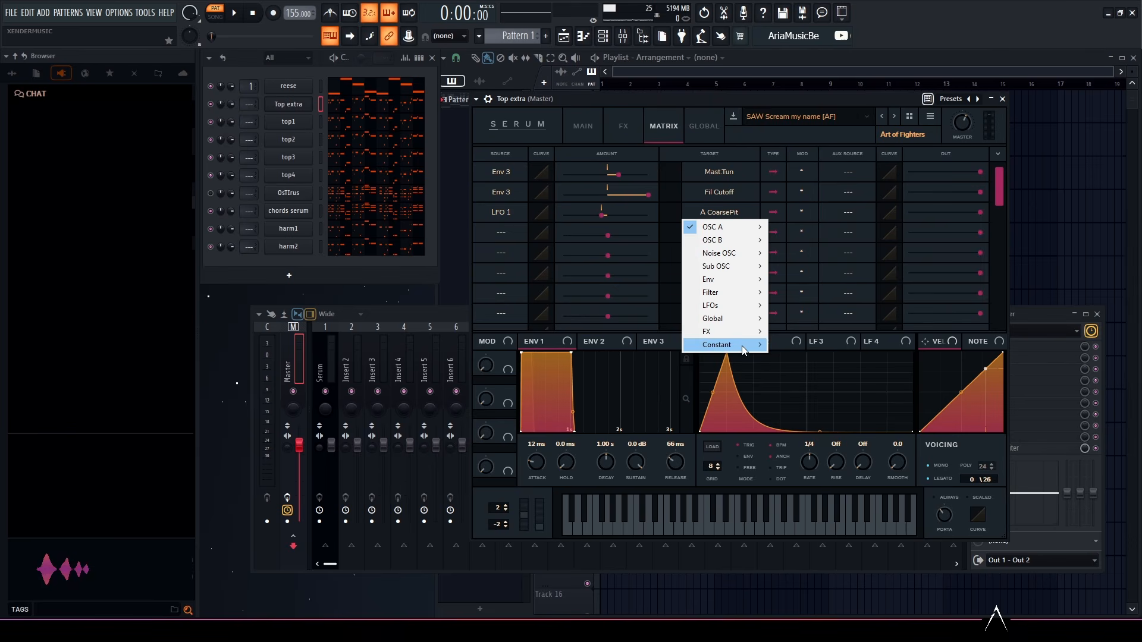
{"action": "mouse_move", "coordinate": [743, 350]}
{"action": "left_click", "coordinate": [791, 345]}
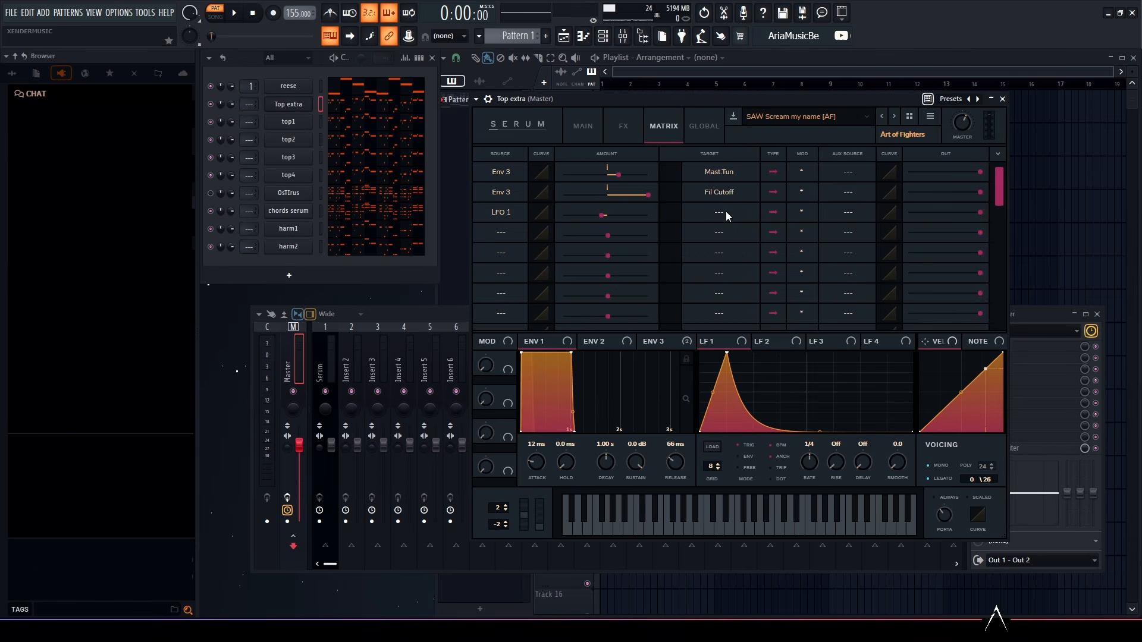
{"action": "double_click", "coordinate": [618, 175]}
{"action": "type", "text": "1"}
{"action": "key", "text": "Return"}
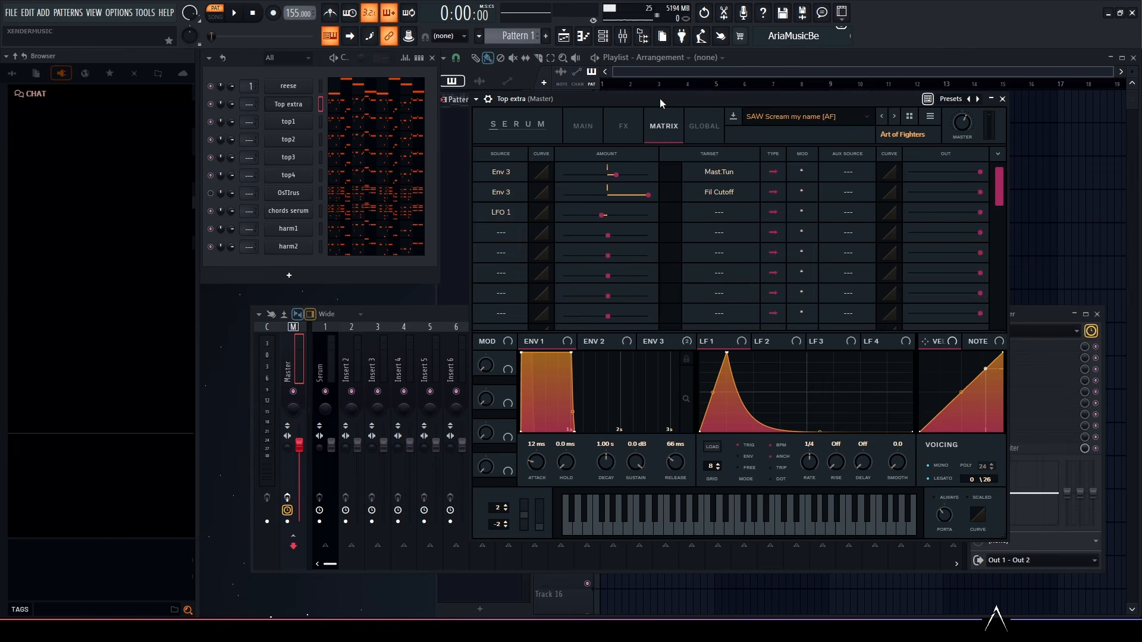
Step: Lower Top extra's Serum master volume to about 43% and audition the sound with a few notes
{"action": "left_click_drag", "start_coordinate": [962, 122], "coordinate": [959, 141]}
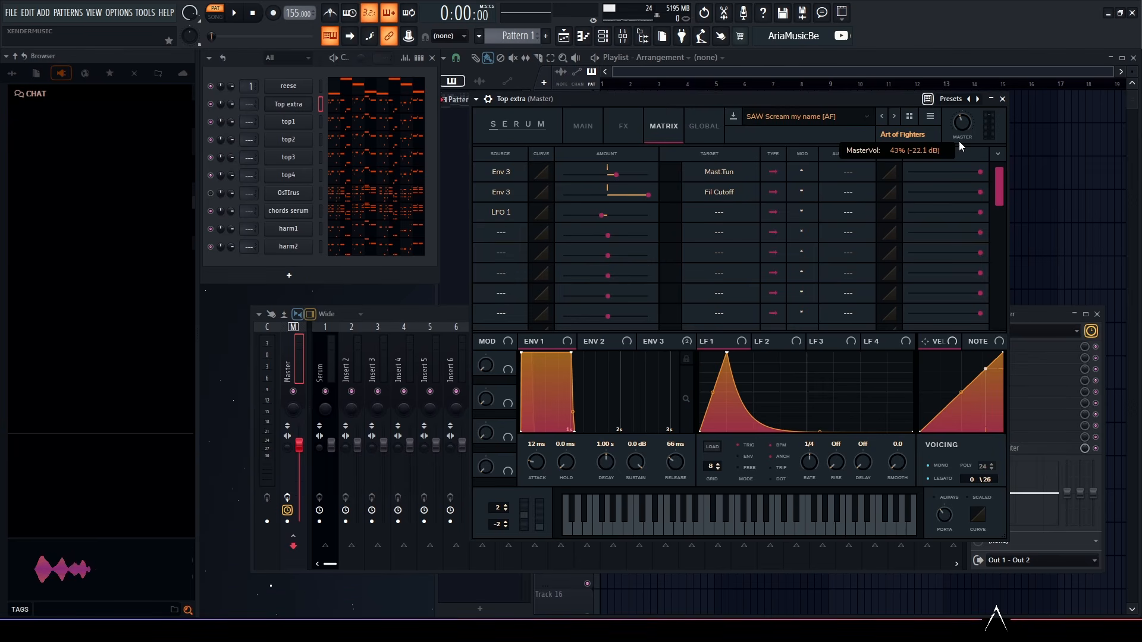
{"action": "key", "text": "q"}
{"action": "key", "text": "q"}
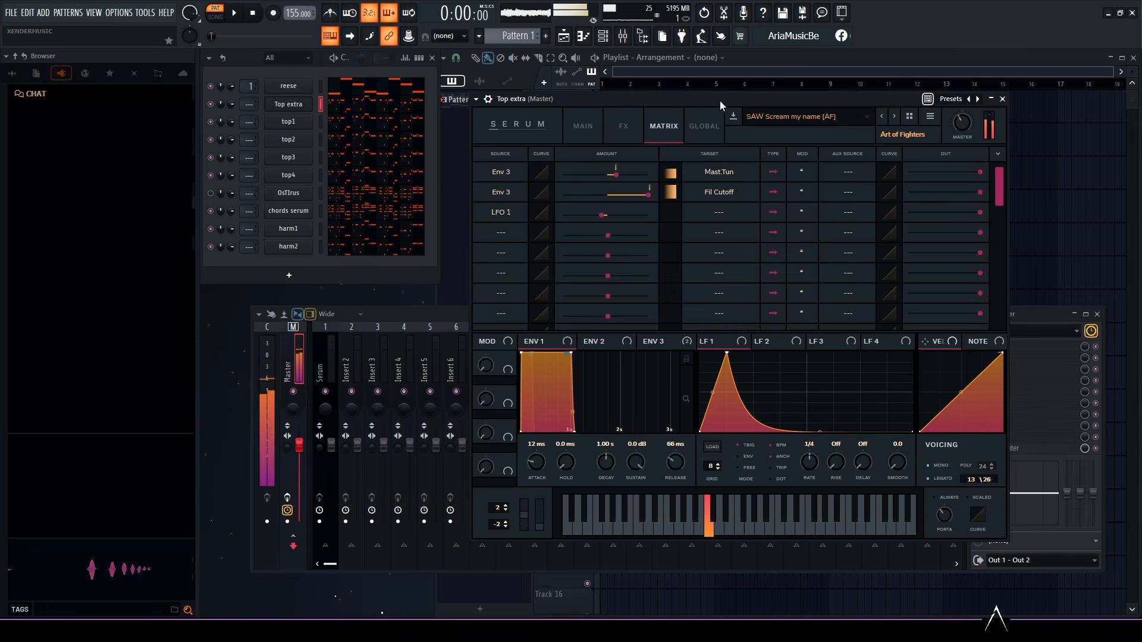
{"action": "key", "text": "q"}
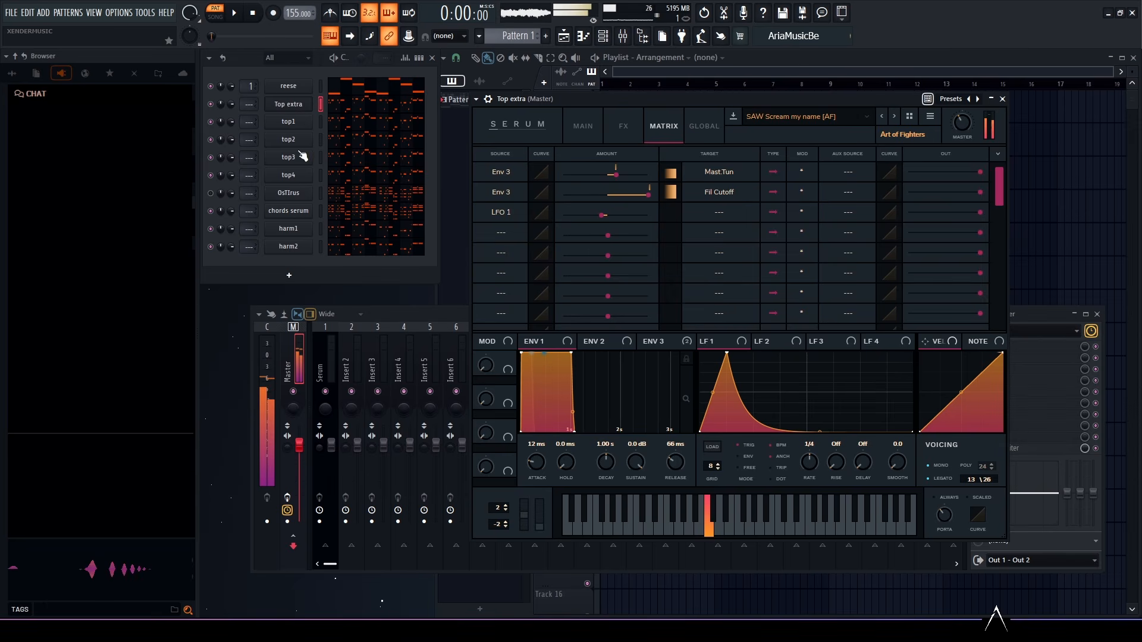
Step: Mute the channels from top1 through harm2 and play the pattern with only reese and Top extra
{"action": "left_click", "coordinate": [210, 122]}
{"action": "left_click_drag", "start_coordinate": [213, 141], "coordinate": [217, 253]}
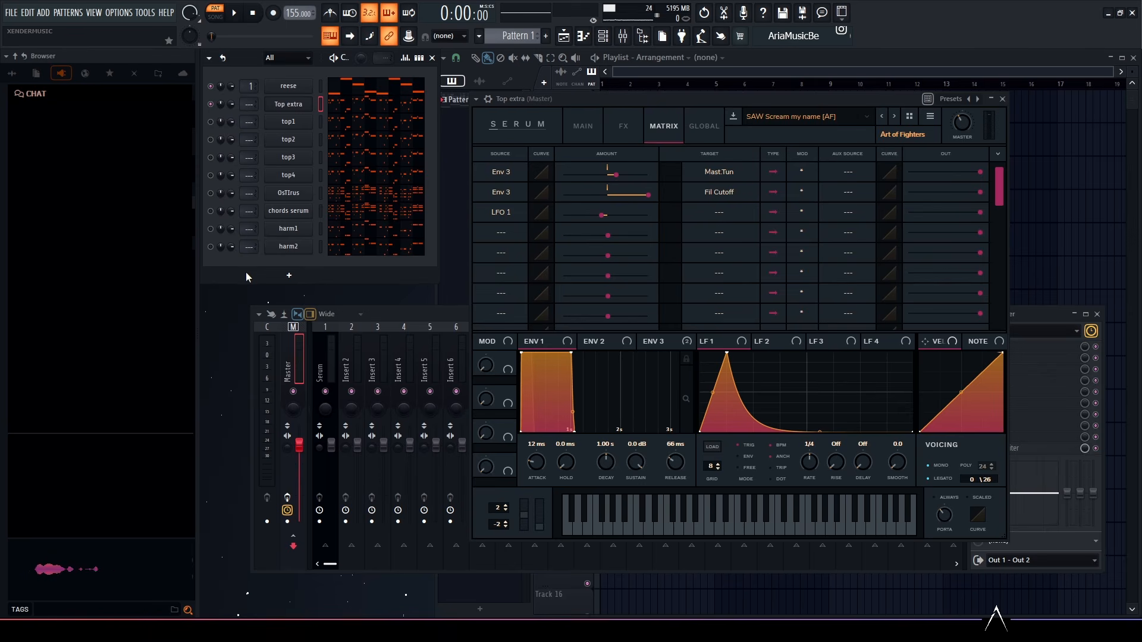
{"action": "key", "text": "space"}
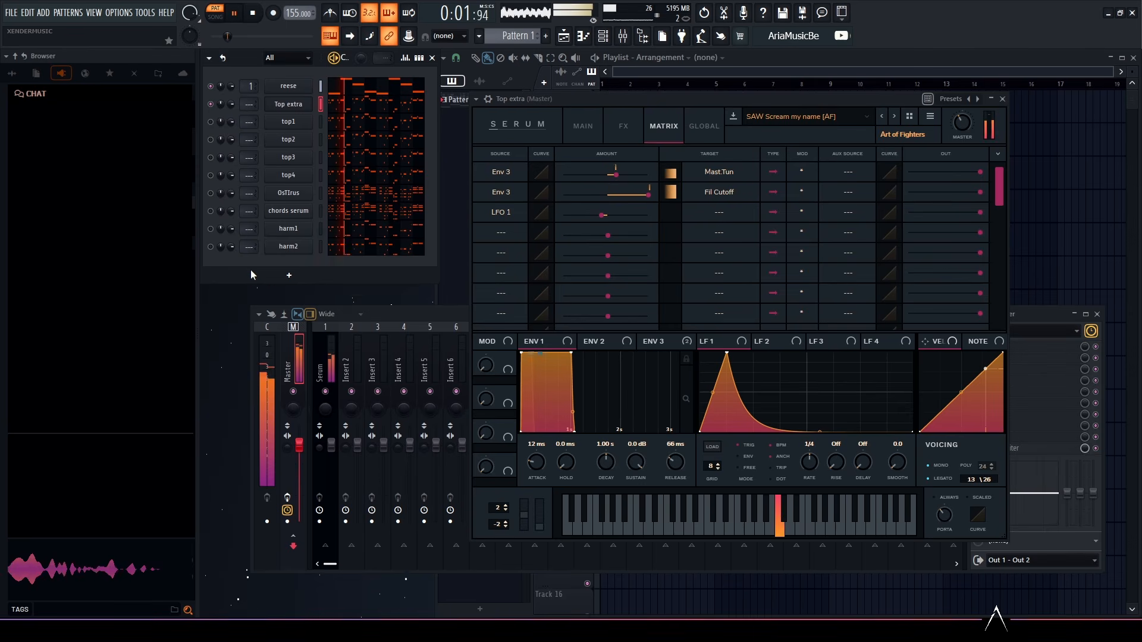
{"action": "key", "text": "space"}
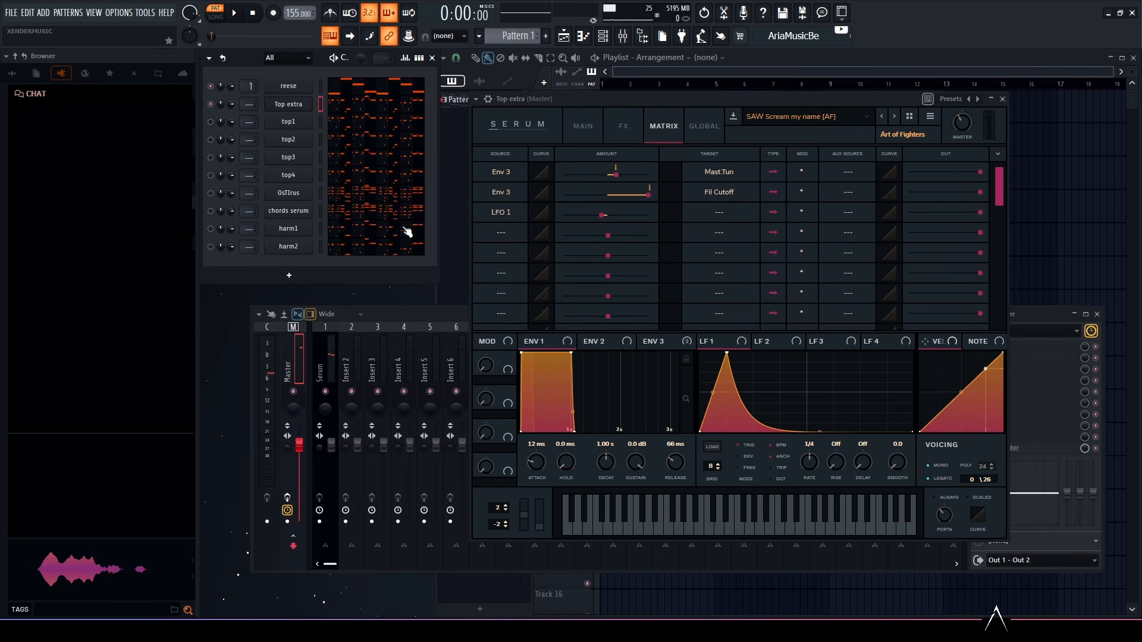
Step: In top1's Serum, enable OSC B, give both oscillators 8 unison voices and set OSC A's detune to about 0.21
{"action": "left_click_drag", "start_coordinate": [670, 85], "coordinate": [671, 91]}
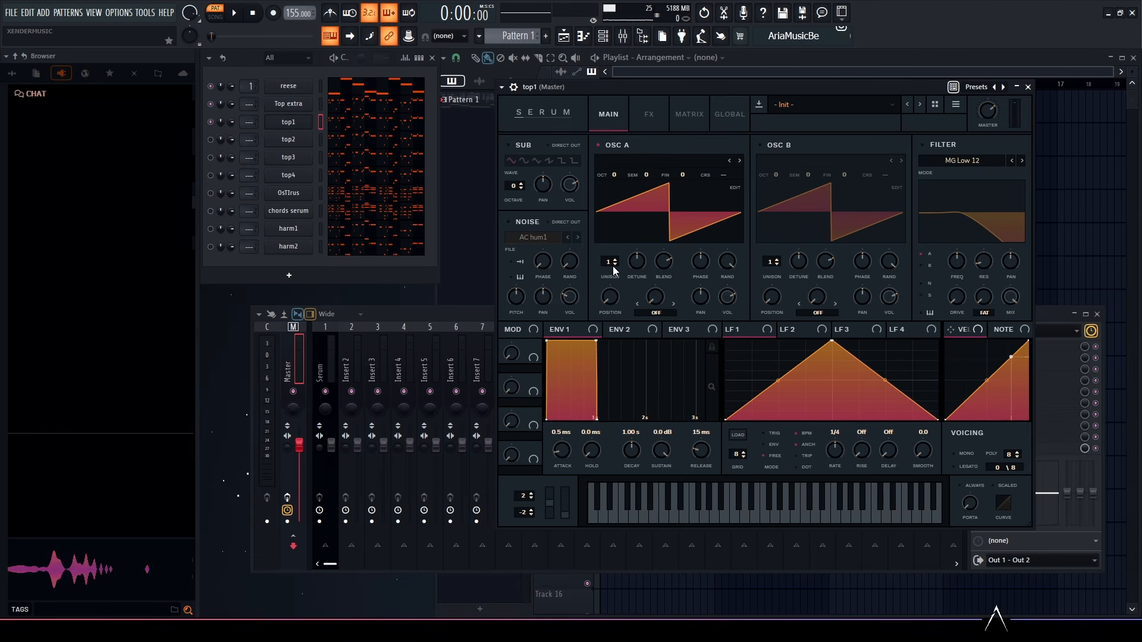
{"action": "left_click_drag", "start_coordinate": [608, 264], "coordinate": [624, 207]}
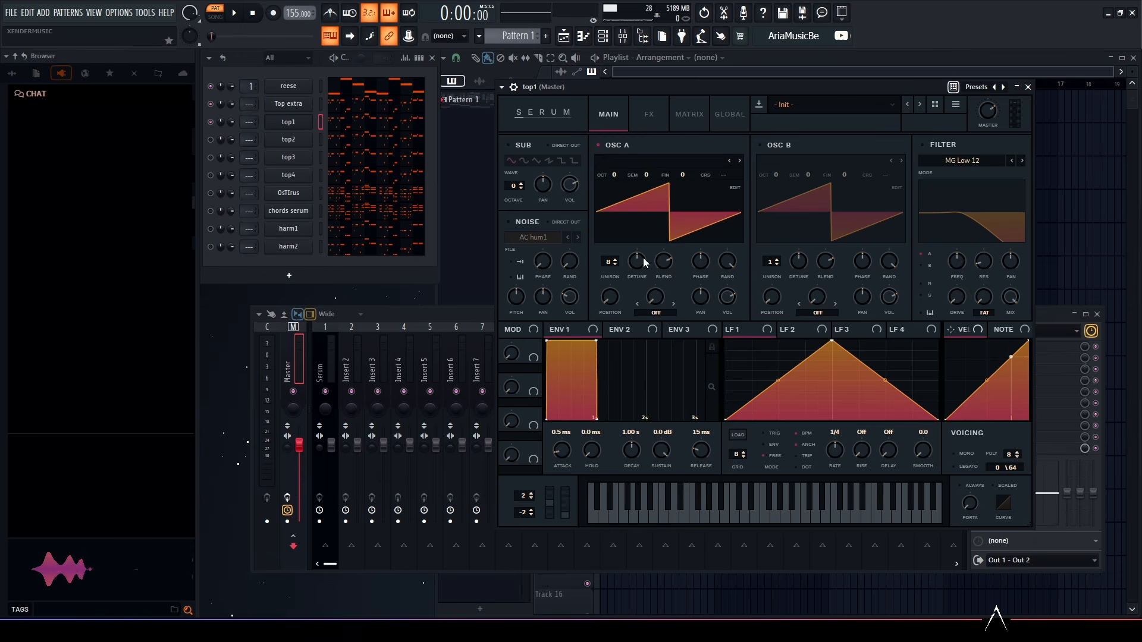
{"action": "left_click_drag", "start_coordinate": [643, 259], "coordinate": [643, 263]}
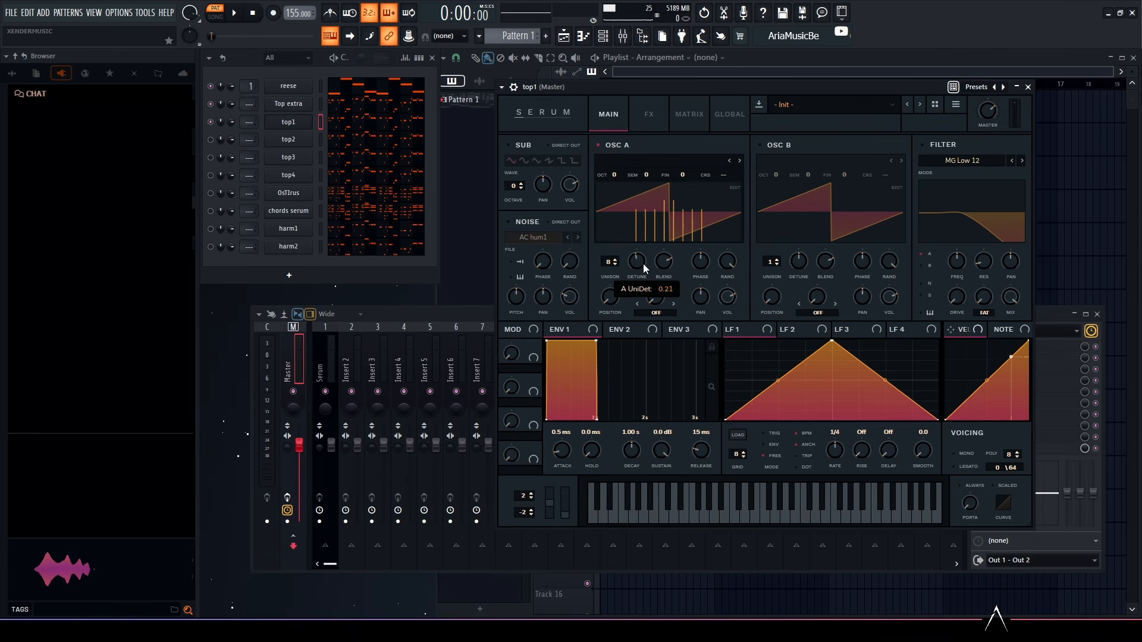
{"action": "left_click", "coordinate": [766, 146]}
{"action": "left_click_drag", "start_coordinate": [773, 264], "coordinate": [781, 209]}
{"action": "left_click_drag", "start_coordinate": [801, 248], "coordinate": [806, 247]}
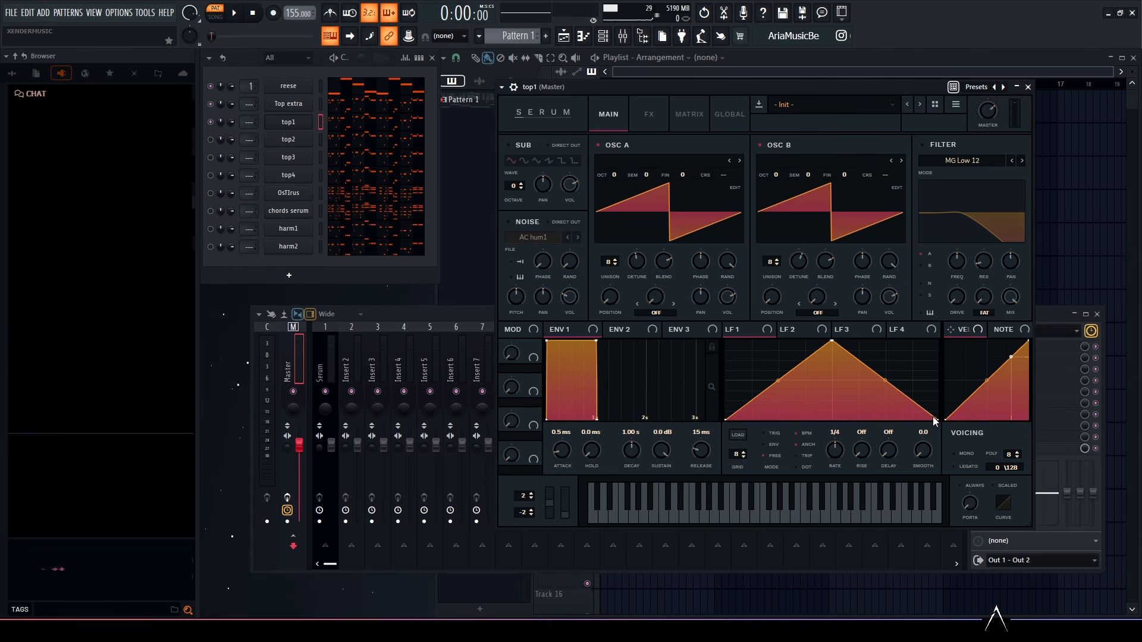
Step: Switch top1's voicing to mono legato and adjust its portamento time
{"action": "left_click", "coordinate": [968, 454]}
{"action": "left_click_drag", "start_coordinate": [970, 500], "coordinate": [982, 468]}
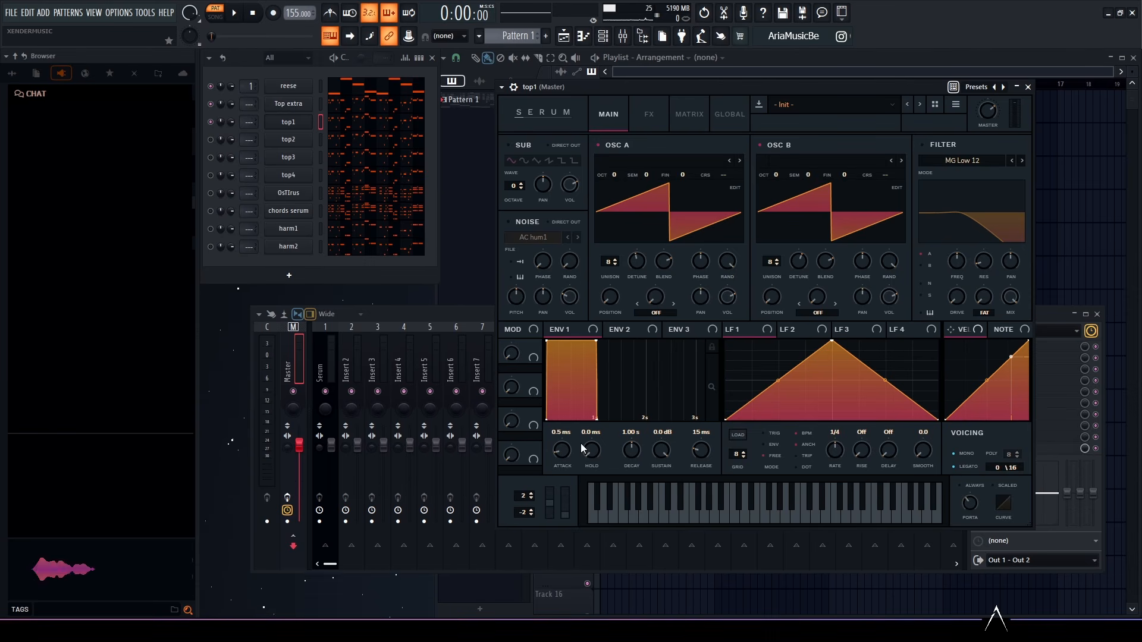
Step: Shape top1's Env 2 with a sustain of 0% and a decay of 29 ms
{"action": "left_click", "coordinate": [626, 328]}
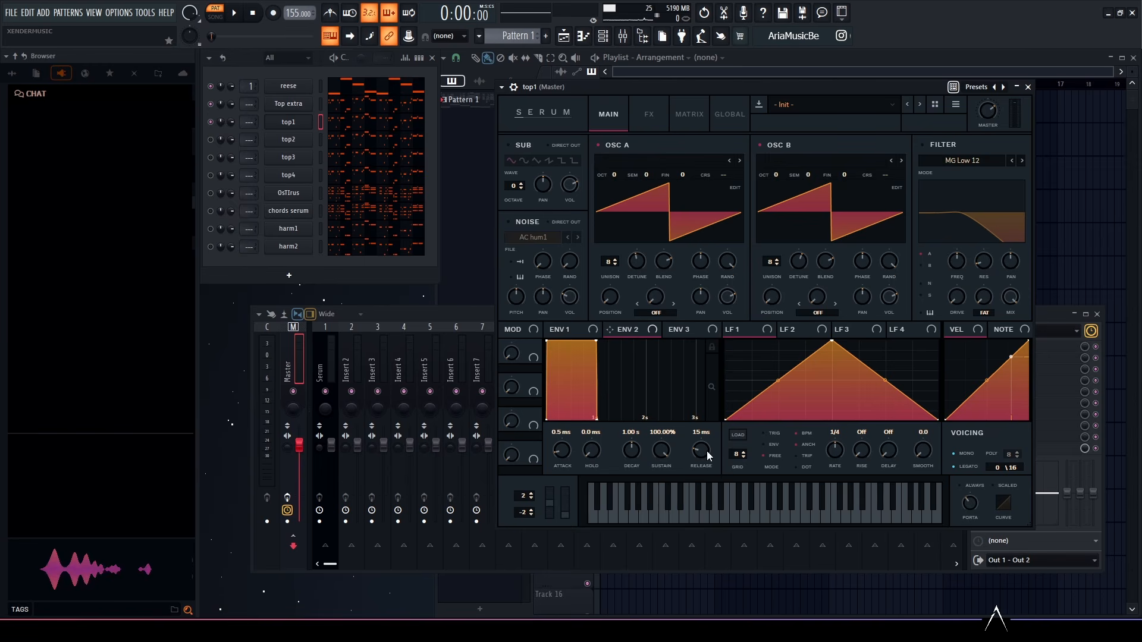
{"action": "left_click_drag", "start_coordinate": [661, 462], "coordinate": [648, 597]}
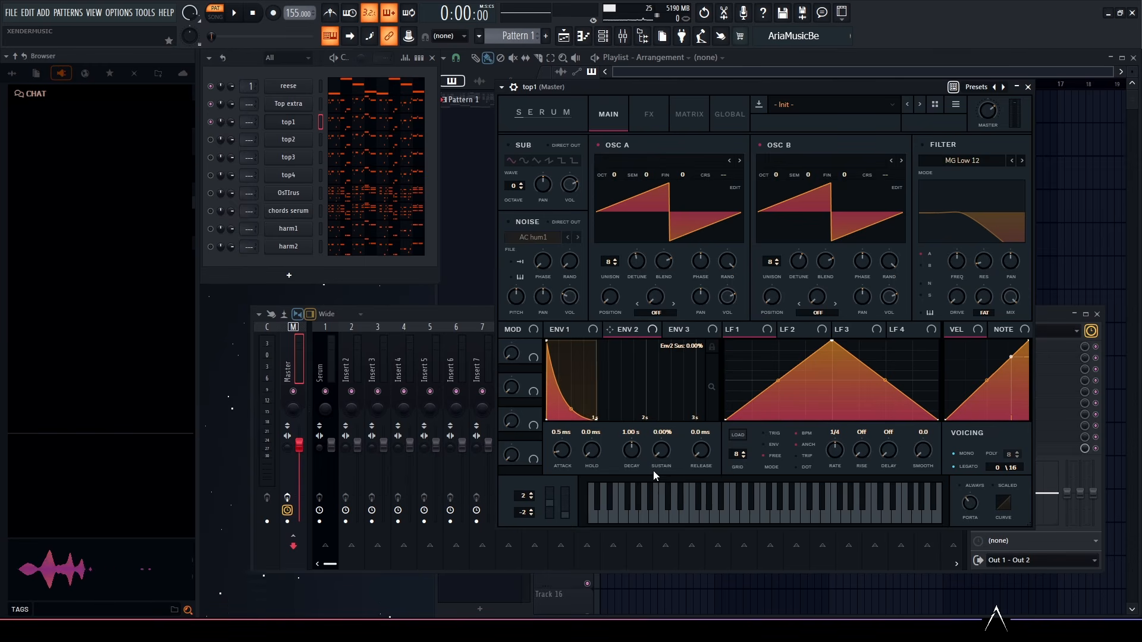
{"action": "left_click_drag", "start_coordinate": [628, 455], "coordinate": [625, 469]}
{"action": "double_click", "coordinate": [630, 433]}
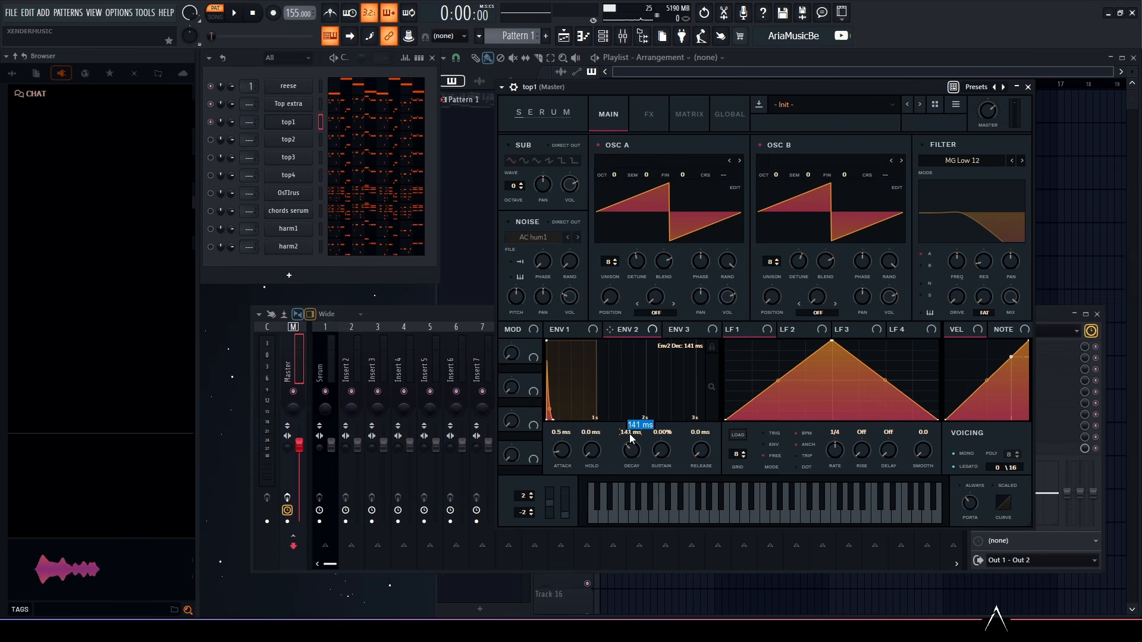
{"action": "type", "text": "29ms"}
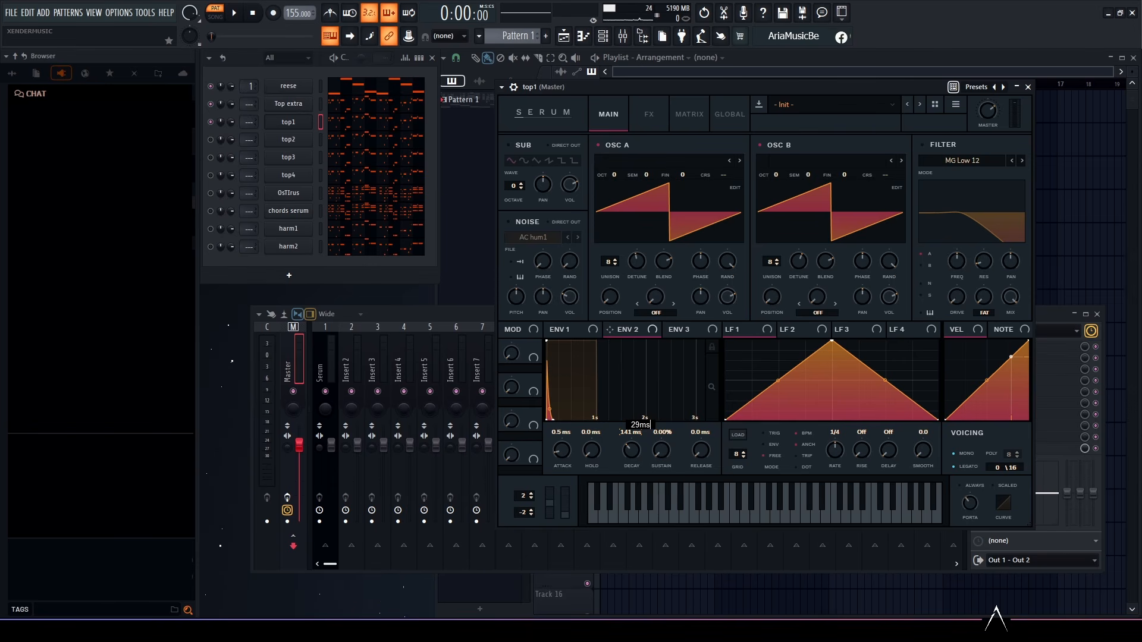
{"action": "key", "text": "Return"}
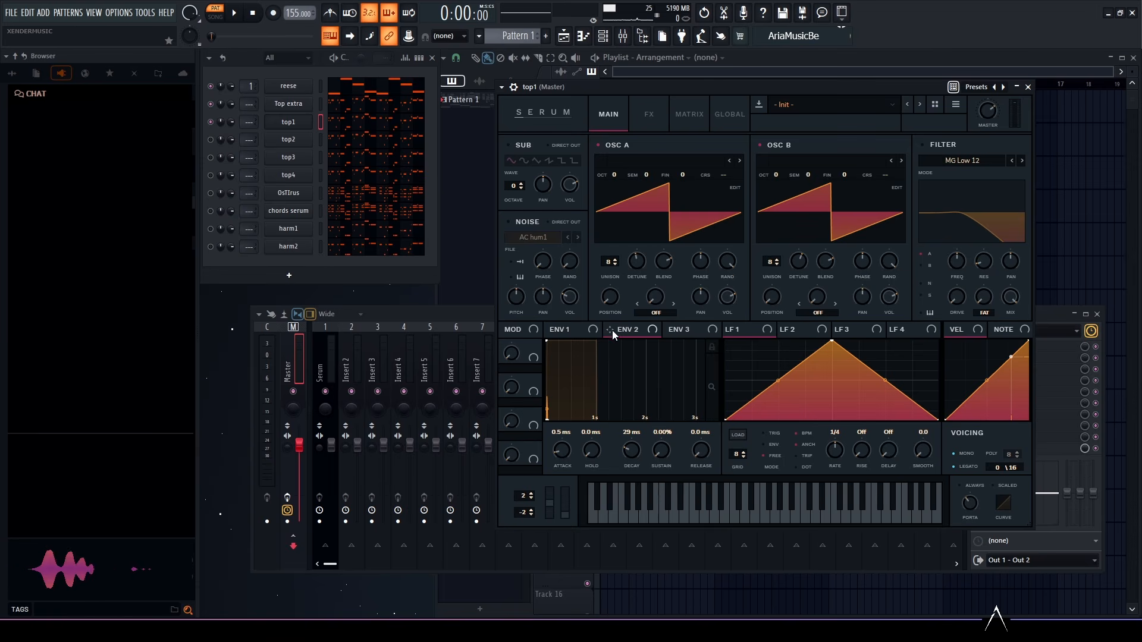
Step: Set the Env 2 modulation amount on A CoarsePit to about -2 in top1's Serum
{"action": "left_click", "coordinate": [687, 114]}
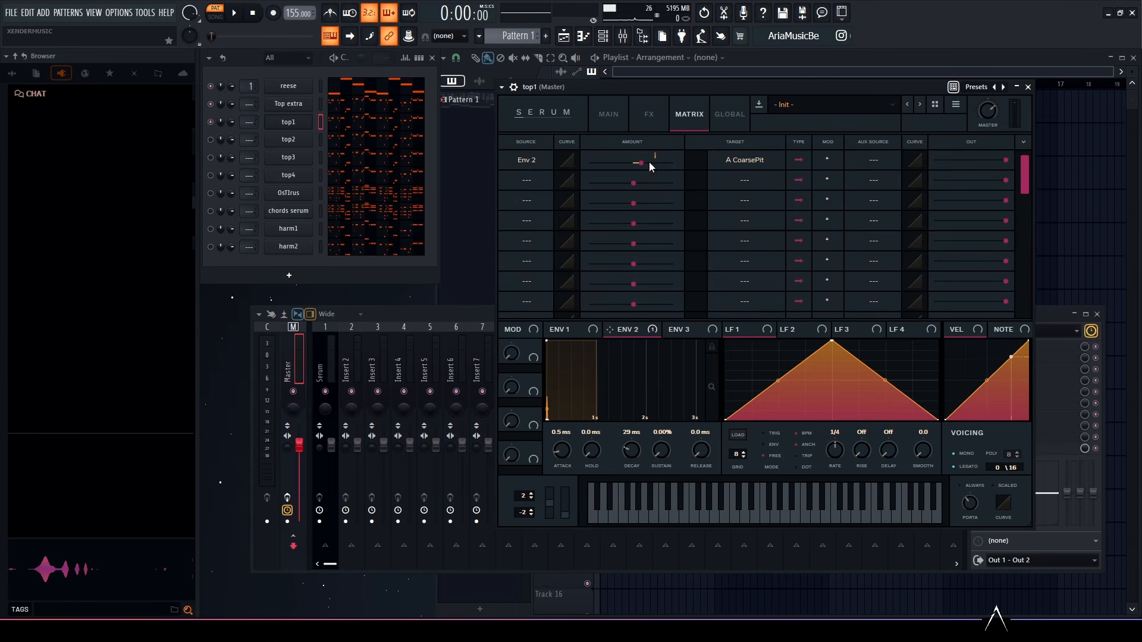
{"action": "left_click_drag", "start_coordinate": [640, 162], "coordinate": [634, 170]}
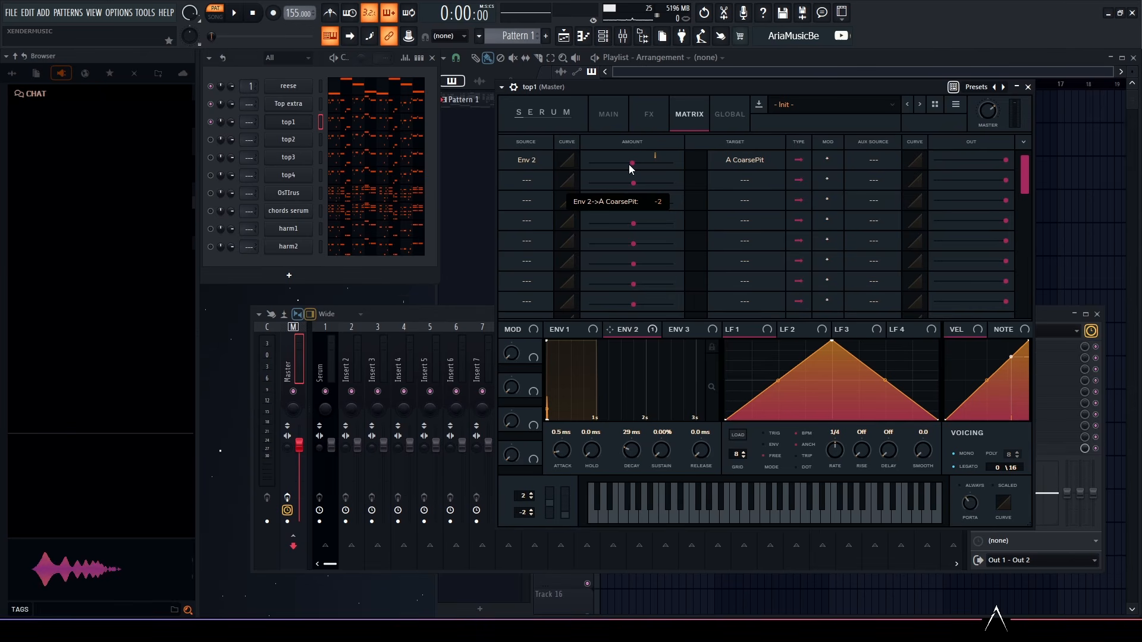
{"action": "left_click_drag", "start_coordinate": [627, 164], "coordinate": [626, 163]}
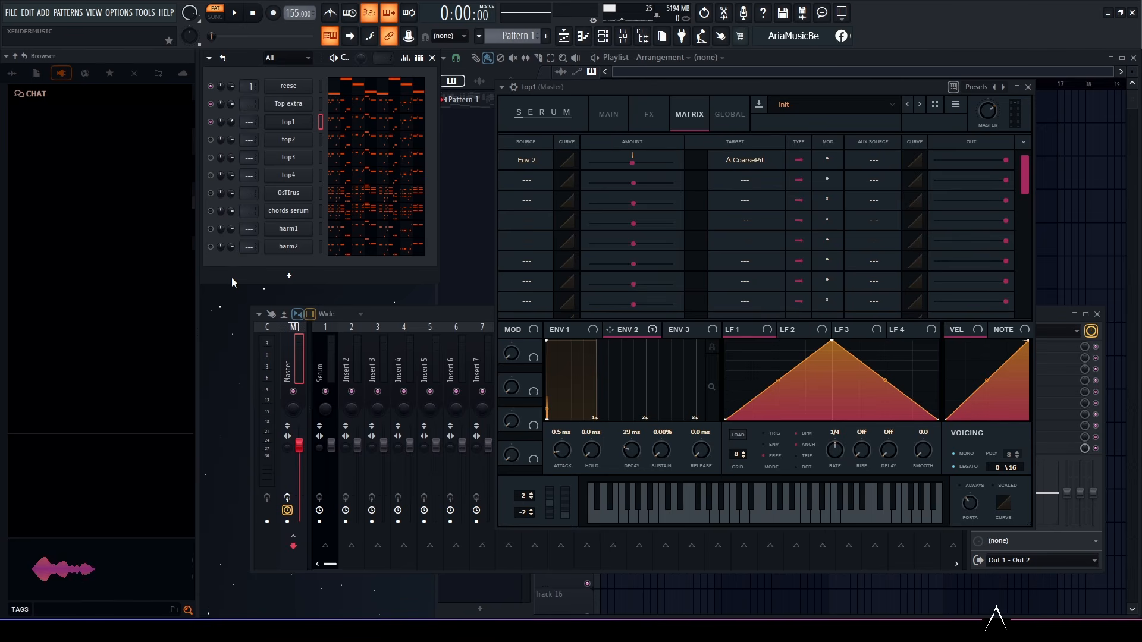
Step: Play the pattern briefly to audition top1 together with the reese and Top extra layers
{"action": "key", "text": "space"}
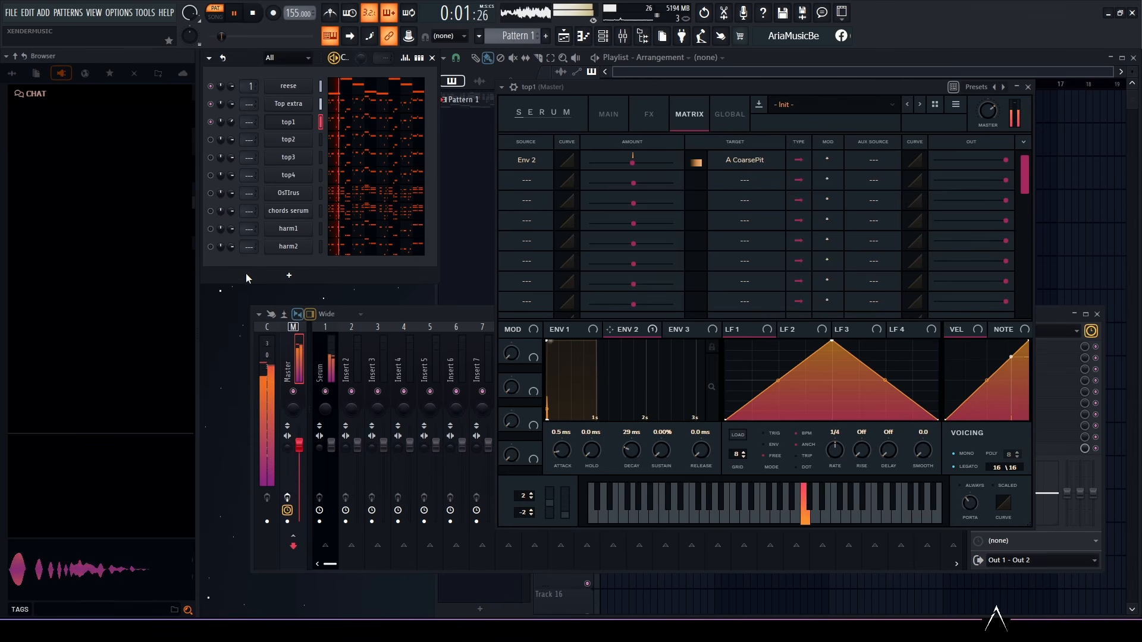
{"action": "key", "text": "space"}
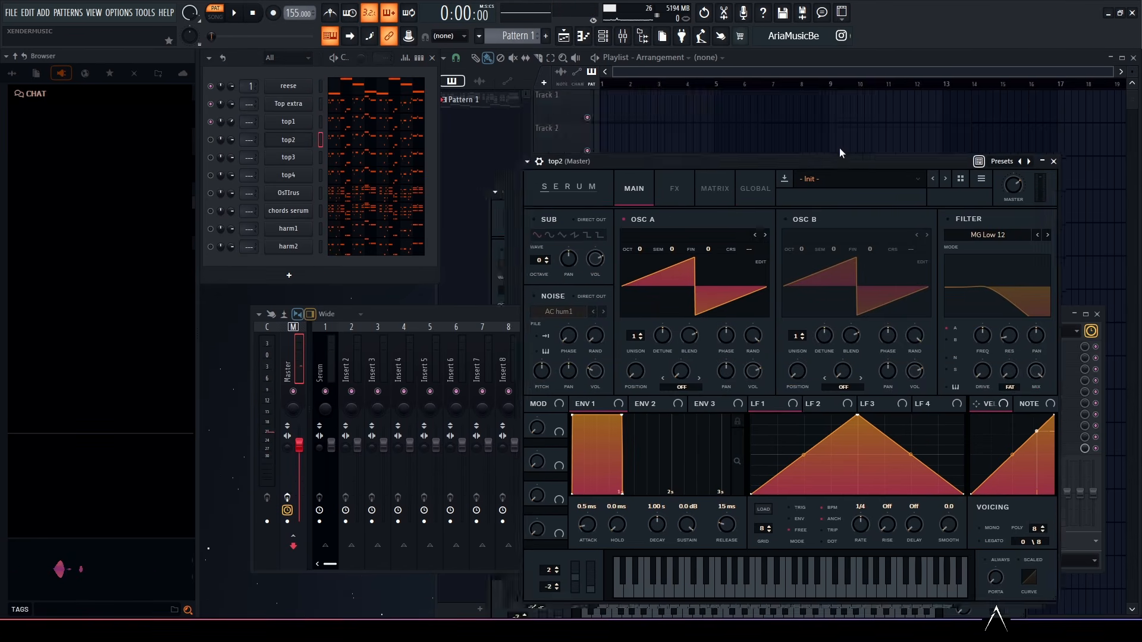
Step: In top2's Serum, enable OSC B and set OSC A to 6 unison voices
{"action": "left_click_drag", "start_coordinate": [840, 148], "coordinate": [823, 86]}
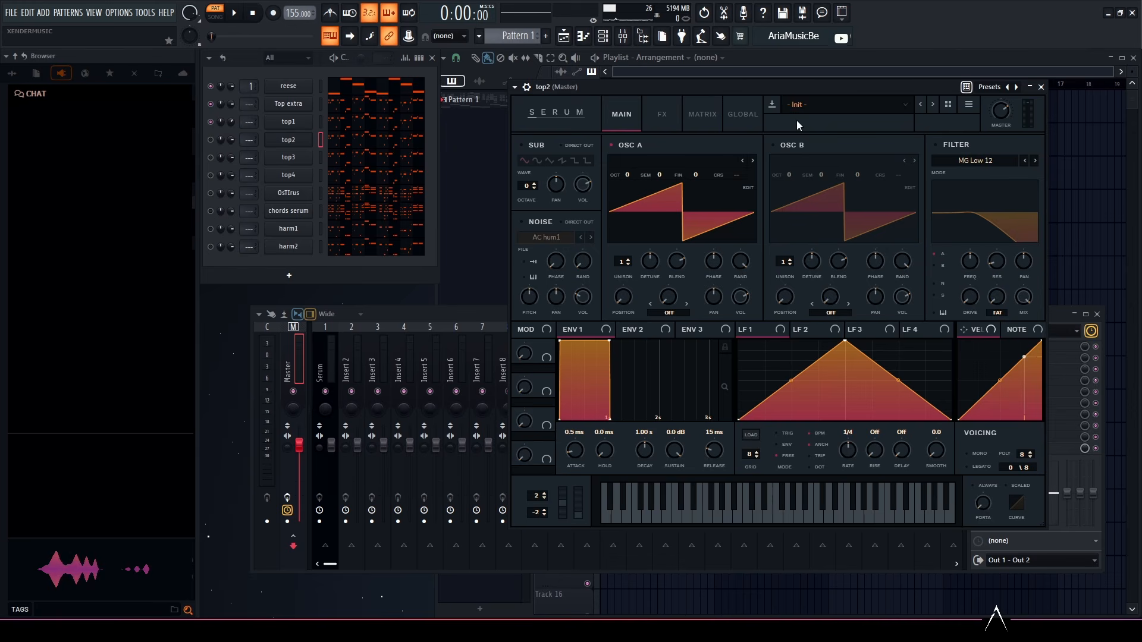
{"action": "left_click", "coordinate": [773, 145]}
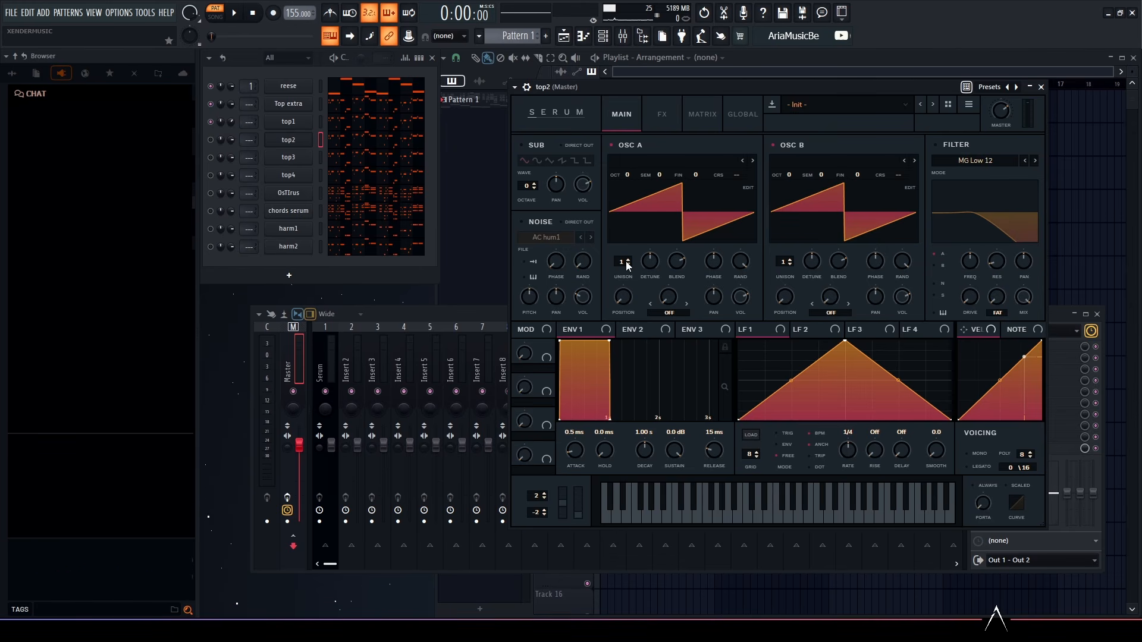
{"action": "left_click_drag", "start_coordinate": [628, 265], "coordinate": [652, 265]}
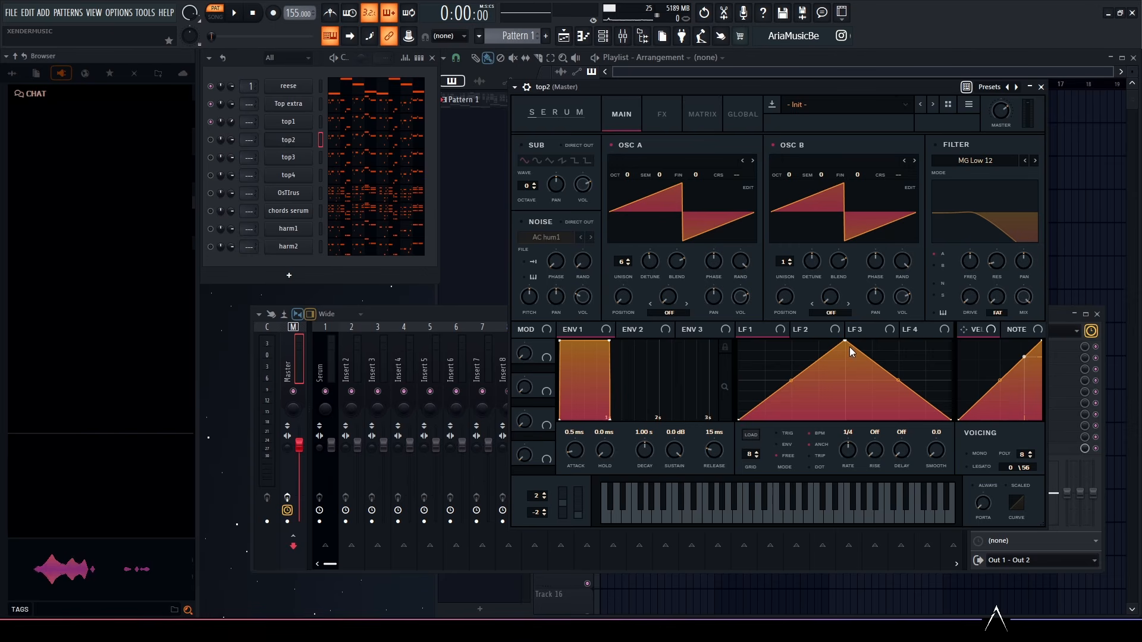
Step: Shape top2's LFO 1 into a descending ramp, assign it to both oscillators' fine pitch and set its rate to 1/64
{"action": "left_click_drag", "start_coordinate": [849, 347], "coordinate": [691, 287]}
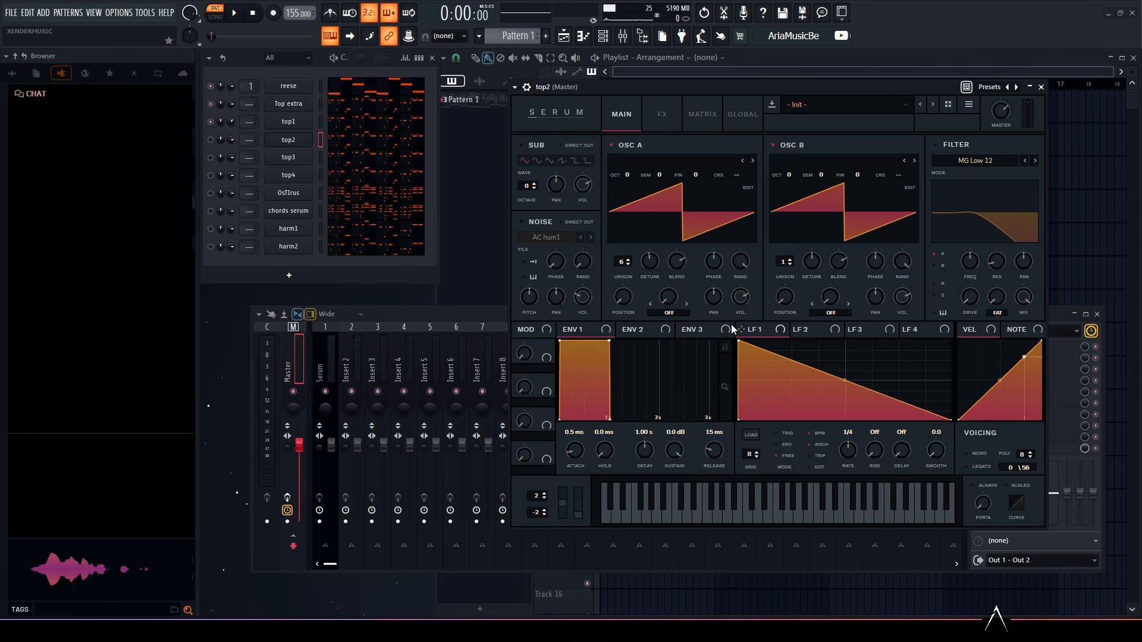
{"action": "left_click_drag", "start_coordinate": [741, 331], "coordinate": [679, 173]}
{"action": "left_click_drag", "start_coordinate": [743, 331], "coordinate": [855, 173]}
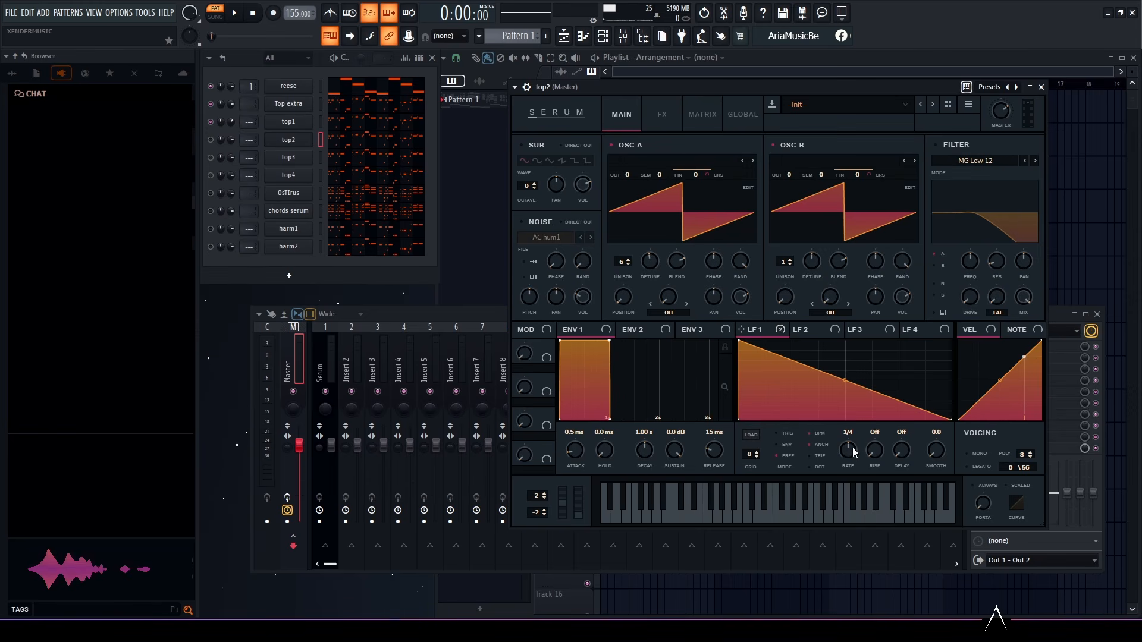
{"action": "left_click_drag", "start_coordinate": [856, 427], "coordinate": [860, 418]}
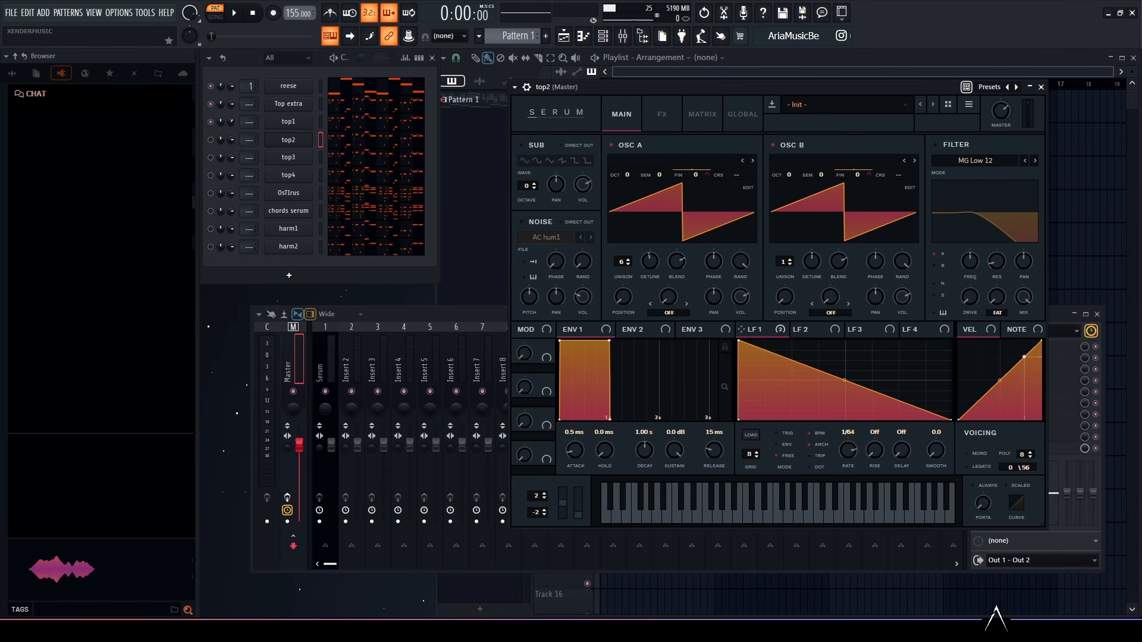
Step: Enable the Distortion effect in top2's Serum and play a test note
{"action": "left_click", "coordinate": [661, 117]}
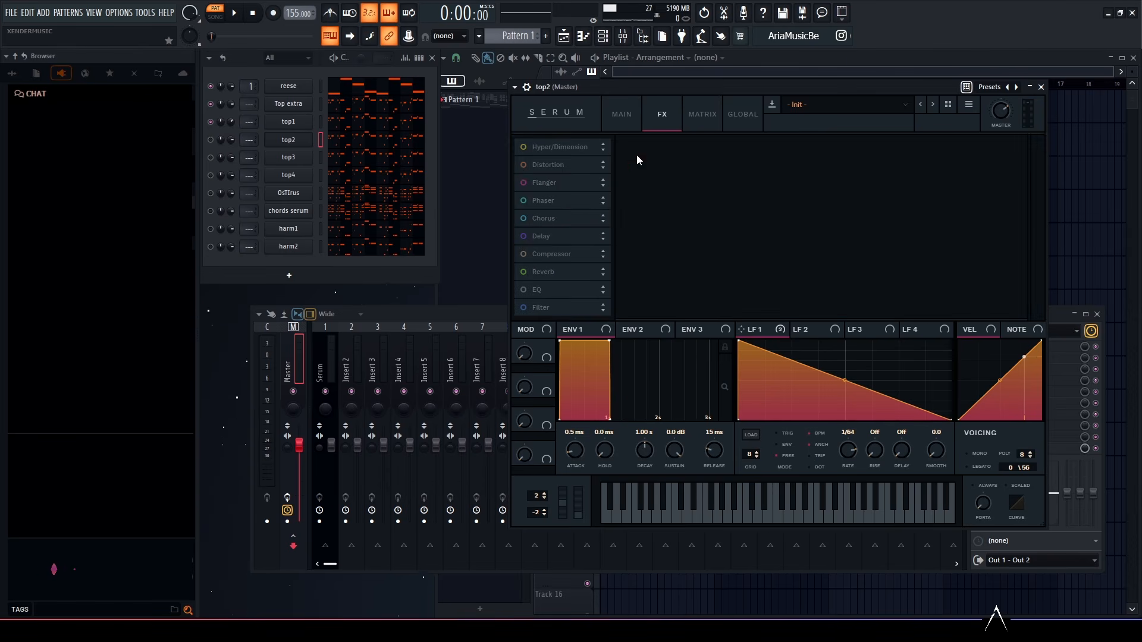
{"action": "left_click", "coordinate": [522, 168]}
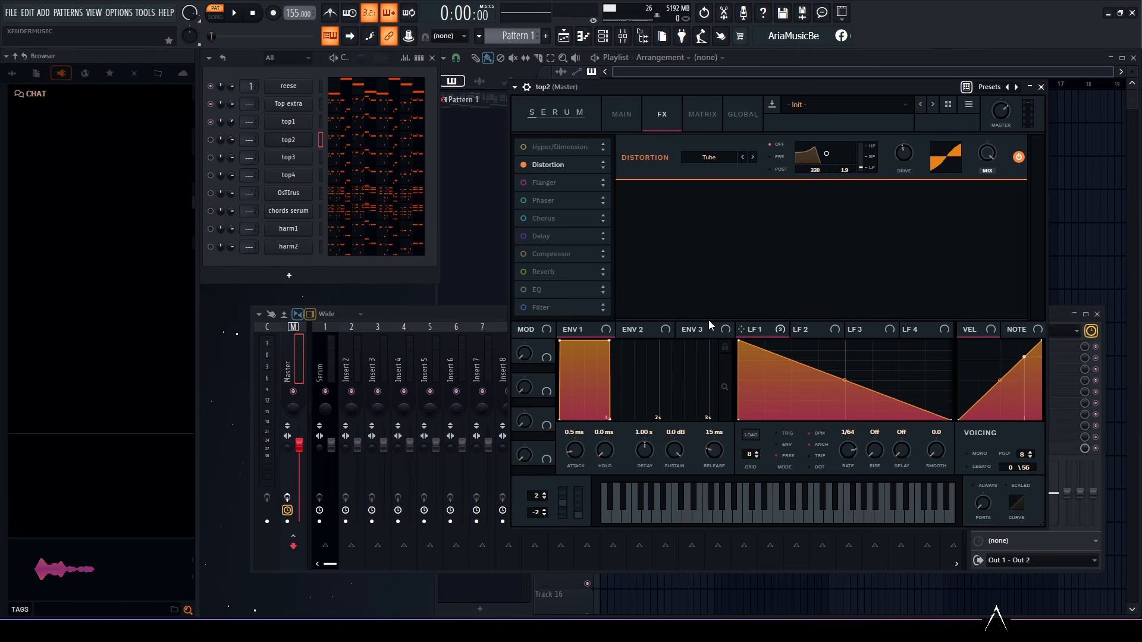
{"action": "left_click", "coordinate": [363, 266]}
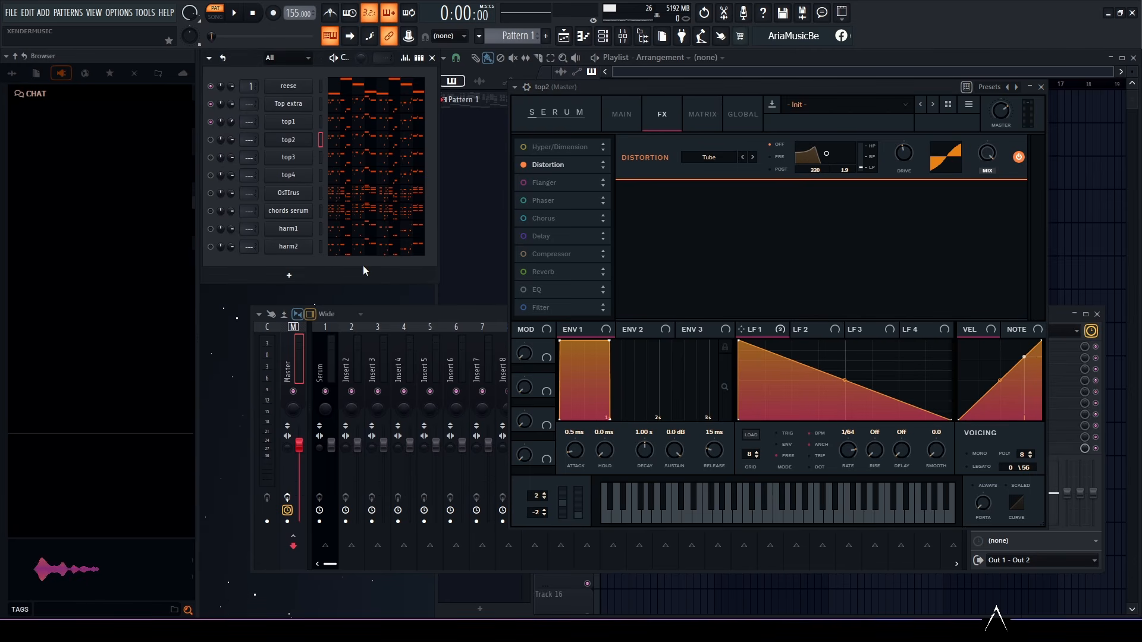
{"action": "key", "text": "z"}
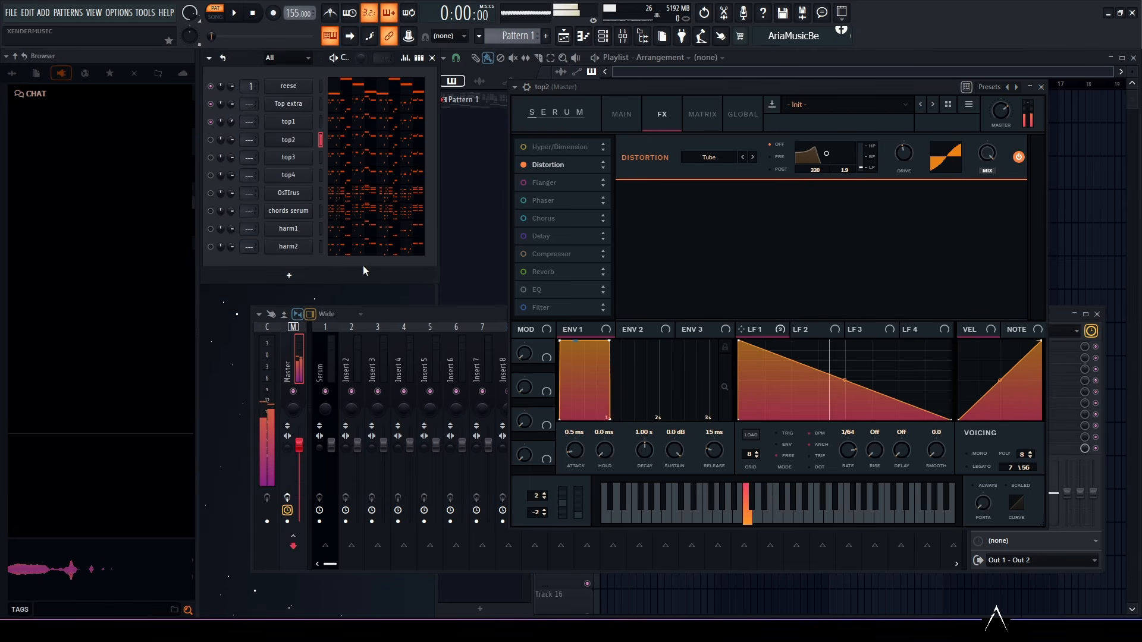
Step: Switch top2's voicing to mono legato and play the pattern to audition it
{"action": "left_click", "coordinate": [968, 455]}
{"action": "mouse_move", "coordinate": [991, 503]}
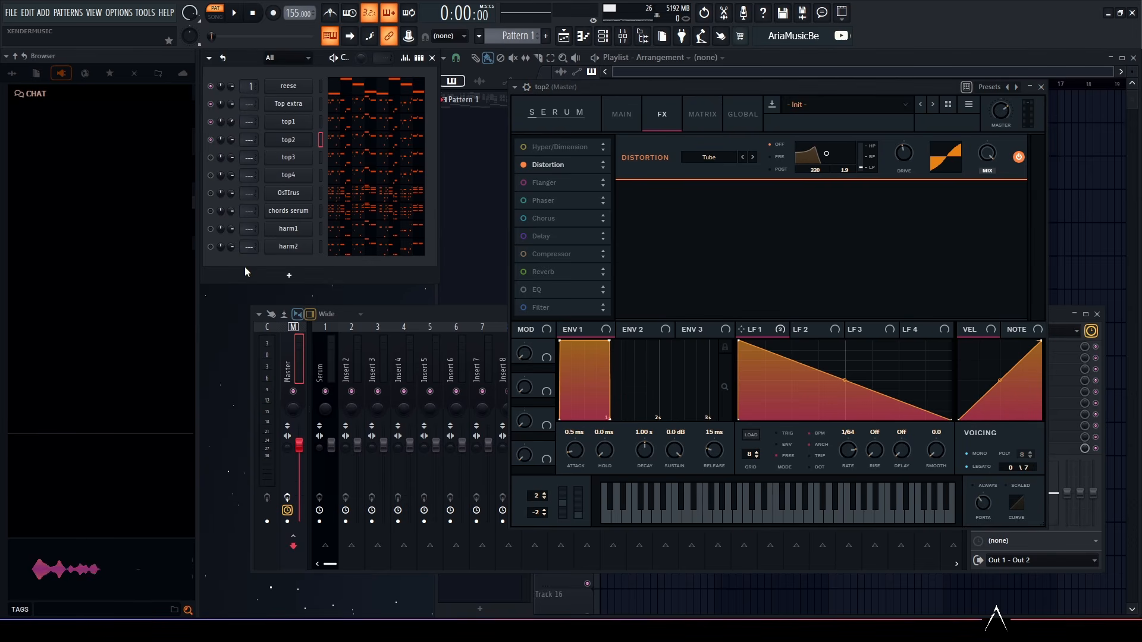
{"action": "key", "text": "space"}
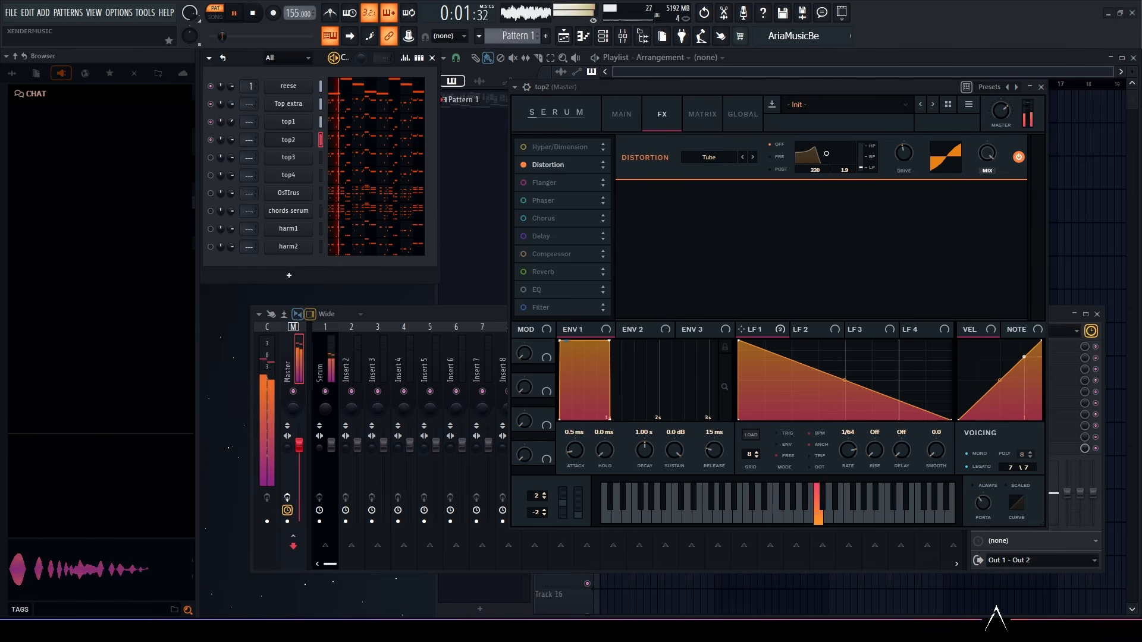
{"action": "key", "text": "space"}
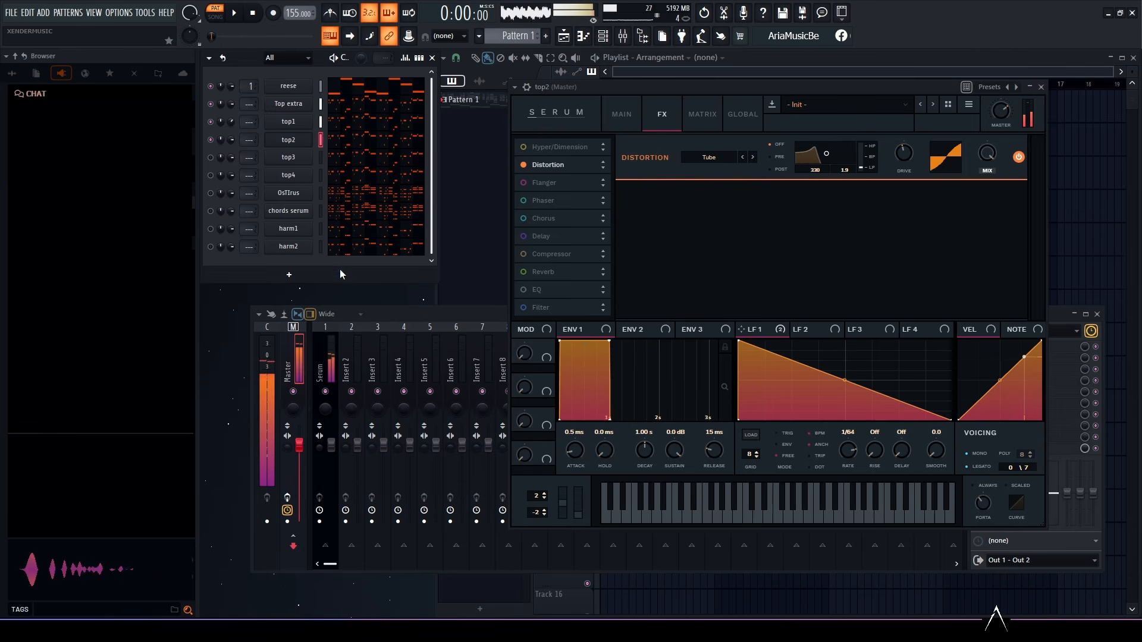
Step: Raise top2's OSC A octave to +1 and play the pattern to check the layered sound
{"action": "left_click", "coordinate": [635, 122]}
{"action": "left_click_drag", "start_coordinate": [628, 173], "coordinate": [630, 162]}
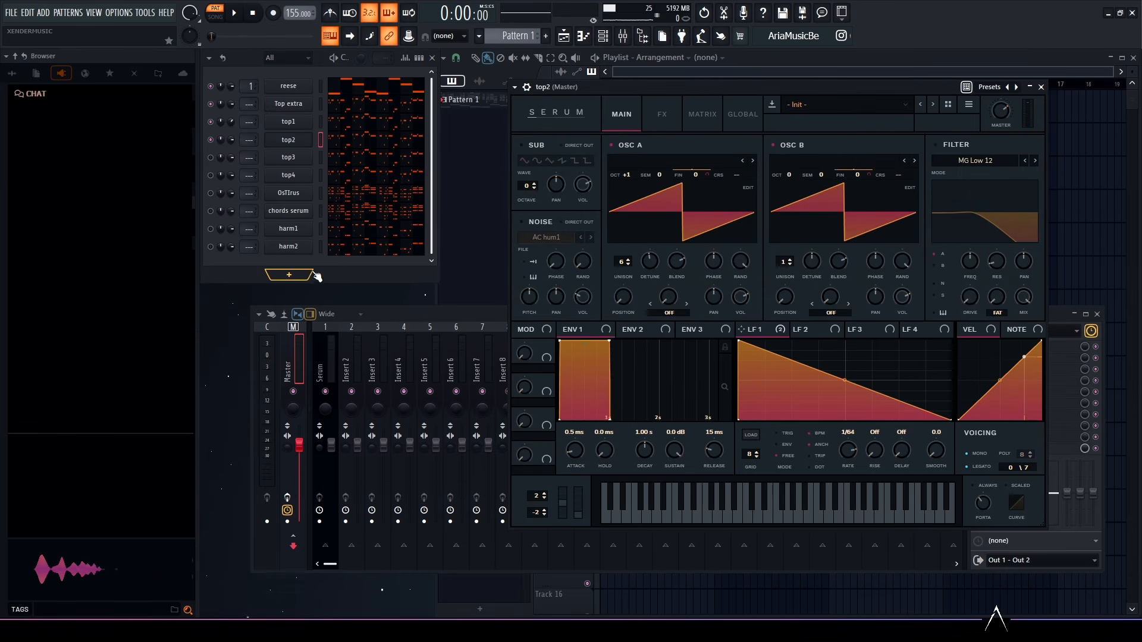
{"action": "key", "text": "space"}
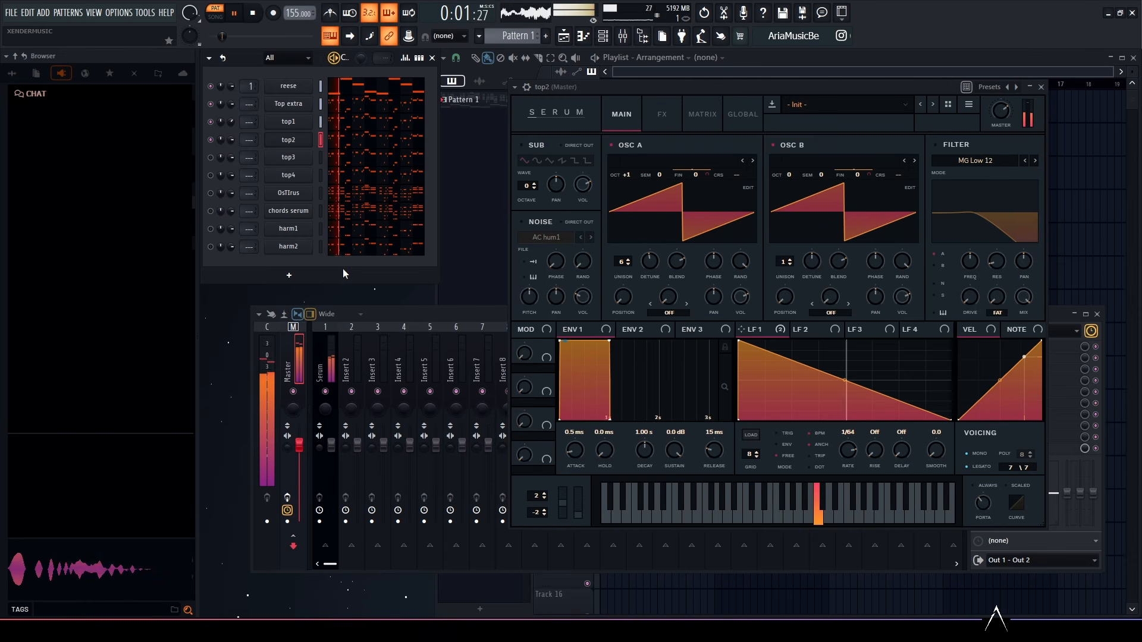
{"action": "key", "text": "space"}
Step: In top3's Serum, shape LFO 1 into a descending ramp at rate 1/64 and assign it to OSC A's fine pitch
{"action": "key", "text": "Down"}
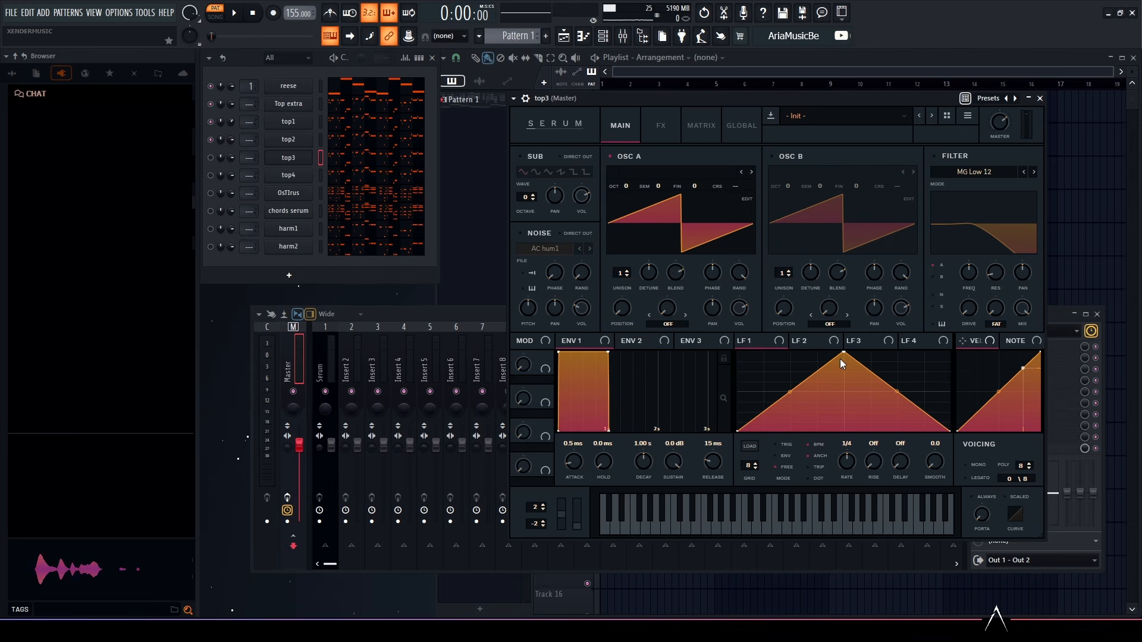
{"action": "left_click_drag", "start_coordinate": [841, 355], "coordinate": [734, 314]}
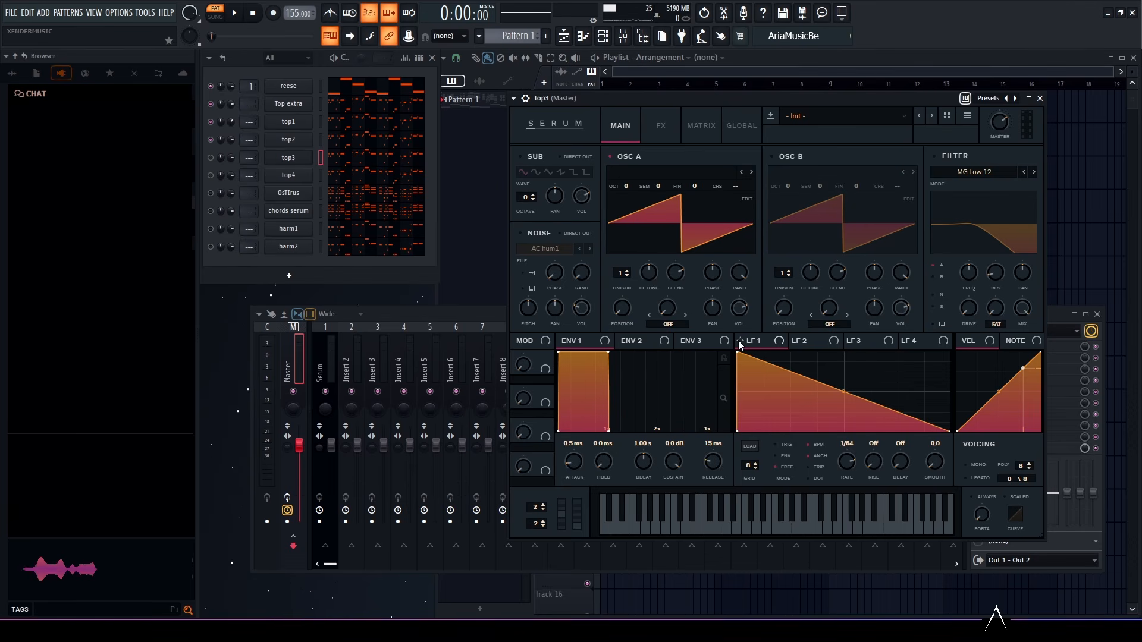
{"action": "left_click_drag", "start_coordinate": [740, 343], "coordinate": [653, 189]}
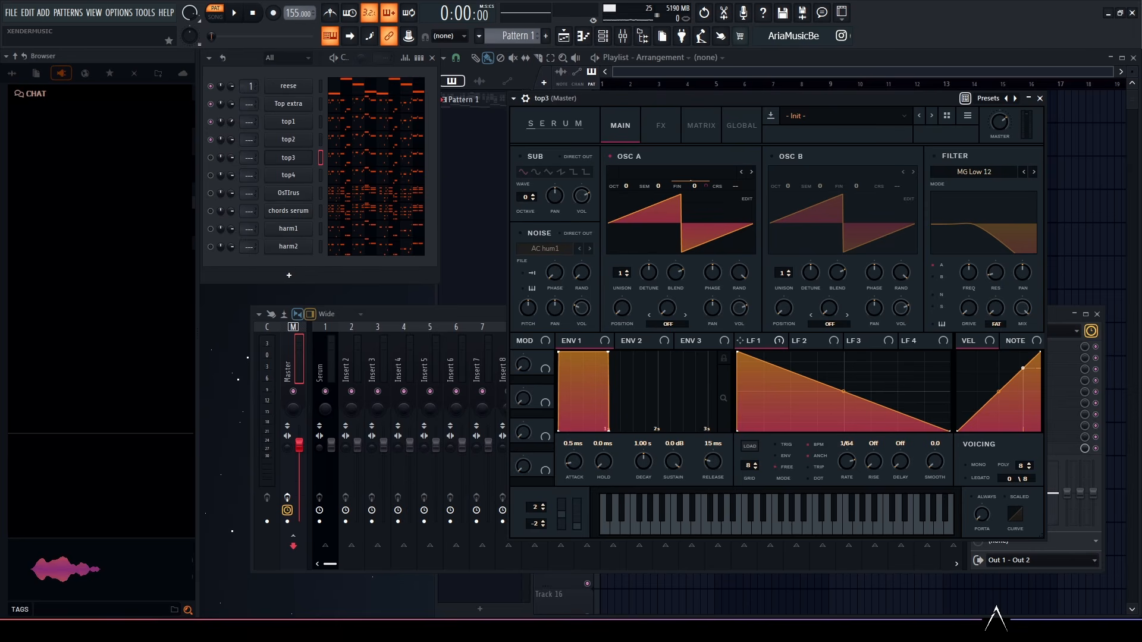
Step: Shape top3's LFO 2 into a steep concave decay that reaches zero before the cycle ends
{"action": "left_click", "coordinate": [802, 342]}
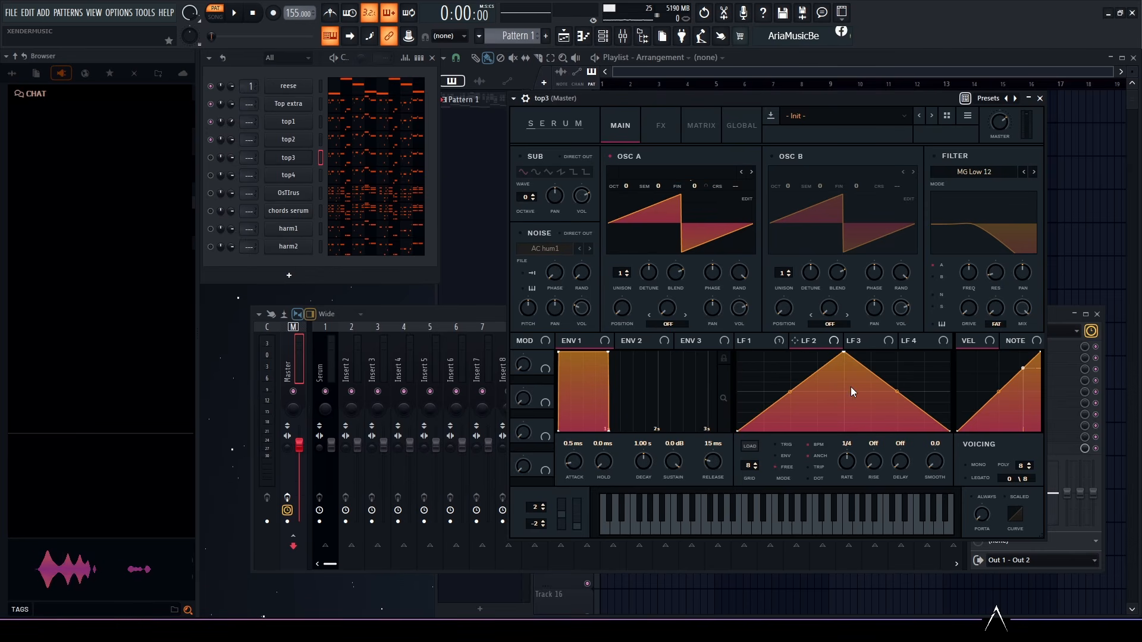
{"action": "left_click_drag", "start_coordinate": [843, 351], "coordinate": [715, 291]}
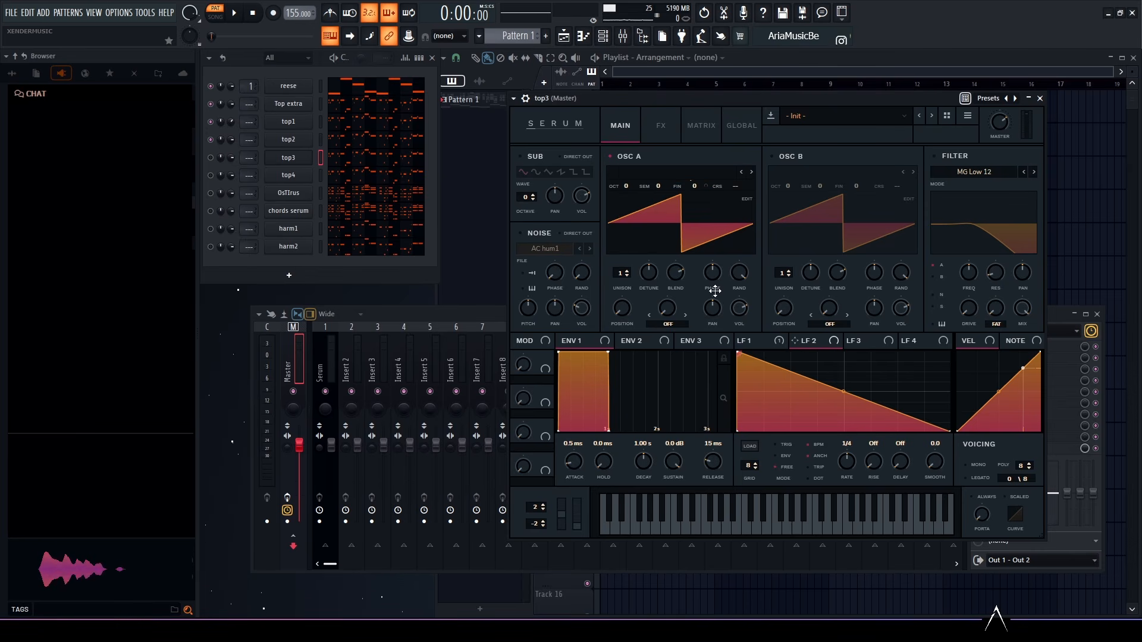
{"action": "double_click", "coordinate": [871, 430]}
{"action": "left_click_drag", "start_coordinate": [802, 386], "coordinate": [801, 408]}
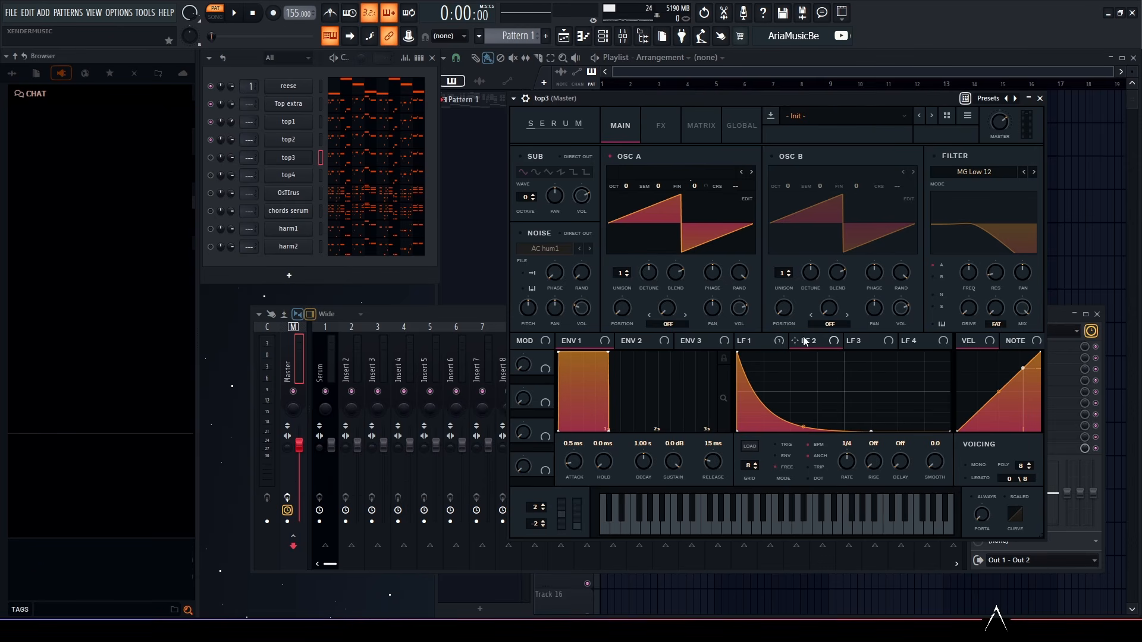
Step: Set top3's Env 2 sustain to 0% and its decay to 29 ms
{"action": "left_click", "coordinate": [633, 341]}
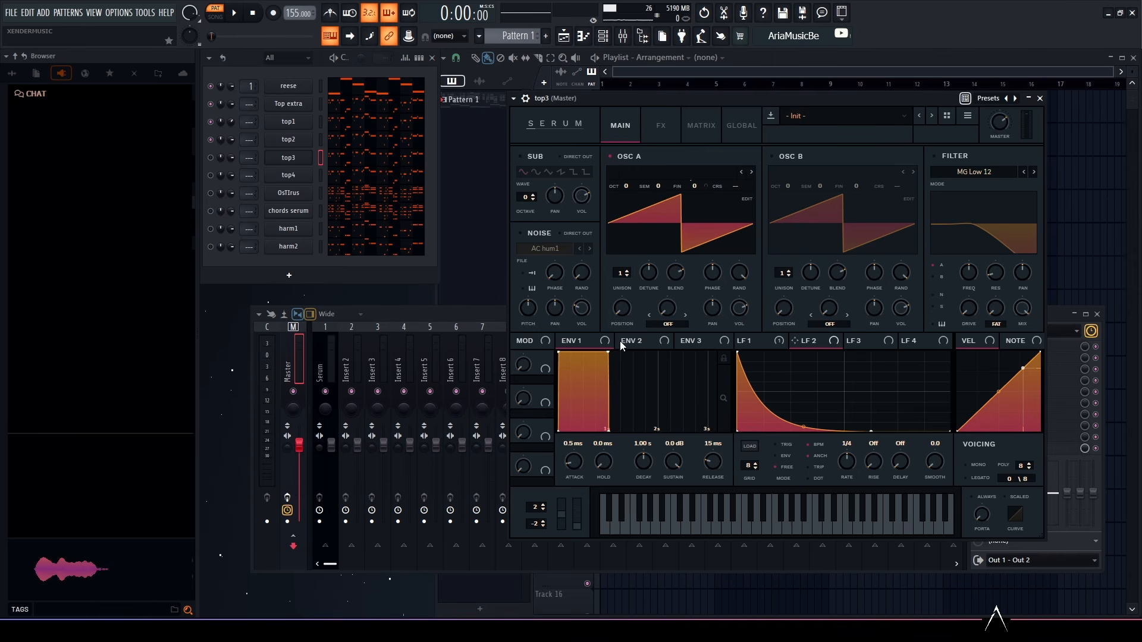
{"action": "left_click_drag", "start_coordinate": [678, 475], "coordinate": [661, 597]}
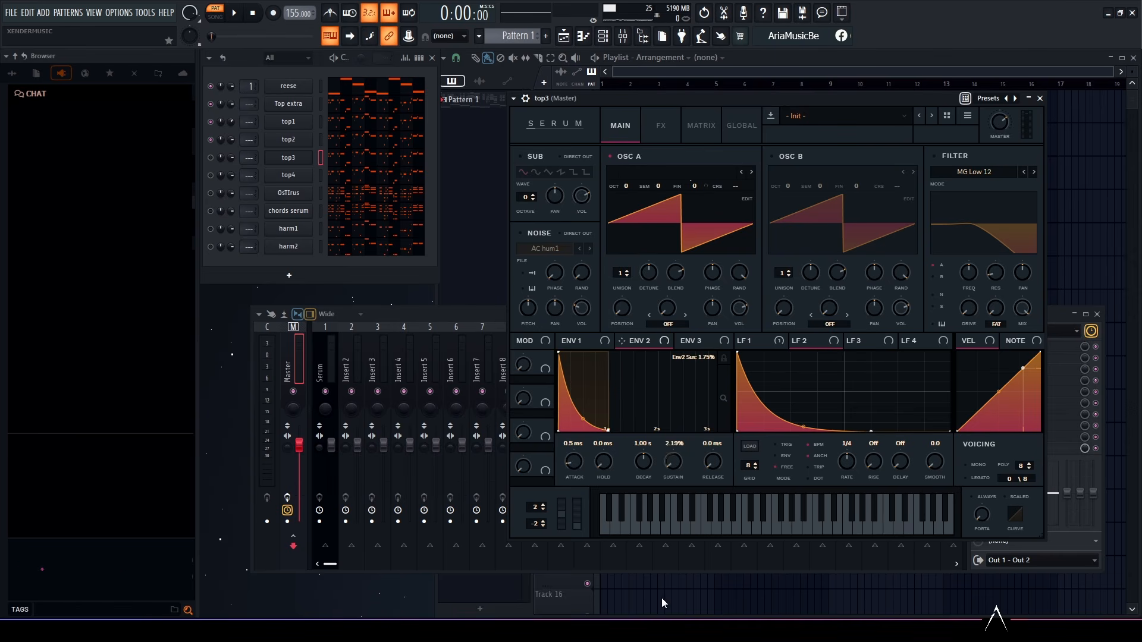
{"action": "left_click_drag", "start_coordinate": [641, 464], "coordinate": [647, 459]}
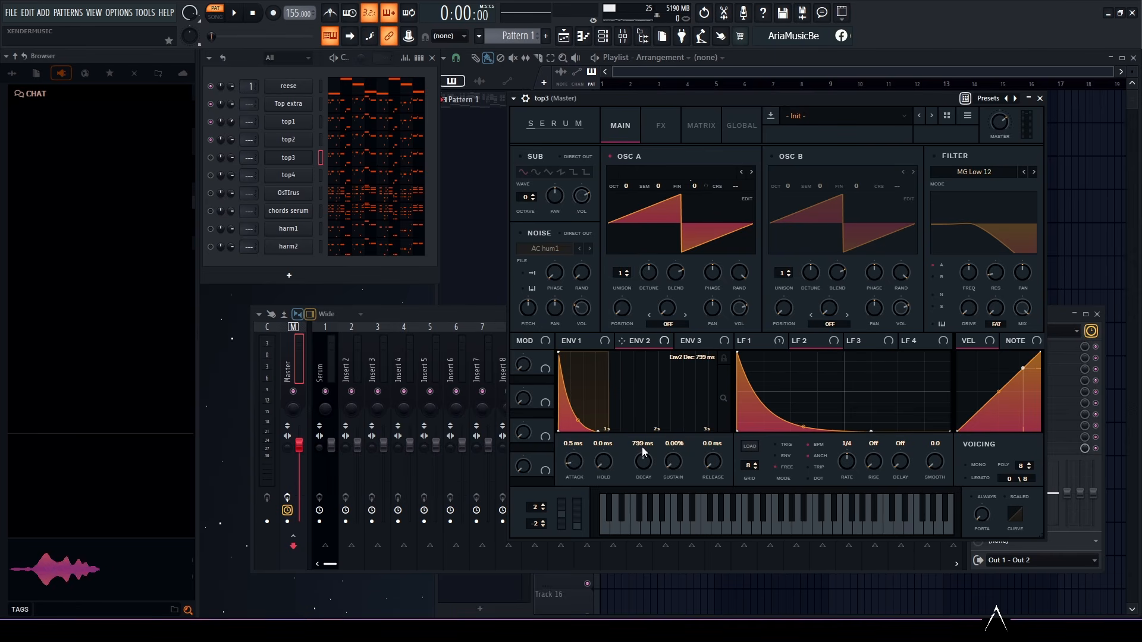
{"action": "double_click", "coordinate": [640, 445]}
{"action": "type", "text": "29"}
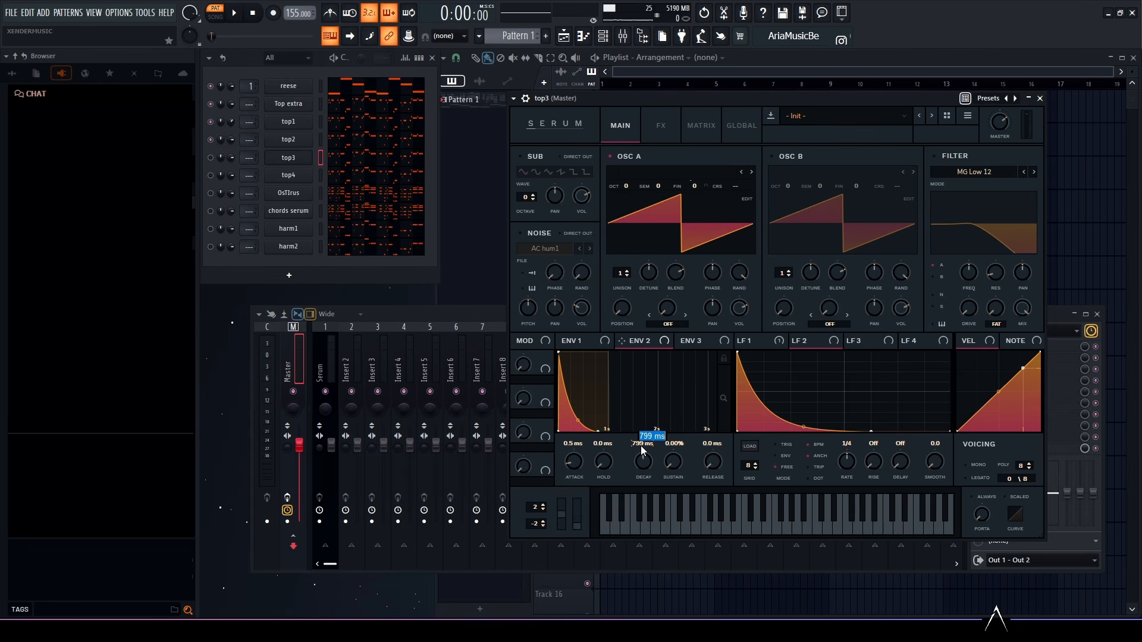
{"action": "key", "text": "Return"}
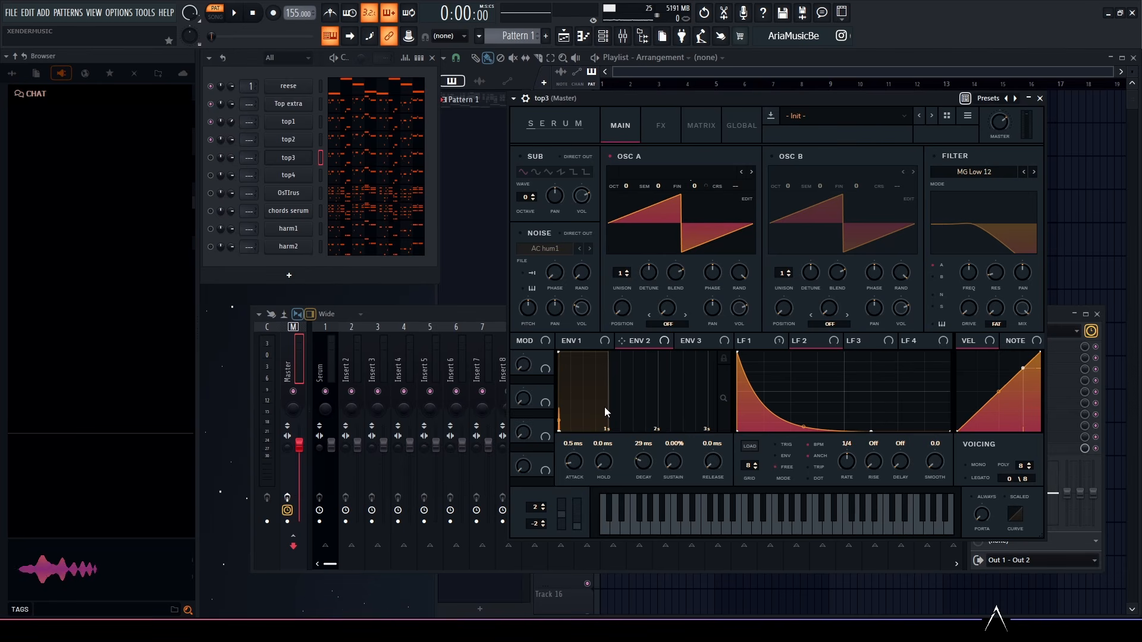
Step: Enable Hyper/Dimension on top3, set Hyper's rate to about 49% and unison to 2, and raise its detune and mix
{"action": "left_click", "coordinate": [662, 125]}
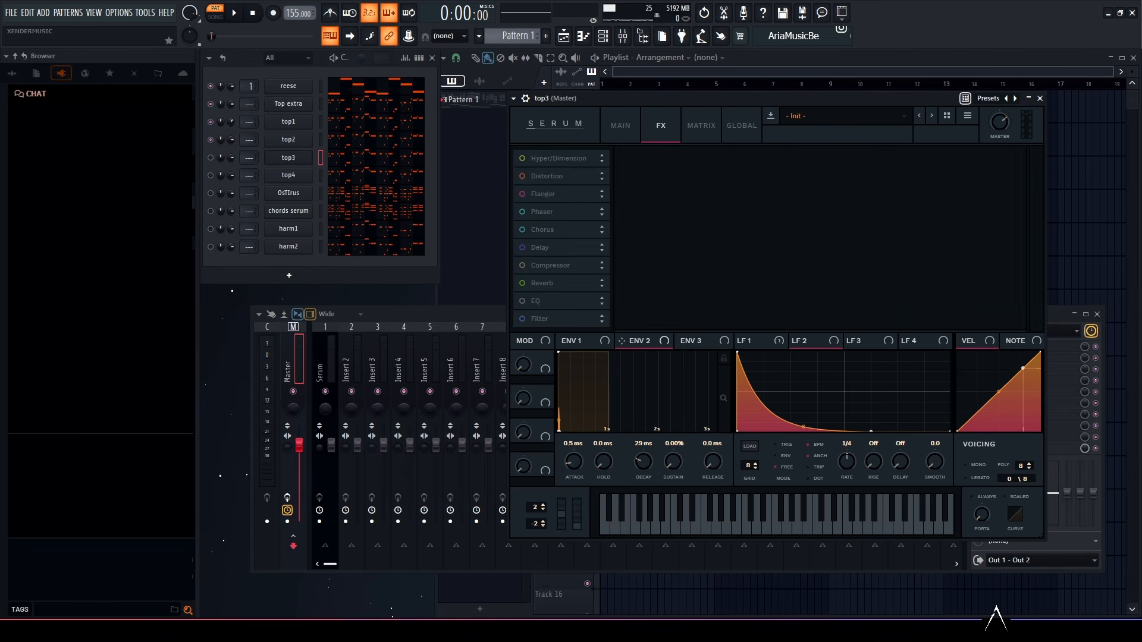
{"action": "left_click", "coordinate": [522, 159]}
{"action": "left_click_drag", "start_coordinate": [695, 172], "coordinate": [698, 159]}
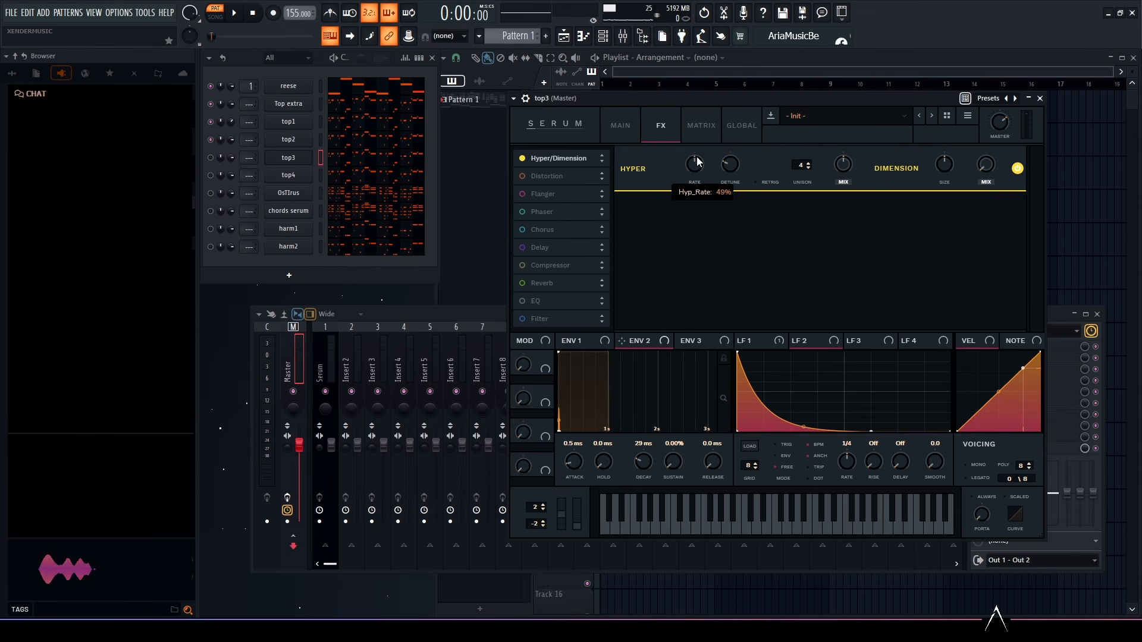
{"action": "left_click_drag", "start_coordinate": [733, 166], "coordinate": [736, 159]}
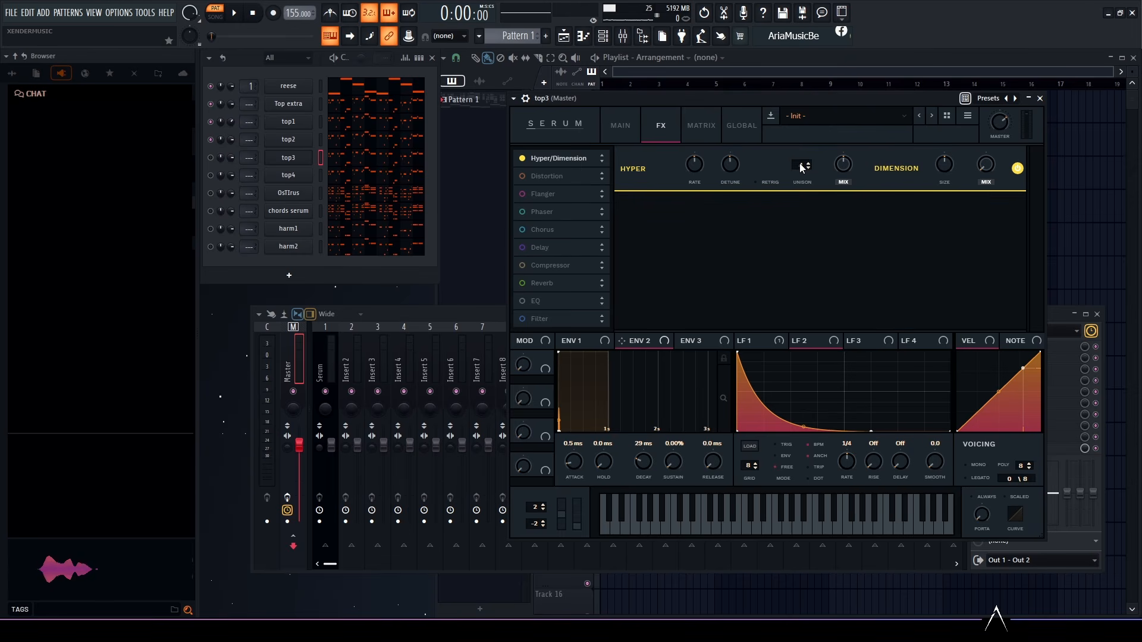
{"action": "left_click_drag", "start_coordinate": [800, 166], "coordinate": [802, 202]}
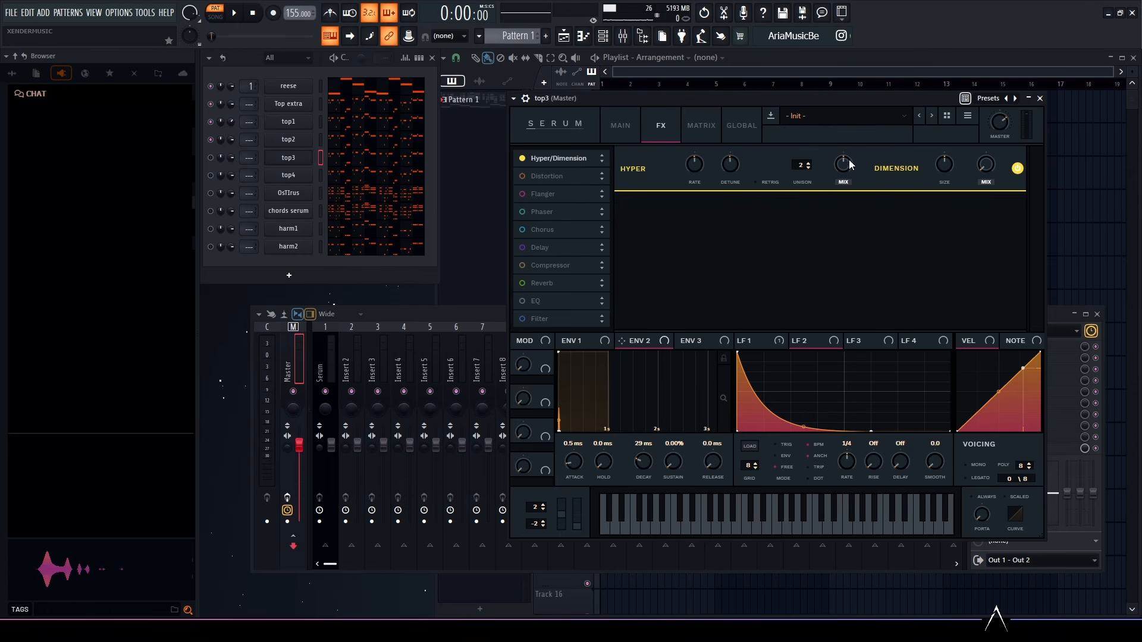
{"action": "left_click_drag", "start_coordinate": [849, 167], "coordinate": [855, 157]}
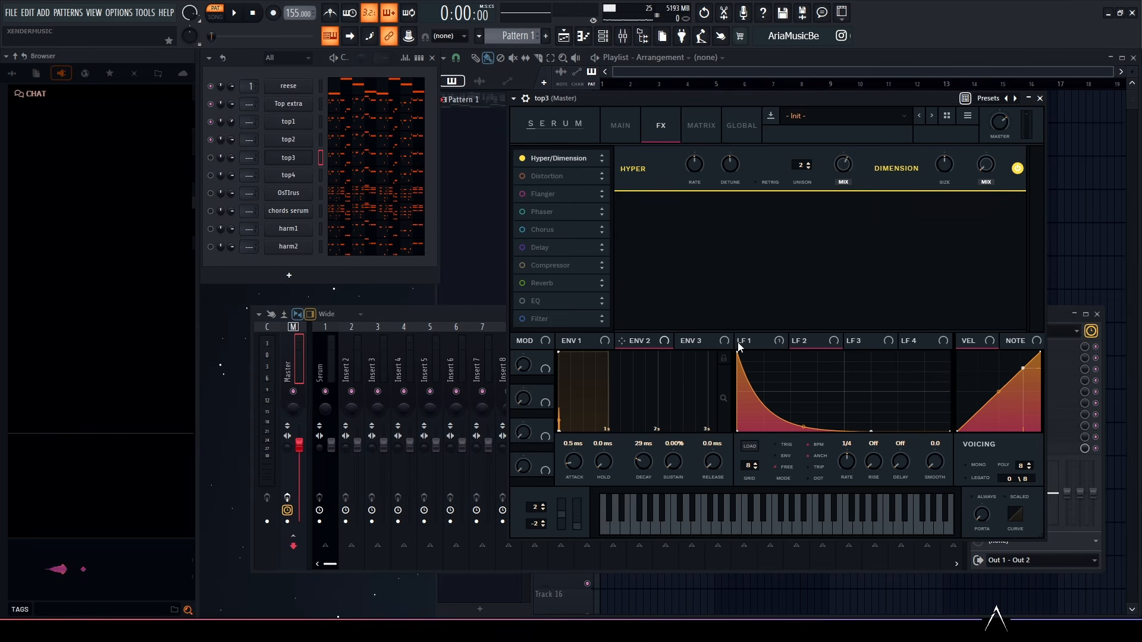
{"action": "left_click", "coordinate": [702, 126]}
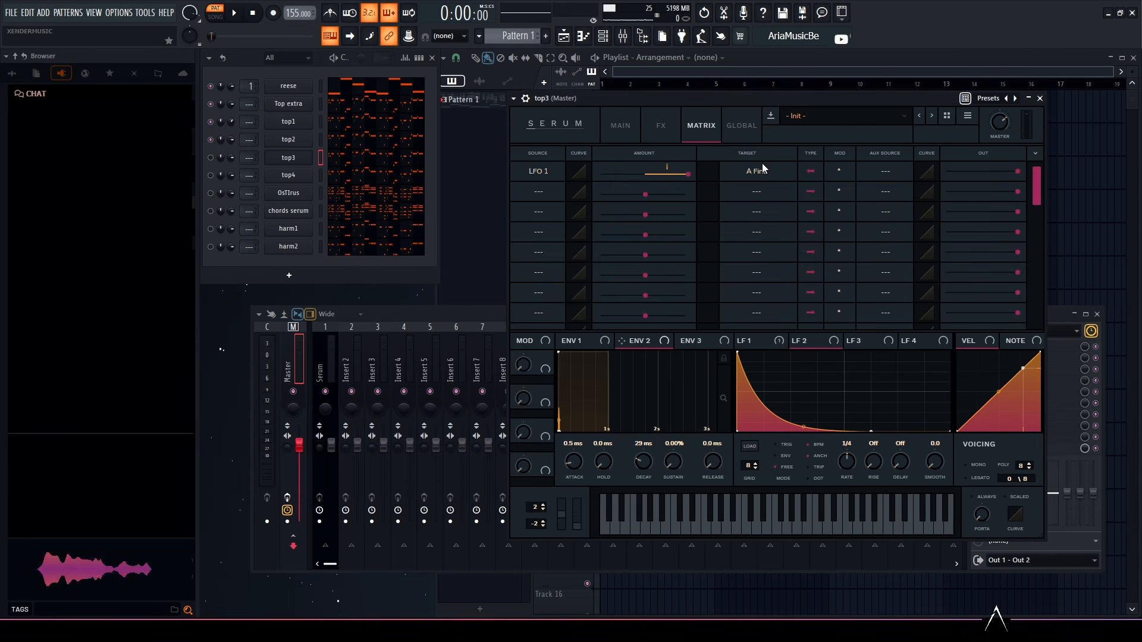
{"action": "left_click", "coordinate": [626, 132]}
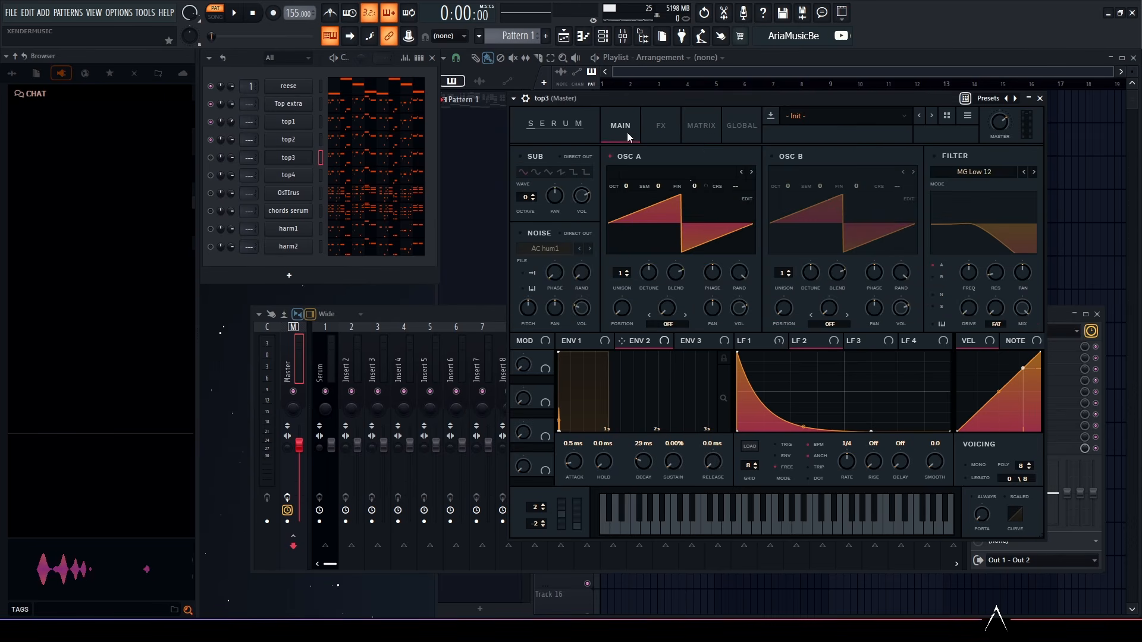
Step: Assign top3's Env 2 to OSC A's coarse pitch and set the modulation amount to -2 in the matrix
{"action": "left_click_drag", "start_coordinate": [622, 341], "coordinate": [737, 187]}
{"action": "left_click", "coordinate": [708, 125]}
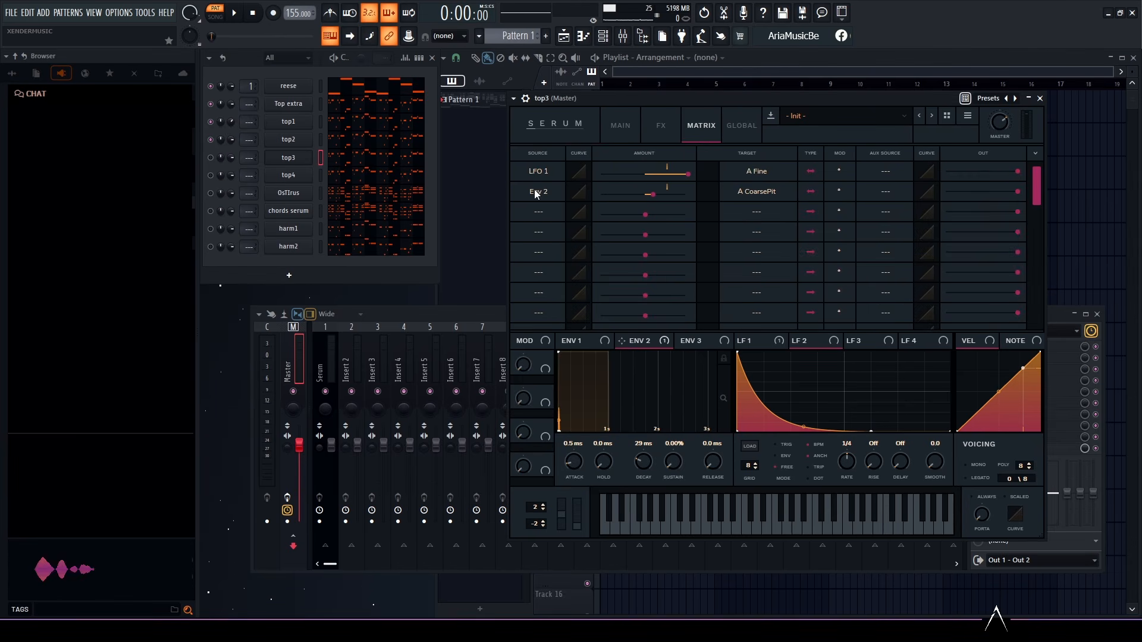
{"action": "left_click", "coordinate": [810, 191]}
{"action": "left_click_drag", "start_coordinate": [651, 194], "coordinate": [643, 196]}
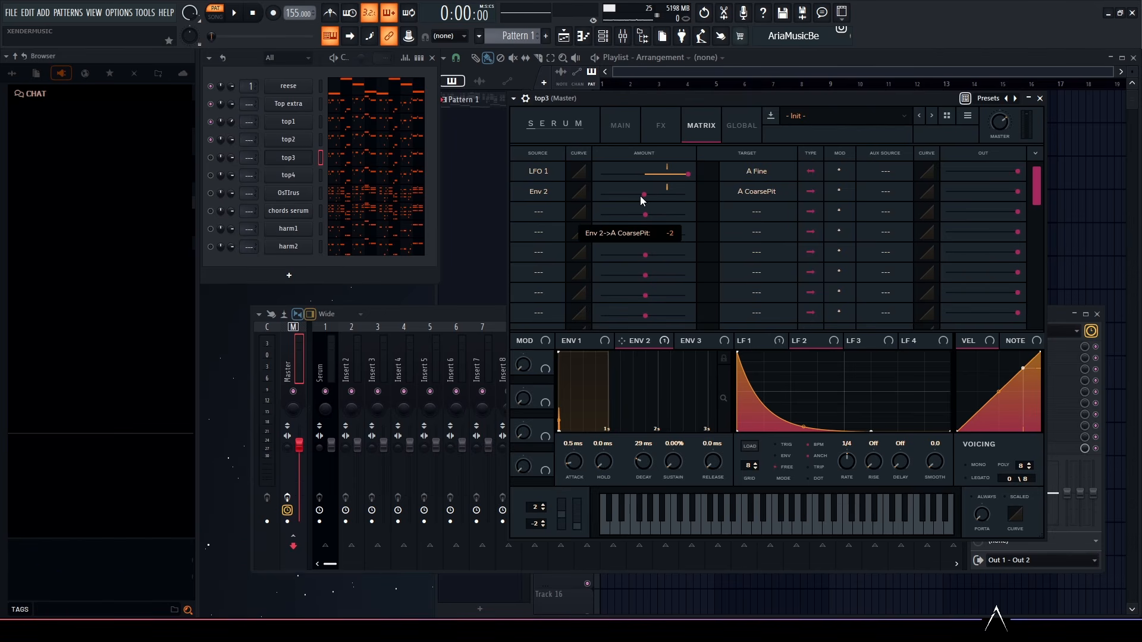
Step: Route top3's LFO 2 to the global master tuning with a very small negative amount
{"action": "left_click", "coordinate": [539, 209]}
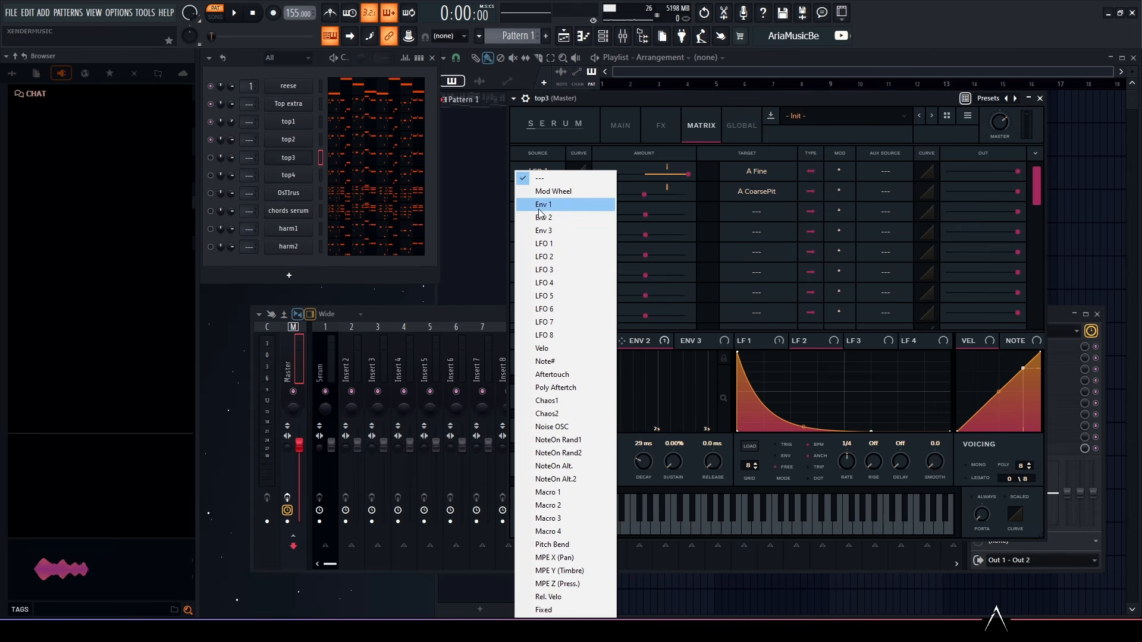
{"action": "left_click", "coordinate": [562, 257]}
{"action": "left_click", "coordinate": [752, 215]}
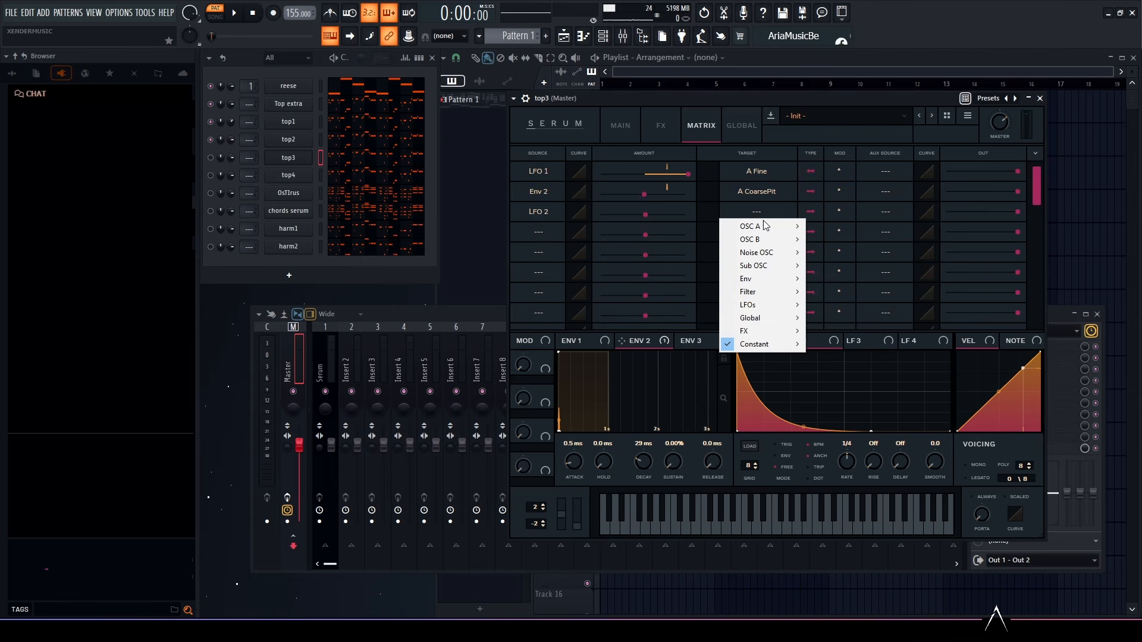
{"action": "mouse_move", "coordinate": [777, 319]}
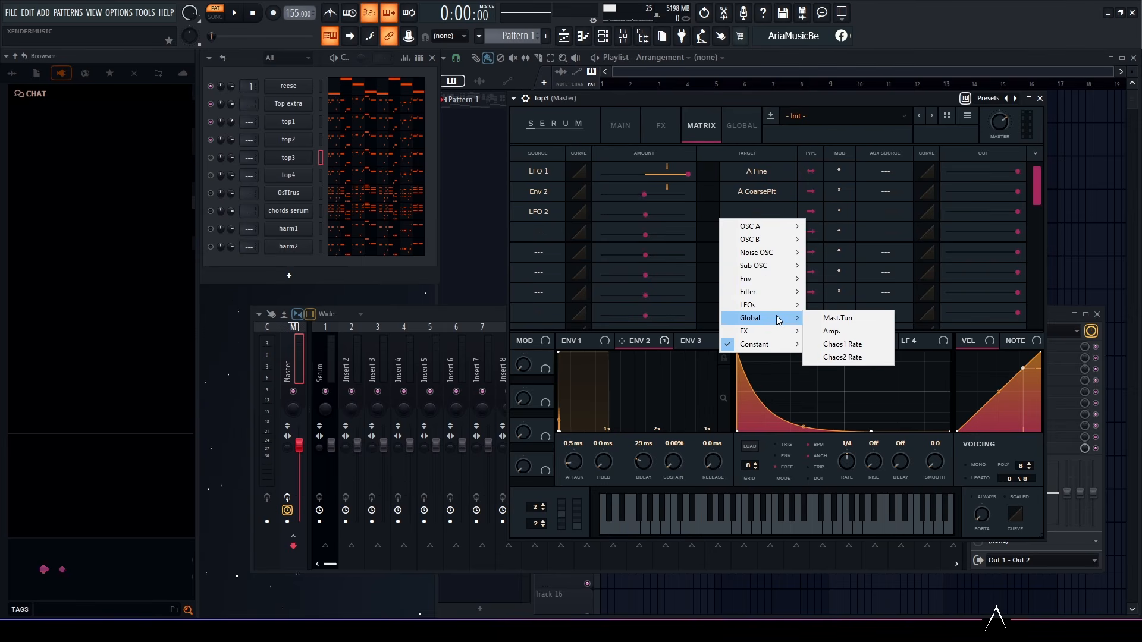
{"action": "left_click", "coordinate": [824, 318]}
{"action": "left_click_drag", "start_coordinate": [646, 216], "coordinate": [644, 218]}
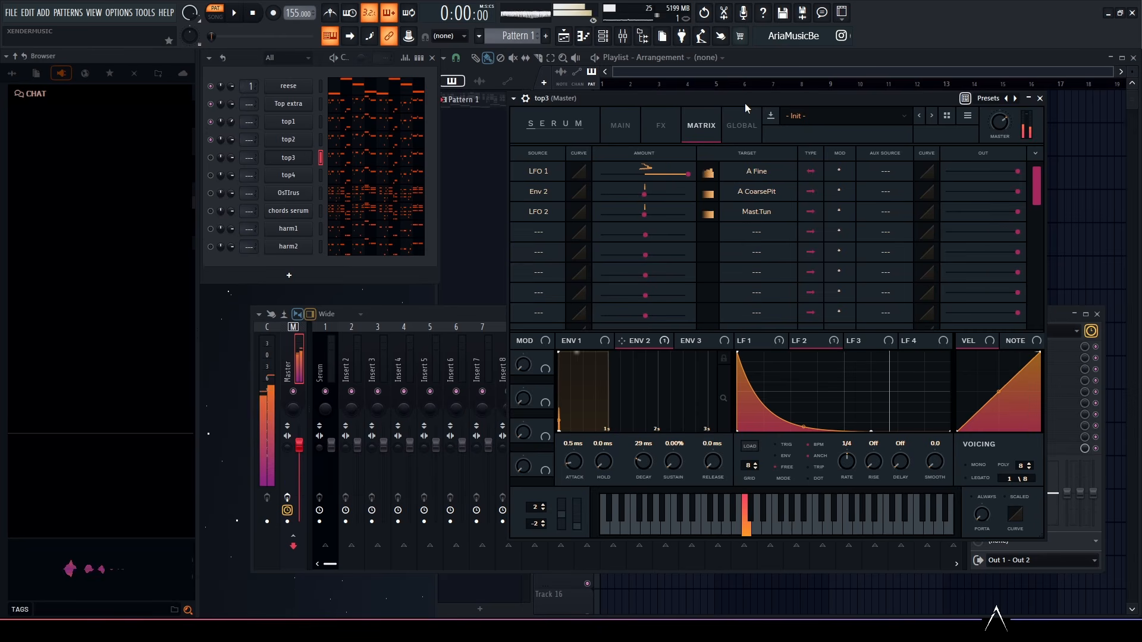
Step: Set top3's LFO 2 to Env mode and make the voicing mono legato with a short portamento
{"action": "left_click", "coordinate": [785, 456]}
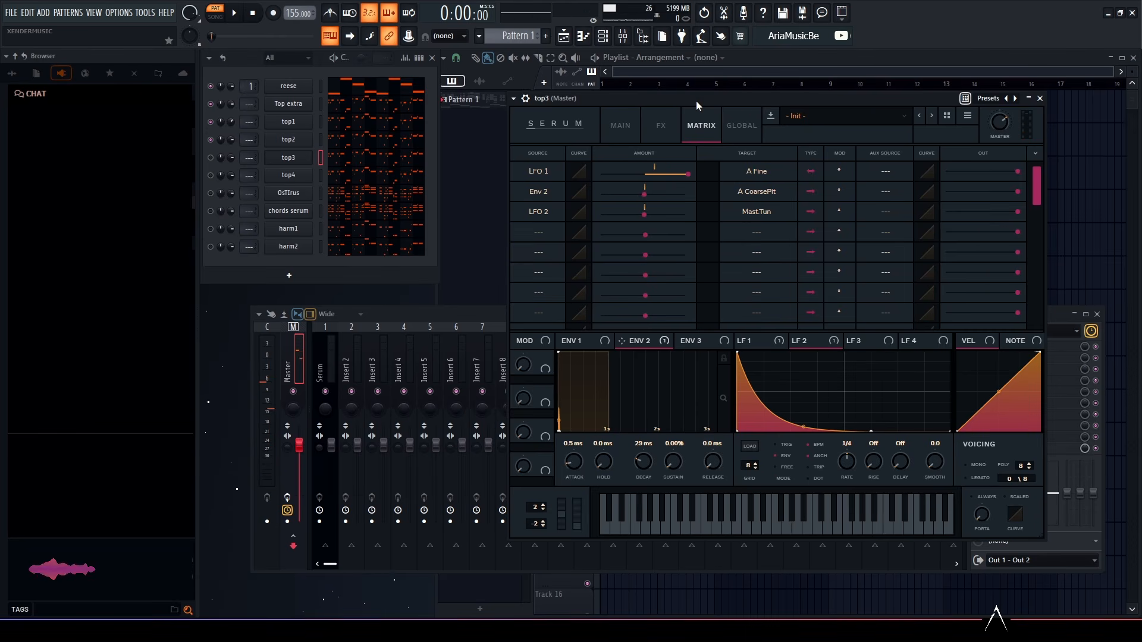
{"action": "key", "text": "z"}
{"action": "key", "text": "z"}
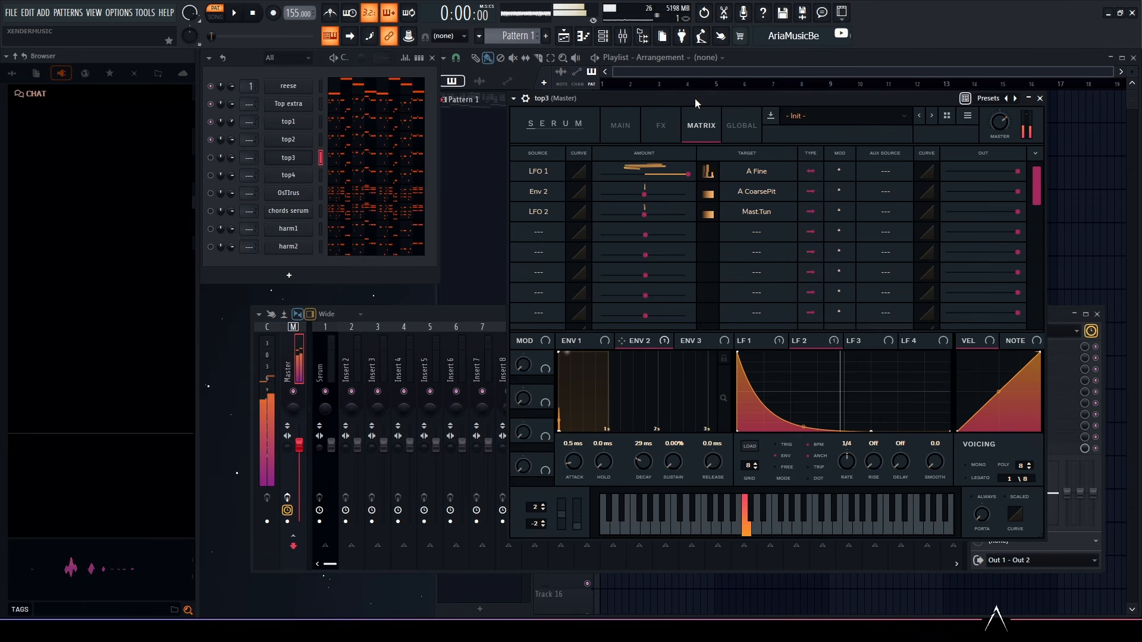
{"action": "left_click", "coordinate": [962, 464]}
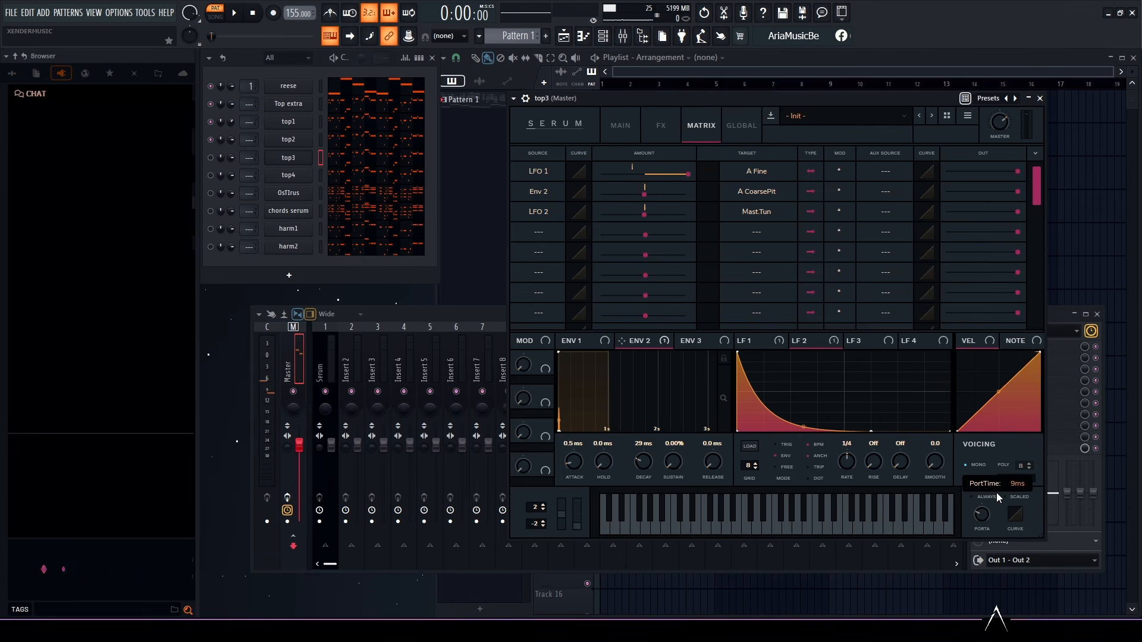
{"action": "left_click_drag", "start_coordinate": [1001, 488], "coordinate": [1004, 487]}
Step: Enable EQ on top3 and turn its upper band into a low-pass with a high cutoff and reduced Q
{"action": "left_click", "coordinate": [661, 126]}
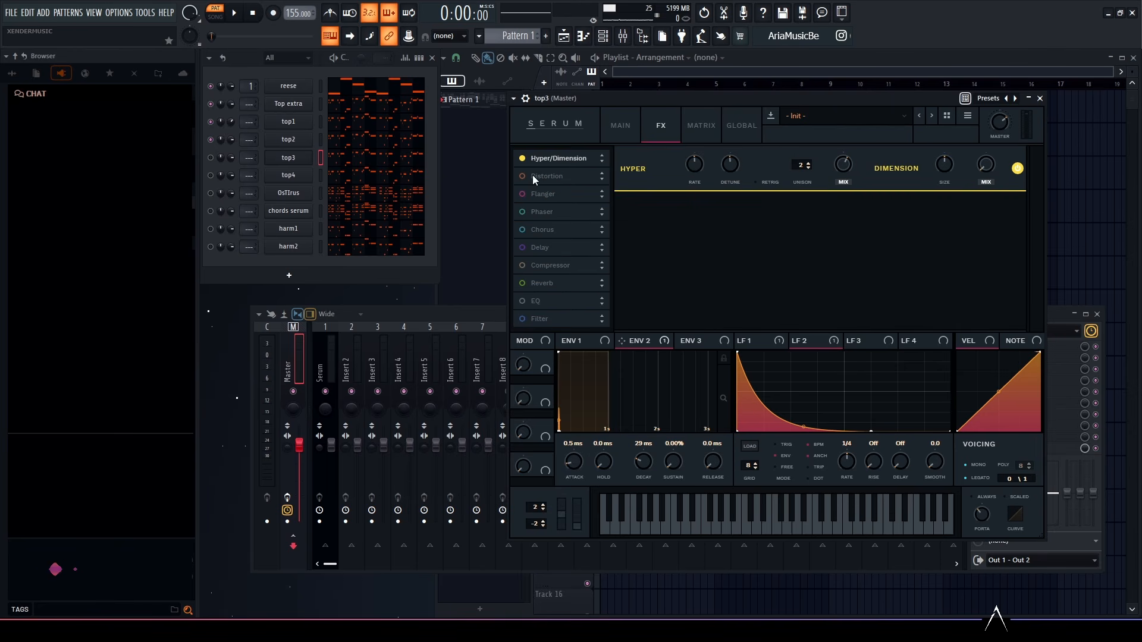
{"action": "left_click", "coordinate": [523, 300]}
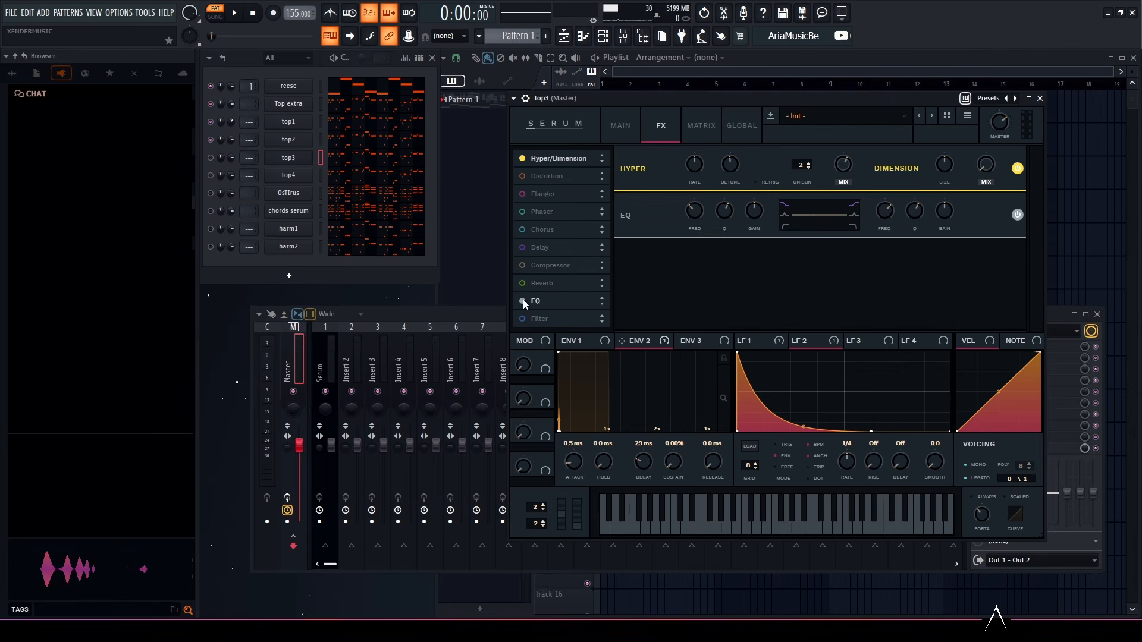
{"action": "left_click", "coordinate": [854, 228]}
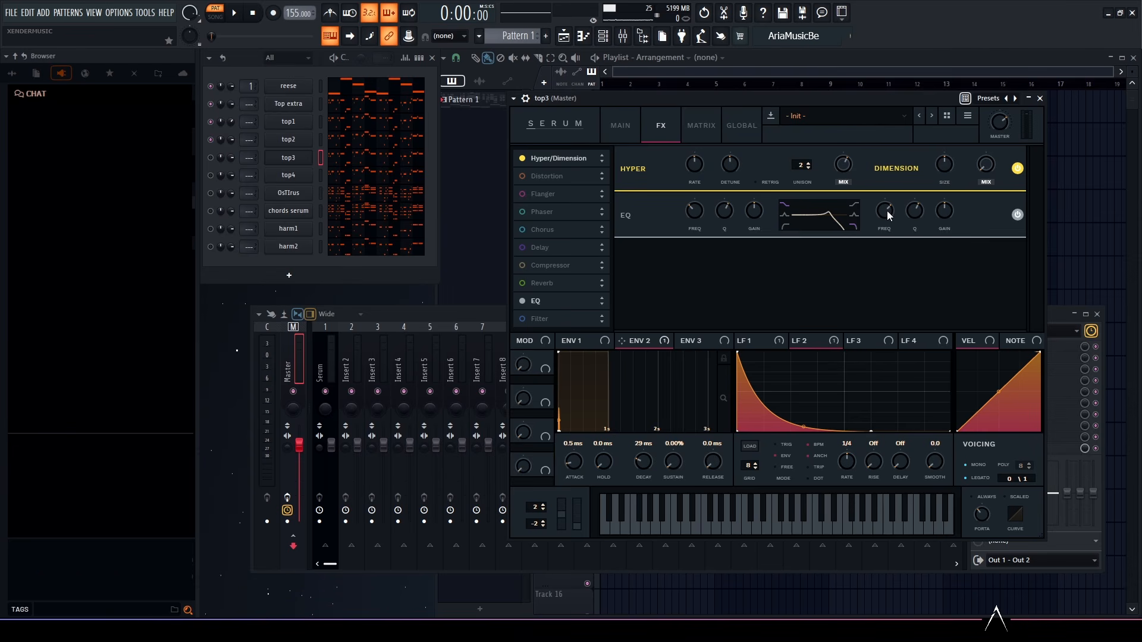
{"action": "left_click_drag", "start_coordinate": [915, 213], "coordinate": [894, 204]}
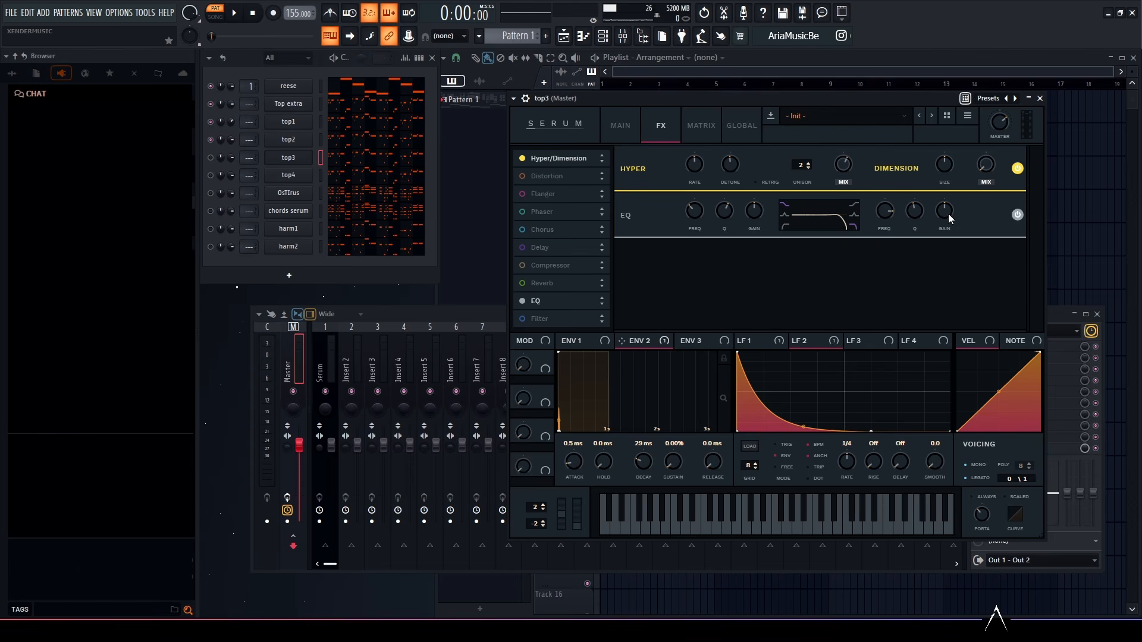
{"action": "left_click", "coordinate": [386, 278]}
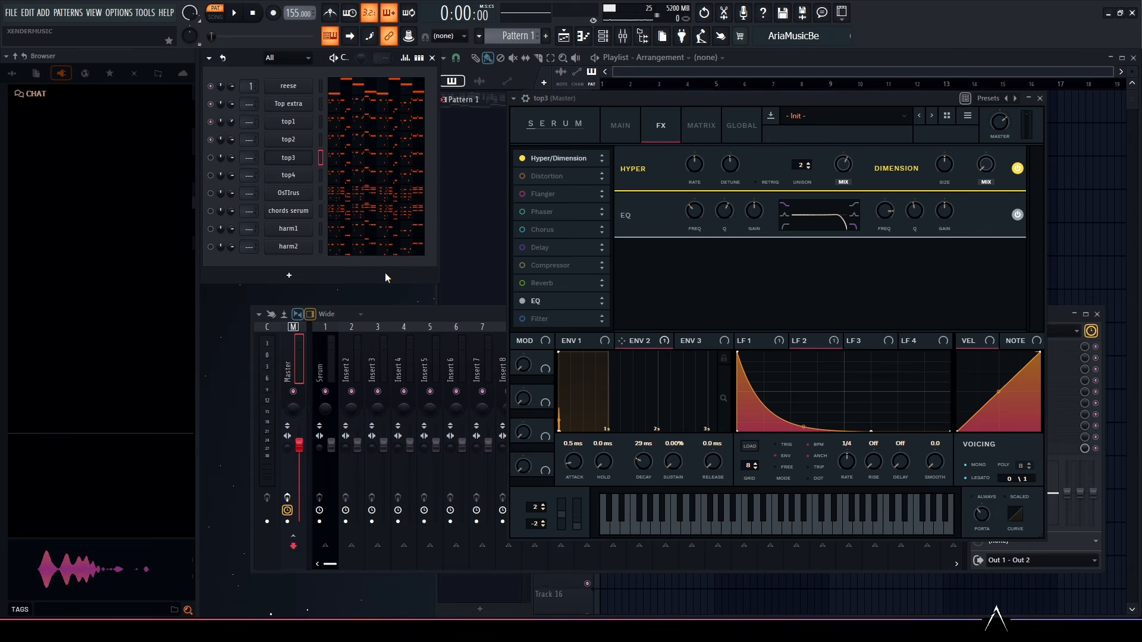
{"action": "key", "text": "z"}
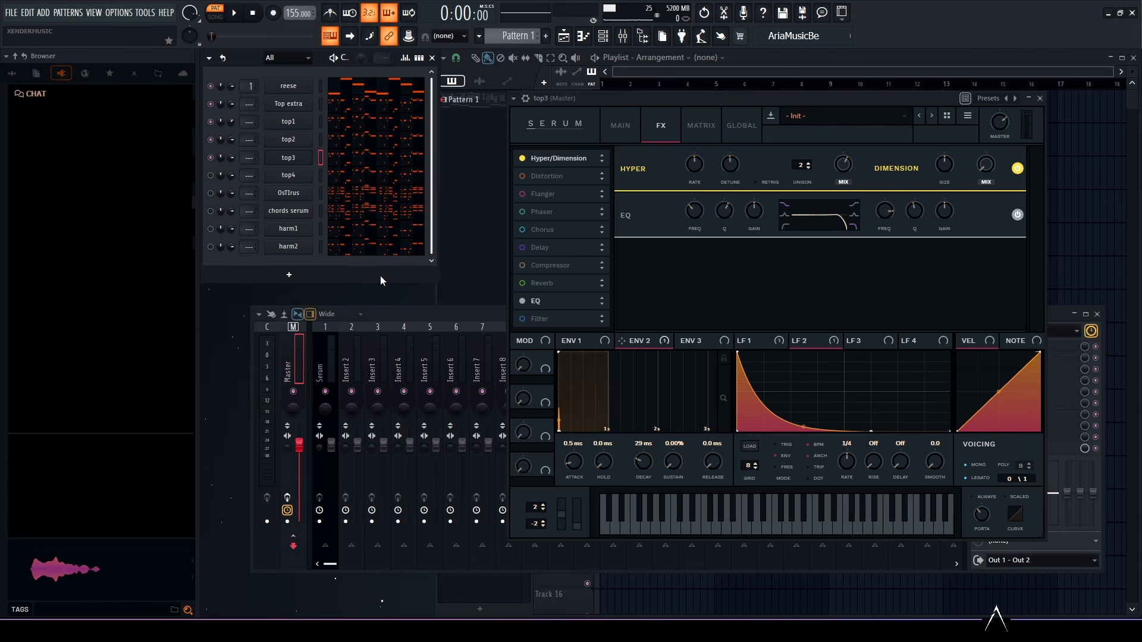
Step: In top4's Serum, load the Basic Mg wavetable into OSC A
{"action": "left_click_drag", "start_coordinate": [560, 175], "coordinate": [718, 91]}
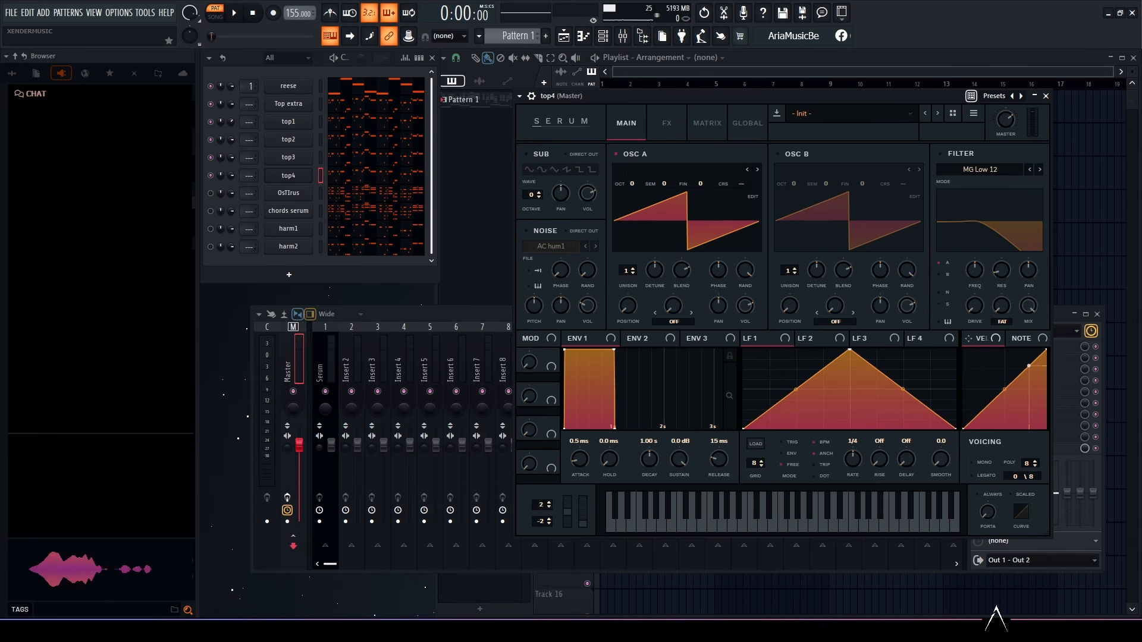
{"action": "left_click", "coordinate": [682, 173]}
{"action": "mouse_move", "coordinate": [684, 184]}
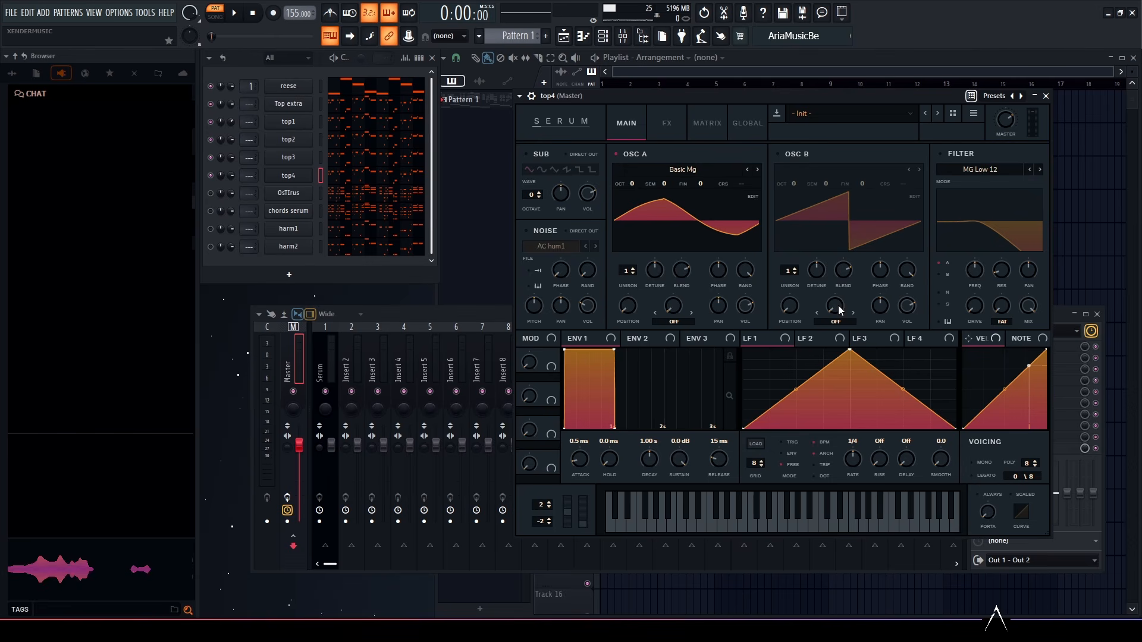
Step: Shape top4's LFO 1 into a rising ramp in Env mode with BPM sync off at 2.4 Hz, modulating OSC A's wavetable position
{"action": "left_click_drag", "start_coordinate": [849, 349], "coordinate": [955, 349]}
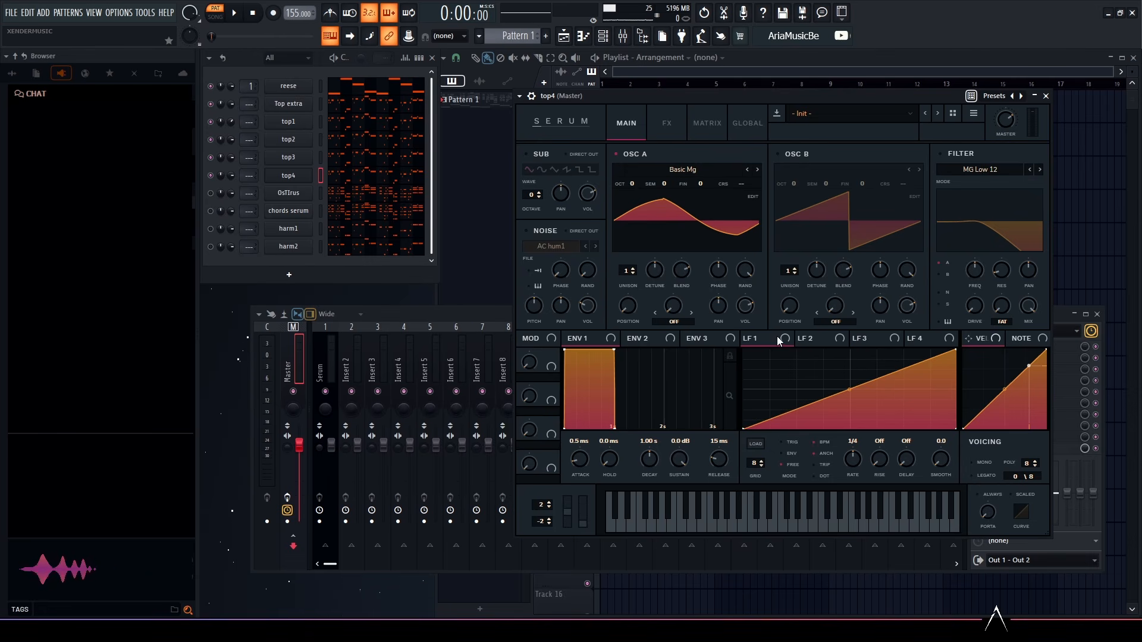
{"action": "left_click_drag", "start_coordinate": [616, 311], "coordinate": [615, 307]}
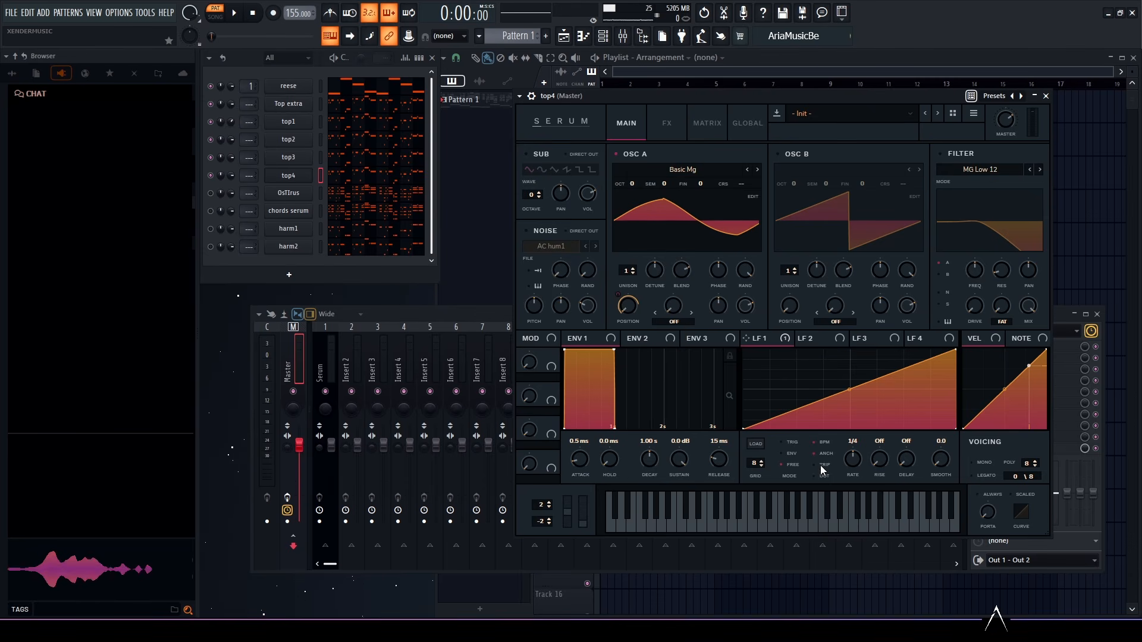
{"action": "left_click", "coordinate": [823, 442]}
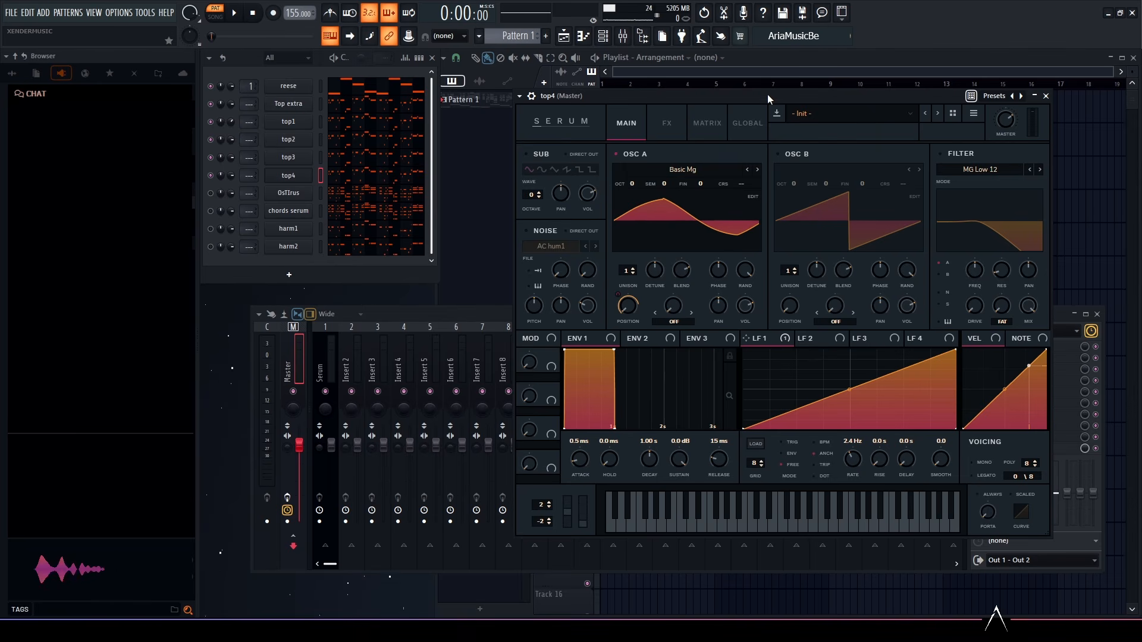
{"action": "left_click", "coordinate": [788, 451]}
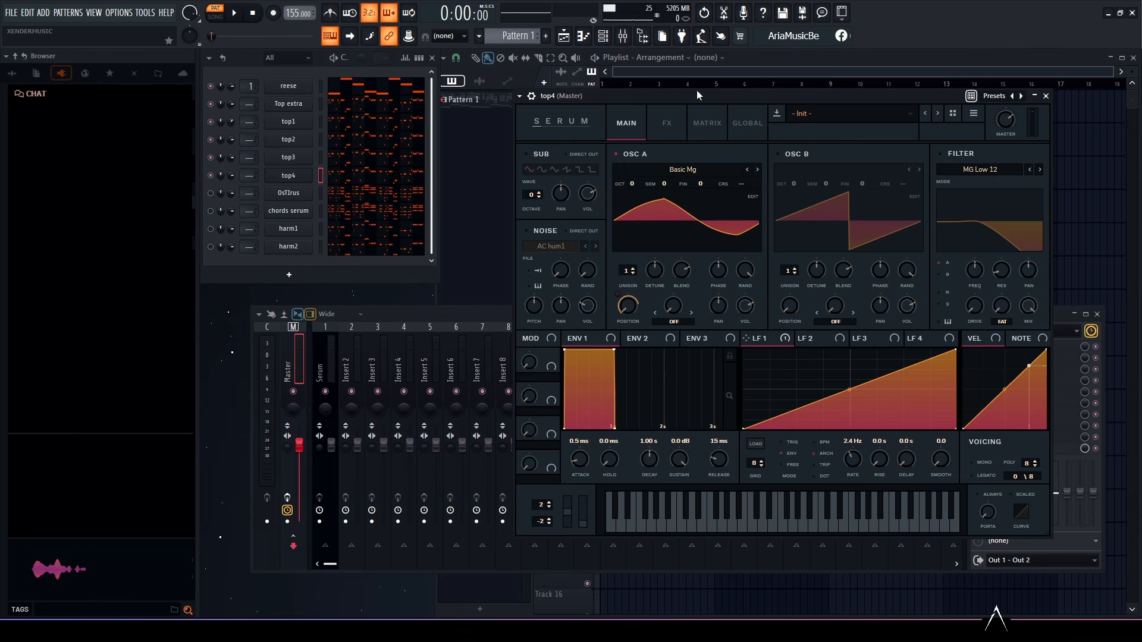
{"action": "key", "text": "z"}
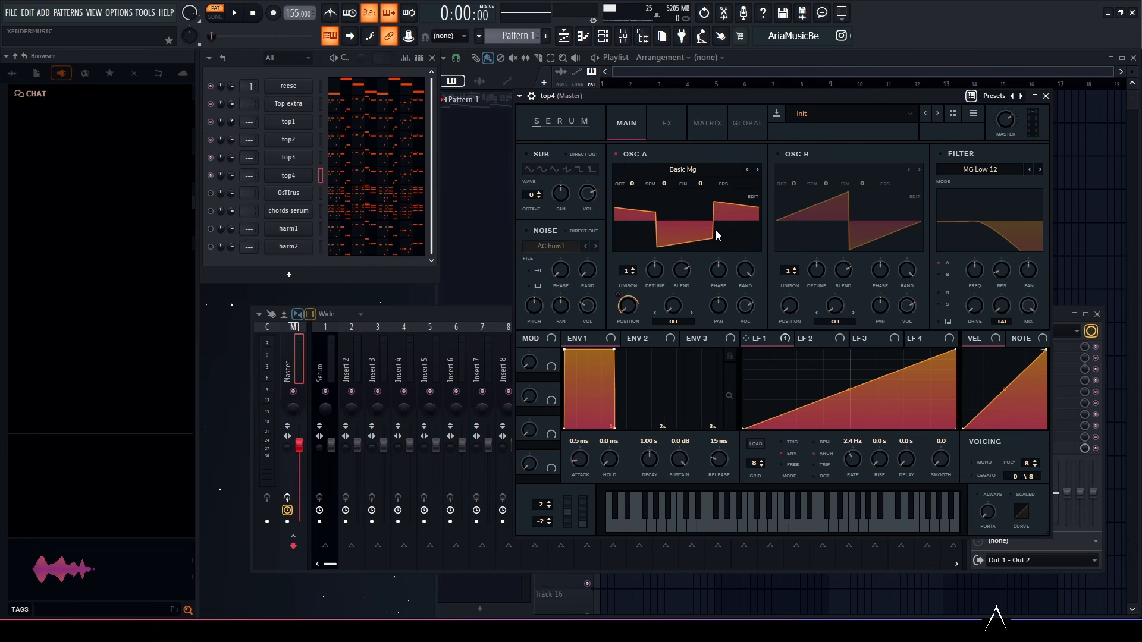
Step: Assign top4's LFO 2 to OSC A's fine pitch and set its rate to 1/128
{"action": "left_click", "coordinate": [813, 339]}
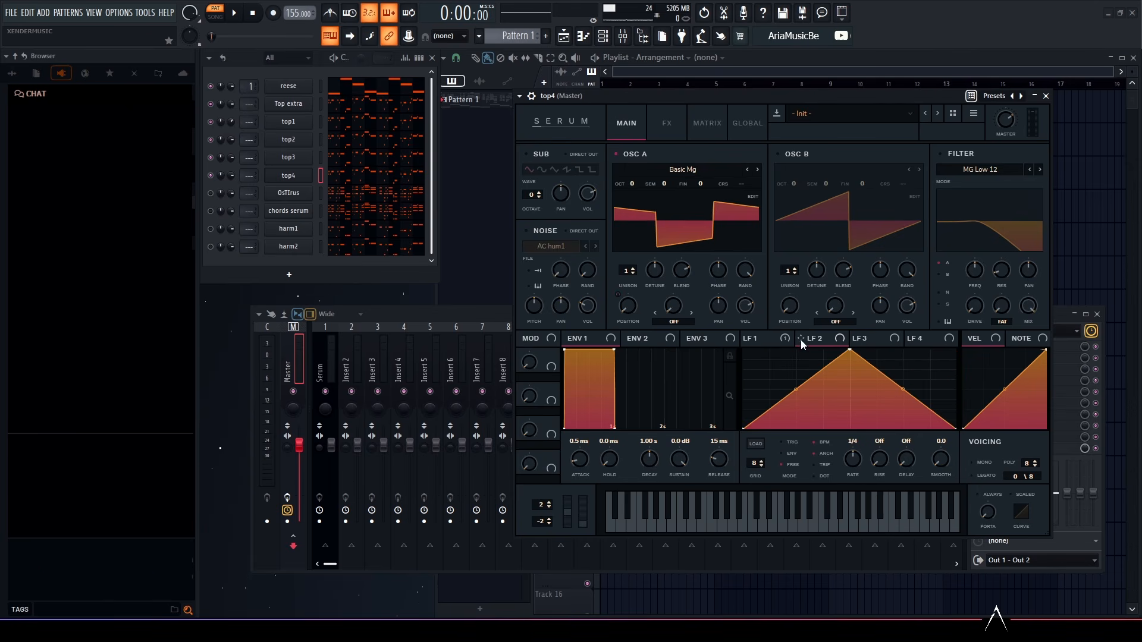
{"action": "left_click_drag", "start_coordinate": [802, 337], "coordinate": [700, 184]}
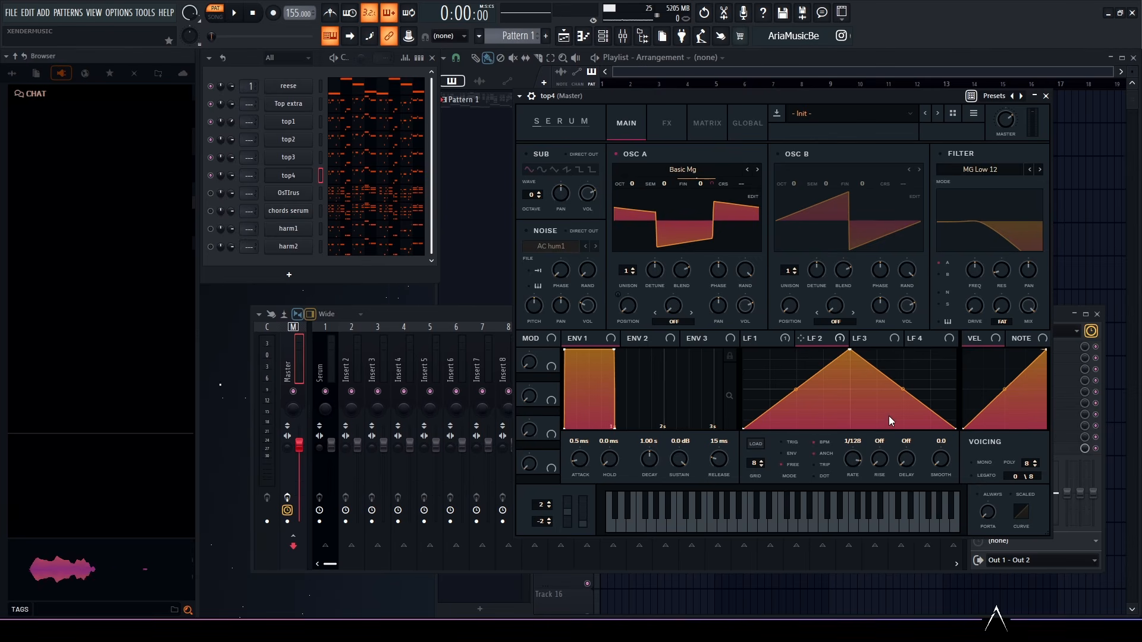
Step: Enable Distortion on top4, set its type to SoftClip and raise the drive
{"action": "left_click", "coordinate": [665, 125]}
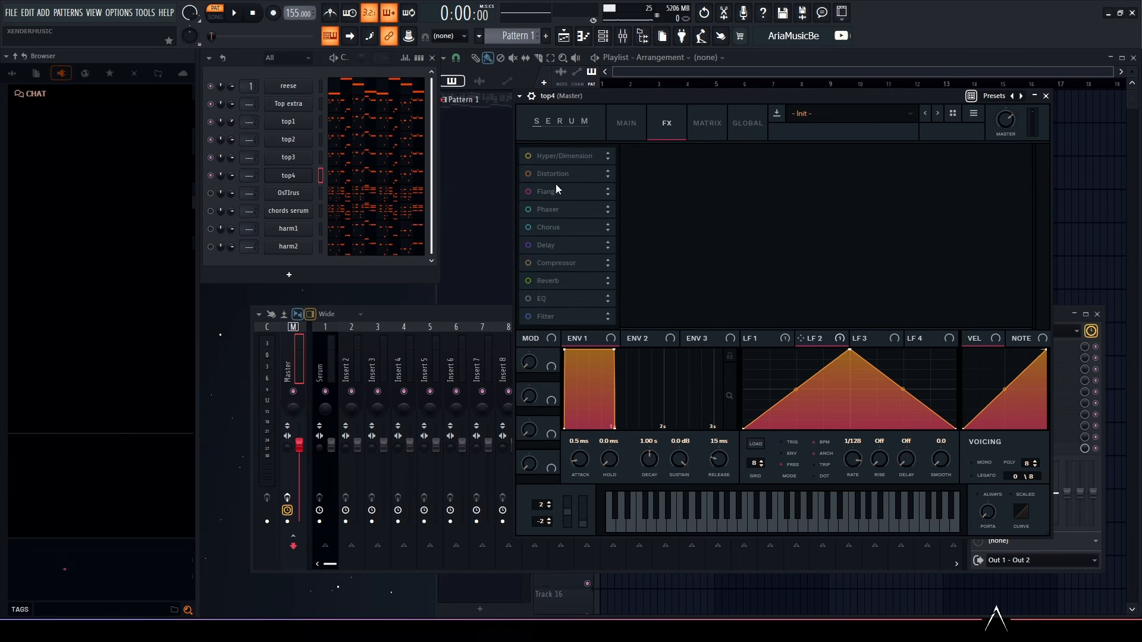
{"action": "left_click", "coordinate": [528, 174]}
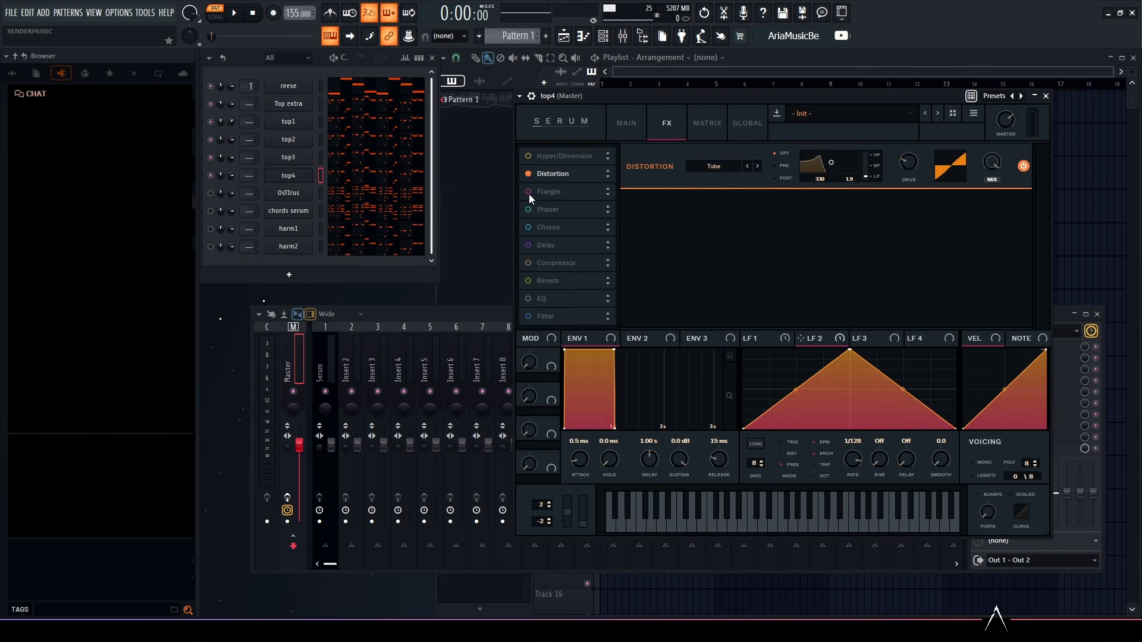
{"action": "left_click", "coordinate": [736, 172]}
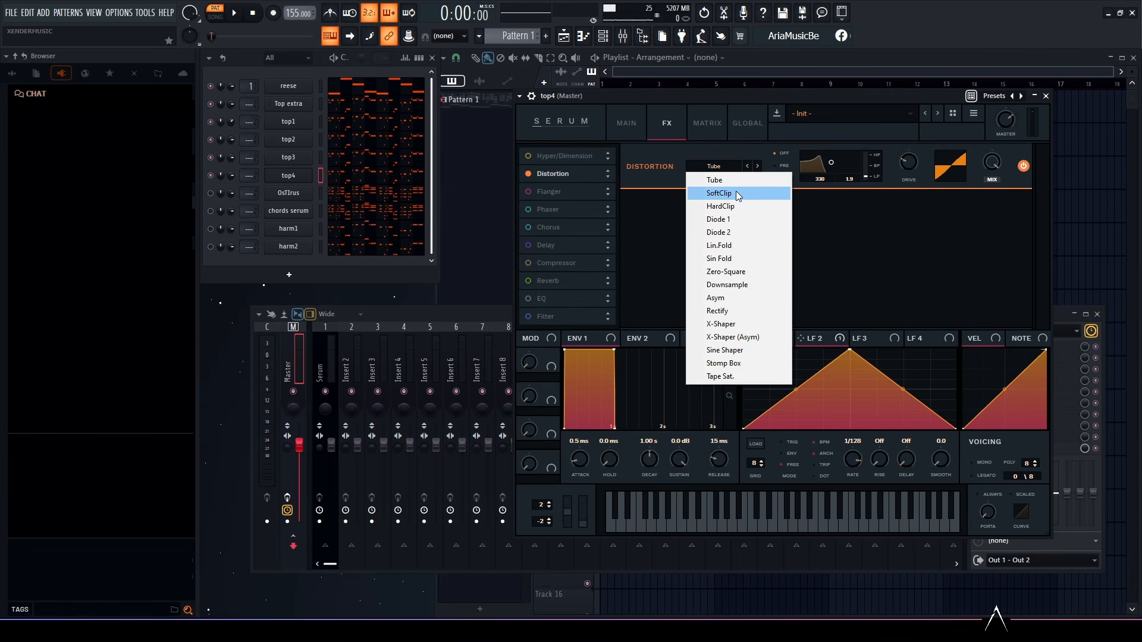
{"action": "left_click", "coordinate": [735, 198]}
{"action": "left_click_drag", "start_coordinate": [906, 184], "coordinate": [908, 155]}
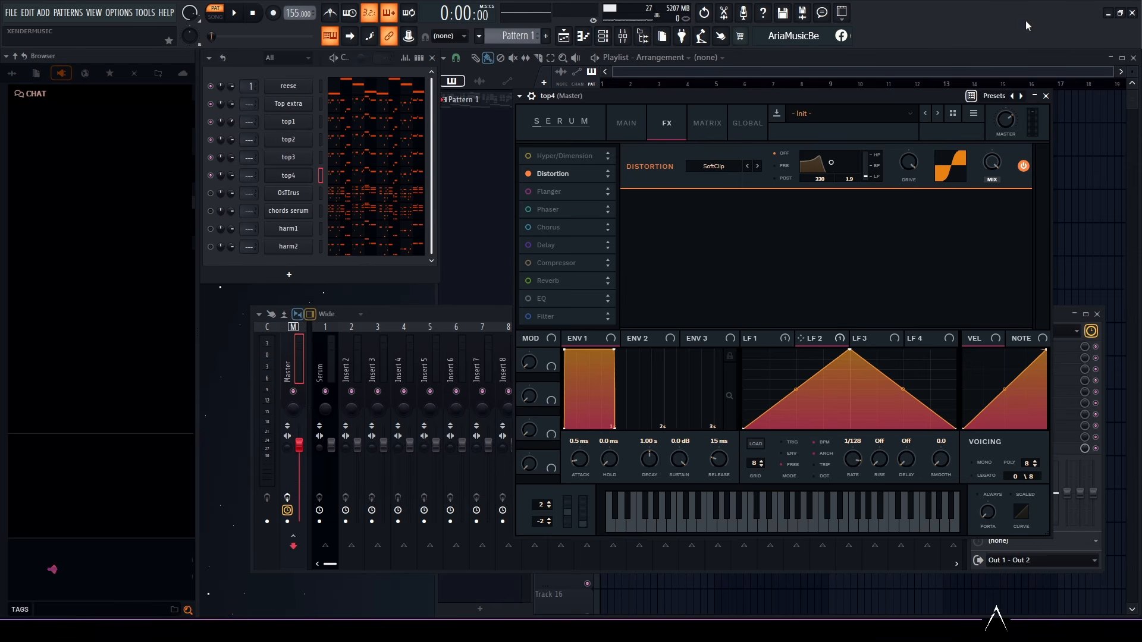
Step: Check top4's modulation routings and set its voicing to mono legato with a short portamento
{"action": "left_click", "coordinate": [701, 134]}
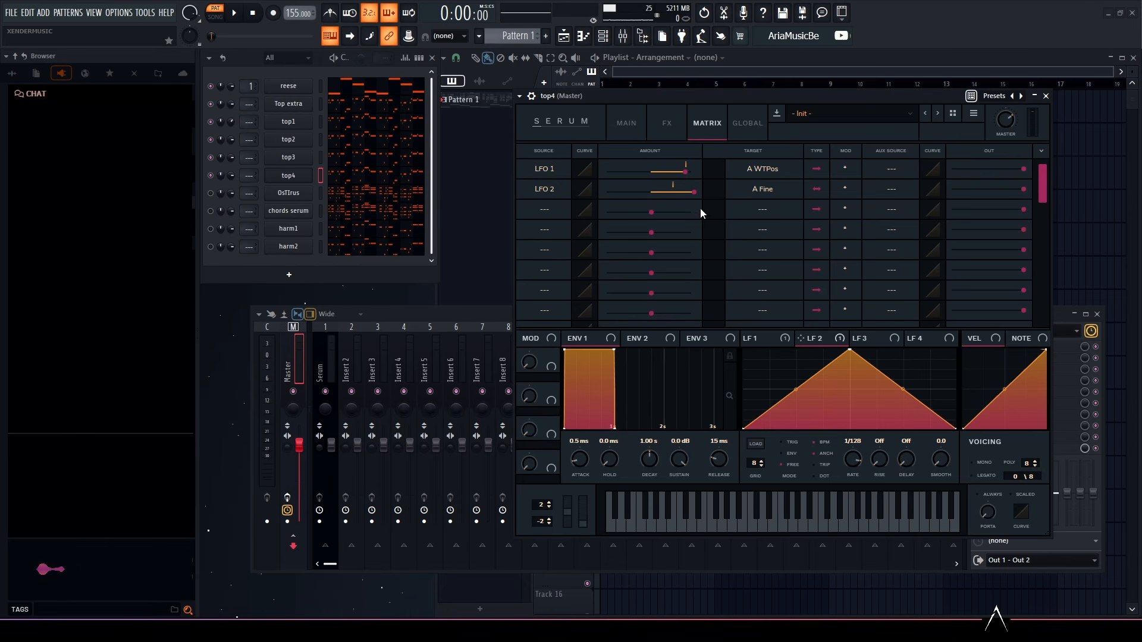
{"action": "left_click", "coordinate": [626, 115]}
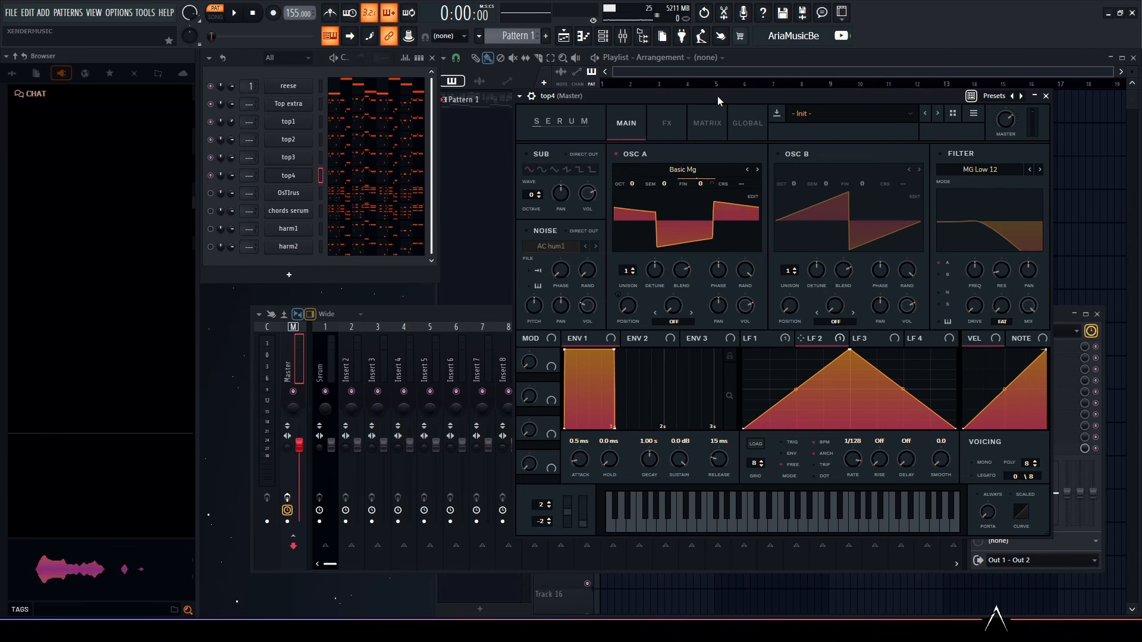
{"action": "key", "text": "q"}
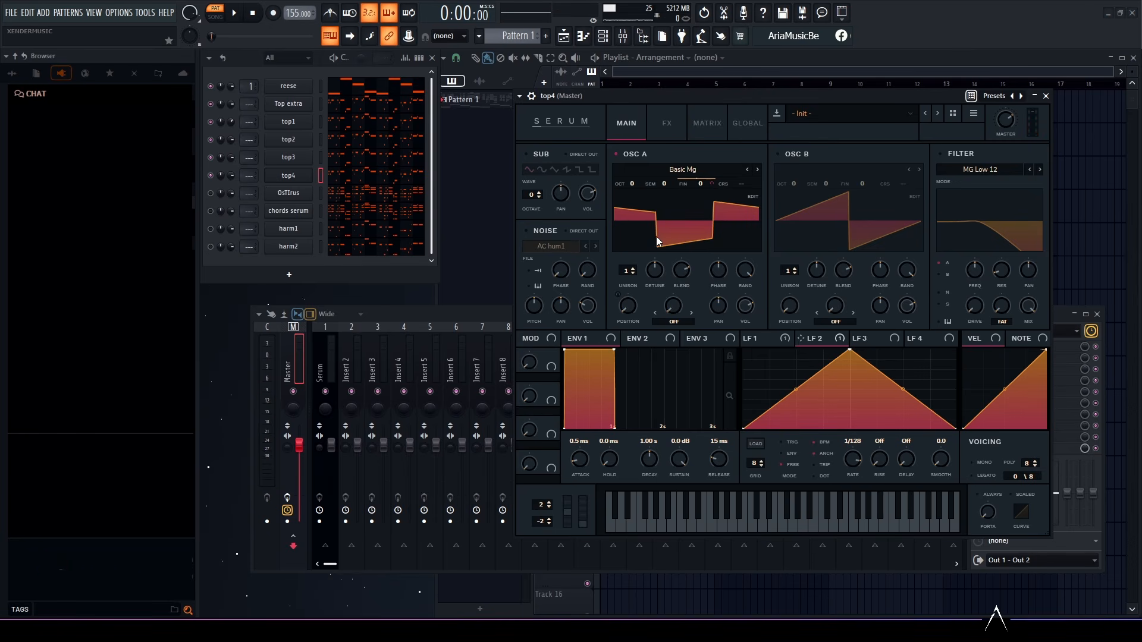
{"action": "left_click", "coordinate": [980, 464]}
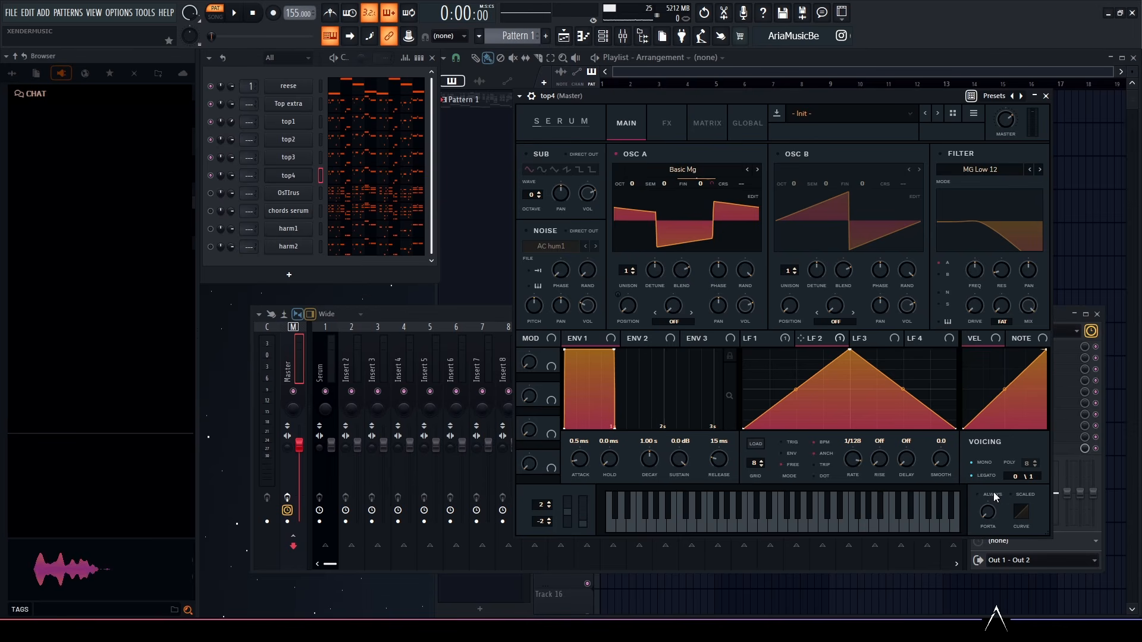
{"action": "left_click_drag", "start_coordinate": [990, 512], "coordinate": [1018, 509]}
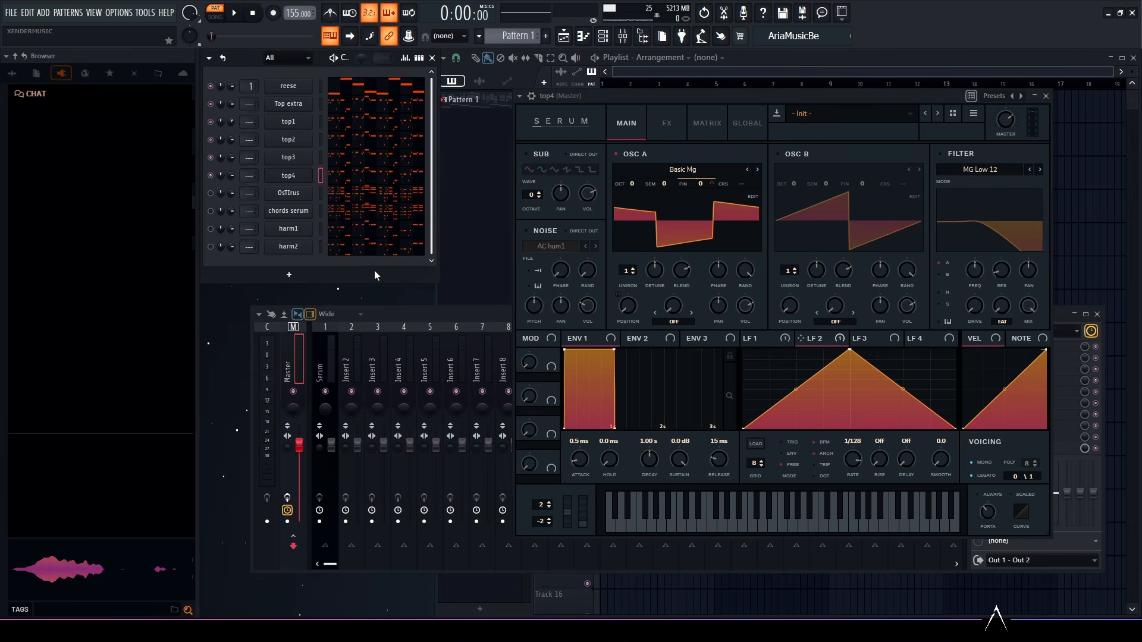
Step: Play the pattern to hear the top layers together with the reese, and open the Top extra Serum
{"action": "key", "text": "space"}
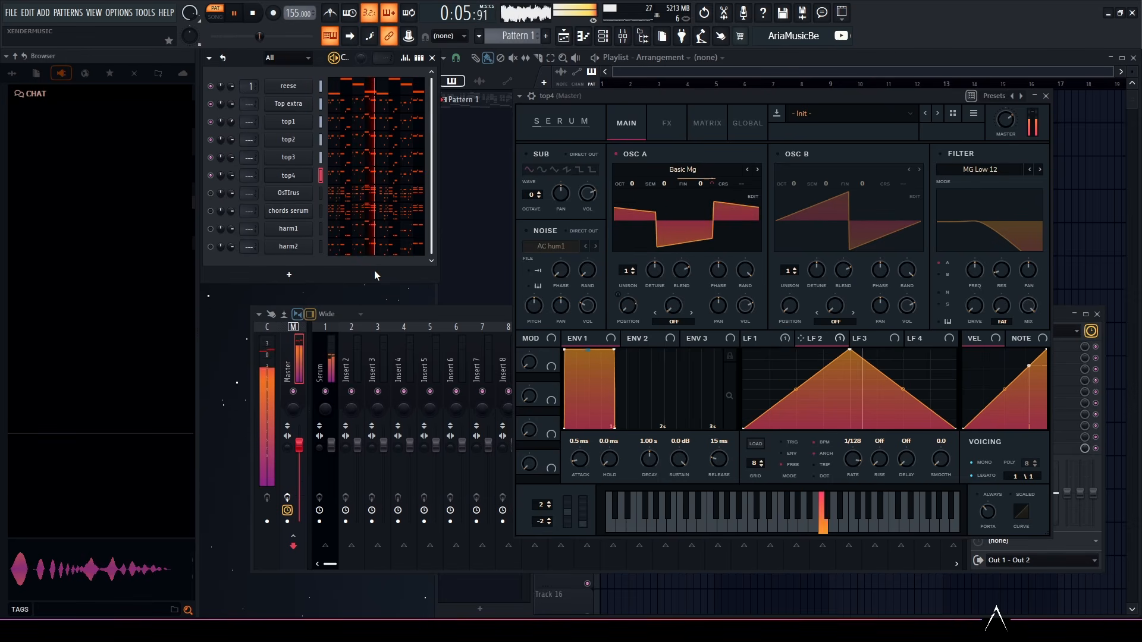
{"action": "key", "text": "space"}
{"action": "left_click", "coordinate": [291, 105]}
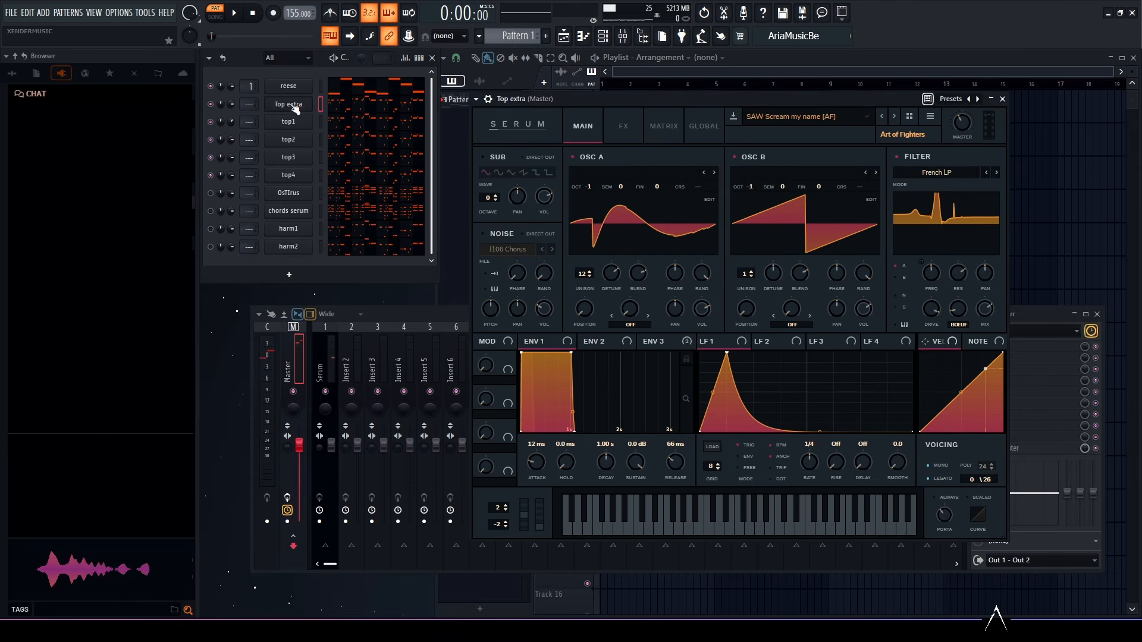
Step: Route the Top extra and top1 to top4 channels to mixer track 2
{"action": "left_click", "coordinate": [487, 99]}
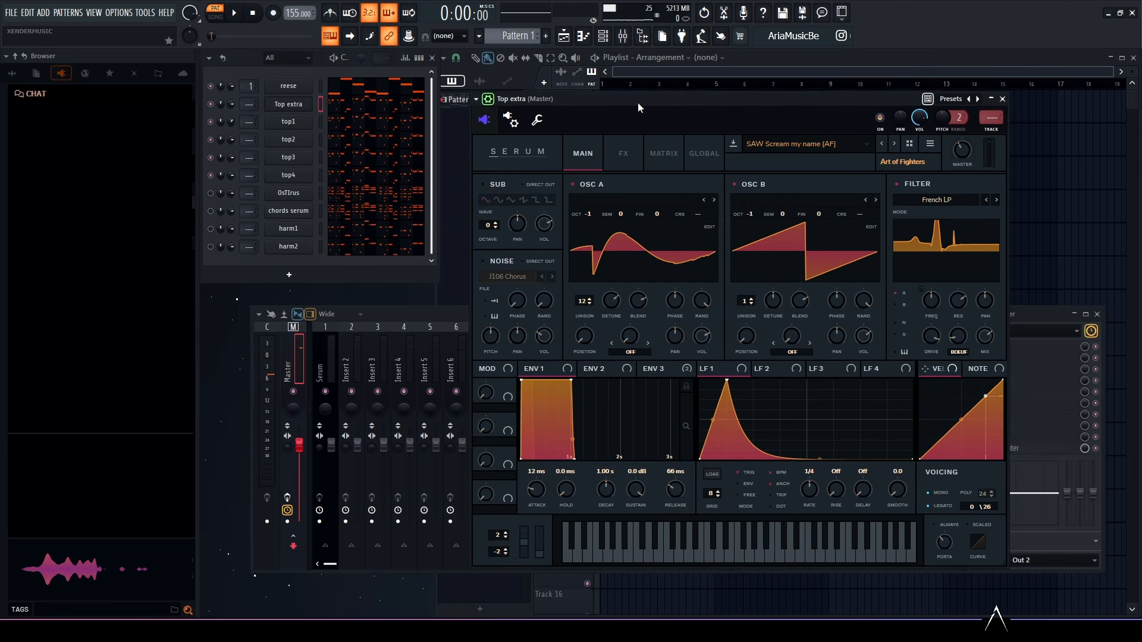
{"action": "left_click", "coordinate": [996, 131]}
{"action": "left_click_drag", "start_coordinate": [250, 120], "coordinate": [250, 179]}
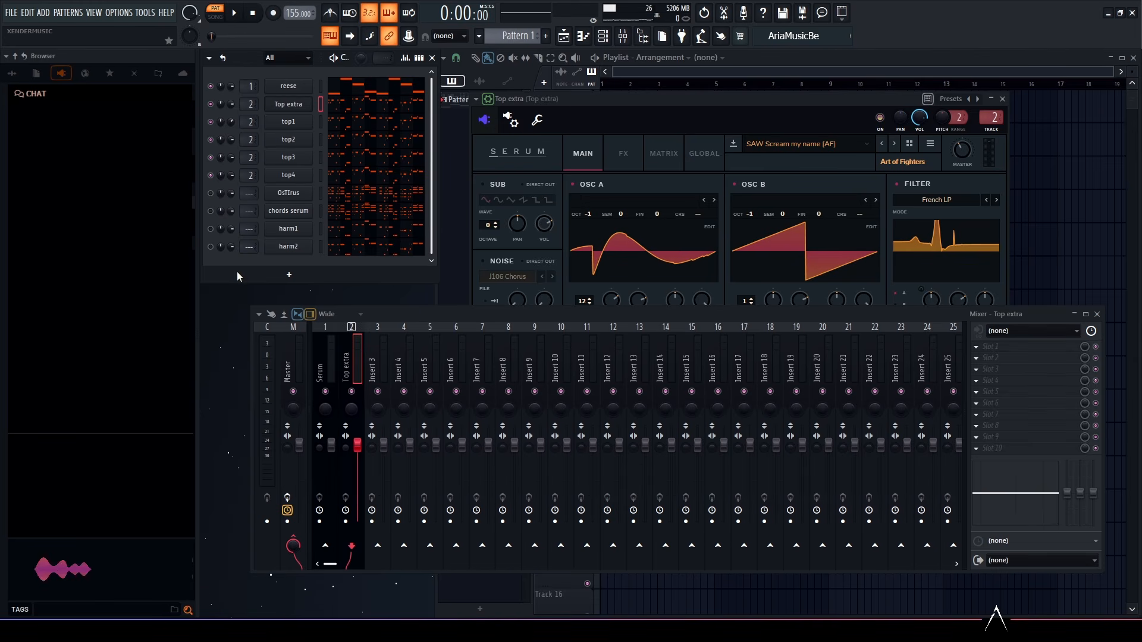
Step: Open the OsTIrus channel's synth and load the -INIT- patch from the TI2 Rom X bank
{"action": "left_click", "coordinate": [288, 192]}
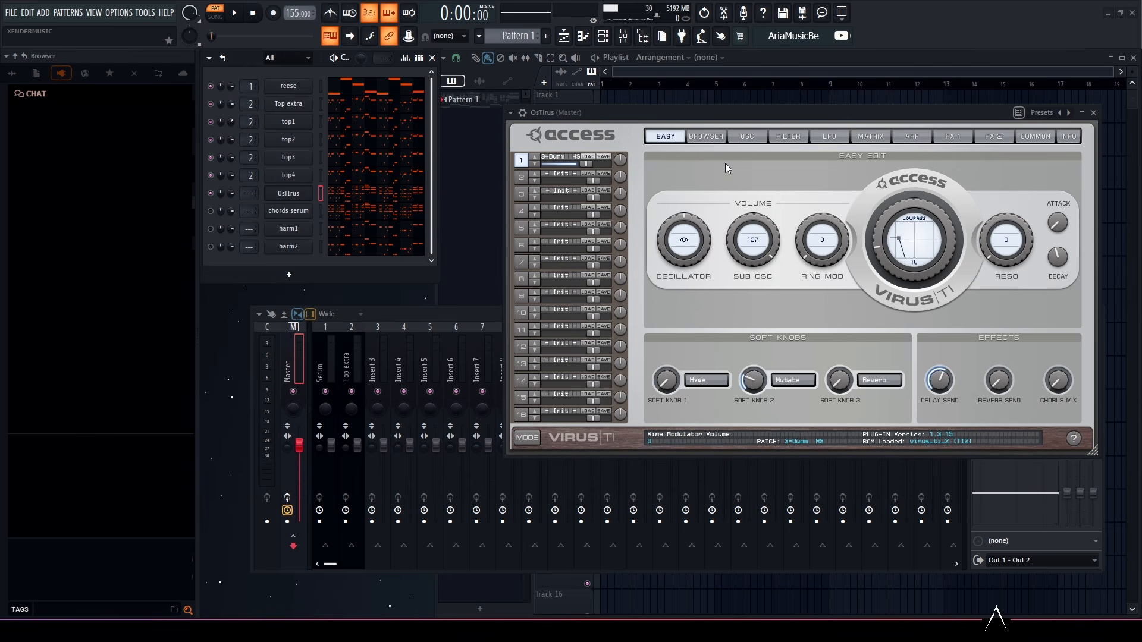
{"action": "left_click", "coordinate": [705, 136]}
{"action": "scroll", "coordinate": [712, 368], "scroll_direction": "down", "scroll_amount": 9}
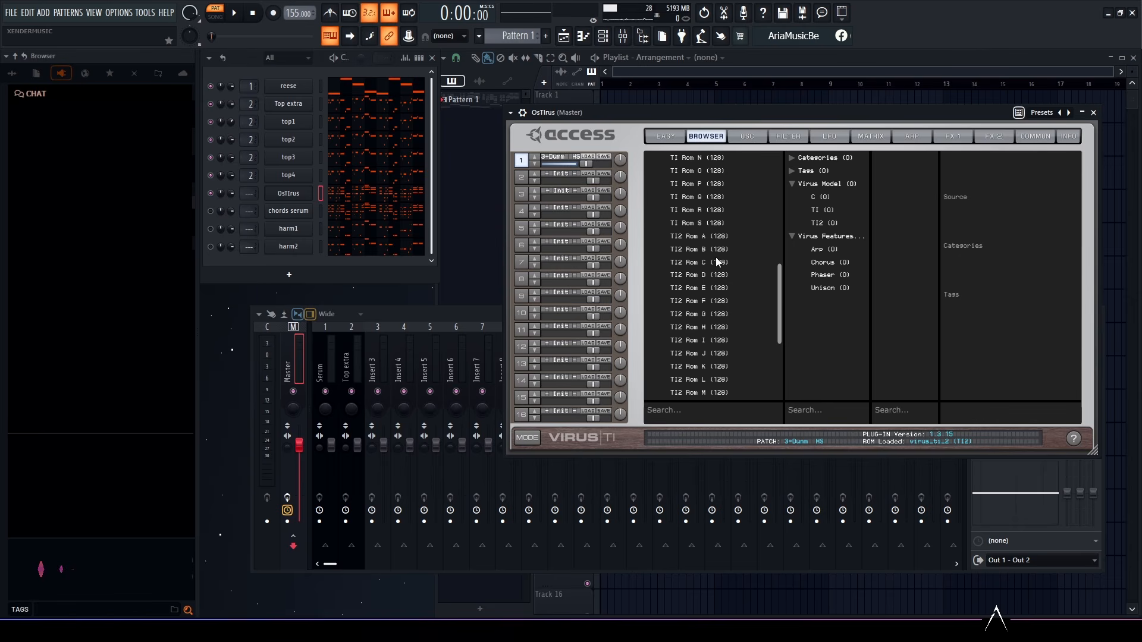
{"action": "scroll", "coordinate": [715, 268], "scroll_direction": "down", "scroll_amount": 4}
{"action": "left_click", "coordinate": [710, 368]}
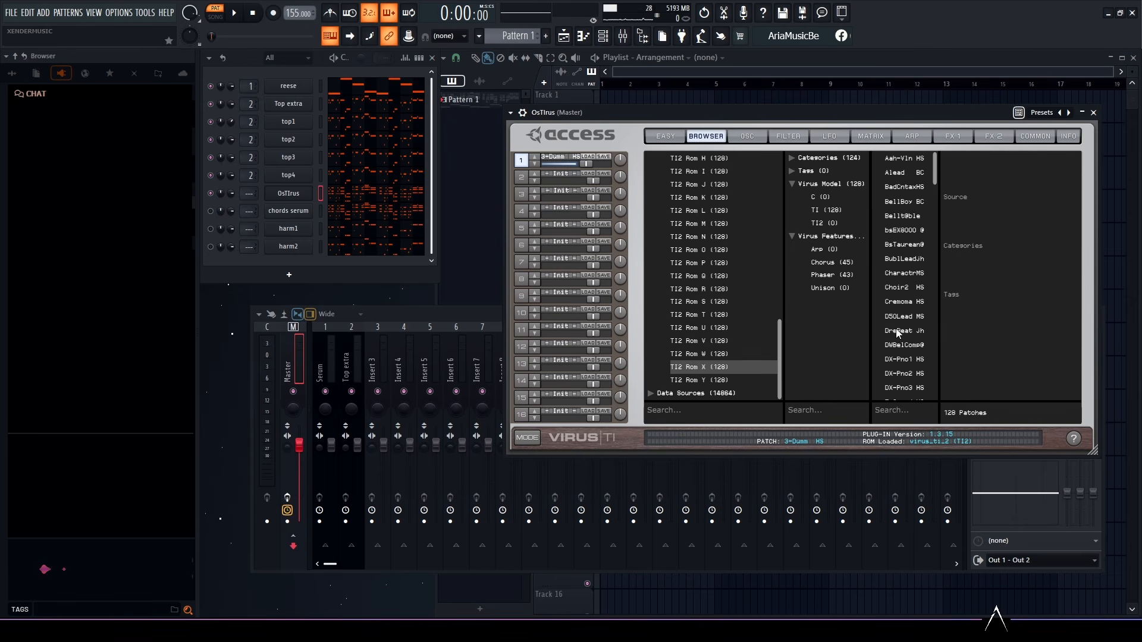
{"action": "scroll", "coordinate": [897, 348], "scroll_direction": "down", "scroll_amount": 15}
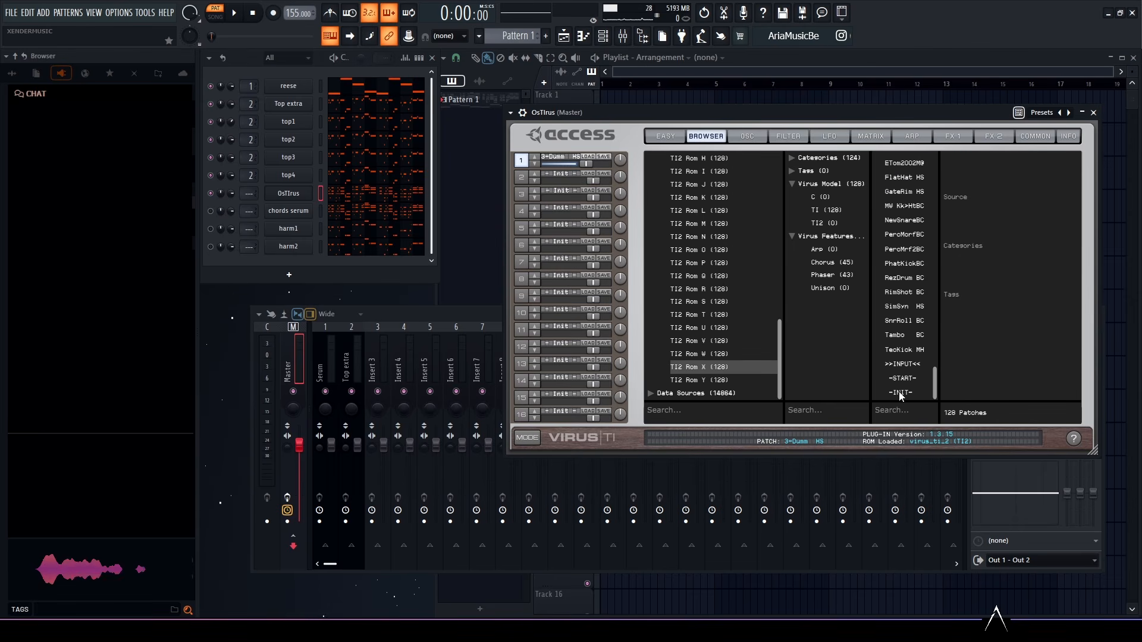
{"action": "left_click", "coordinate": [898, 391]}
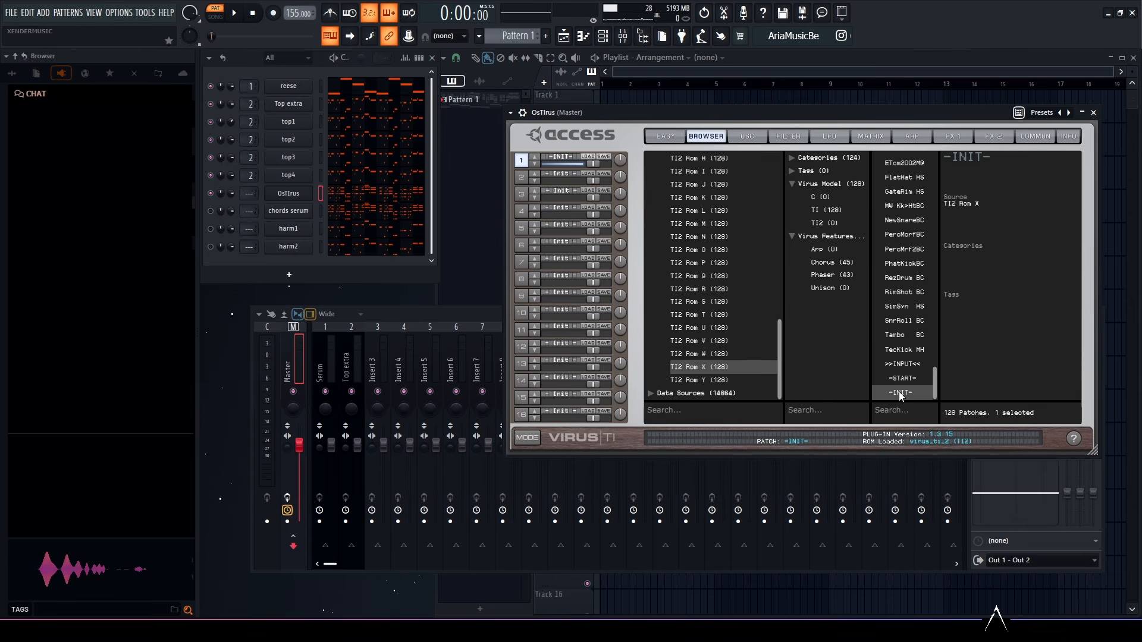
Step: Switch OsTIrus oscillator 1 to the HyperSaw model and set its detune to 101
{"action": "left_click", "coordinate": [748, 137]}
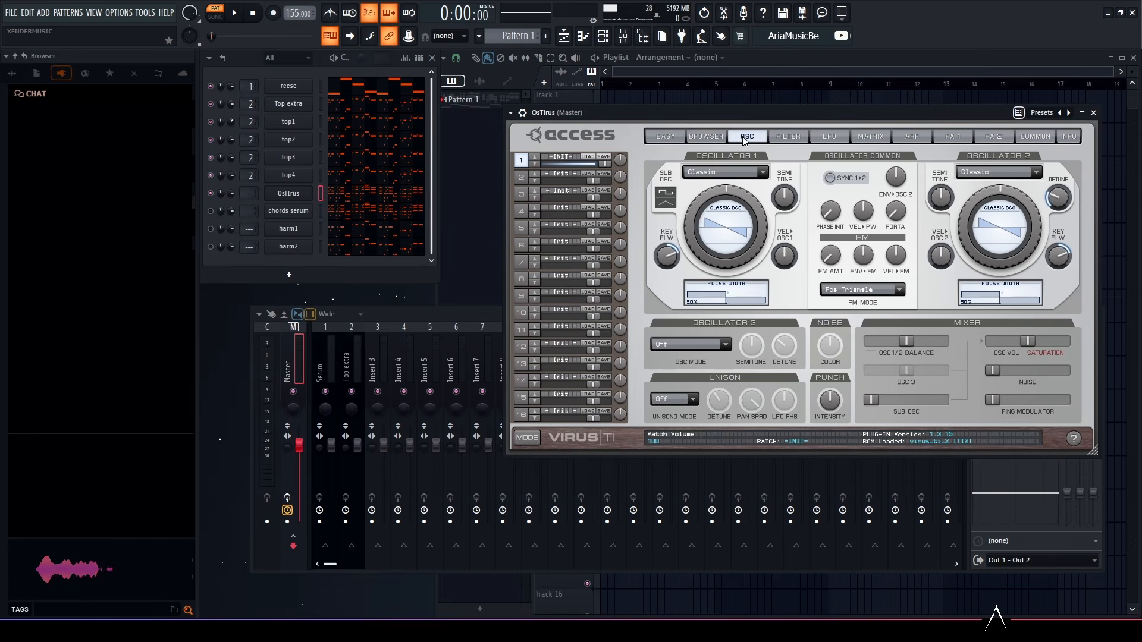
{"action": "left_click", "coordinate": [719, 173]}
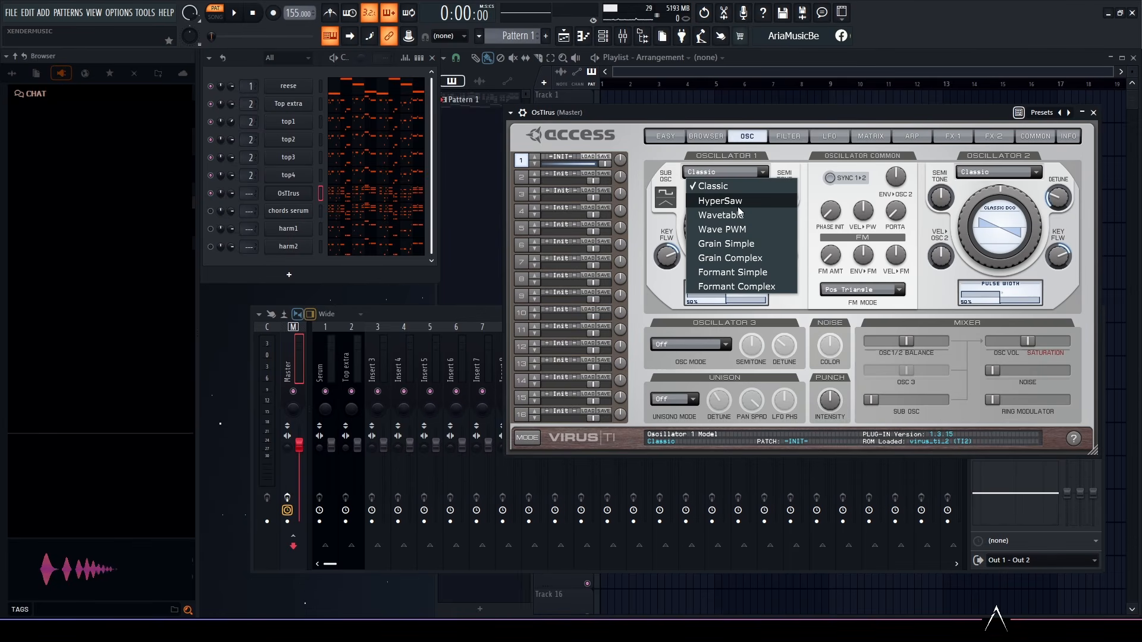
{"action": "left_click", "coordinate": [737, 206]}
{"action": "left_click_drag", "start_coordinate": [693, 233], "coordinate": [694, 205]}
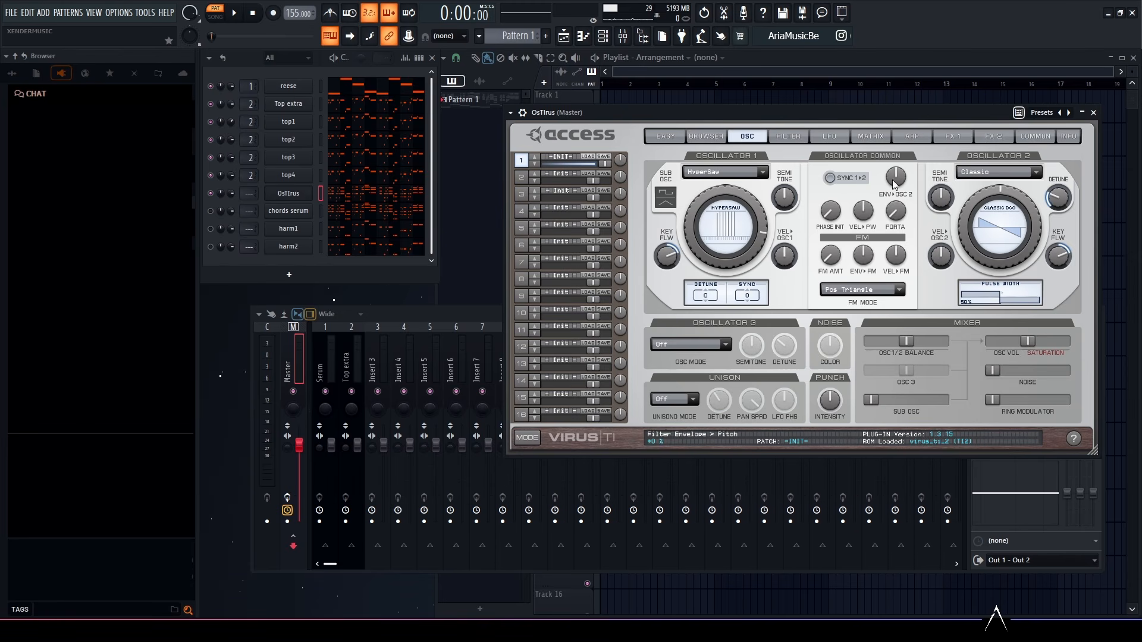
{"action": "left_click_drag", "start_coordinate": [705, 295], "coordinate": [729, 258]}
{"action": "scroll", "coordinate": [706, 296], "scroll_direction": "up", "scroll_amount": 2}
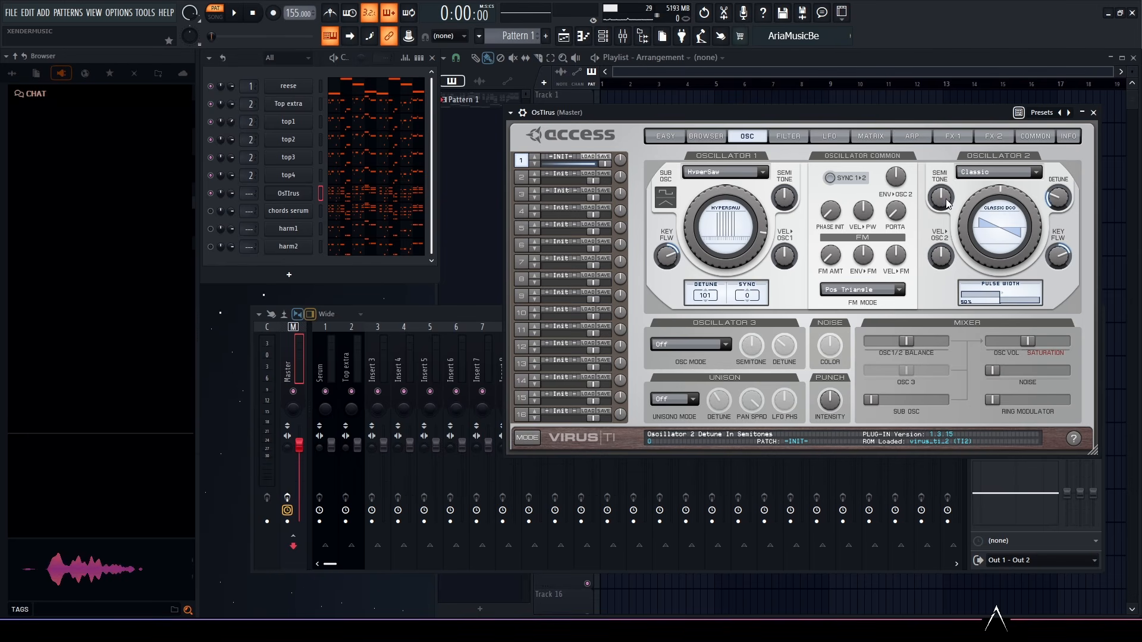
Step: Raise oscillator 2's semitone pitch, switch it to HyperSaw, lower its density slightly and set its detune to 115
{"action": "left_click_drag", "start_coordinate": [942, 206], "coordinate": [949, 201]}
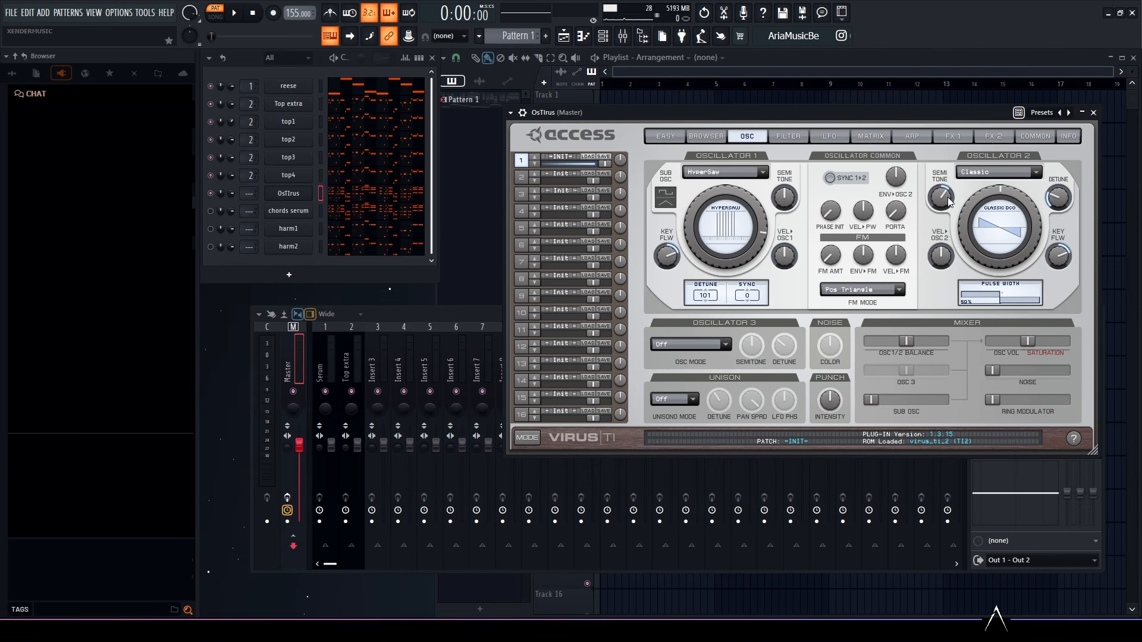
{"action": "scroll", "coordinate": [948, 202], "scroll_direction": "down", "scroll_amount": 2}
{"action": "scroll", "coordinate": [948, 202], "scroll_direction": "up", "scroll_amount": 2}
{"action": "scroll", "coordinate": [934, 208], "scroll_direction": "down", "scroll_amount": 2}
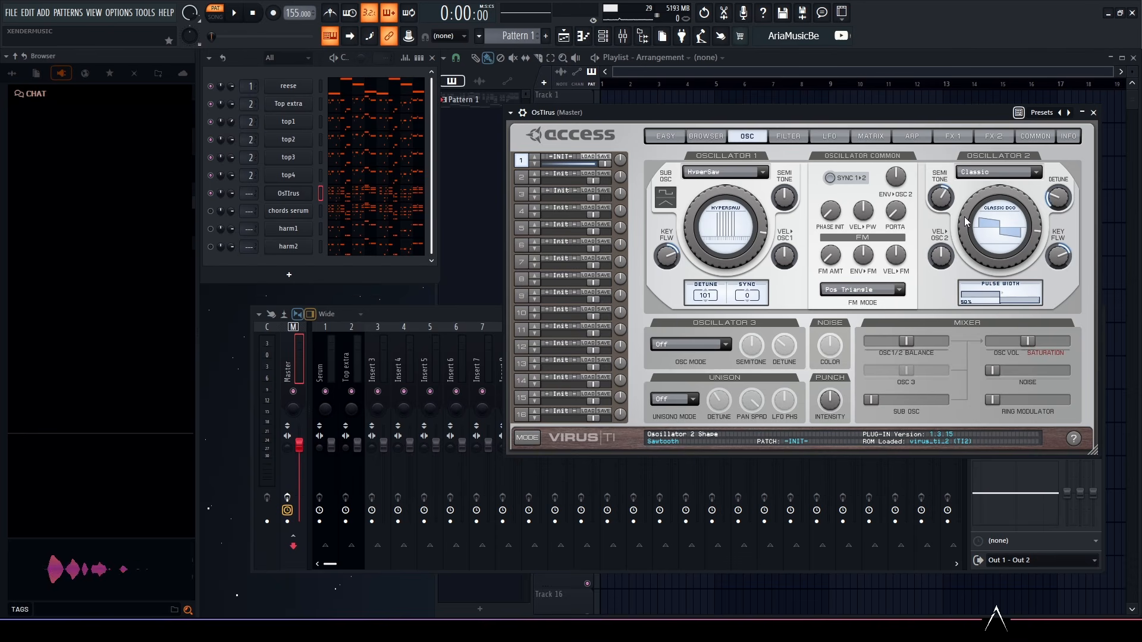
{"action": "left_click", "coordinate": [993, 172]}
{"action": "left_click", "coordinate": [992, 195]}
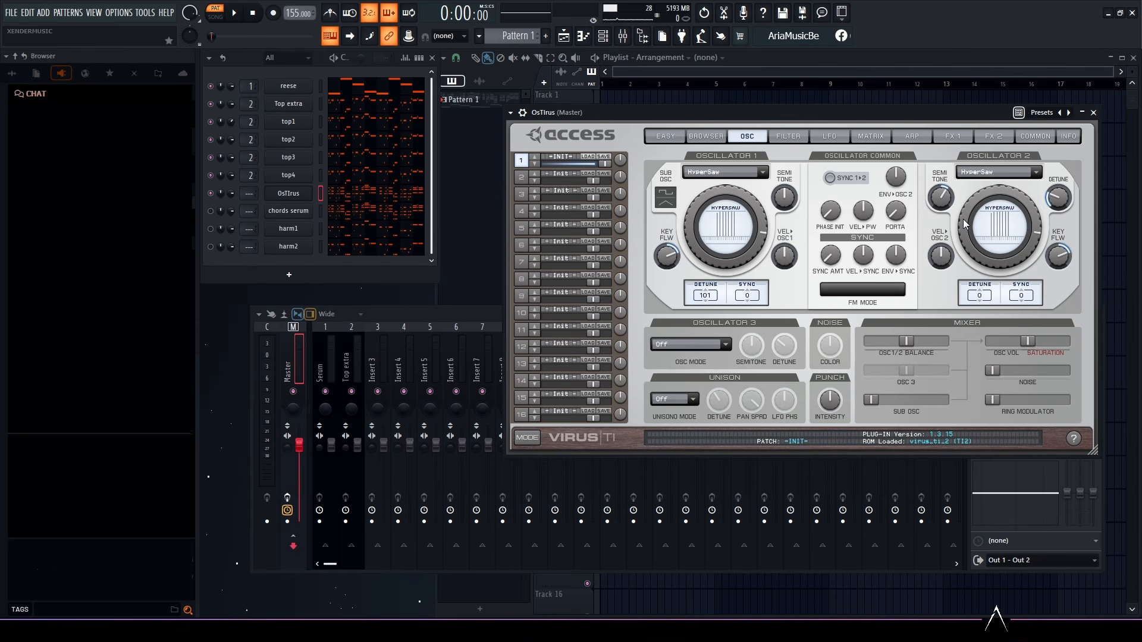
{"action": "mouse_move", "coordinate": [962, 220]}
{"action": "scroll", "coordinate": [964, 223], "scroll_direction": "down", "scroll_amount": 1}
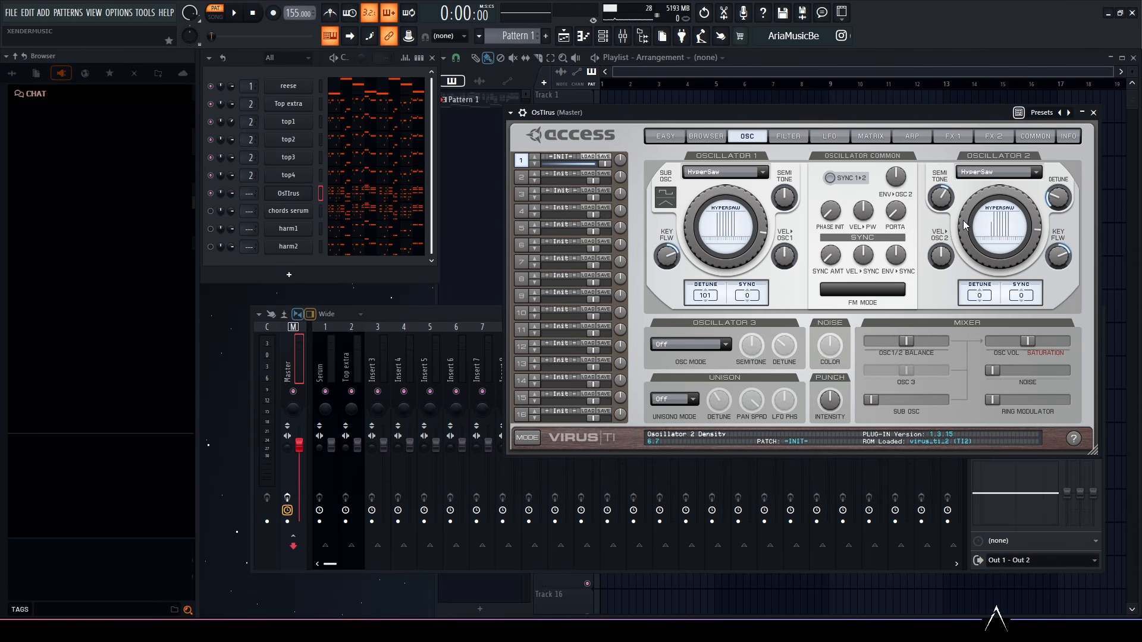
{"action": "left_click_drag", "start_coordinate": [975, 299], "coordinate": [1002, 245]}
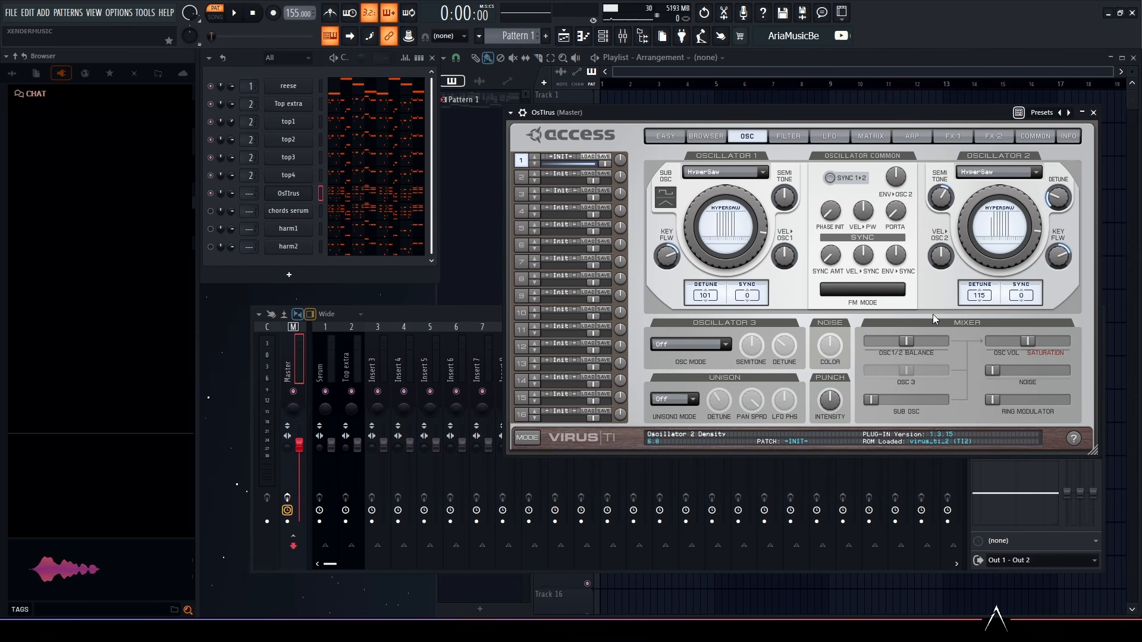
Step: Set oscillator 3 to Saw and the unison mode to Twin
{"action": "left_click", "coordinate": [715, 345]}
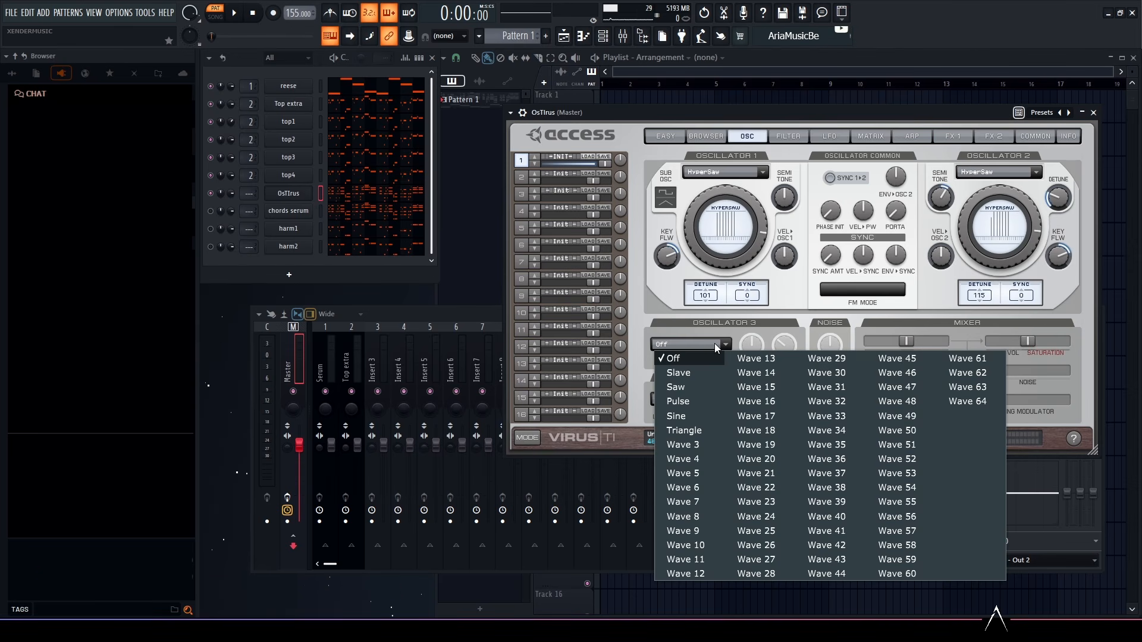
{"action": "left_click", "coordinate": [680, 375]}
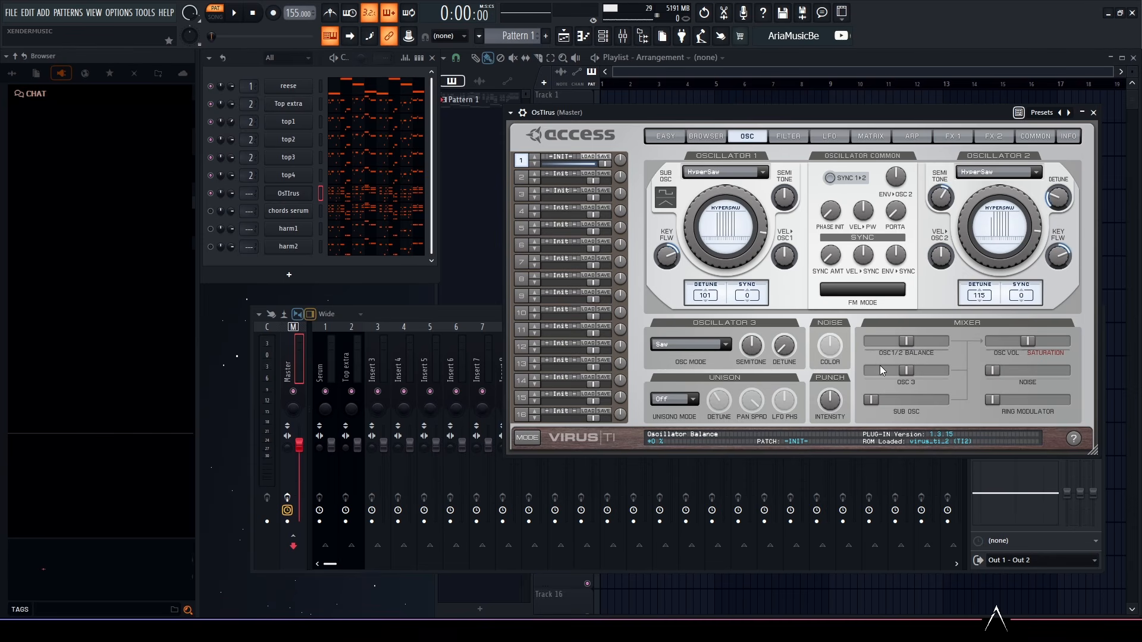
{"action": "left_click", "coordinate": [687, 397]}
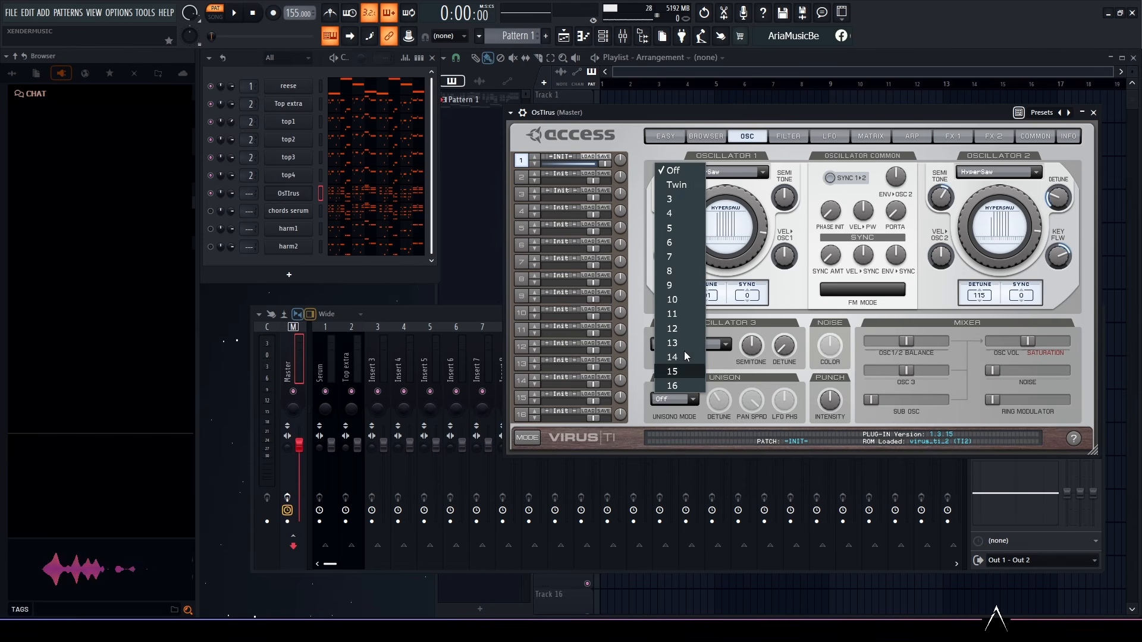
{"action": "left_click", "coordinate": [676, 184]}
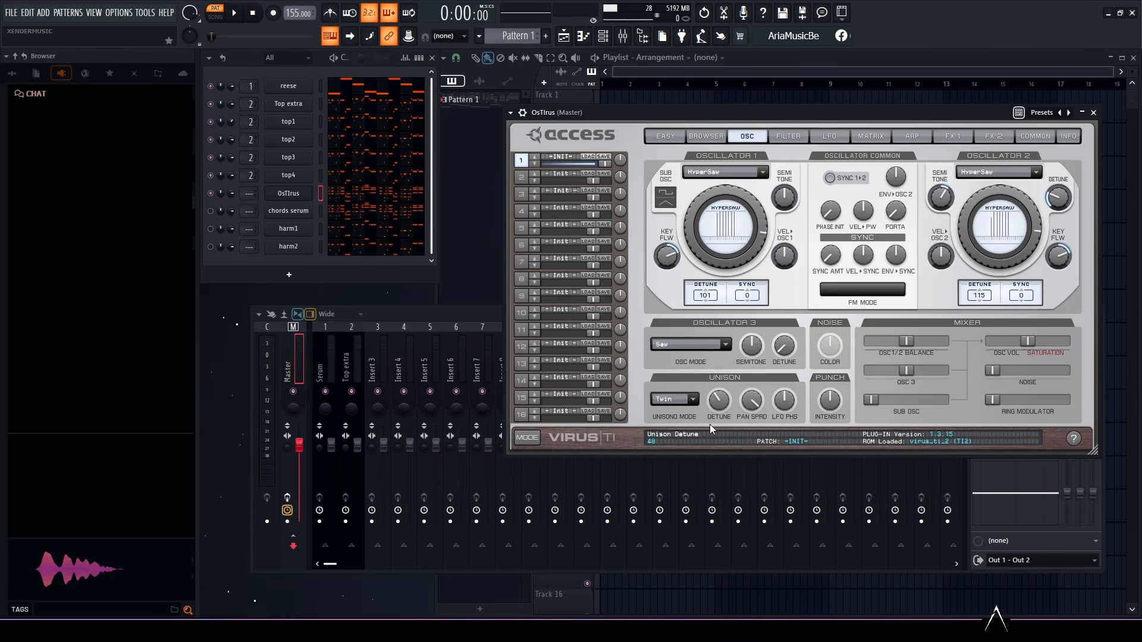
Step: Set LFO 1 to a sine at rate 124 and apply it with linked amounts of +37.5% to OSC 1 and OSC 2
{"action": "left_click", "coordinate": [831, 137]}
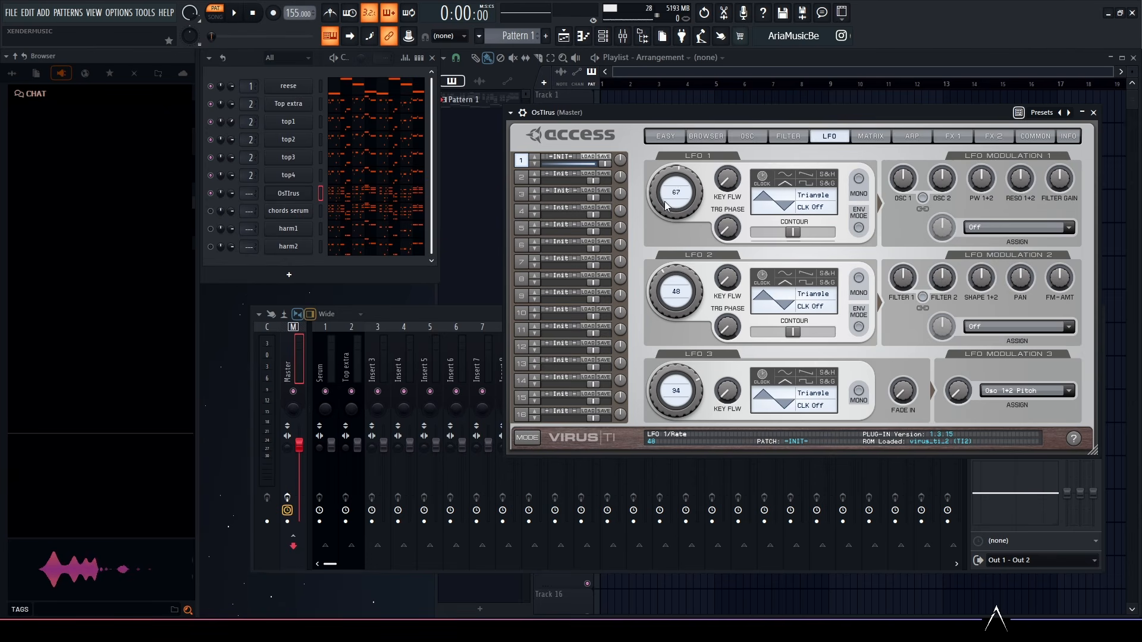
{"action": "left_click_drag", "start_coordinate": [672, 179], "coordinate": [672, 172]}
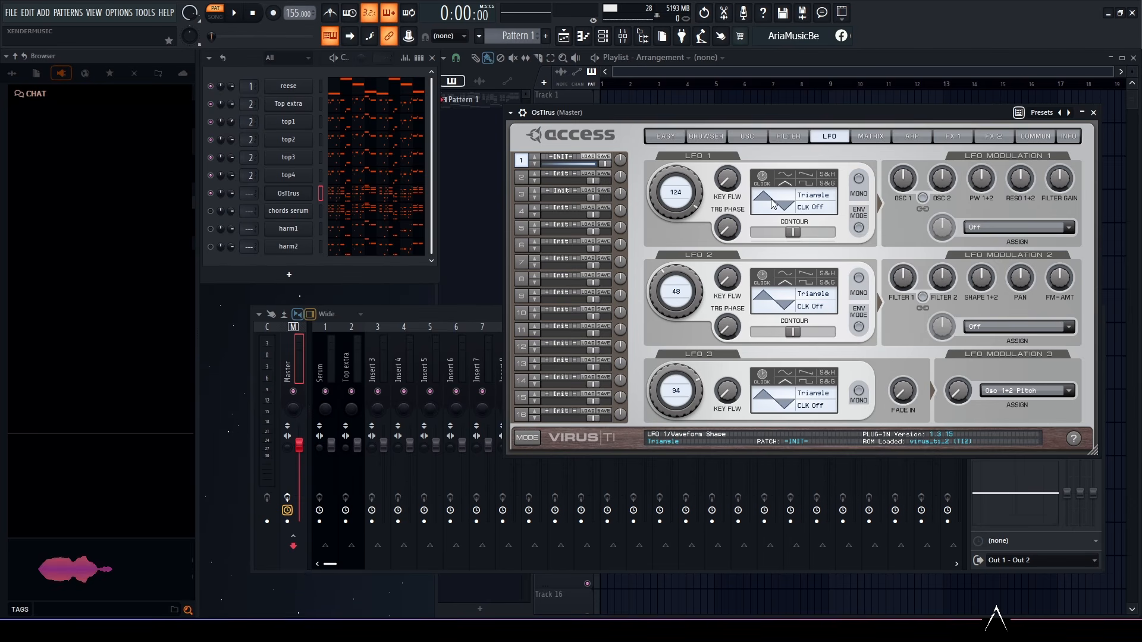
{"action": "left_click", "coordinate": [785, 175]}
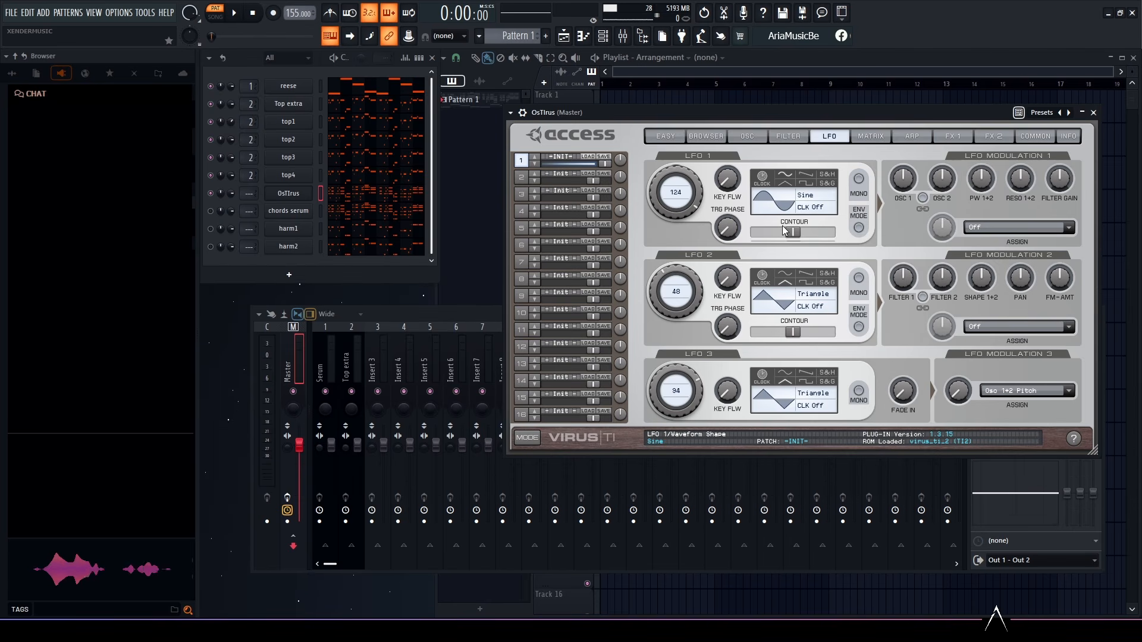
{"action": "left_click", "coordinate": [923, 196]}
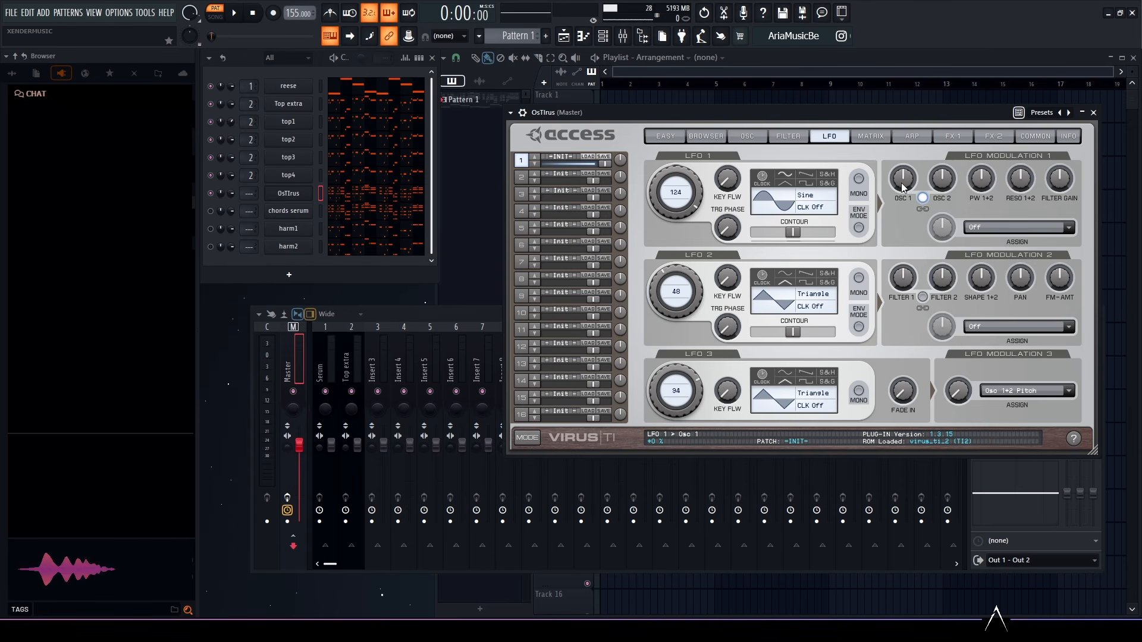
{"action": "left_click_drag", "start_coordinate": [902, 189], "coordinate": [904, 173]}
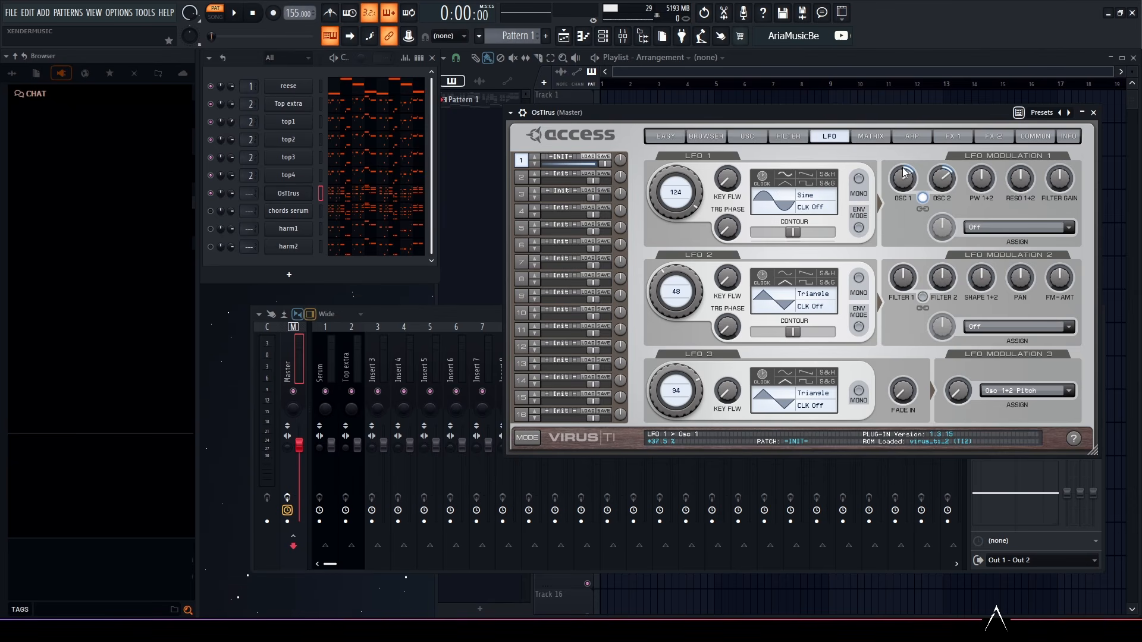
Step: Raise the OsTIrus chorus rate, cut the EQ low gain, boost the mid and high gains, and audition the pattern
{"action": "left_click", "coordinate": [952, 138]}
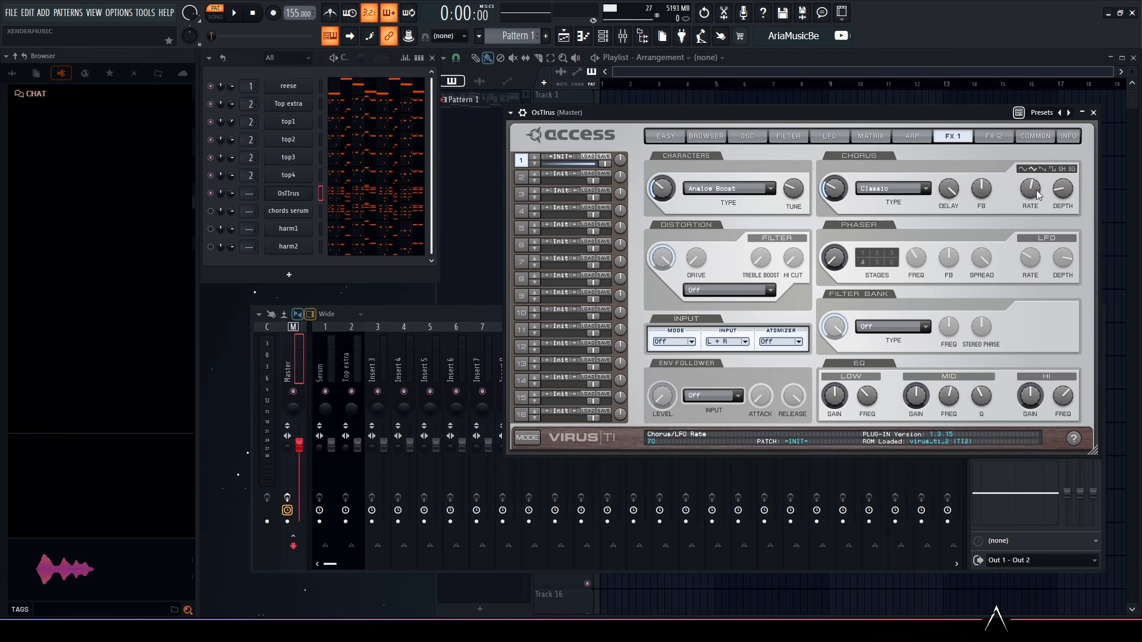
{"action": "left_click_drag", "start_coordinate": [1035, 195], "coordinate": [1039, 189]}
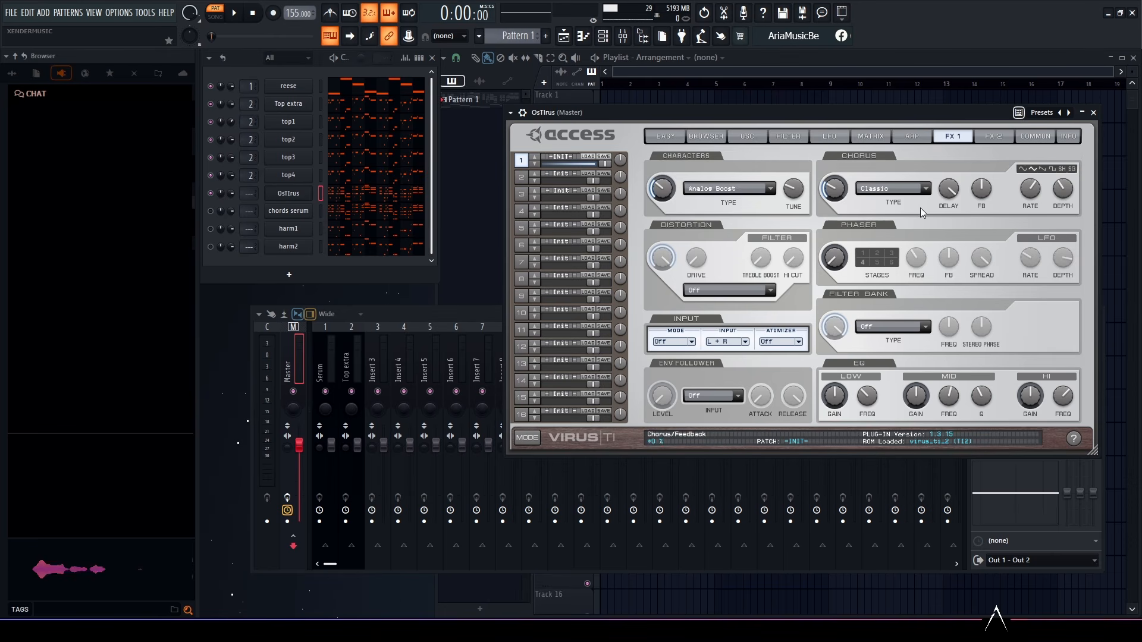
{"action": "left_click_drag", "start_coordinate": [842, 404], "coordinate": [833, 431]}
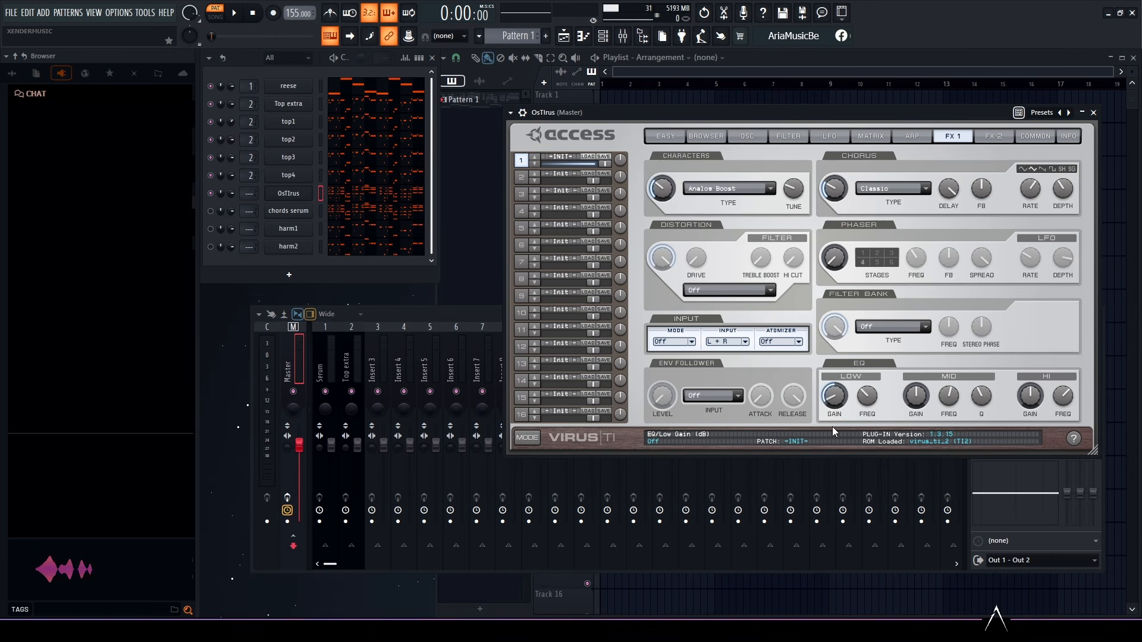
{"action": "left_click_drag", "start_coordinate": [931, 405], "coordinate": [930, 399]}
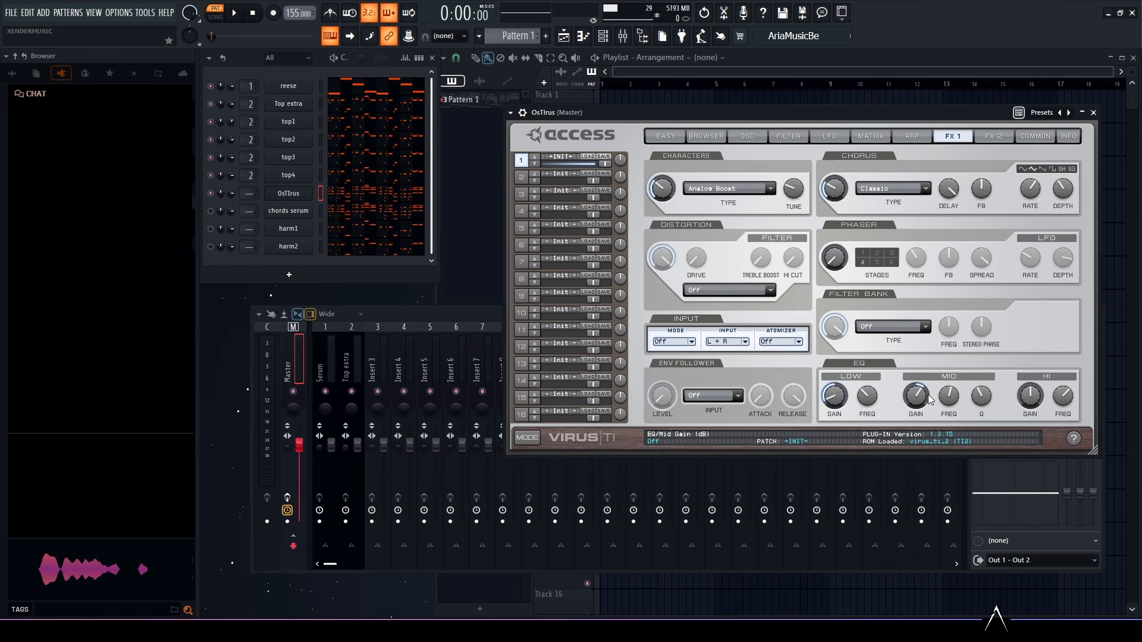
{"action": "left_click_drag", "start_coordinate": [1032, 401], "coordinate": [1041, 383]}
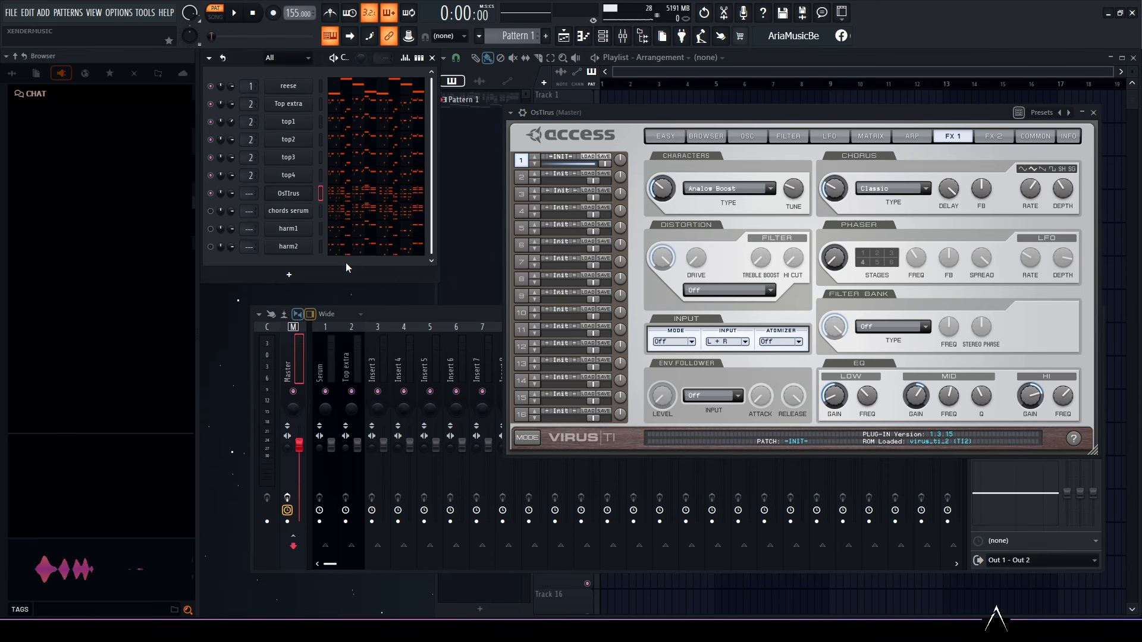
{"action": "key", "text": "space"}
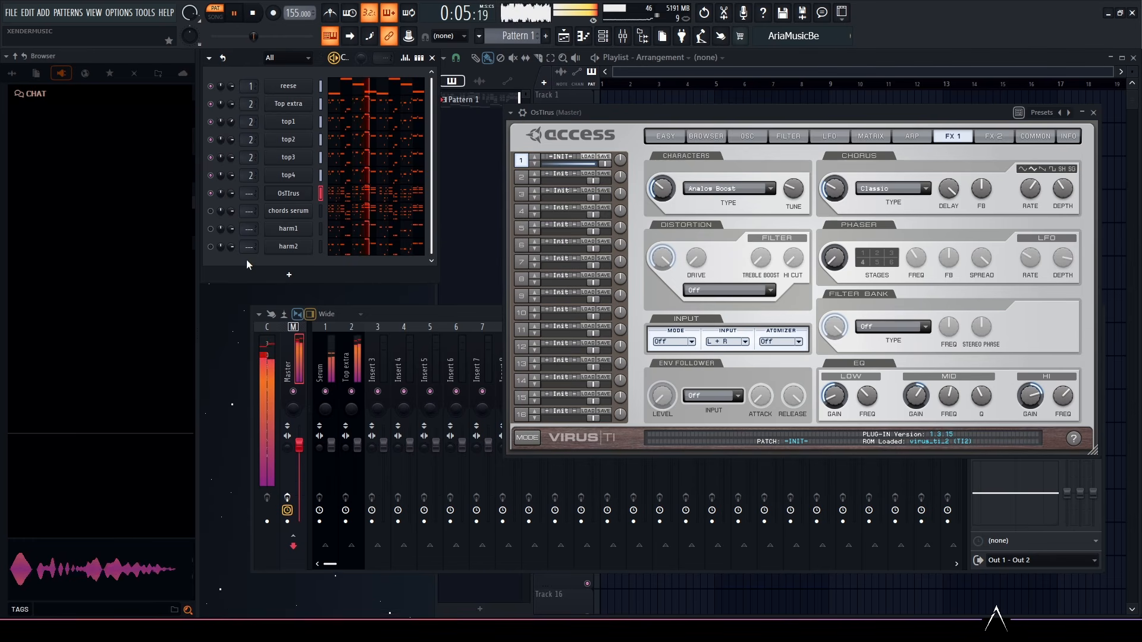
{"action": "key", "text": "space"}
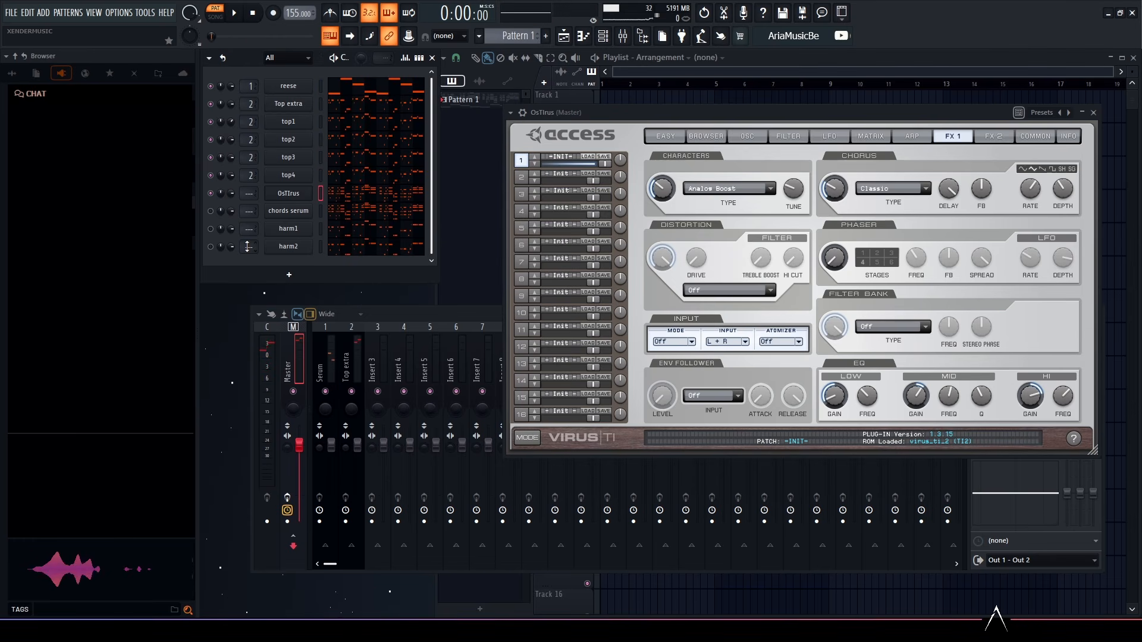
Step: Mute the OsTIrus channel, unmute chords serum, and open its Serum clear of the channel rack
{"action": "left_click", "coordinate": [211, 211]}
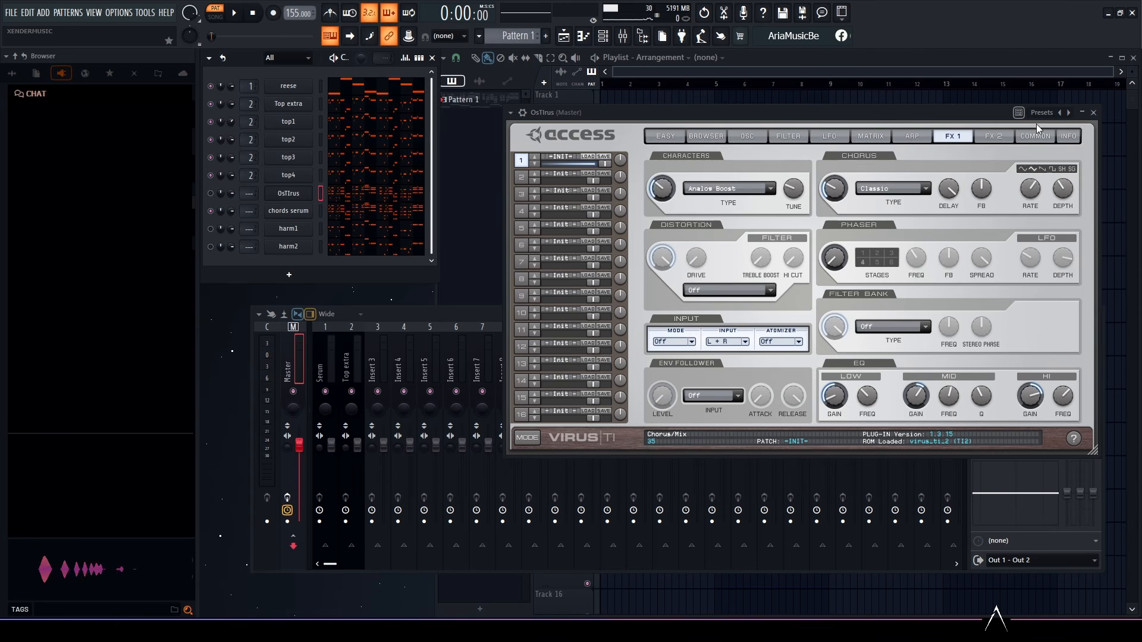
{"action": "left_click", "coordinate": [291, 213]}
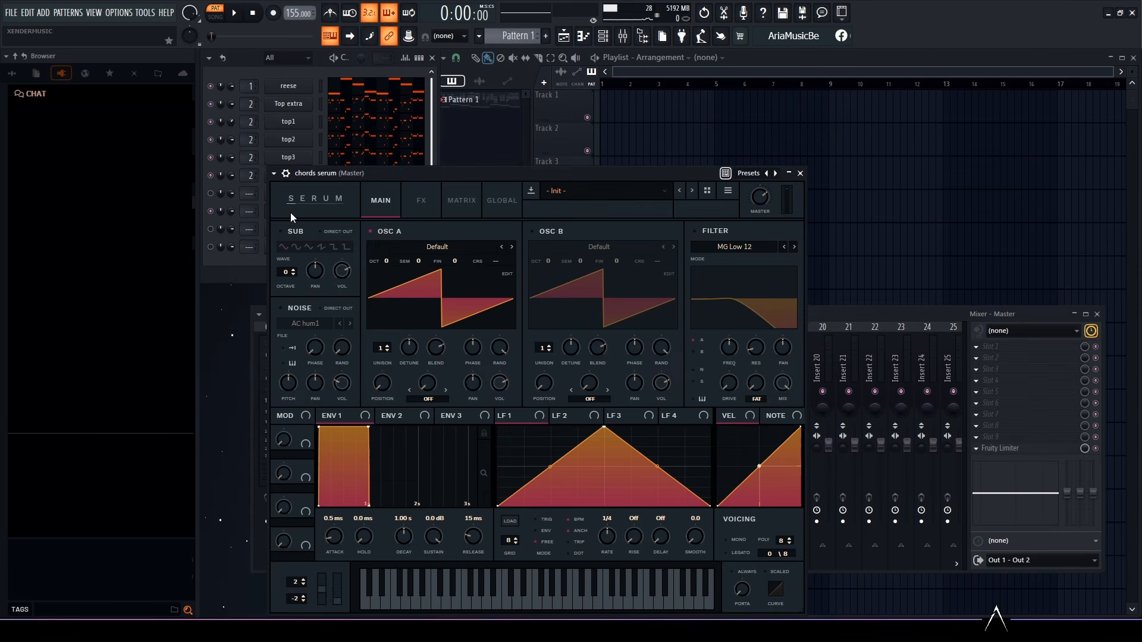
{"action": "left_click_drag", "start_coordinate": [554, 174], "coordinate": [801, 97]}
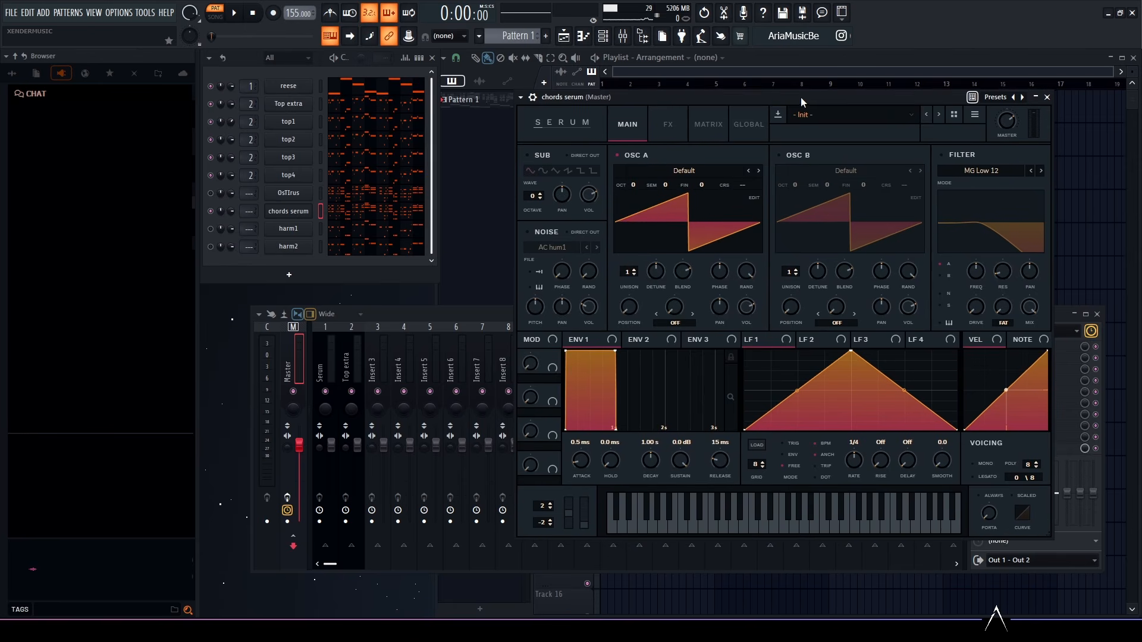
Step: Enable oscillator B in the chords serum patch and raise it one octave, keeping oscillator A at octave 0
{"action": "left_click", "coordinate": [779, 156]}
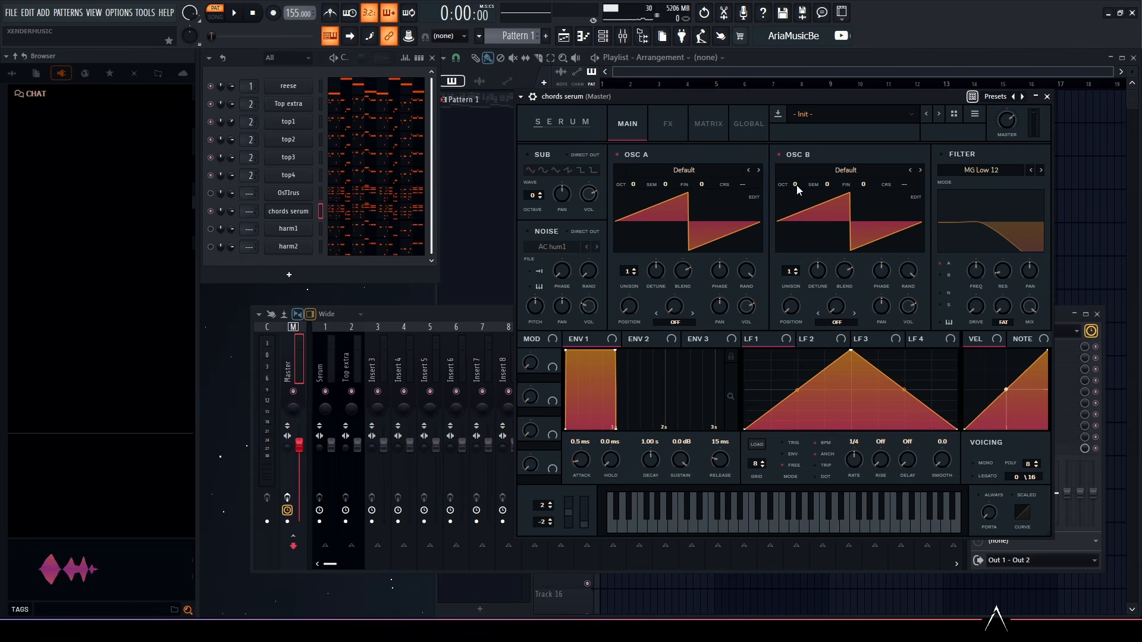
{"action": "left_click_drag", "start_coordinate": [635, 184], "coordinate": [637, 172]}
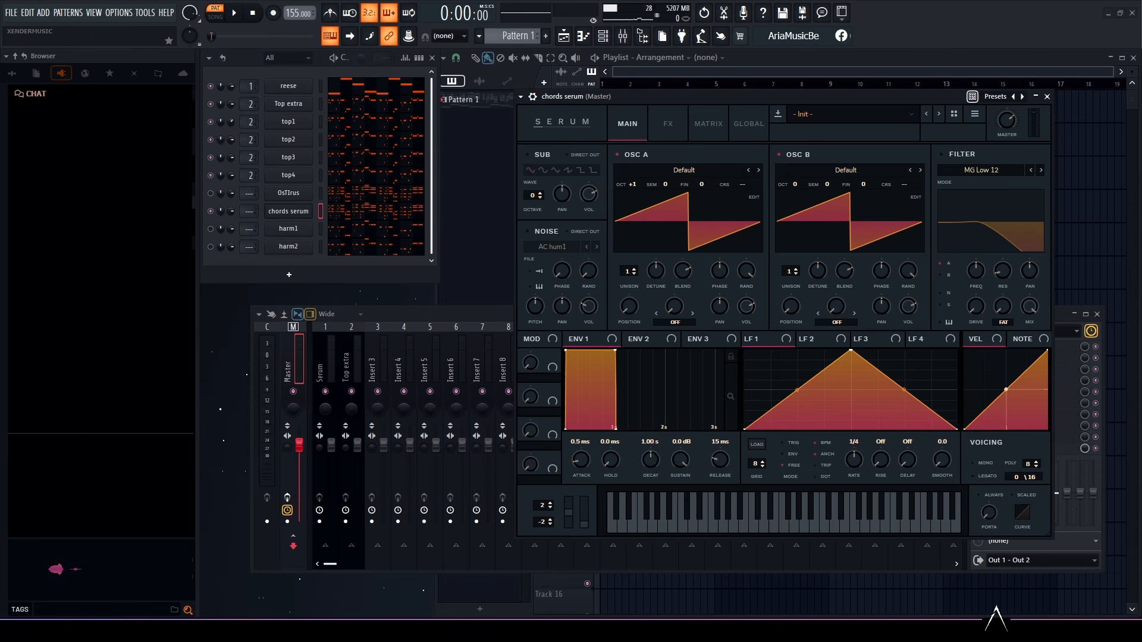
{"action": "left_click_drag", "start_coordinate": [637, 184], "coordinate": [634, 192]}
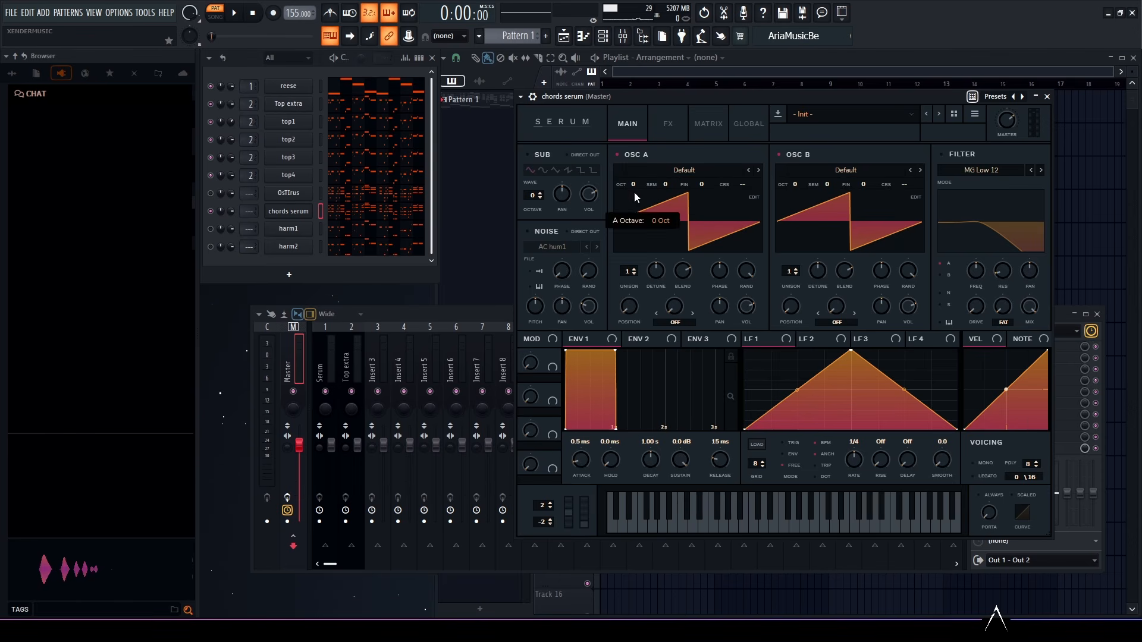
{"action": "left_click_drag", "start_coordinate": [797, 176], "coordinate": [797, 173]}
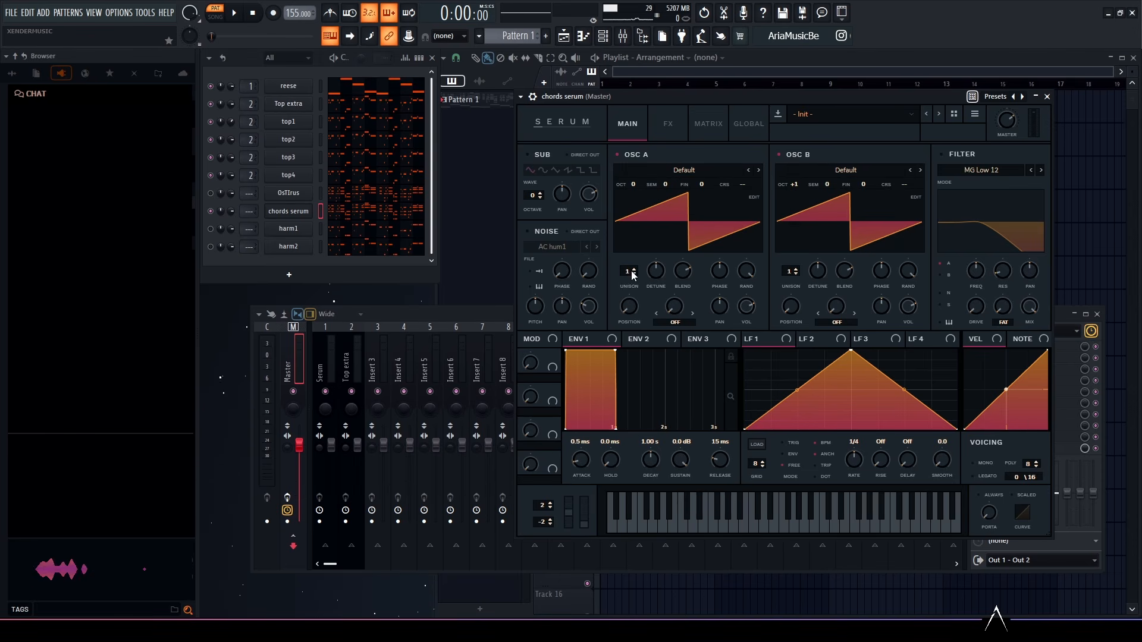
Step: Set the unison to 11 voices on oscillator A and 16 on oscillator B, and adjust oscillator A's detune
{"action": "left_click_drag", "start_coordinate": [626, 272], "coordinate": [659, 198]}
{"action": "left_click_drag", "start_coordinate": [657, 265], "coordinate": [664, 257]}
{"action": "left_click_drag", "start_coordinate": [788, 273], "coordinate": [826, 252]}
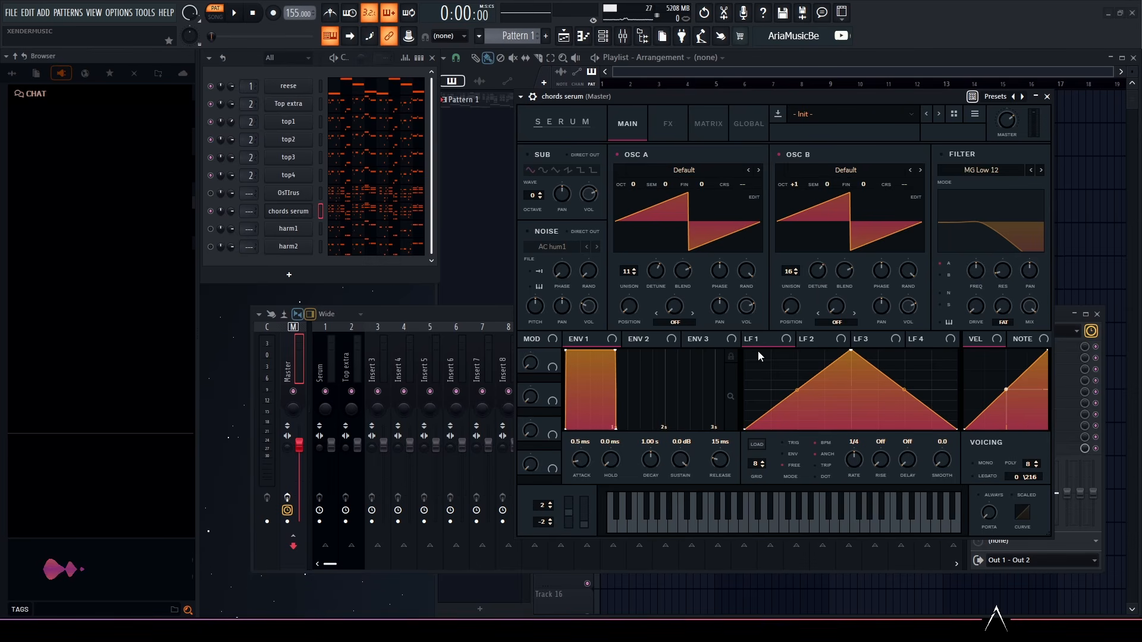
Step: Give LFO 1 a sine shape at rate 1/128 and assign it to the coarse pitch of both oscillators
{"action": "left_click", "coordinate": [756, 444]}
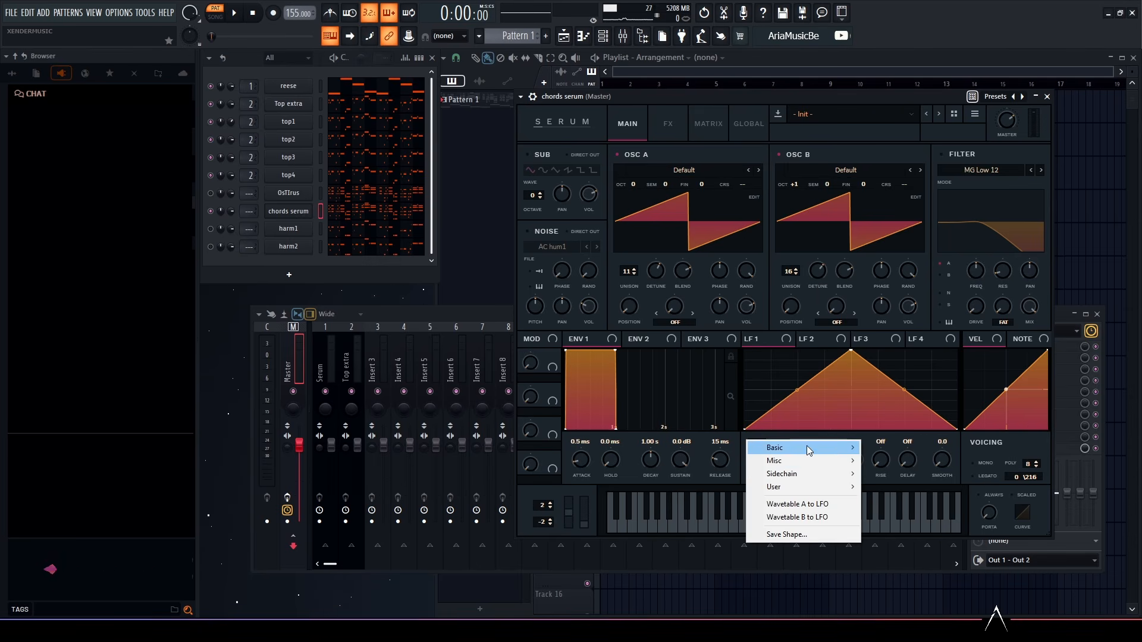
{"action": "mouse_move", "coordinate": [827, 452]}
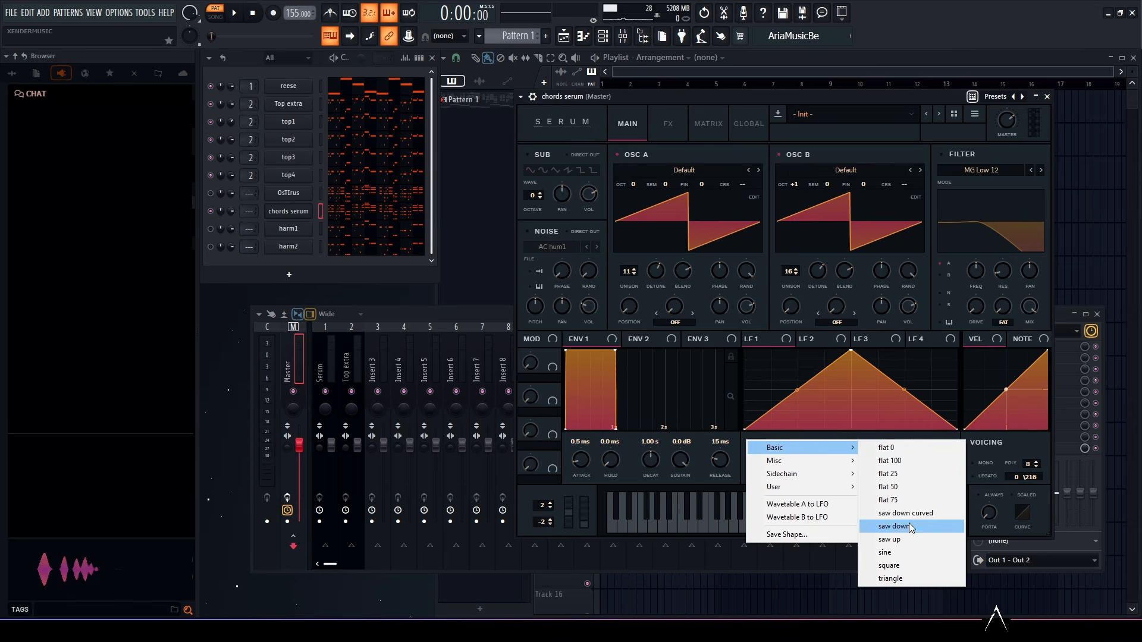
{"action": "left_click", "coordinate": [889, 553]}
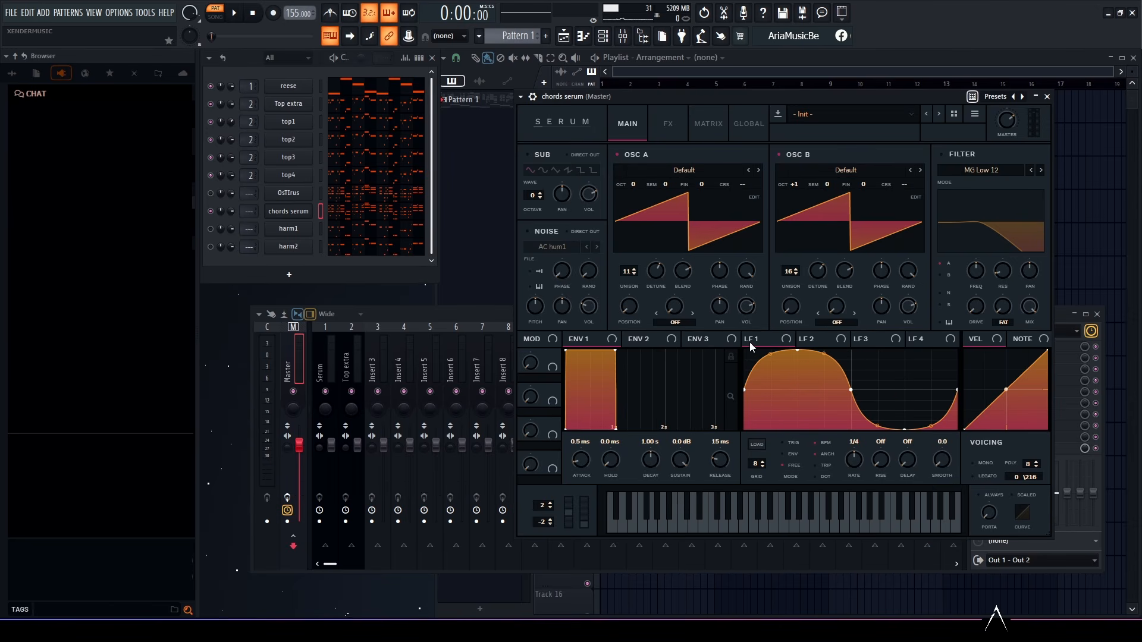
{"action": "left_click_drag", "start_coordinate": [698, 181], "coordinate": [741, 184]}
{"action": "left_click_drag", "start_coordinate": [748, 338], "coordinate": [875, 193]}
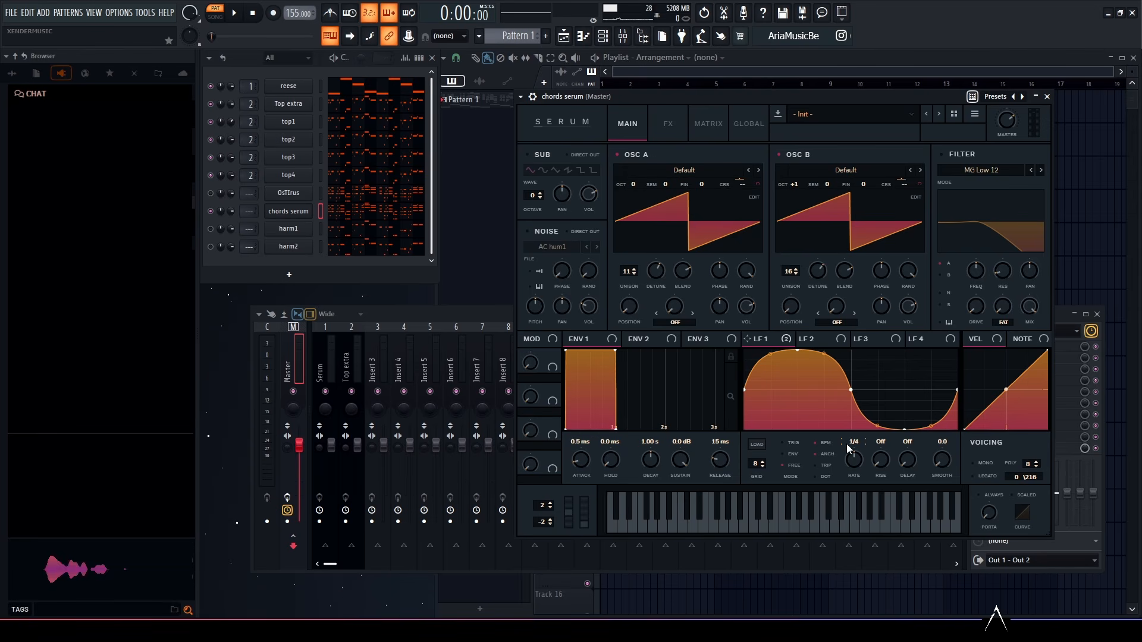
{"action": "left_click_drag", "start_coordinate": [872, 429], "coordinate": [873, 424]}
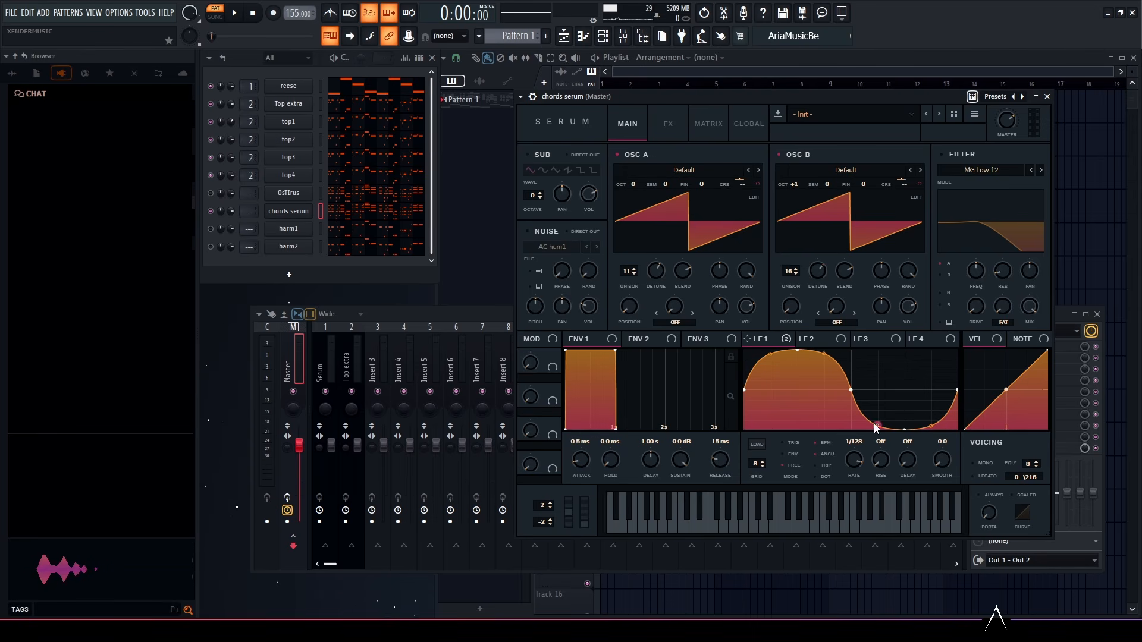
Step: Assign Macro 1 as auxiliary source for both LFO 1 coarse-pitch modulations and set the macro to about 7% while auditioning notes
{"action": "left_click", "coordinate": [706, 125]}
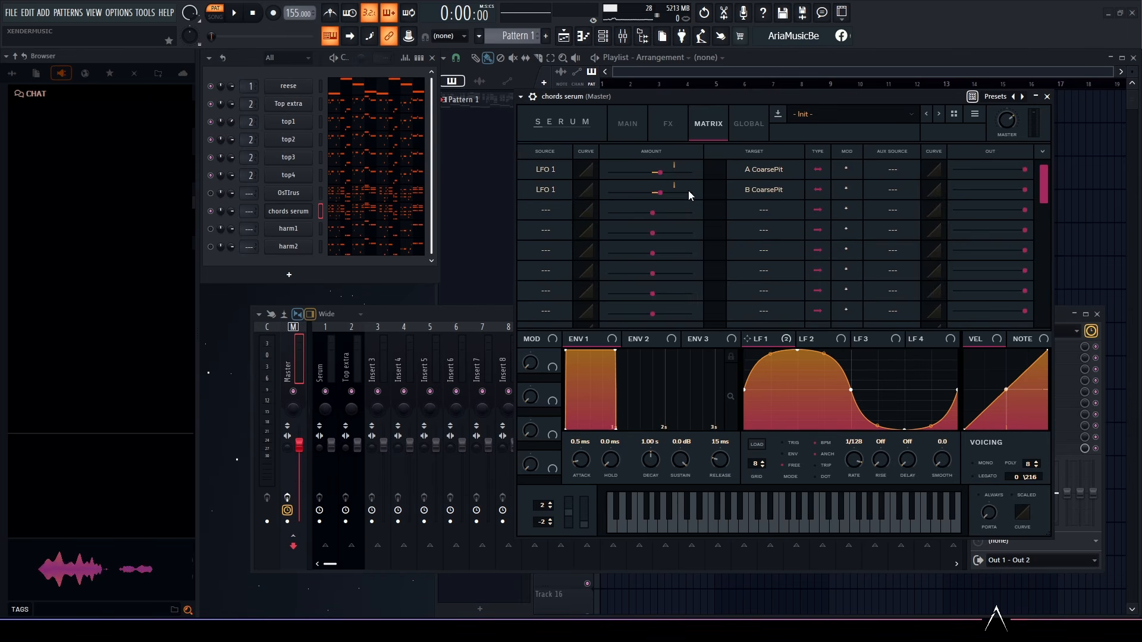
{"action": "key", "text": "z"}
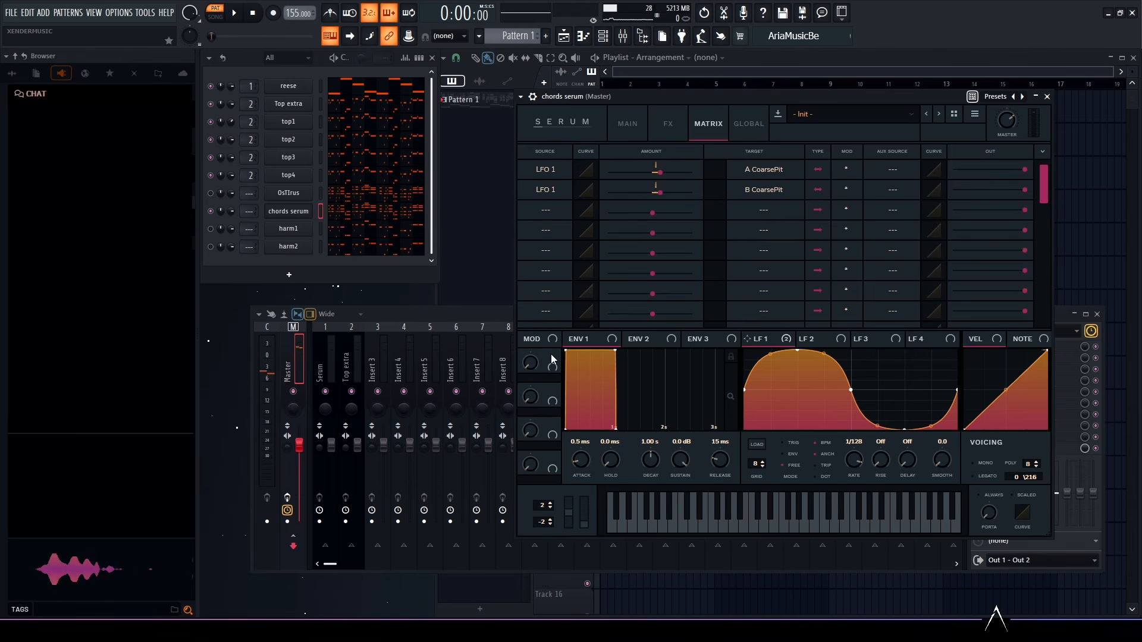
{"action": "left_click_drag", "start_coordinate": [551, 357], "coordinate": [898, 187]}
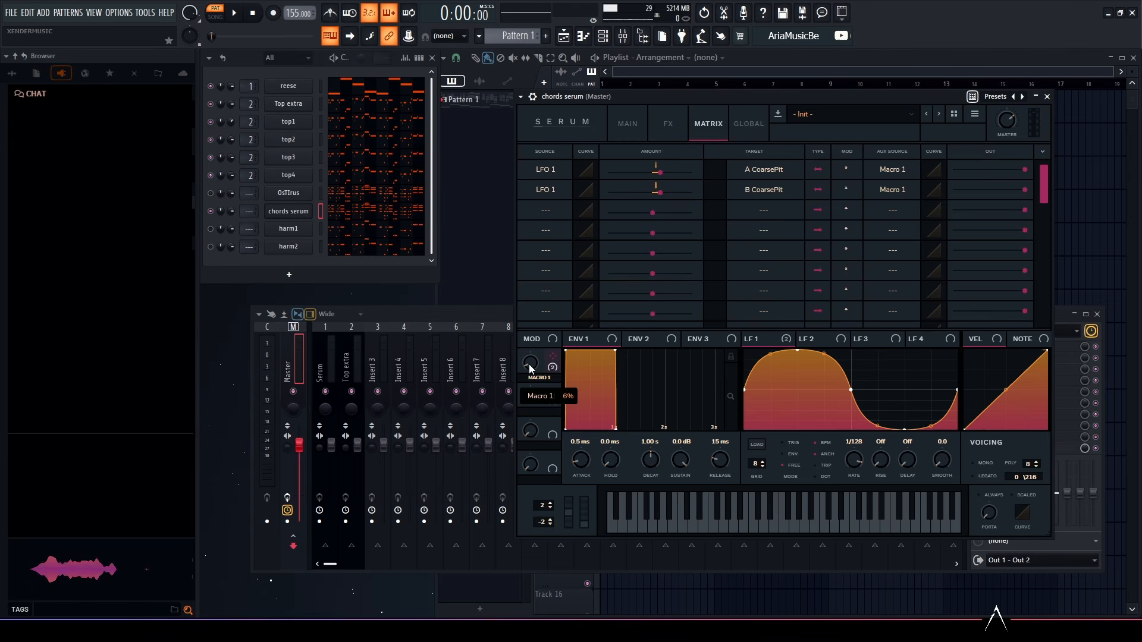
{"action": "key", "text": "q"}
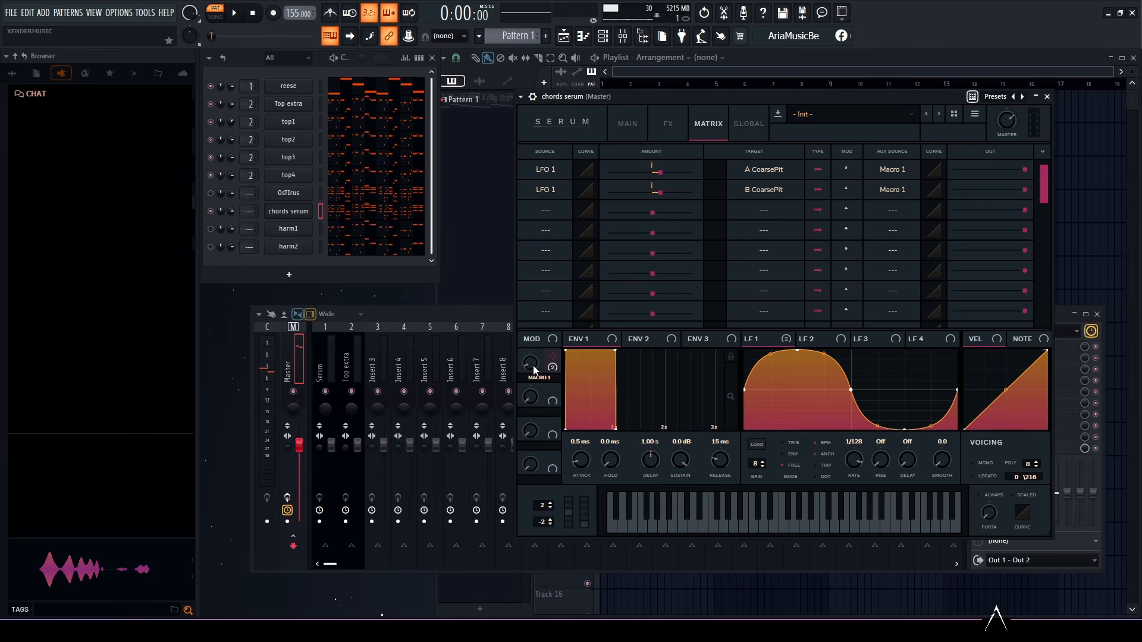
{"action": "mouse_move", "coordinate": [535, 368]}
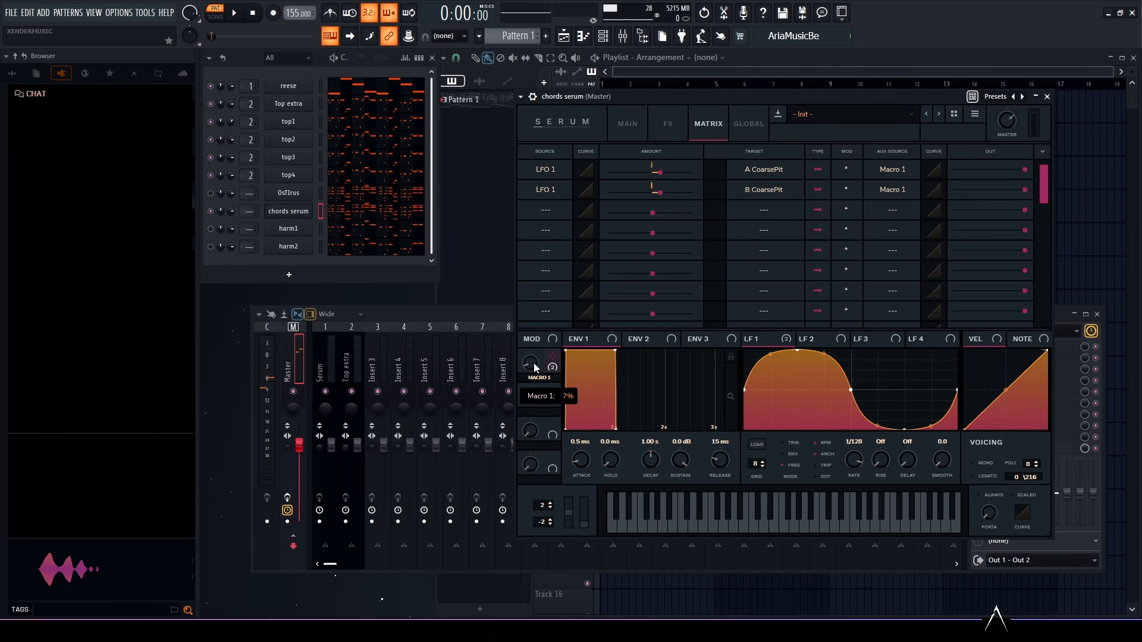
{"action": "key", "text": "q"}
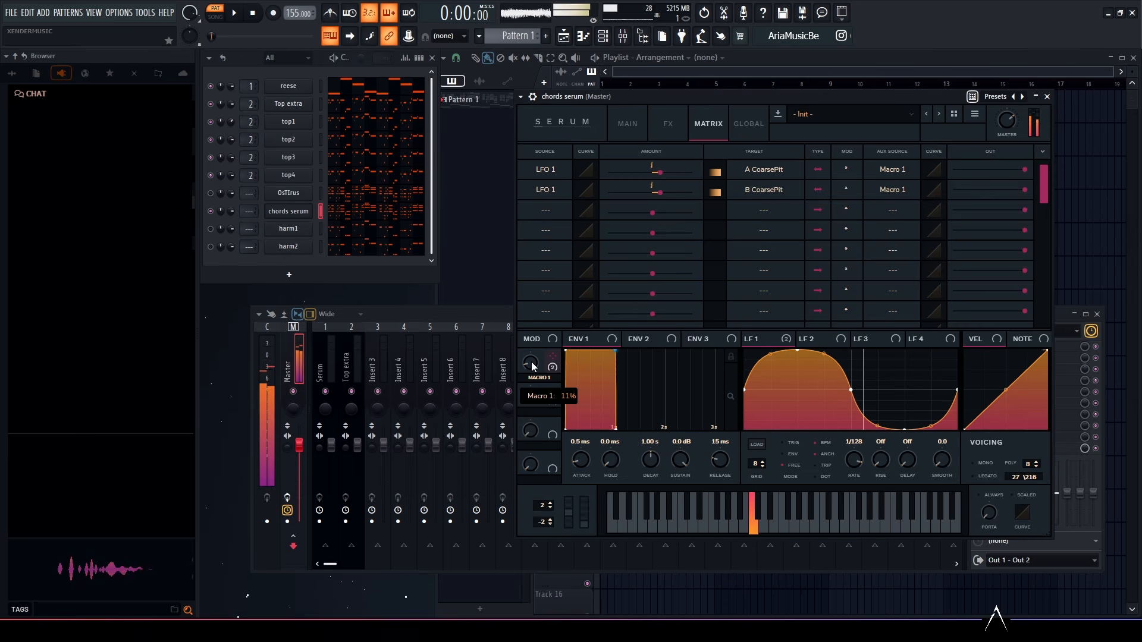
{"action": "left_click_drag", "start_coordinate": [530, 363], "coordinate": [530, 364]}
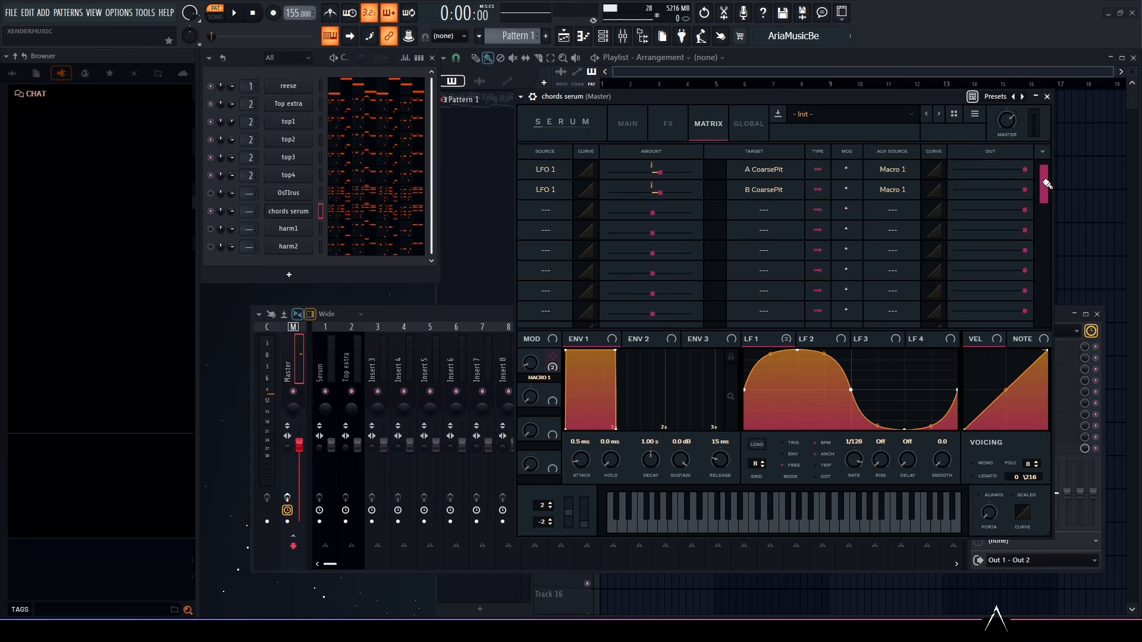
Step: Add the Compressor effect to chords serum in multiband mode and adjust its gain
{"action": "left_click", "coordinate": [668, 123]}
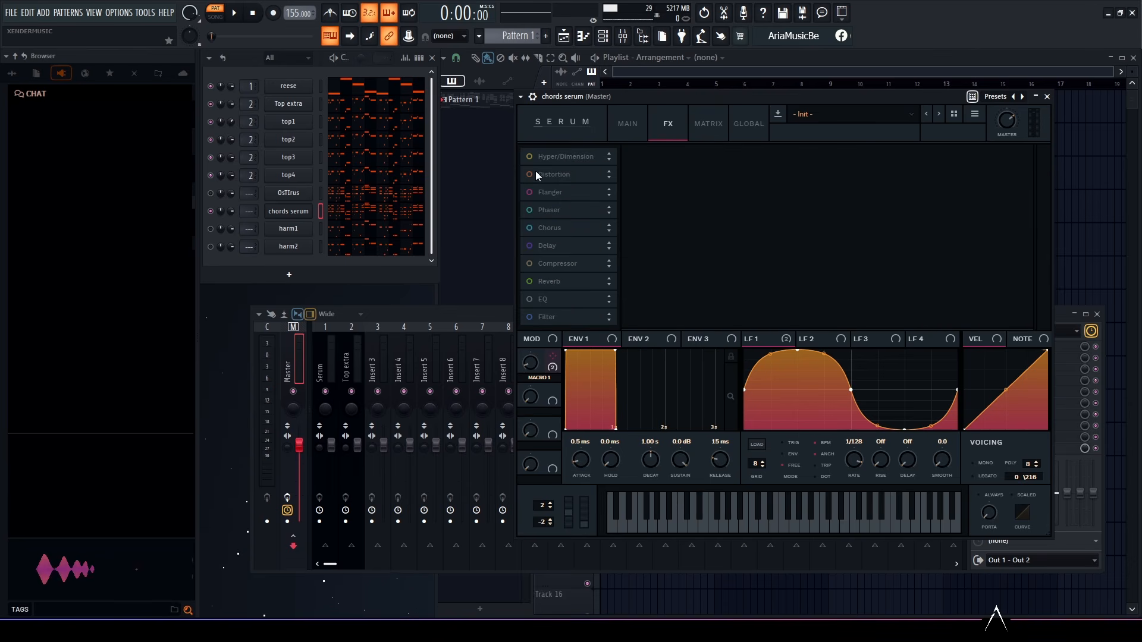
{"action": "left_click", "coordinate": [529, 264]}
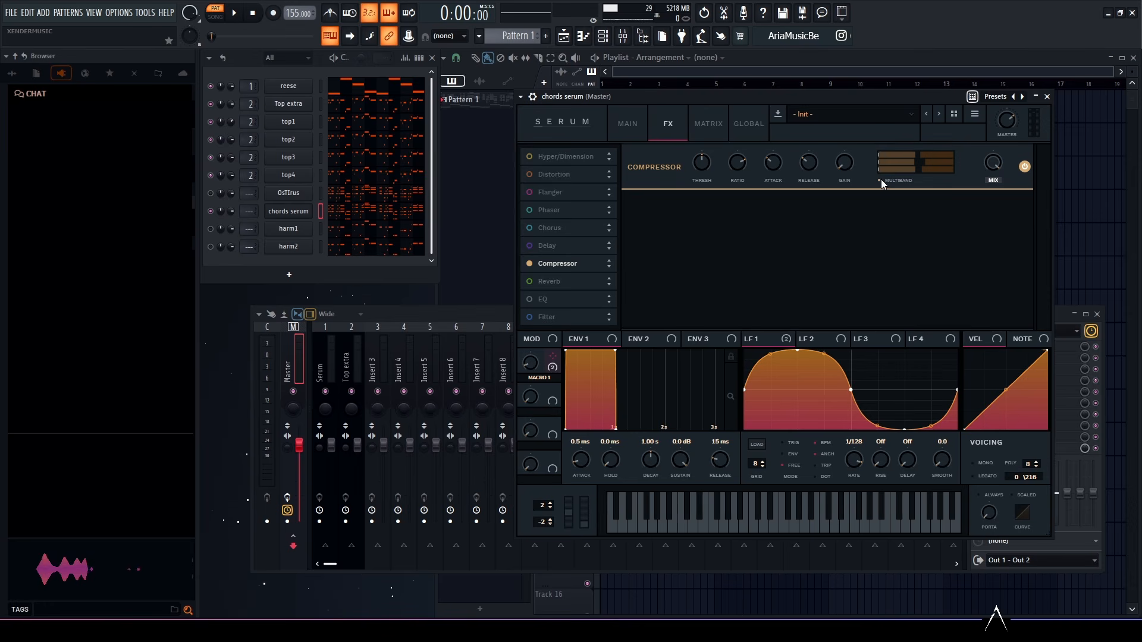
{"action": "left_click_drag", "start_coordinate": [844, 163], "coordinate": [768, 187]}
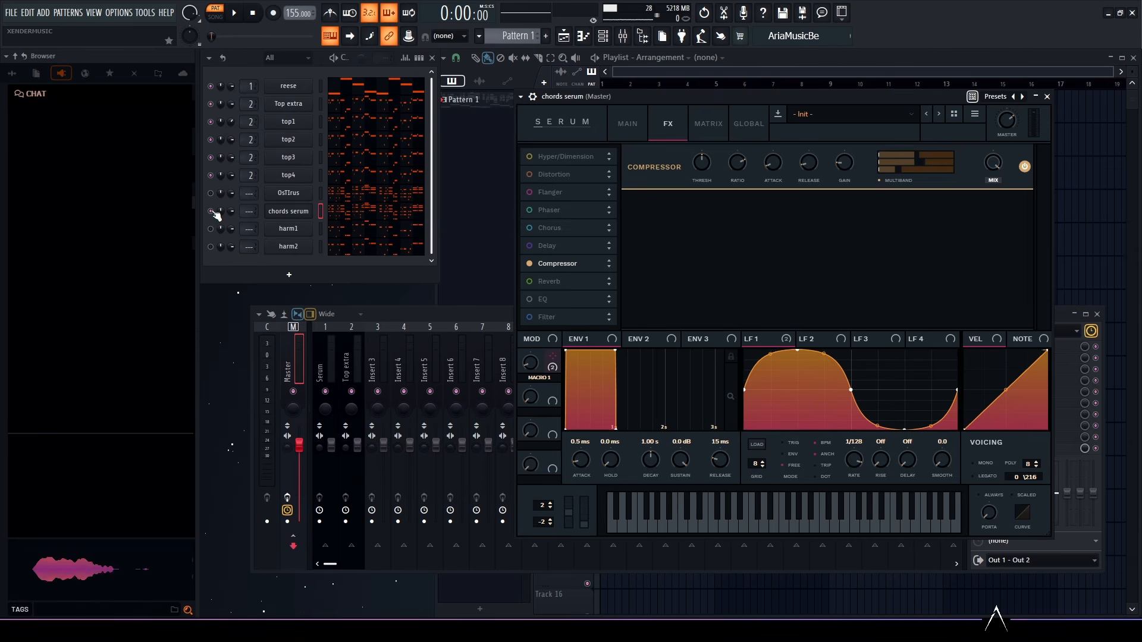
Step: Play the pattern and compare the chords serum layer with the OsTIrus layer by toggling their mutes
{"action": "key", "text": "space"}
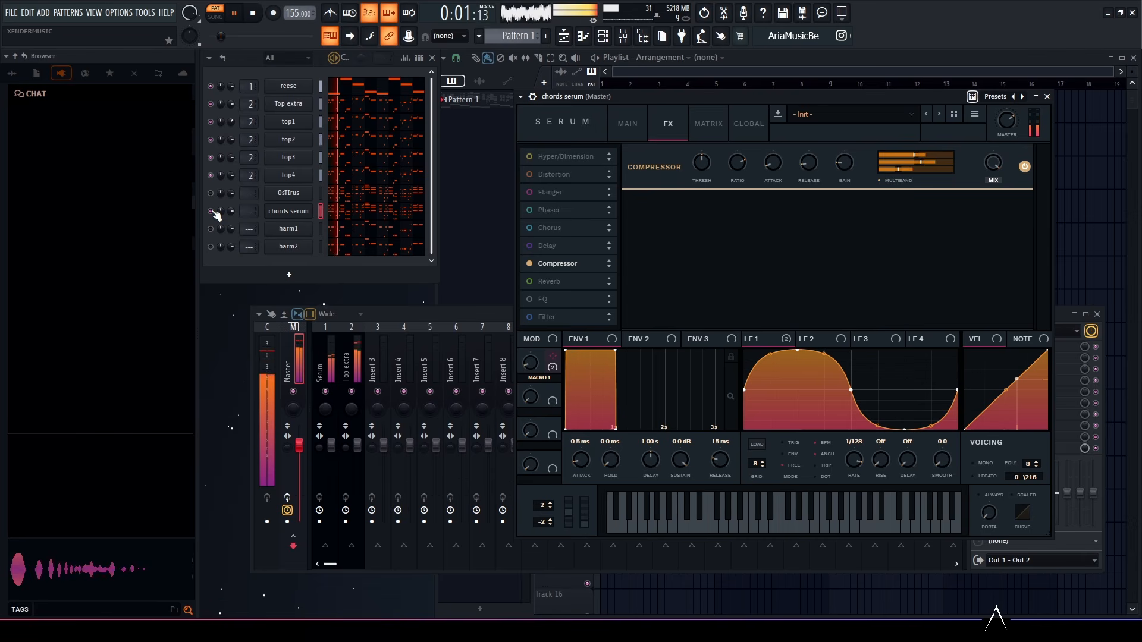
{"action": "left_click", "coordinate": [211, 211]}
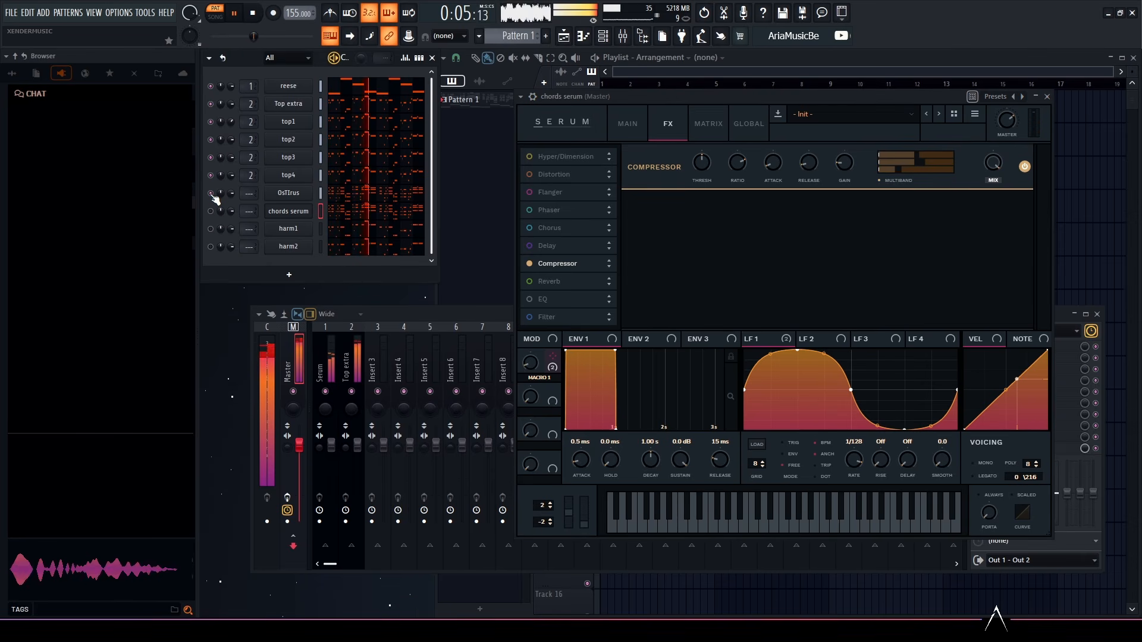
{"action": "left_click", "coordinate": [211, 193]}
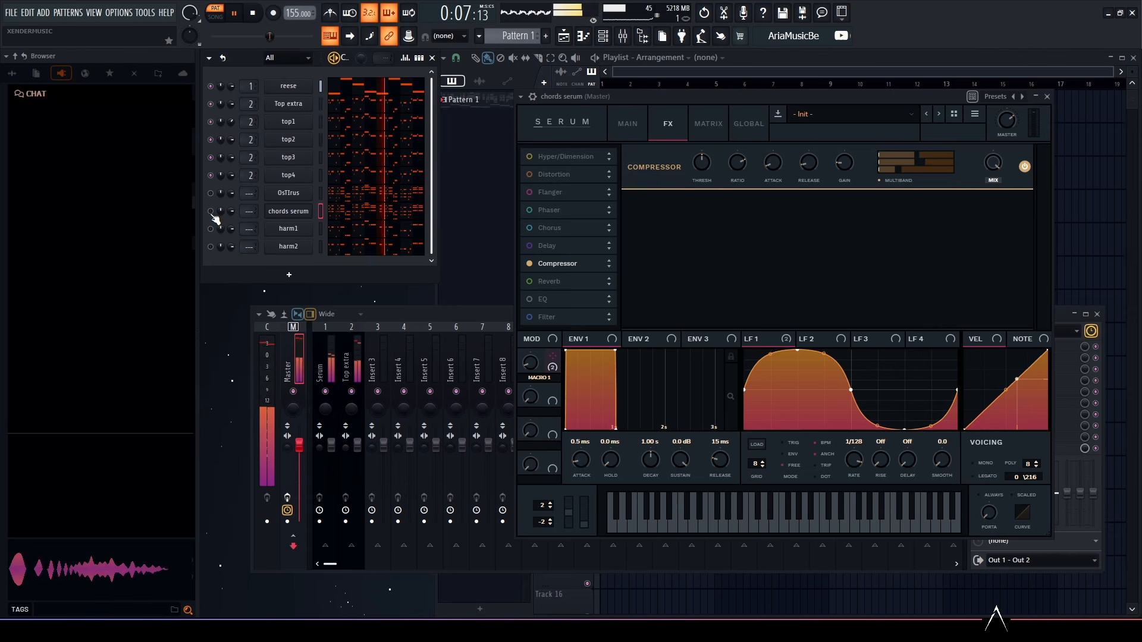
{"action": "left_click", "coordinate": [211, 211]}
{"action": "key", "text": "space"}
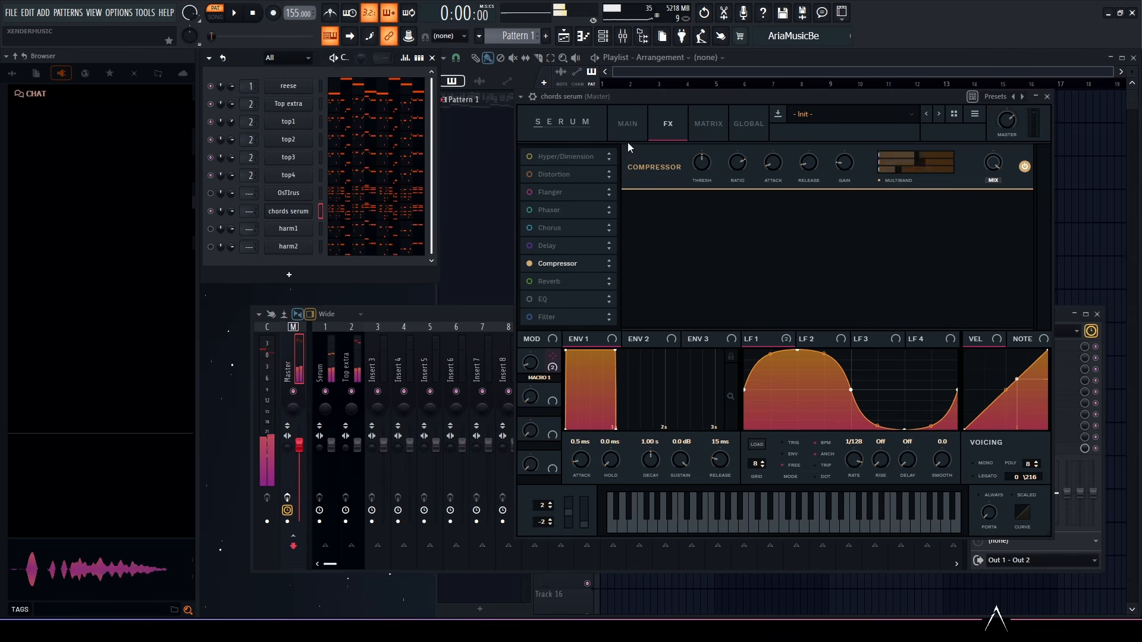
Step: Set the envelope 1 attack of chords serum to 16 ms and audition the pattern
{"action": "left_click", "coordinate": [627, 125]}
{"action": "left_click_drag", "start_coordinate": [579, 460], "coordinate": [591, 462]}
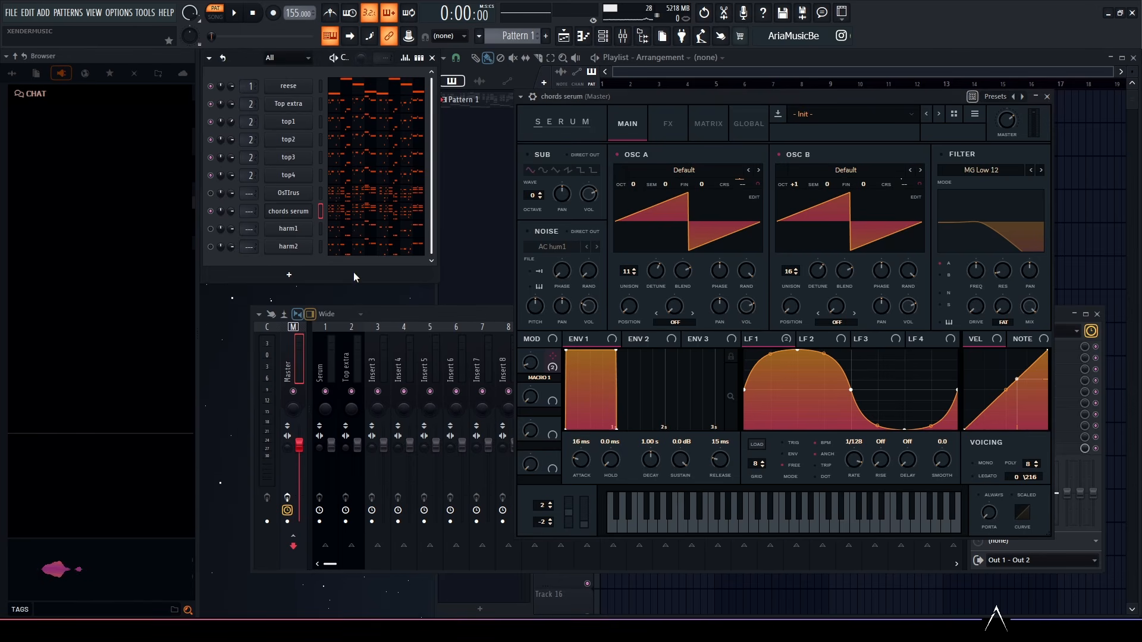
{"action": "key", "text": "space"}
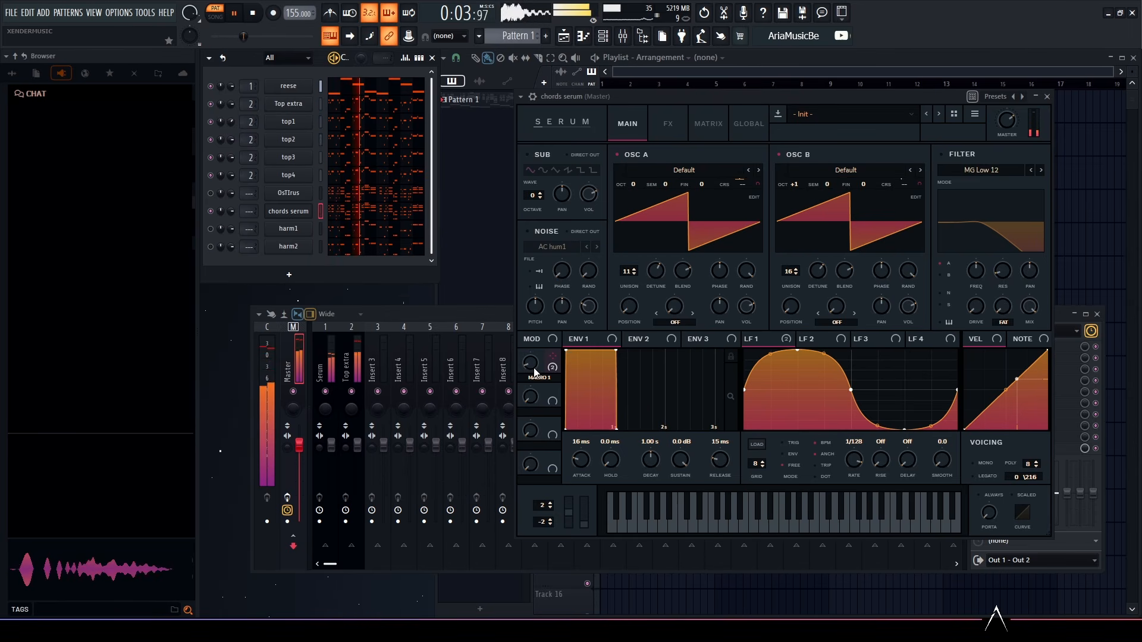
{"action": "mouse_move", "coordinate": [534, 368]}
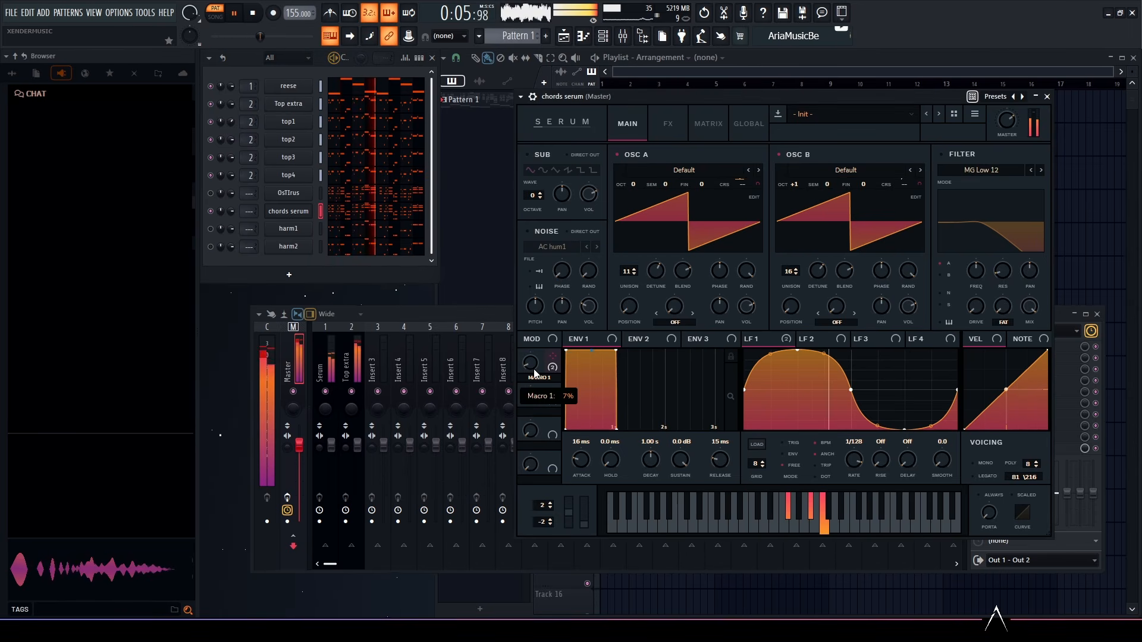
{"action": "key", "text": "space"}
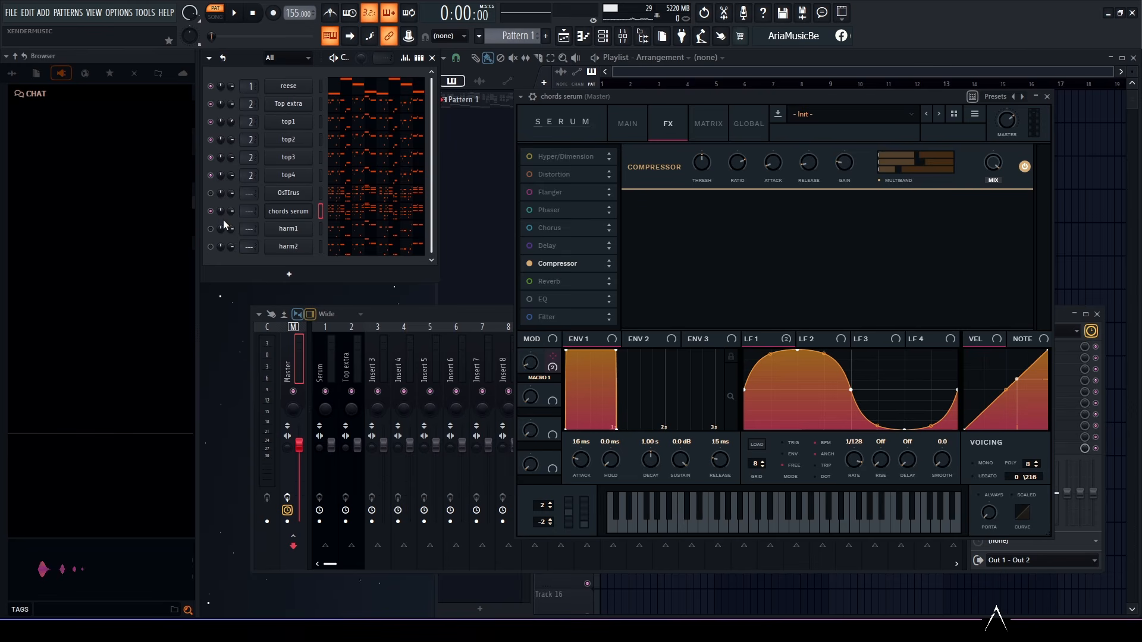
Step: Swap chords serum for OsTIrus using their mutes, unmute harm1, and open its Serum clear of the channel rack
{"action": "left_click", "coordinate": [210, 192]}
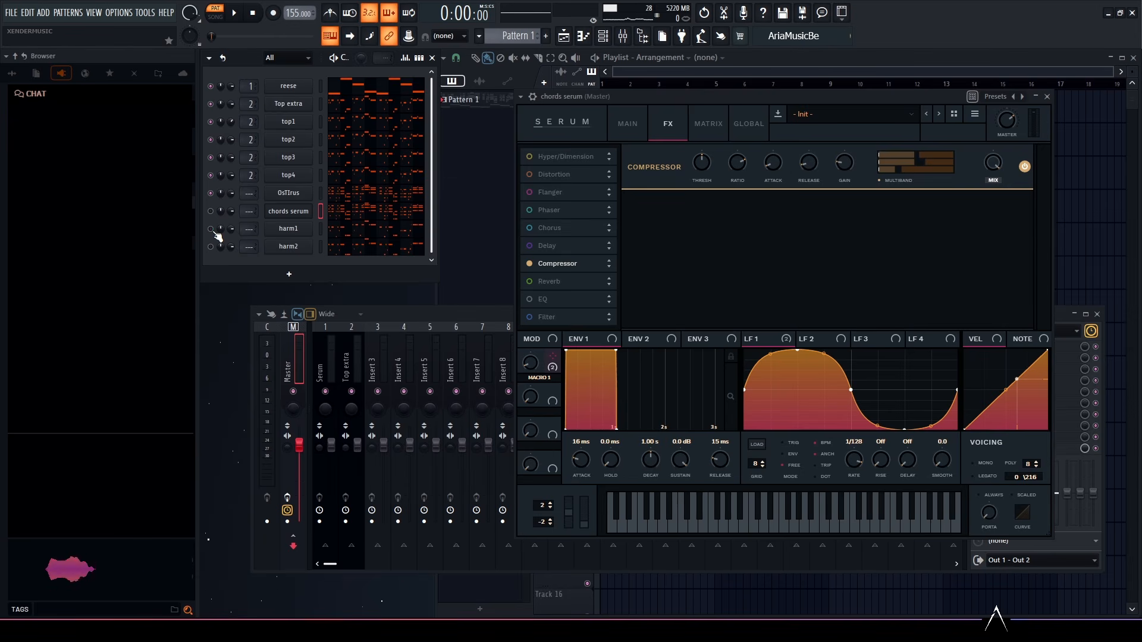
{"action": "left_click", "coordinate": [273, 231]}
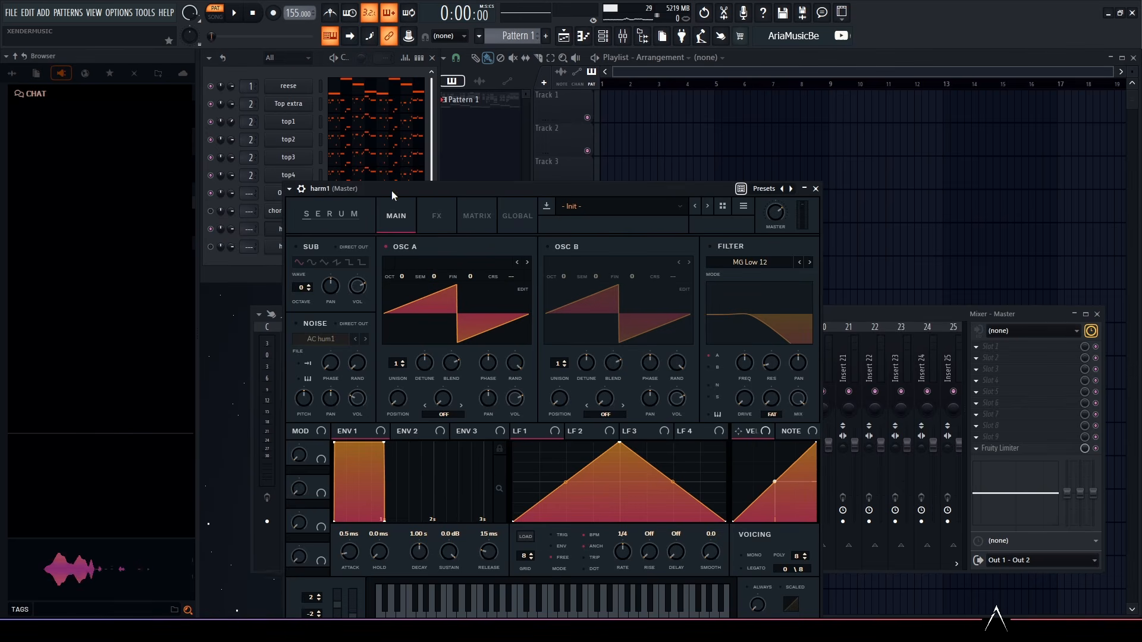
{"action": "left_click_drag", "start_coordinate": [391, 191], "coordinate": [630, 95]}
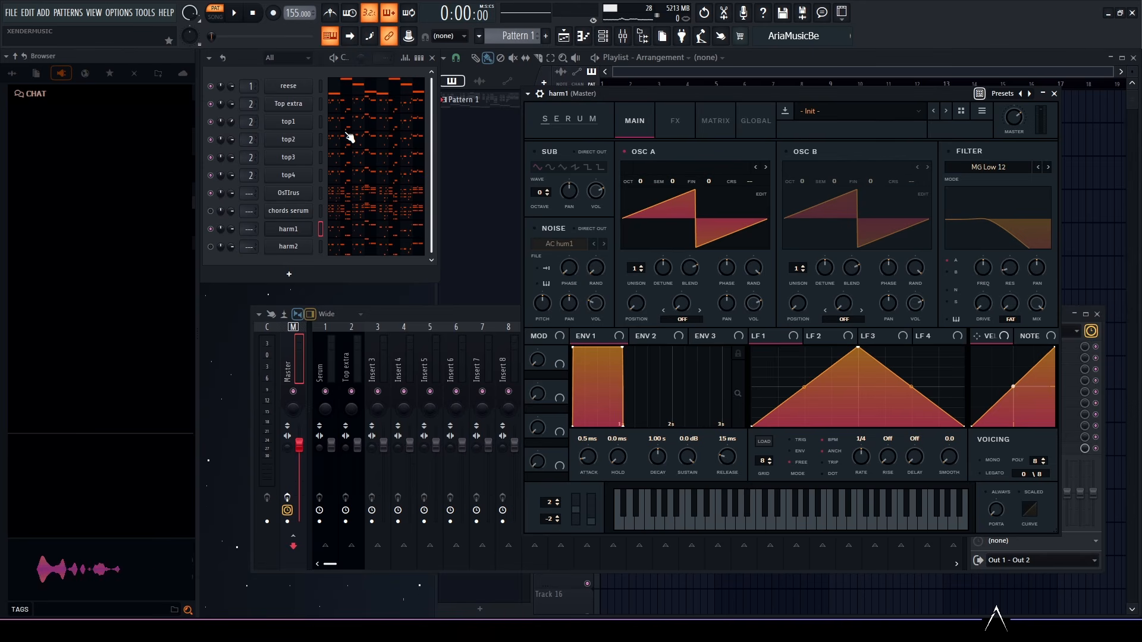
Step: Copy the Serum patch of top1 onto the harm1 and harm2 channels as a preset
{"action": "left_click", "coordinate": [296, 125]}
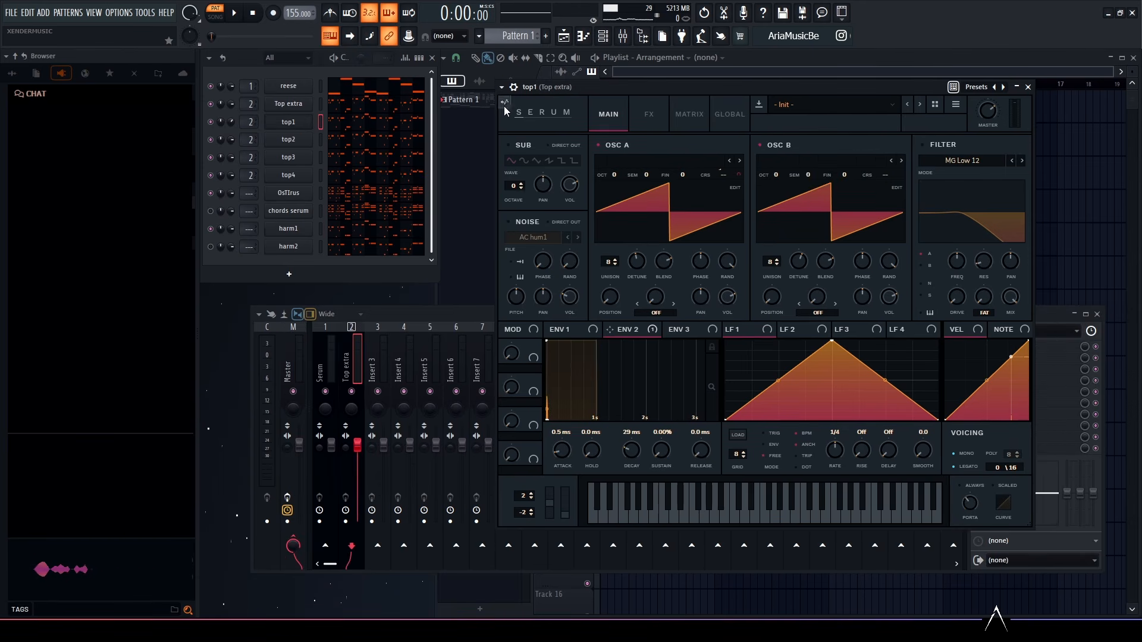
{"action": "left_click", "coordinate": [501, 87]}
{"action": "left_click_drag", "start_coordinate": [519, 142], "coordinate": [290, 226]}
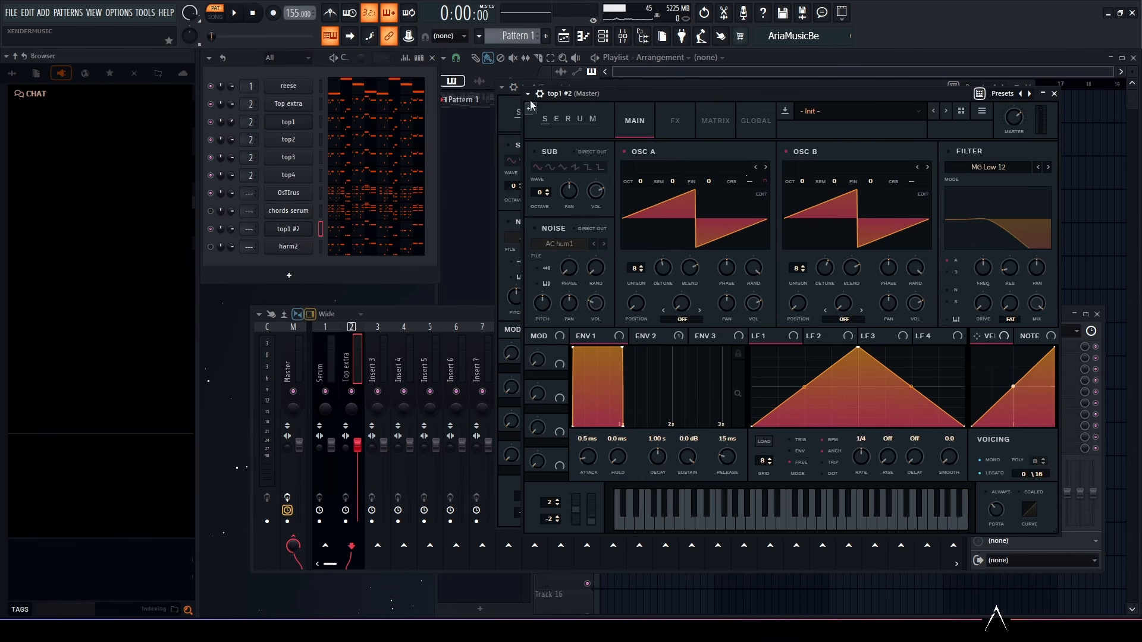
{"action": "left_click", "coordinate": [290, 229]}
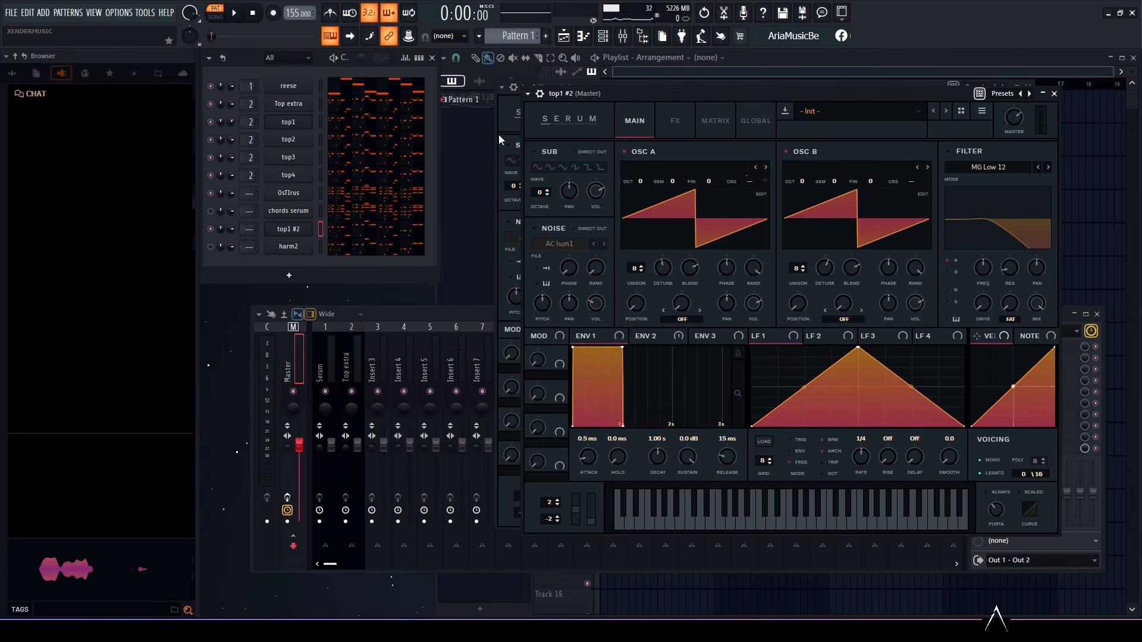
{"action": "left_click", "coordinate": [527, 94]}
{"action": "left_click", "coordinate": [559, 153]}
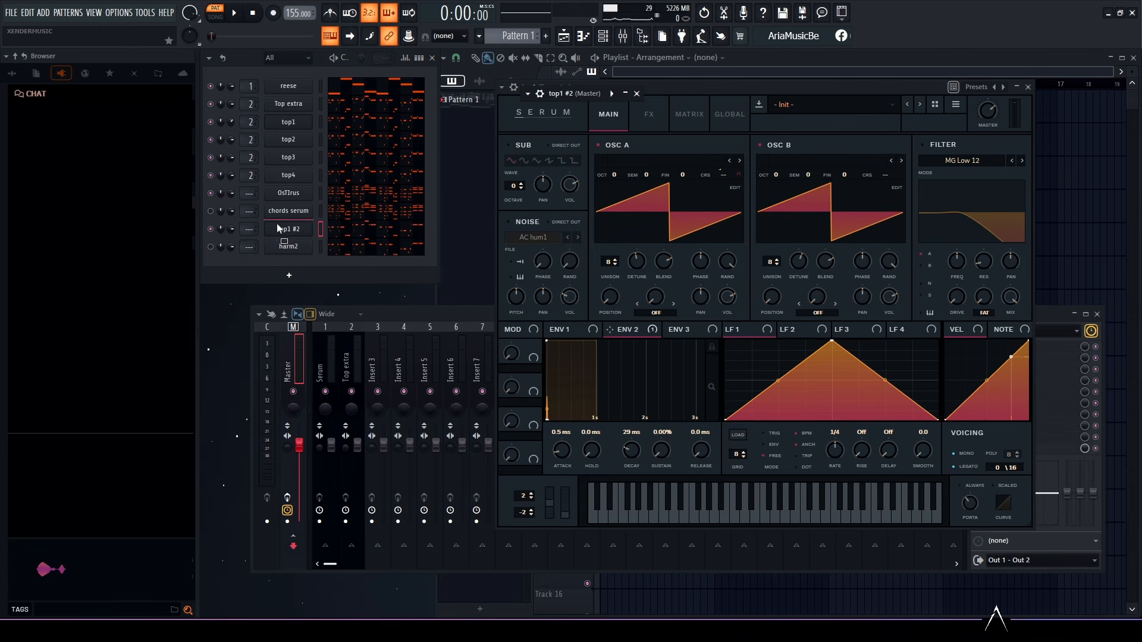
{"action": "left_click_drag", "start_coordinate": [287, 244], "coordinate": [289, 246]}
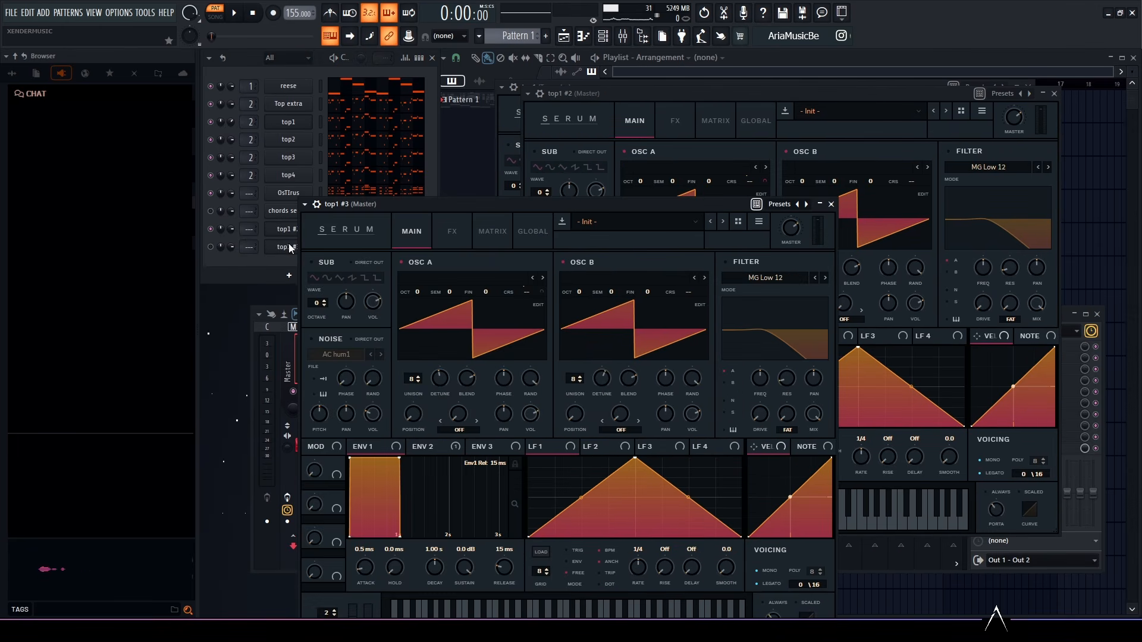
Step: Unmute the last harmony channel, close the Serum windows, and audition the whole pattern
{"action": "left_click", "coordinate": [215, 251]}
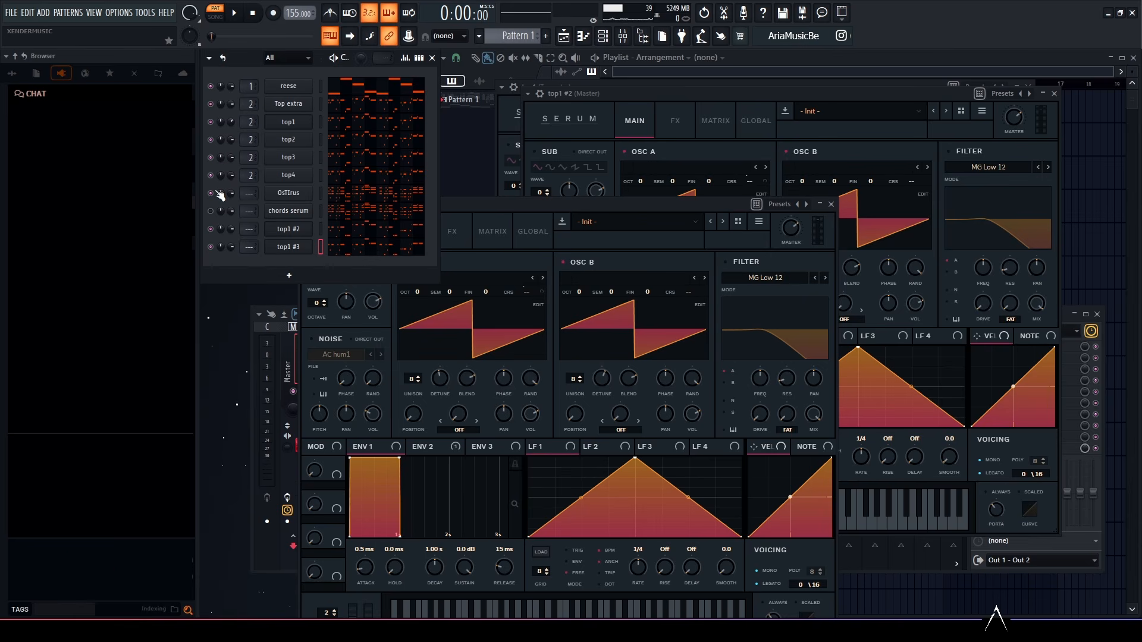
{"action": "left_click", "coordinate": [831, 204]}
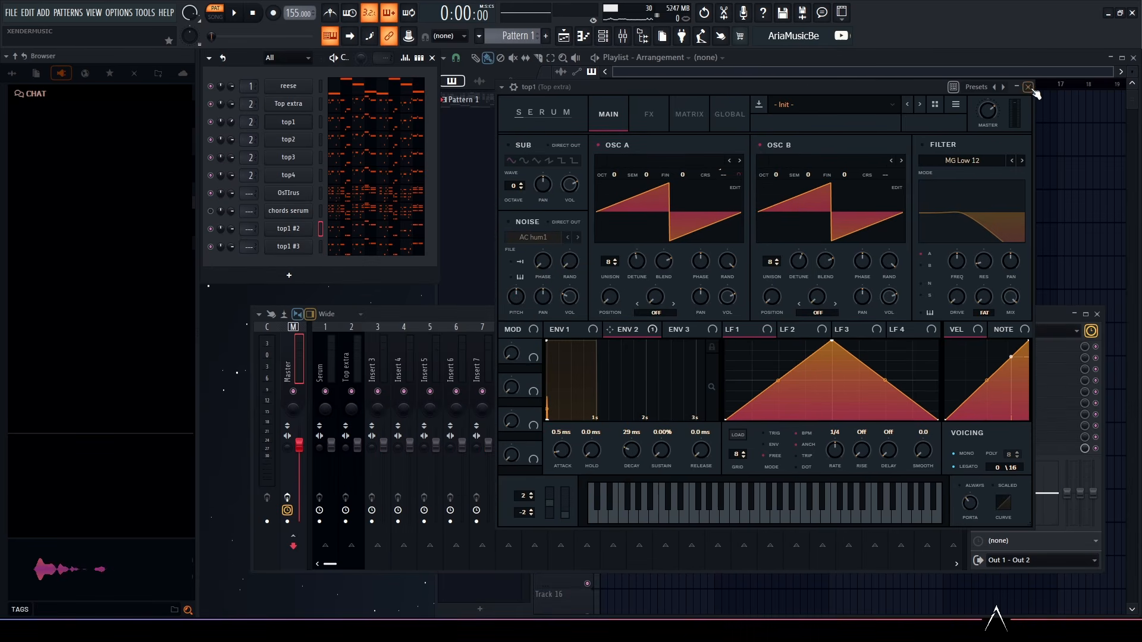
{"action": "left_click", "coordinate": [1028, 90]}
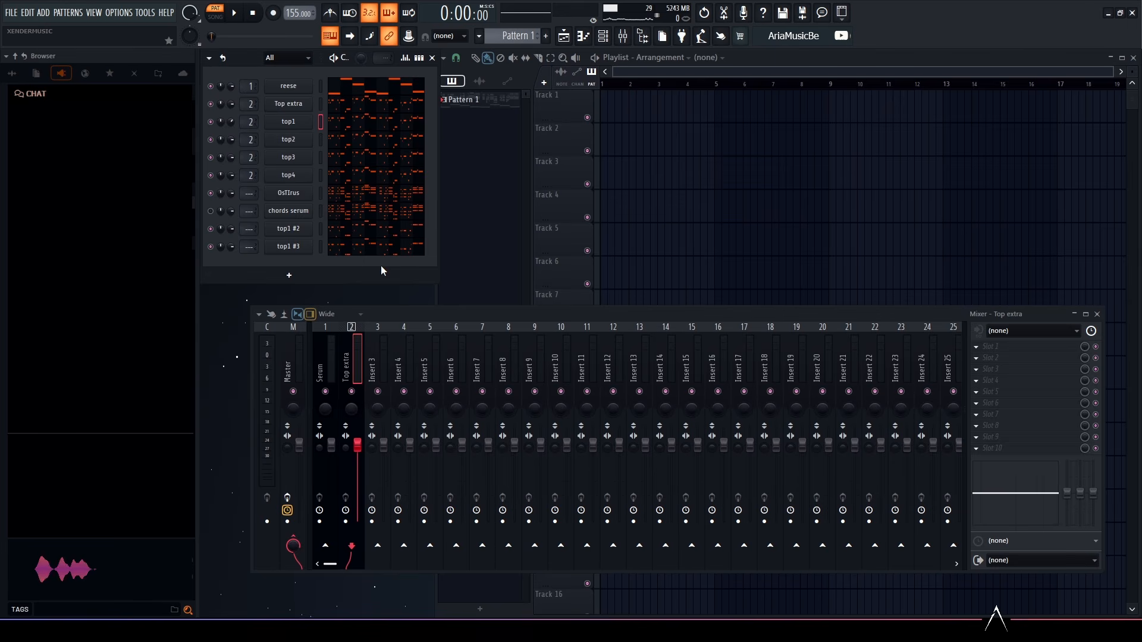
{"action": "key", "text": "space"}
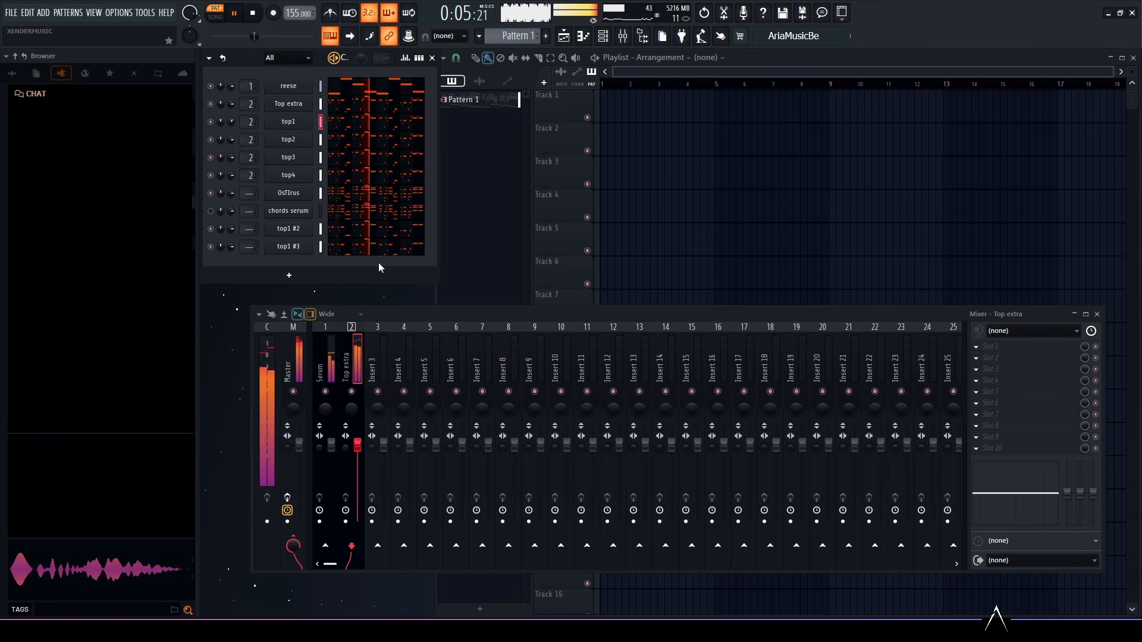
{"action": "key", "text": "space"}
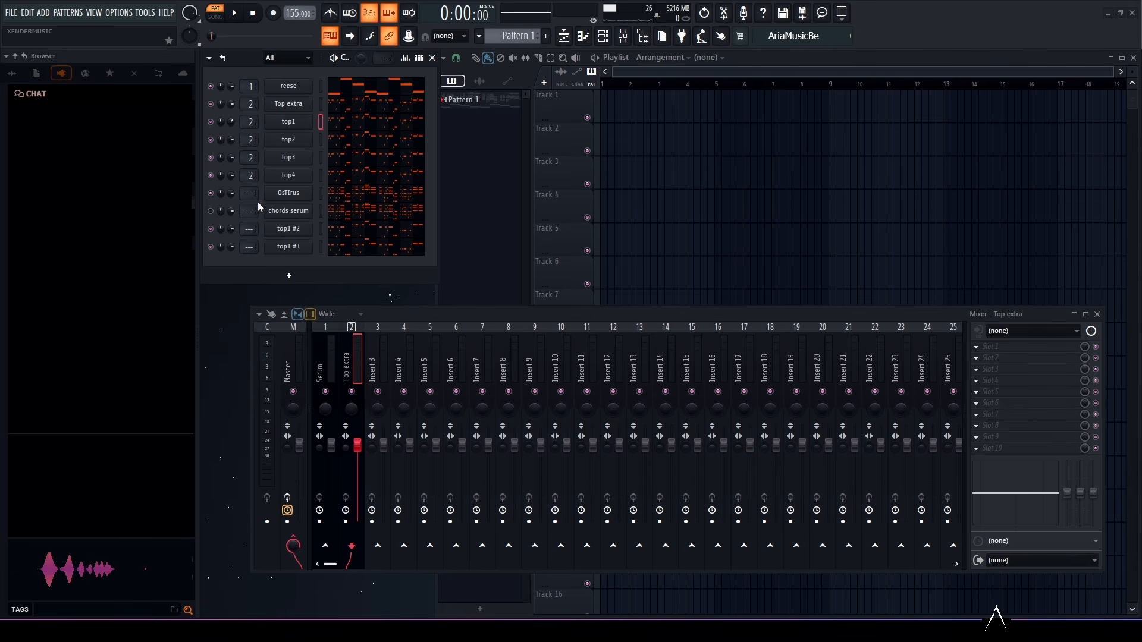
Step: Assign the OsTIrus channel to mixer track 3 and close its plugin window
{"action": "left_click", "coordinate": [291, 193]}
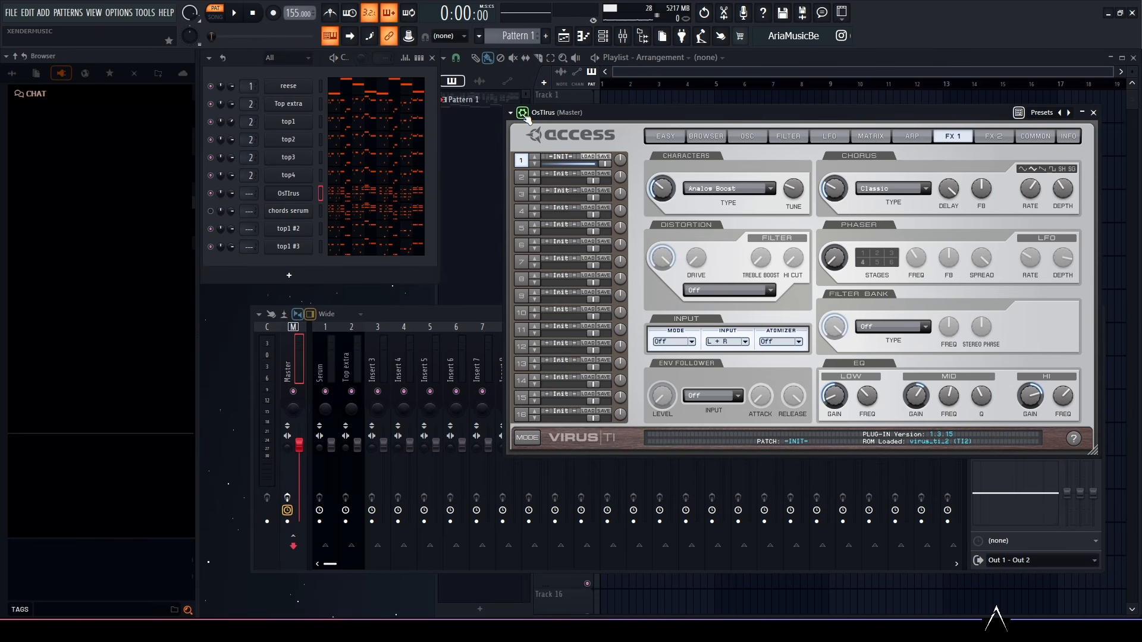
{"action": "left_click", "coordinate": [1082, 144]}
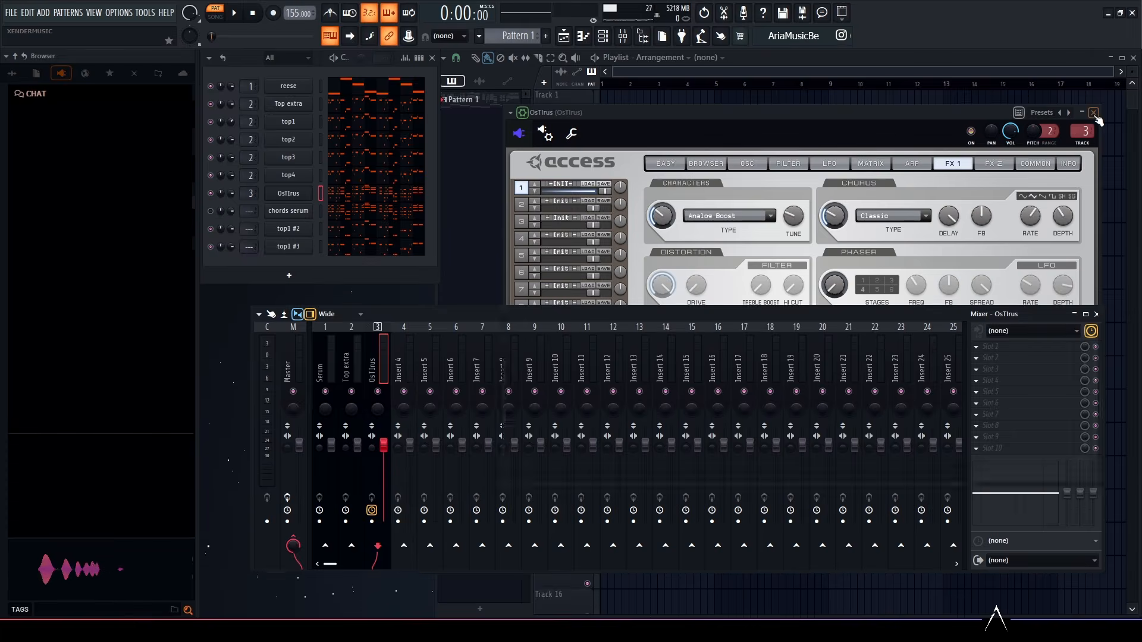
{"action": "left_click", "coordinate": [1093, 113]}
Step: Assign top1 #2 to mixer track 4 and top1 #3 to mixer track 5, closing their Serum windows
{"action": "left_click", "coordinate": [288, 229]}
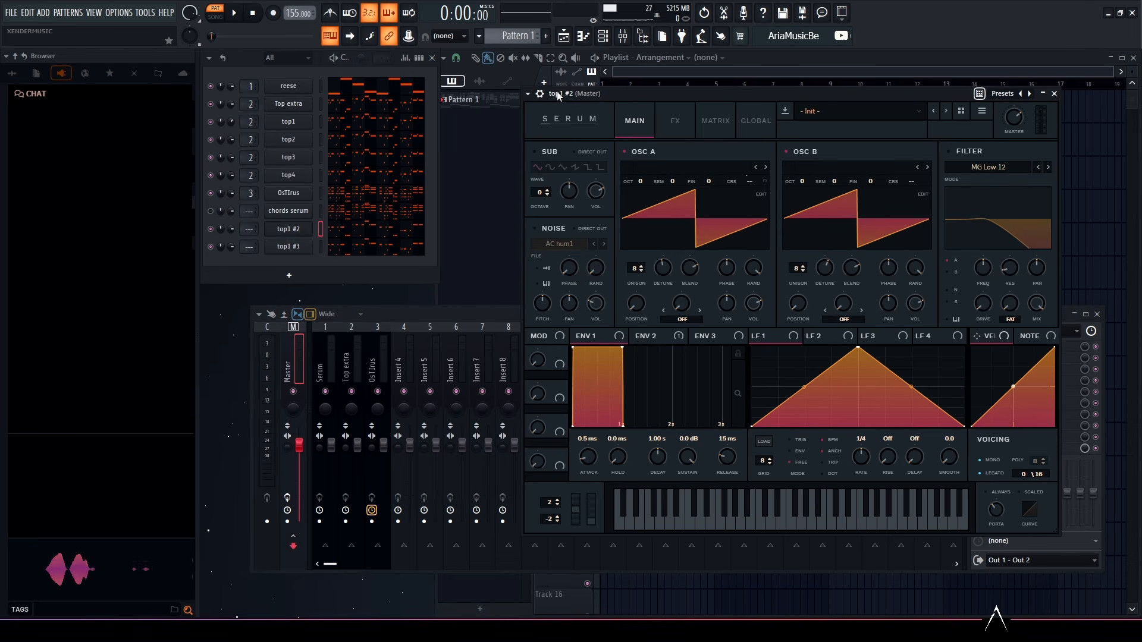
{"action": "left_click", "coordinate": [540, 94]}
{"action": "left_click", "coordinate": [1042, 125]}
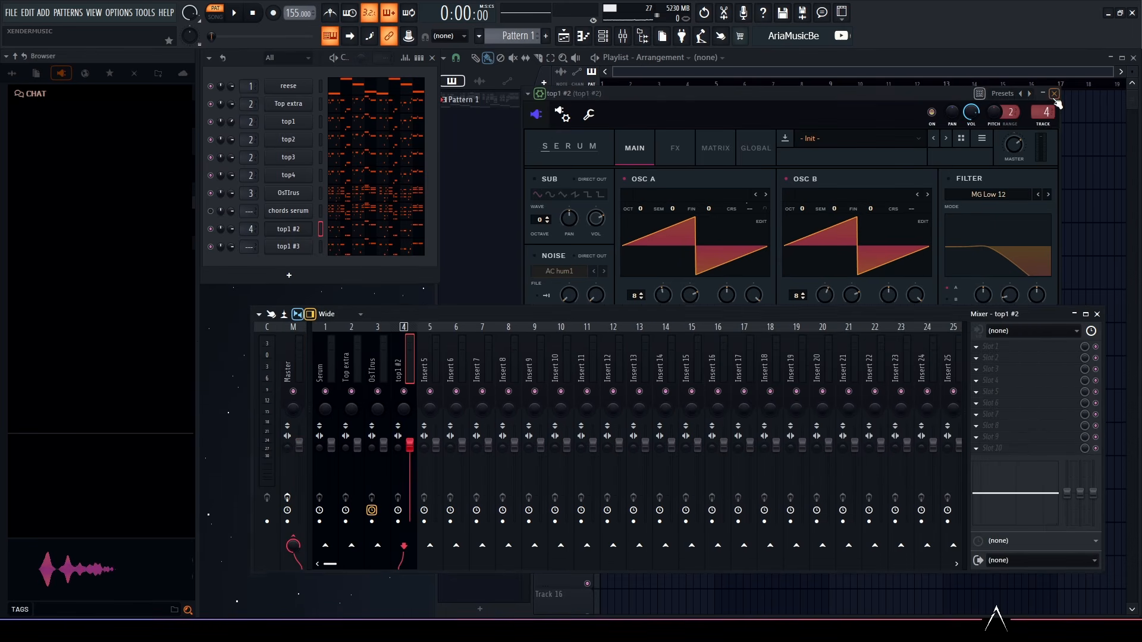
{"action": "left_click", "coordinate": [1054, 94]}
{"action": "left_click", "coordinate": [300, 246]}
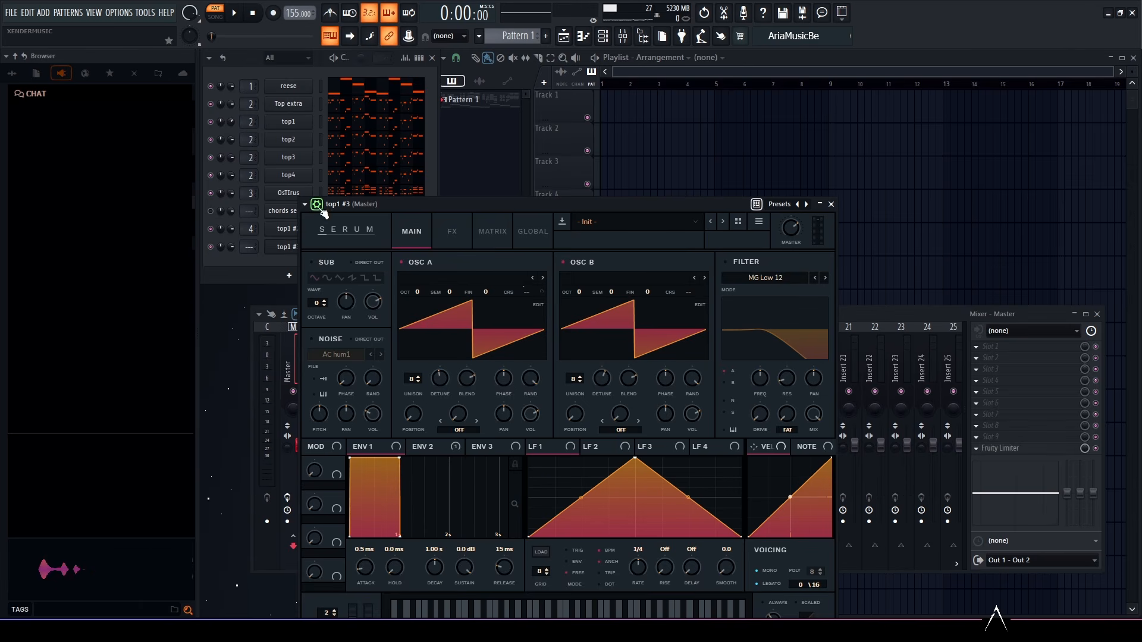
{"action": "left_click", "coordinate": [316, 204]}
{"action": "left_click", "coordinate": [820, 223]}
{"action": "left_click", "coordinate": [831, 204]}
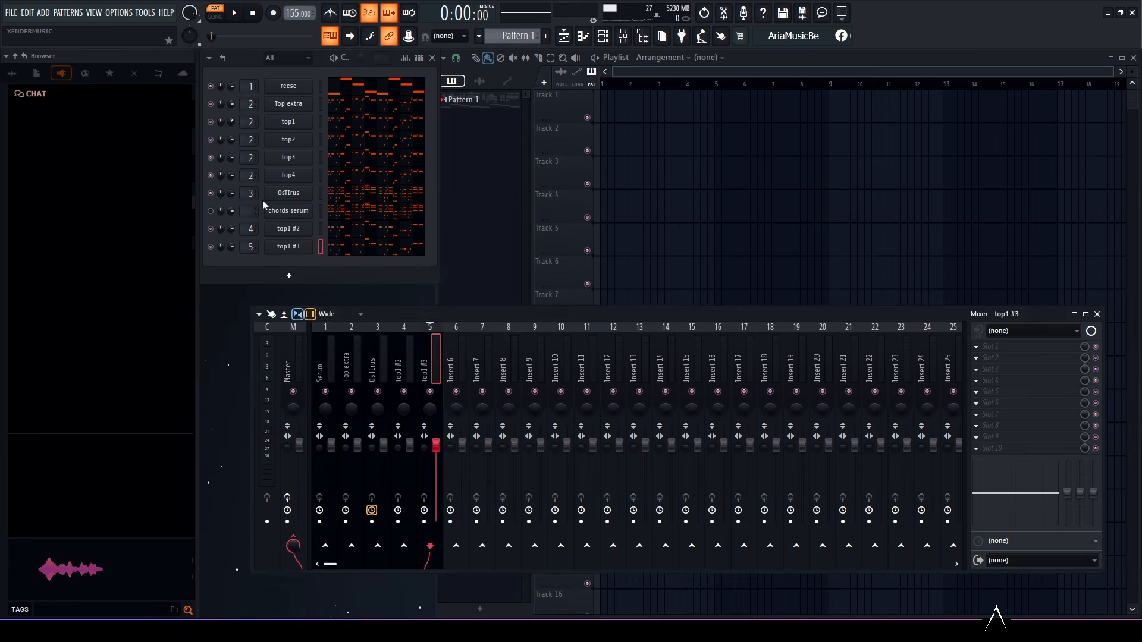
Step: Route the chords serum channel to mixer track 3, the same track as OsTIrus
{"action": "scroll", "coordinate": [250, 211], "scroll_direction": "up", "scroll_amount": 4}
{"action": "scroll", "coordinate": [249, 211], "scroll_direction": "down", "scroll_amount": 1}
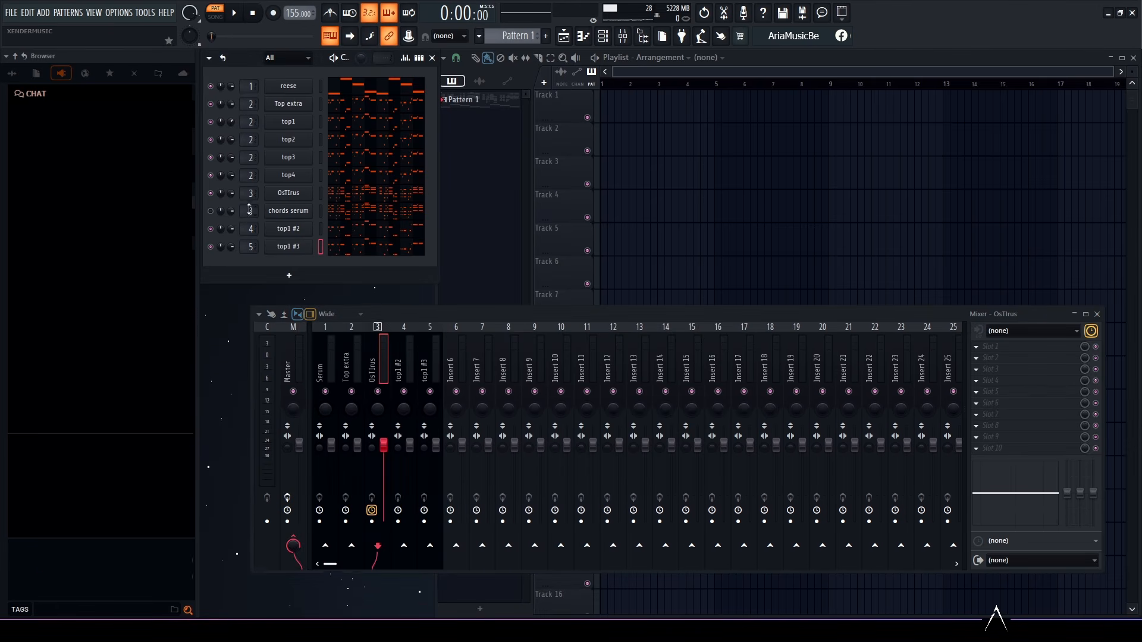
{"action": "left_click", "coordinate": [430, 366]}
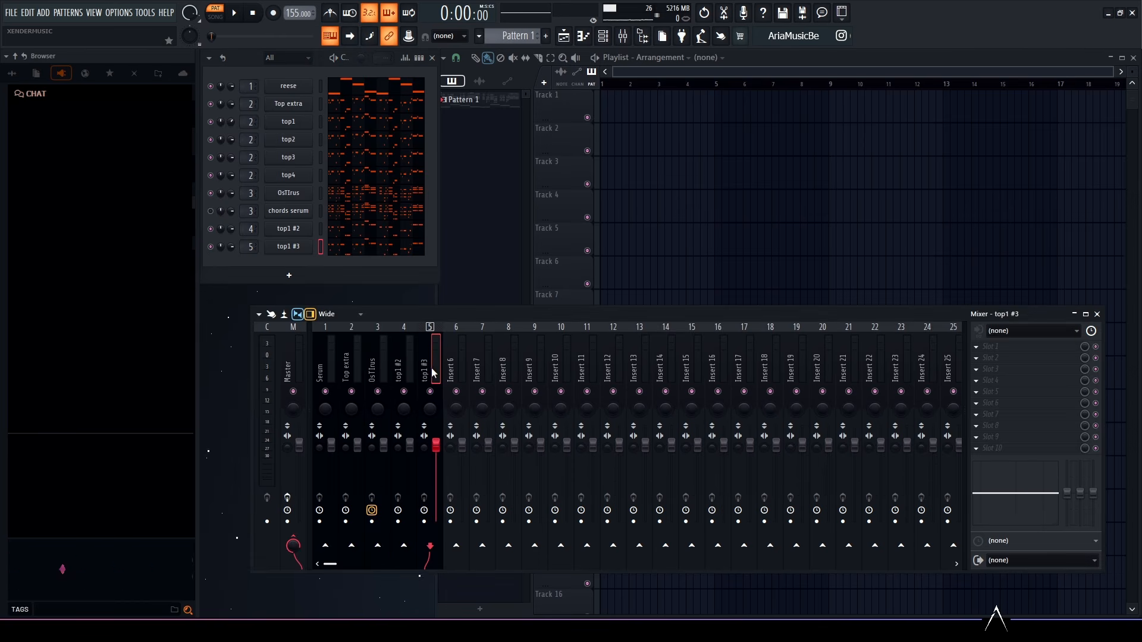
Step: Rename the top1 #2 and top1 #3 channels as harm1 and harm2
{"action": "right_click", "coordinate": [296, 231]}
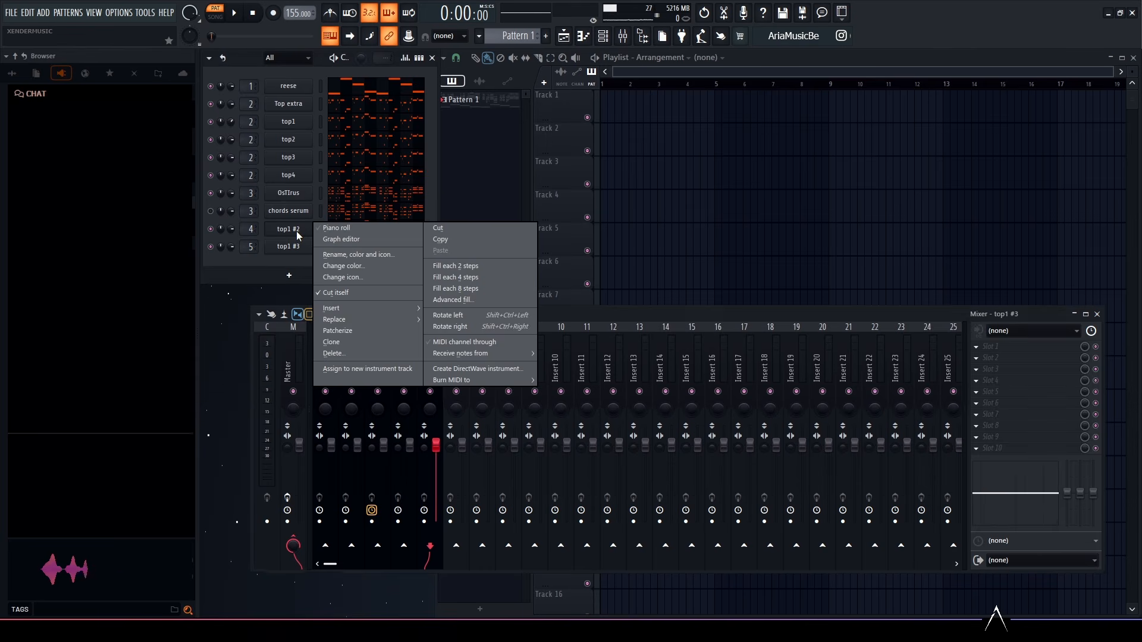
{"action": "left_click", "coordinate": [361, 256]}
{"action": "type", "text": "har"}
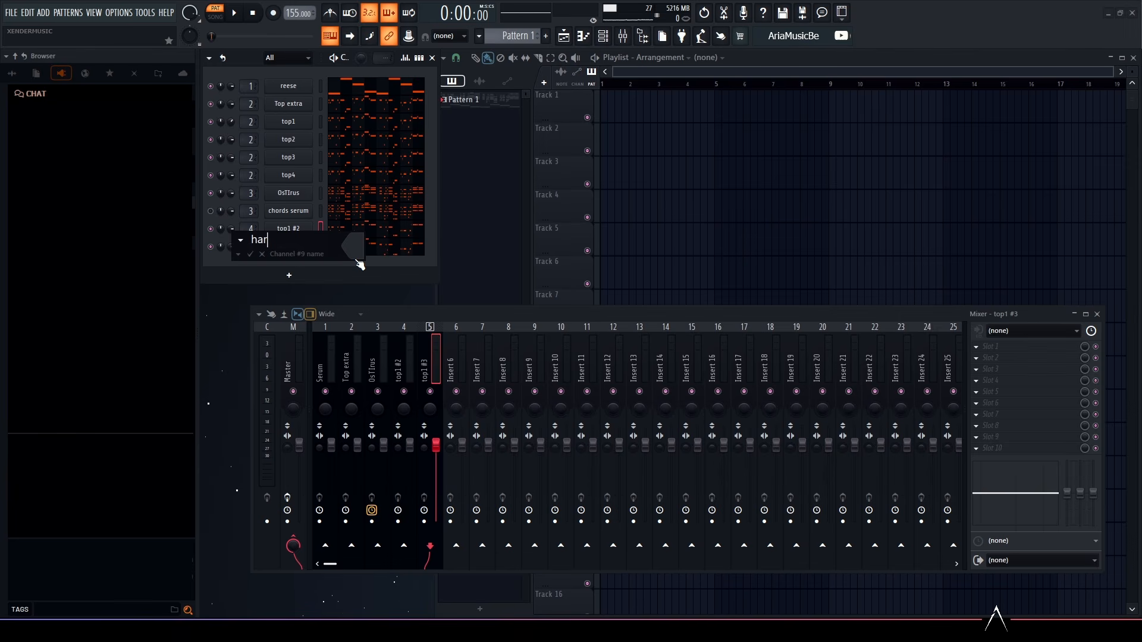
{"action": "type", "text": "m1"}
{"action": "key", "text": "Return"}
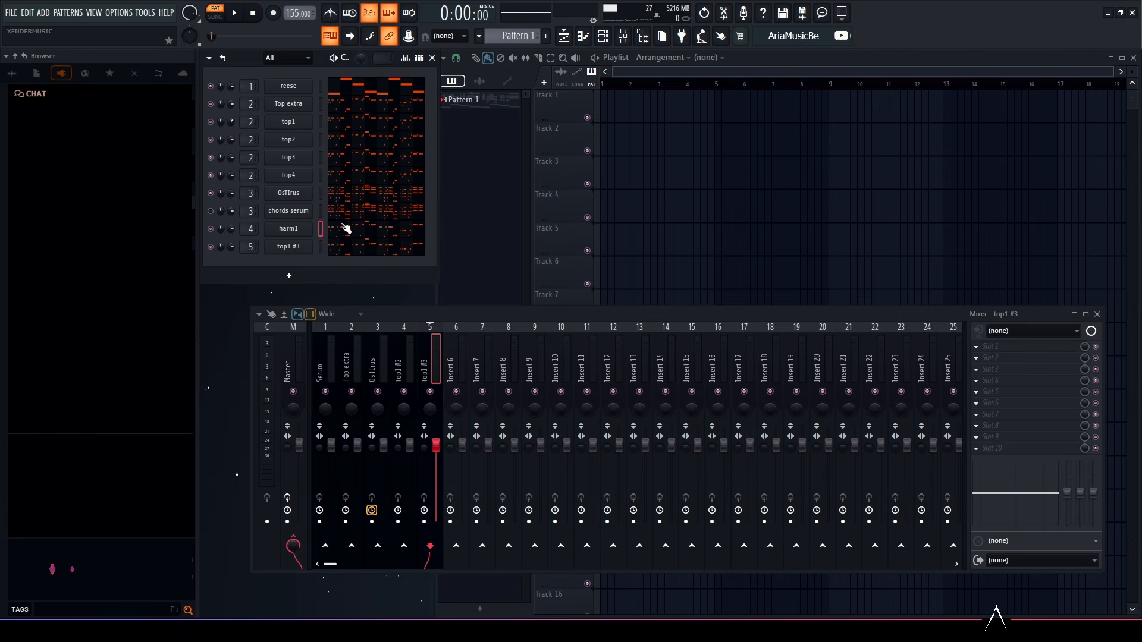
{"action": "right_click", "coordinate": [287, 252]}
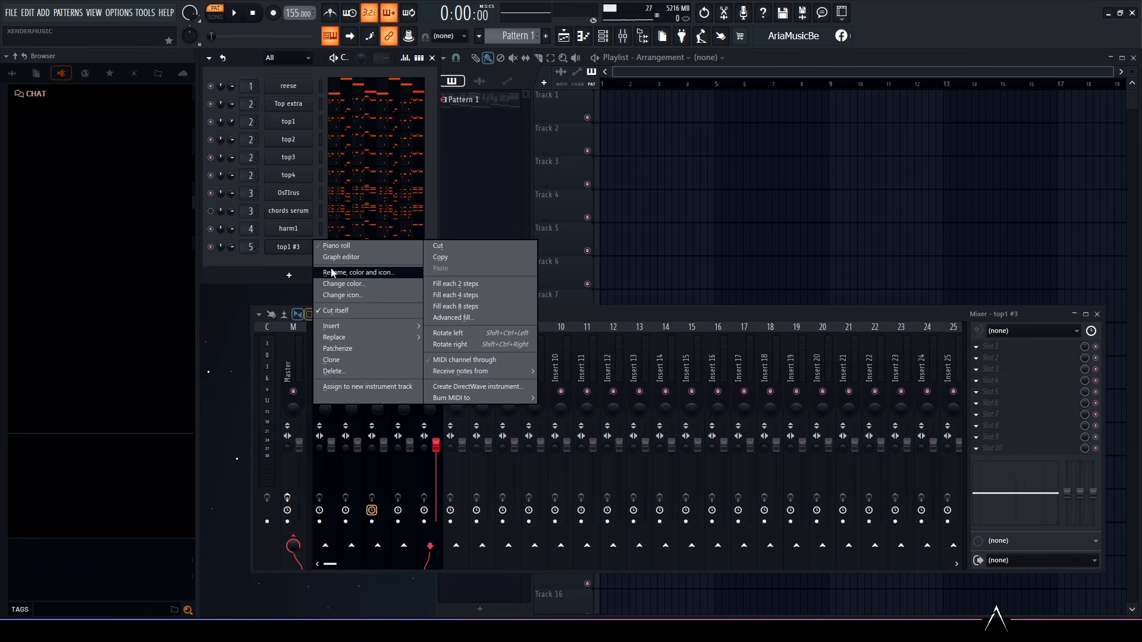
{"action": "left_click", "coordinate": [330, 268]}
{"action": "type", "text": "harm2"}
{"action": "key", "text": "Return"}
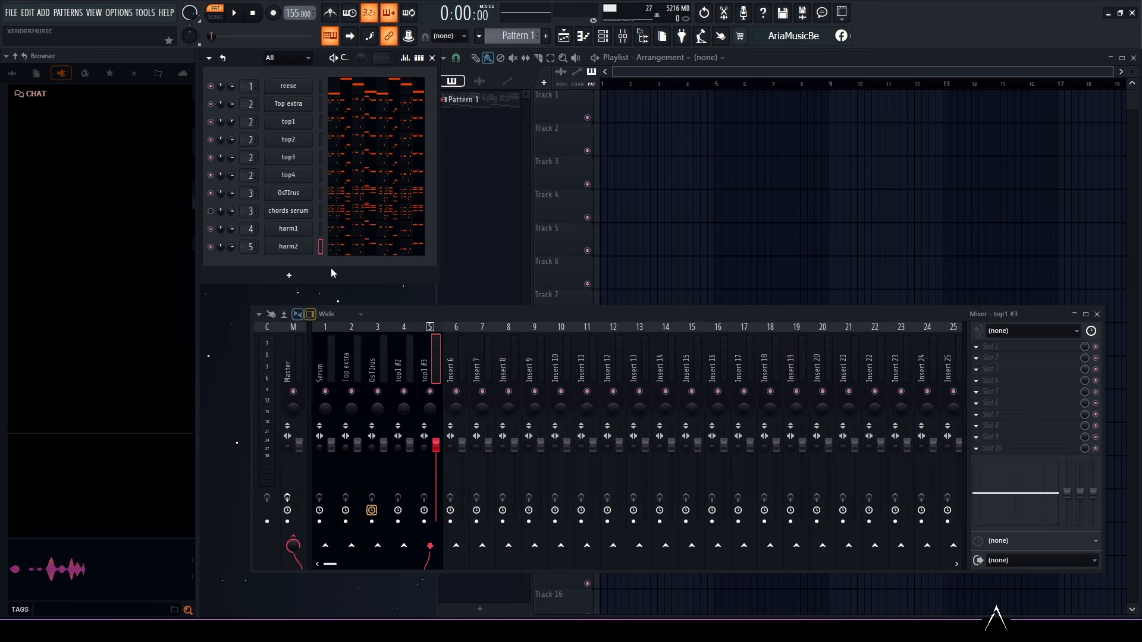
Step: Rename mixer tracks 4 and 5 as harm1 and harm2
{"action": "left_click", "coordinate": [403, 349]}
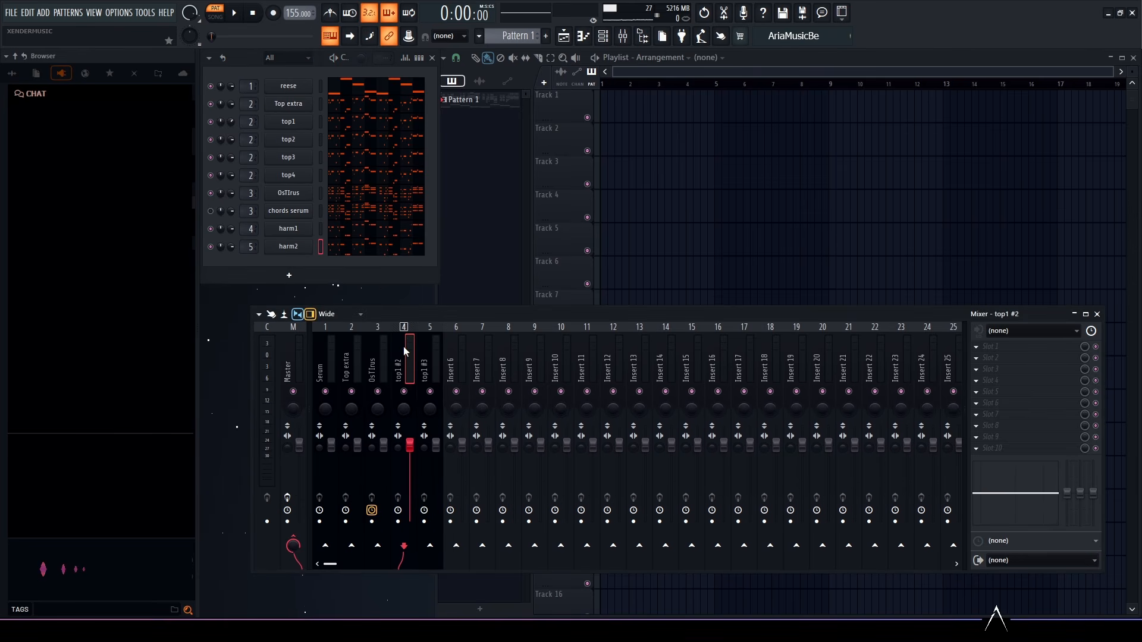
{"action": "key", "text": "F2"}
{"action": "type", "text": "harm1"}
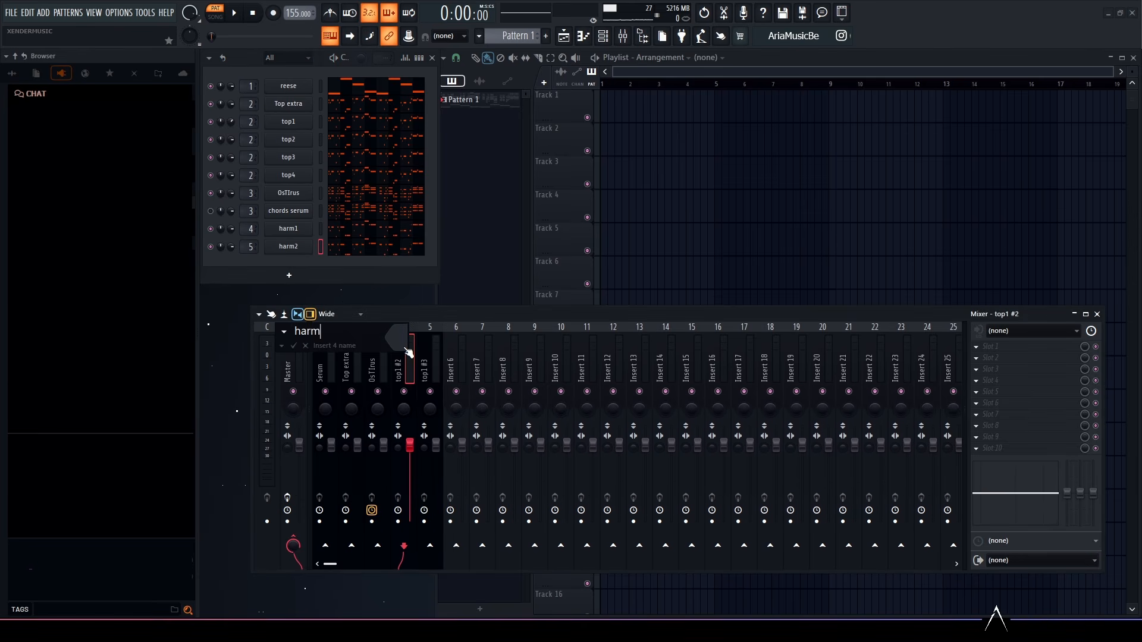
{"action": "key", "text": "Return"}
{"action": "left_click", "coordinate": [433, 367]}
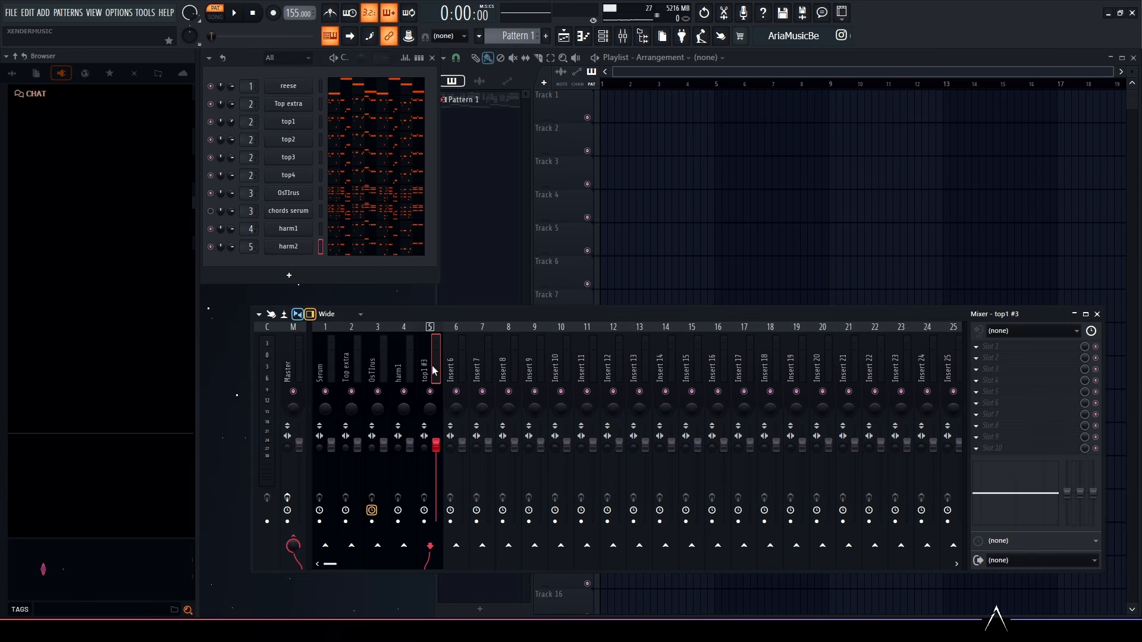
{"action": "key", "text": "F2"}
{"action": "type", "text": "harm2"}
{"action": "key", "text": "Return"}
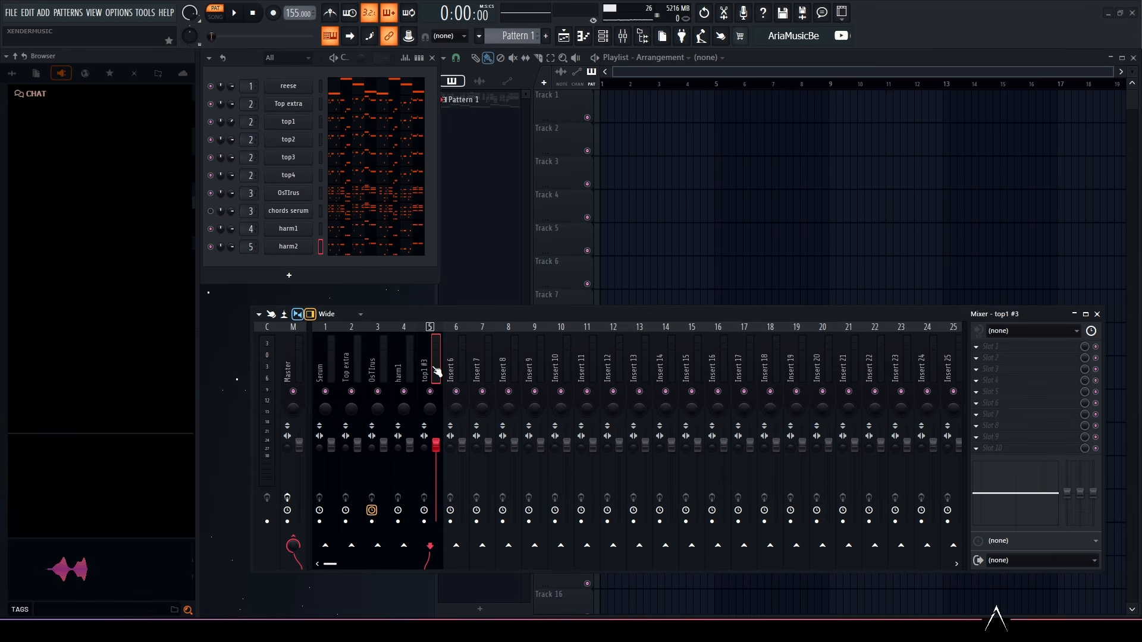
Step: Rename mixer track 1 as reese
{"action": "left_click", "coordinate": [315, 366]}
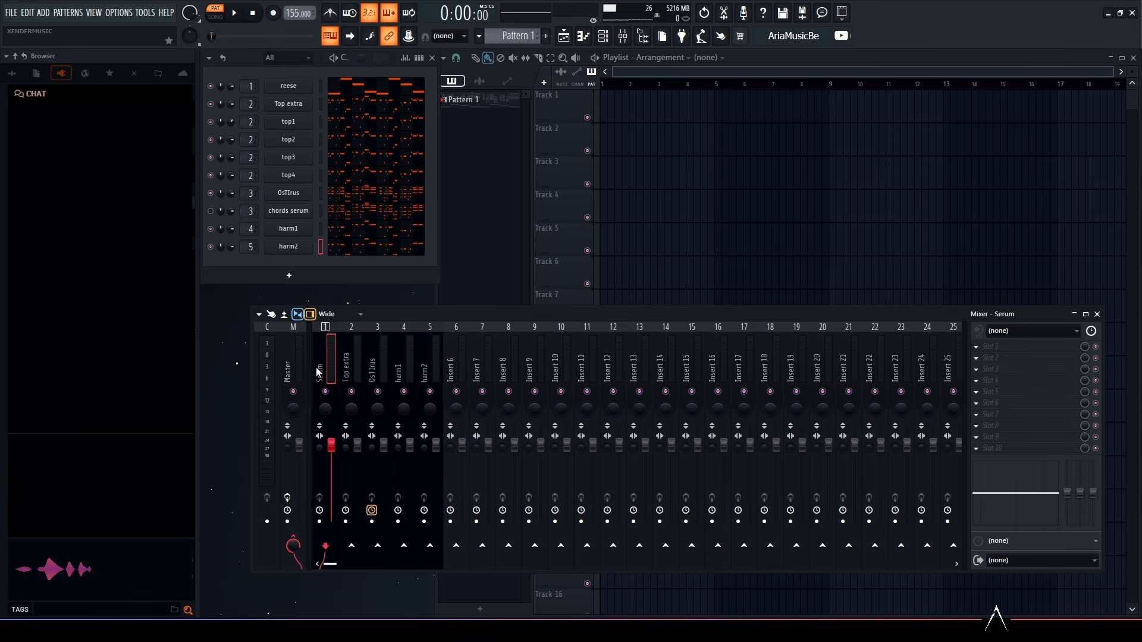
{"action": "key", "text": "F2"}
{"action": "type", "text": "reese"}
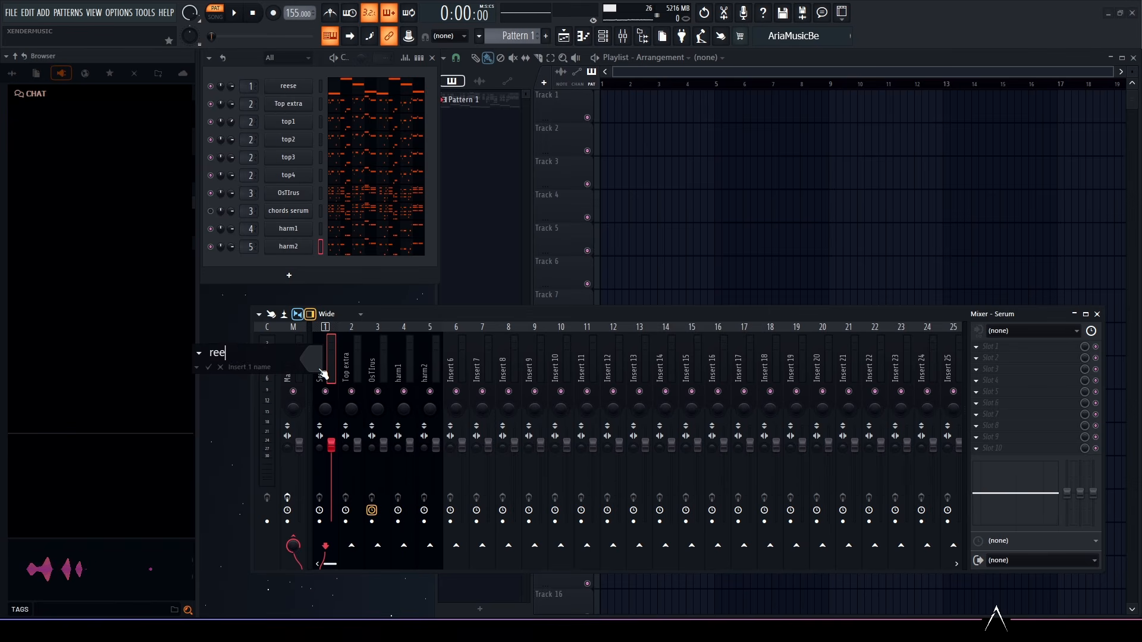
{"action": "key", "text": "Return"}
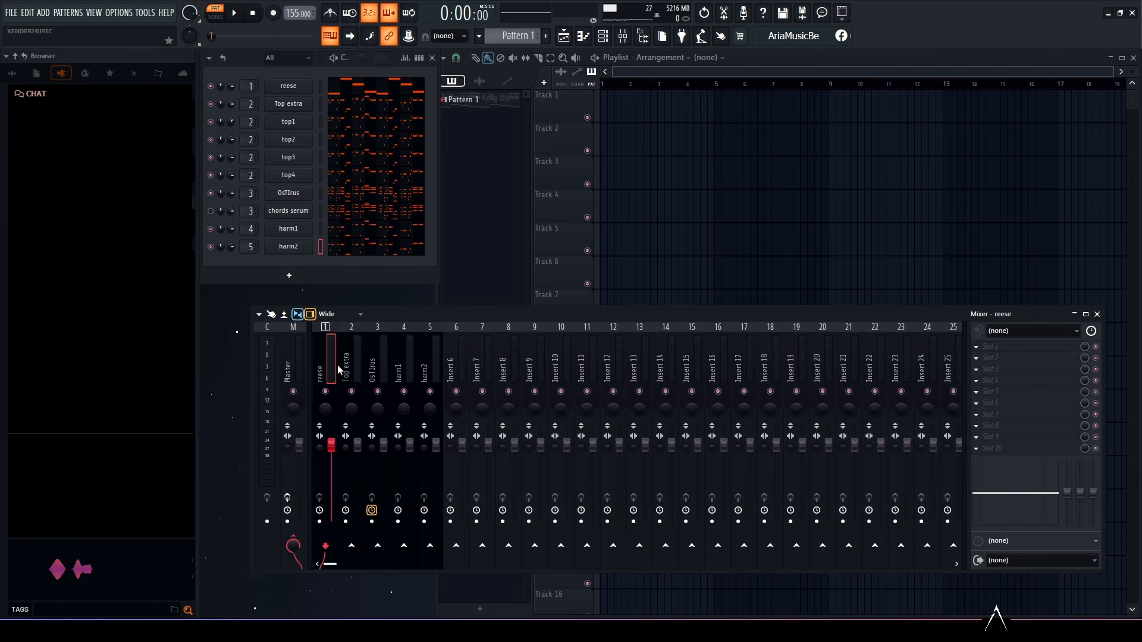
Step: Route the Top extra, OsTIrus, harm1 and harm2 mixer tracks only to Insert 6
{"action": "left_click", "coordinate": [349, 371]}
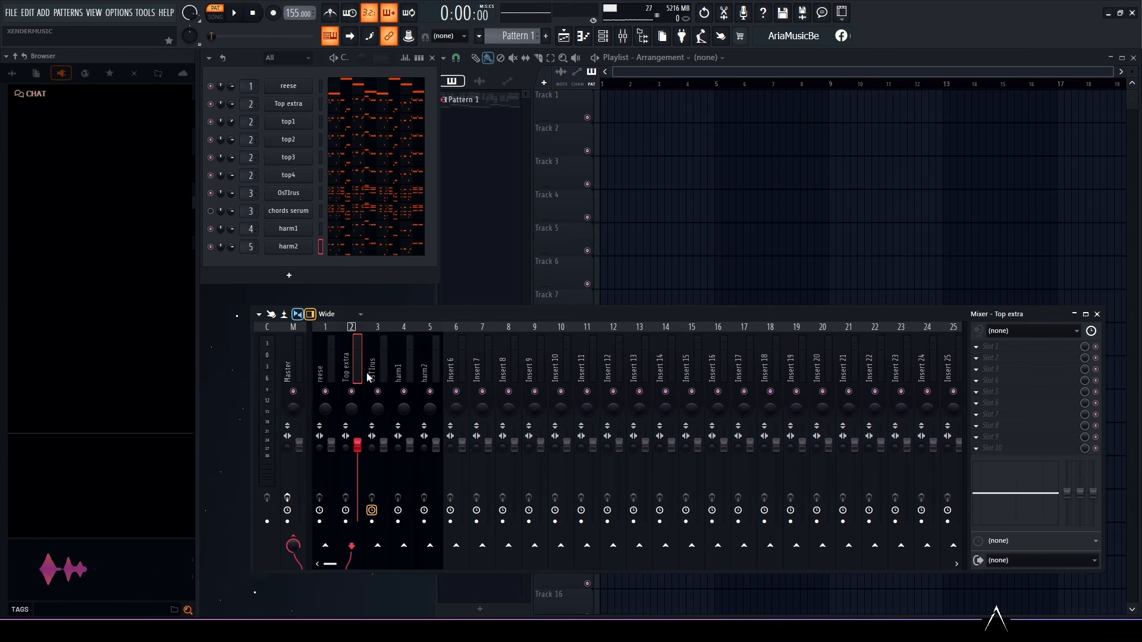
{"action": "left_click_drag", "start_coordinate": [356, 368], "coordinate": [433, 376]}
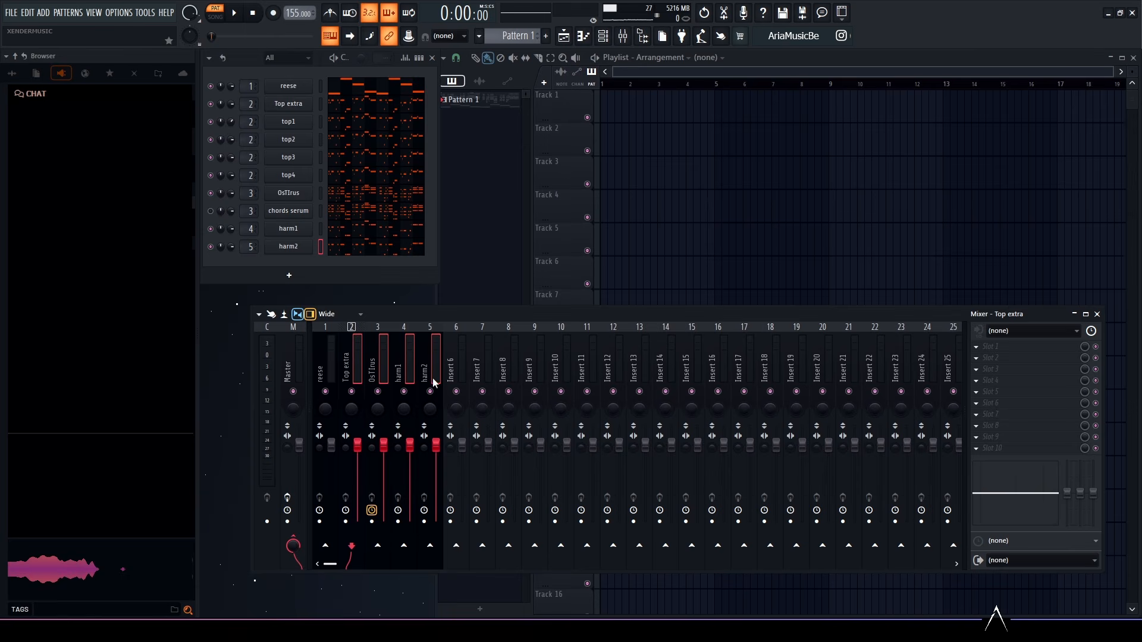
{"action": "right_click", "coordinate": [458, 549]}
{"action": "left_click", "coordinate": [515, 565]}
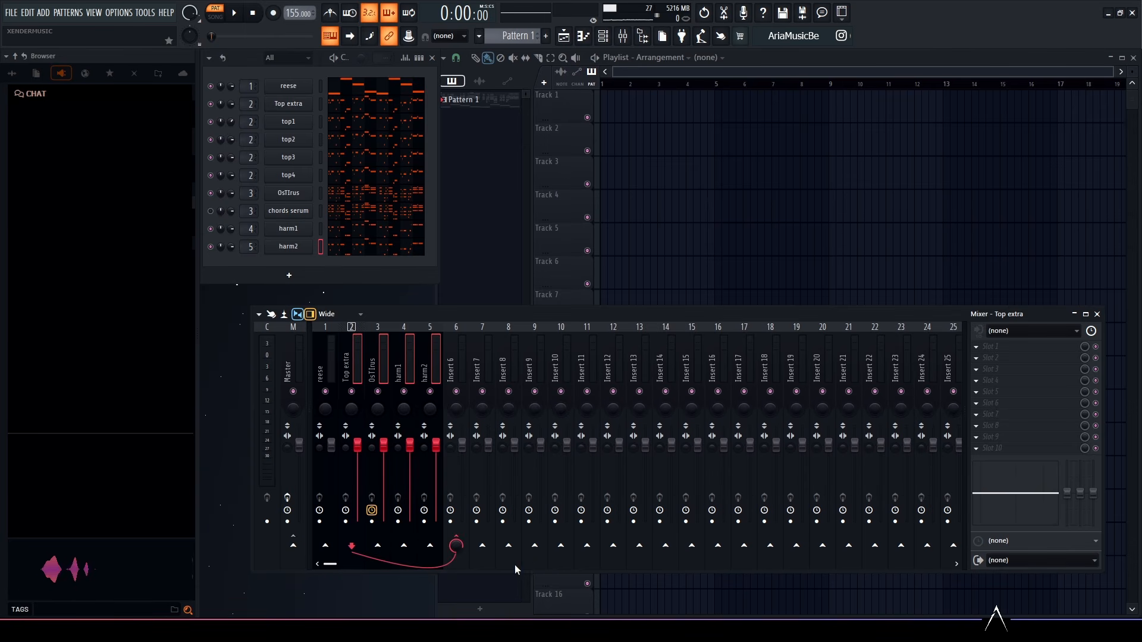
Step: Rename mixer track Insert 6 as main lead bus
{"action": "left_click", "coordinate": [458, 374]}
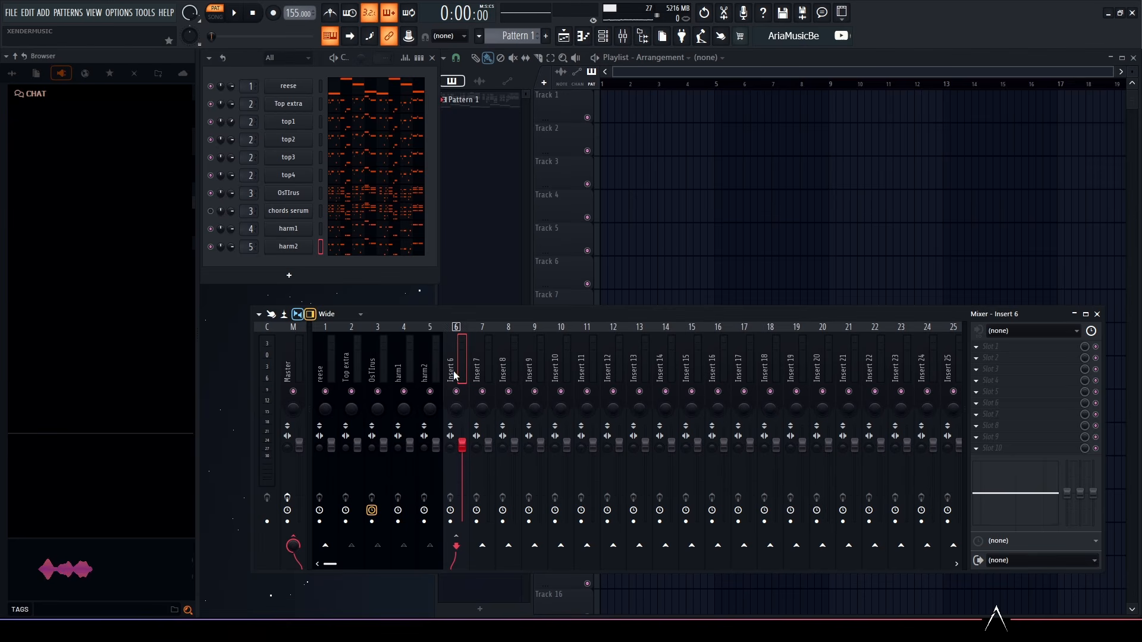
{"action": "double_click", "coordinate": [454, 374]}
{"action": "type", "text": "main lead bus"}
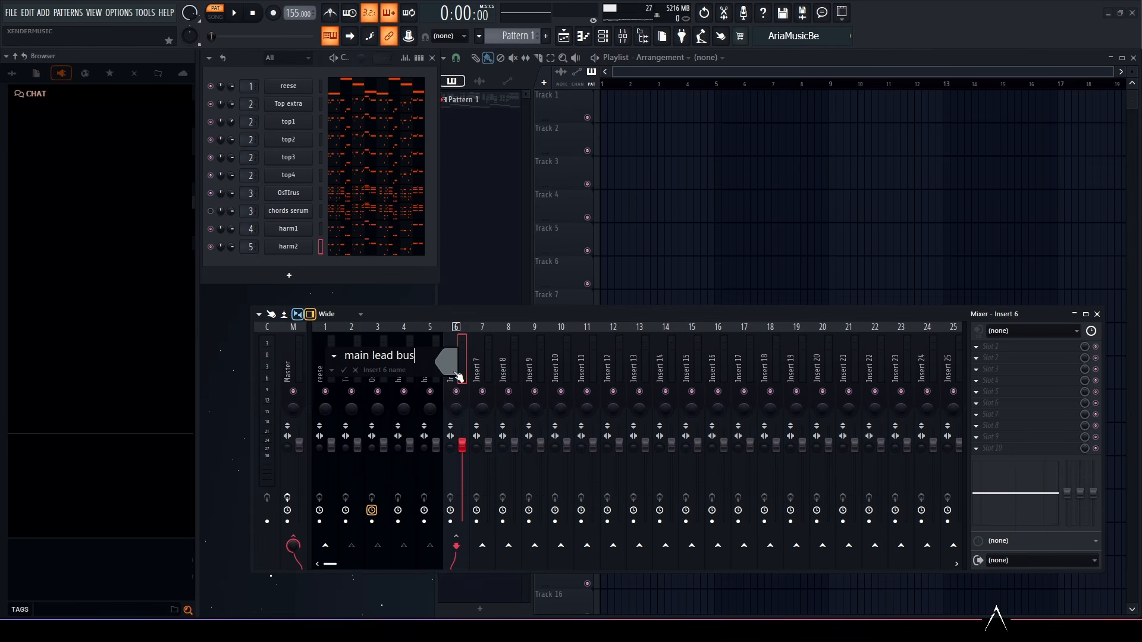
{"action": "key", "text": "Return"}
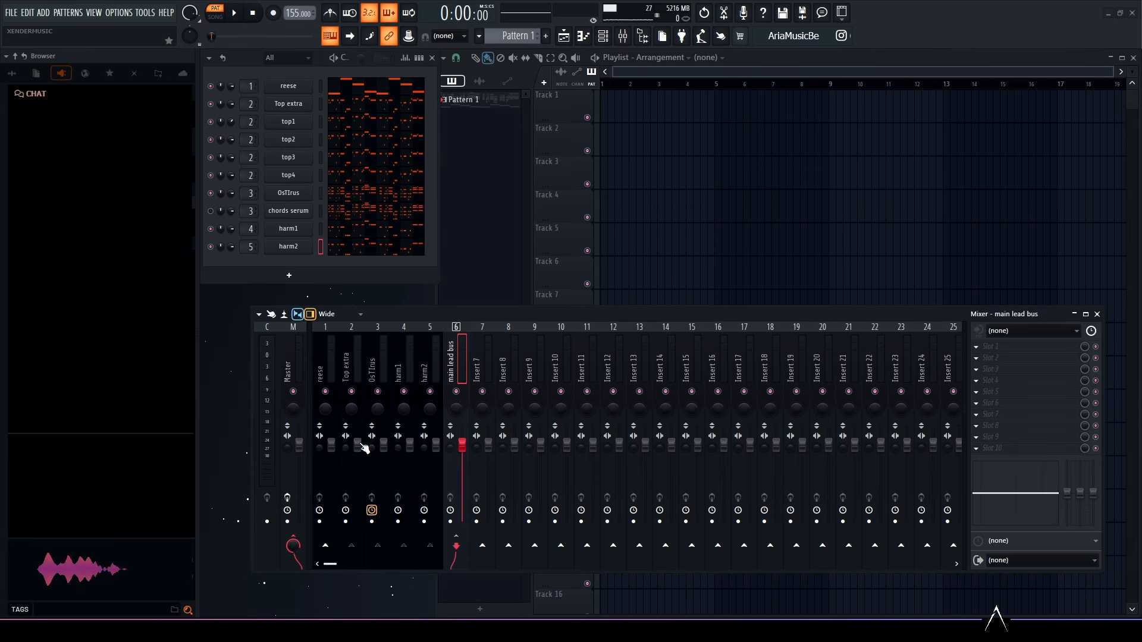
Step: Lower the volume fader of the Top extra mixer track slightly, and lower the harm1 and harm2 faders together somewhat further
{"action": "left_click_drag", "start_coordinate": [361, 445], "coordinate": [362, 462]}
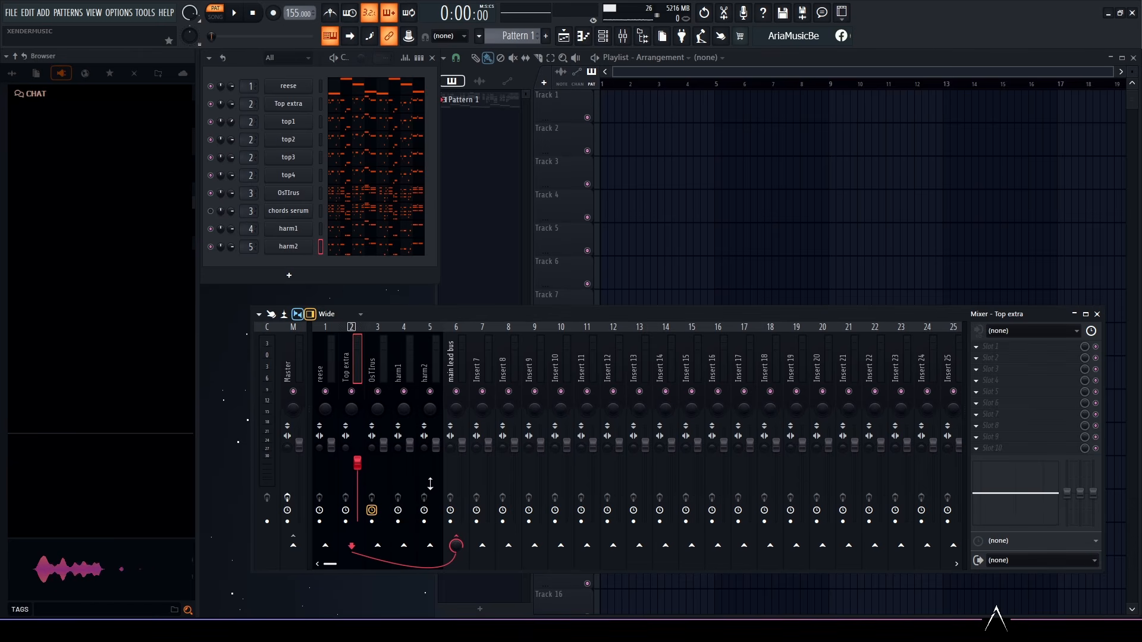
{"action": "left_click_drag", "start_coordinate": [402, 376], "coordinate": [420, 378]}
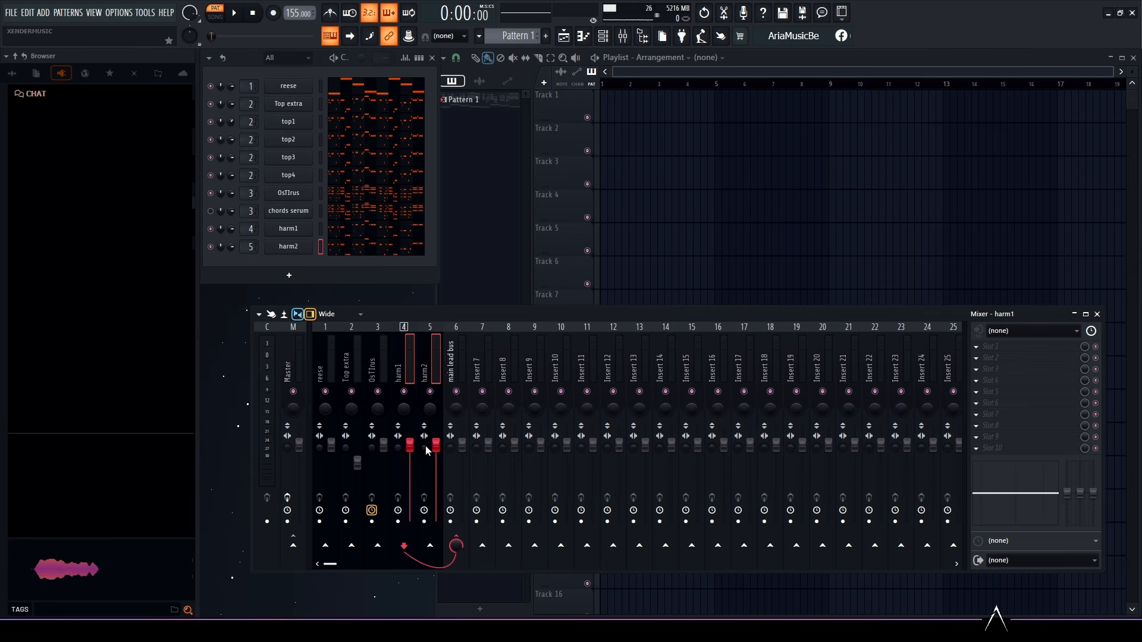
{"action": "left_click_drag", "start_coordinate": [415, 453], "coordinate": [415, 480]}
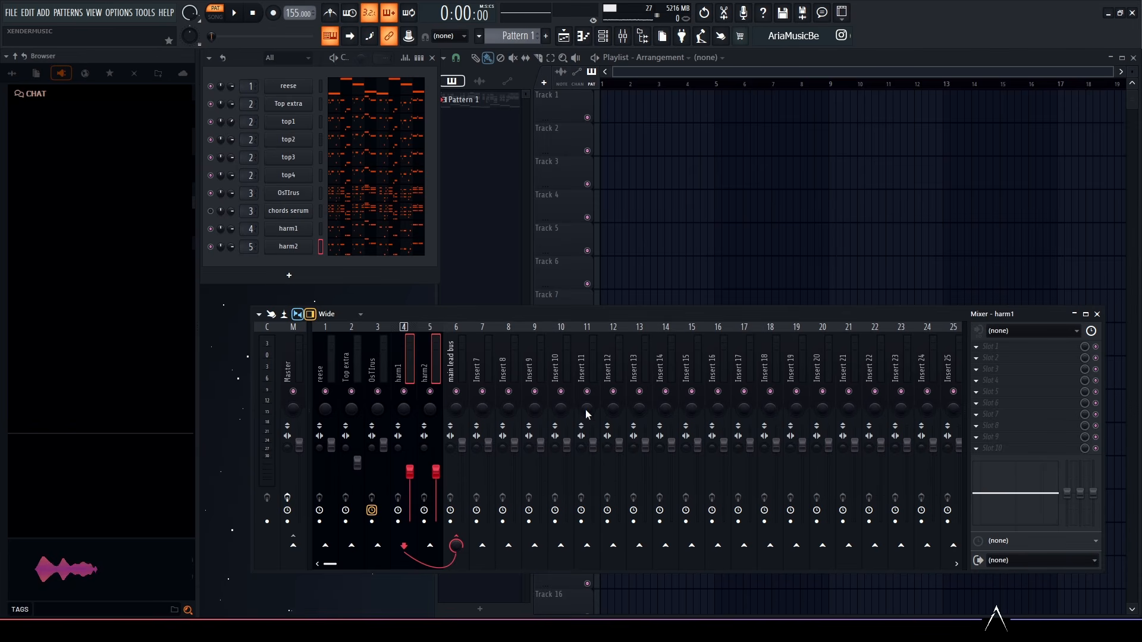
{"action": "left_click", "coordinate": [581, 373]}
{"action": "left_click", "coordinate": [529, 374]}
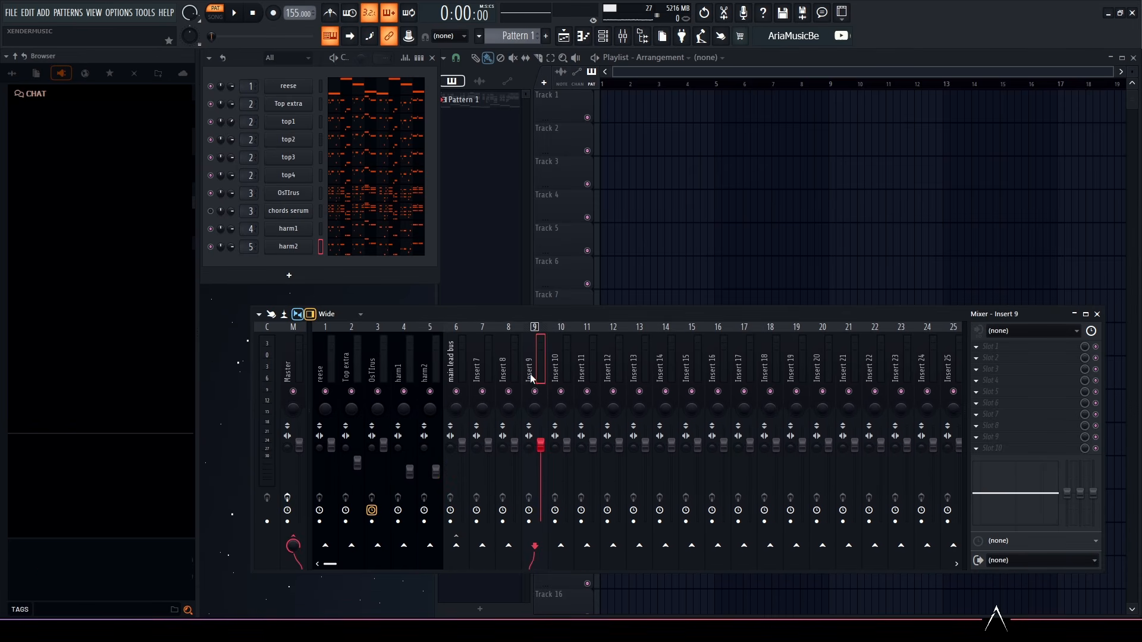
{"action": "left_click", "coordinate": [586, 374], "text": "ctrl"}
{"action": "left_click", "coordinate": [506, 367]}
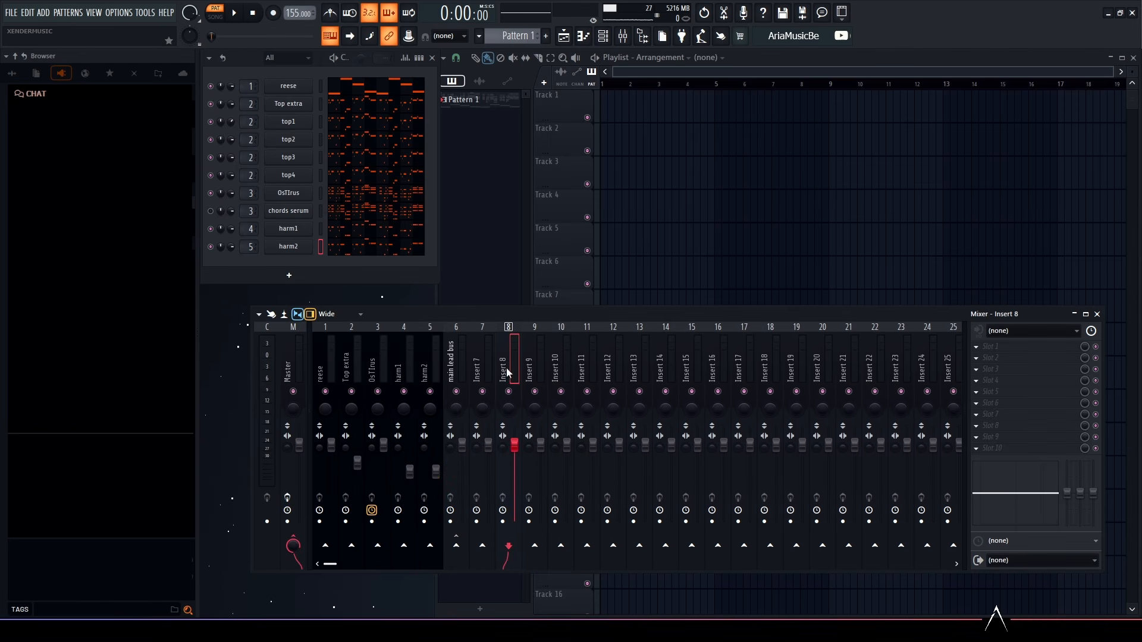
{"action": "left_click", "coordinate": [398, 368]}
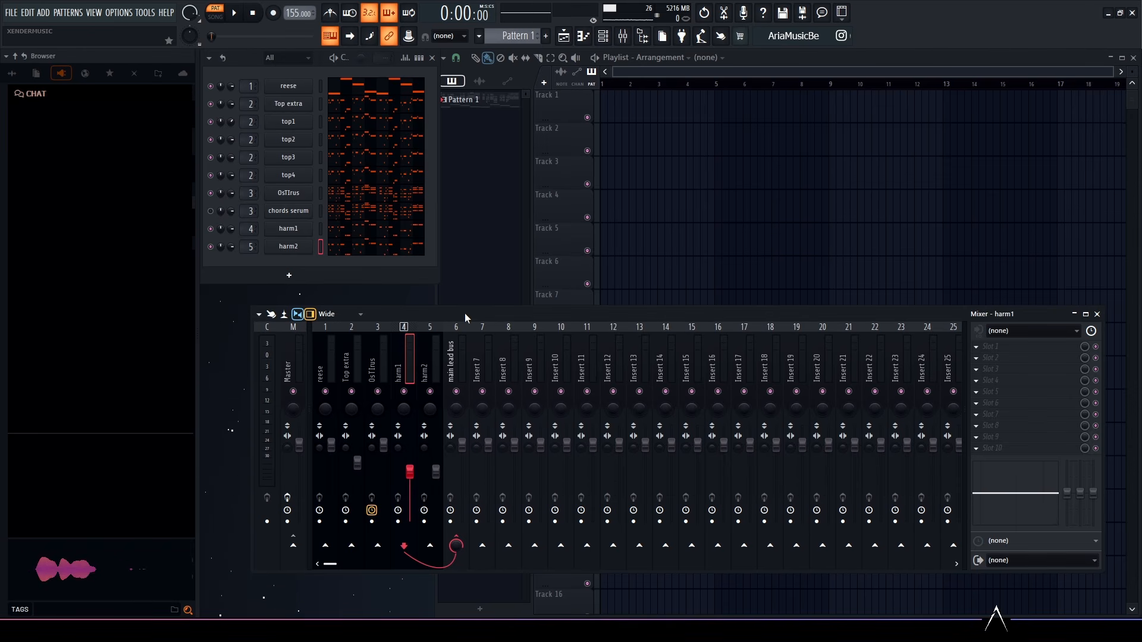
Step: Play back the pattern to check the levels, and lower the main lead bus fader slightly
{"action": "key", "text": "space"}
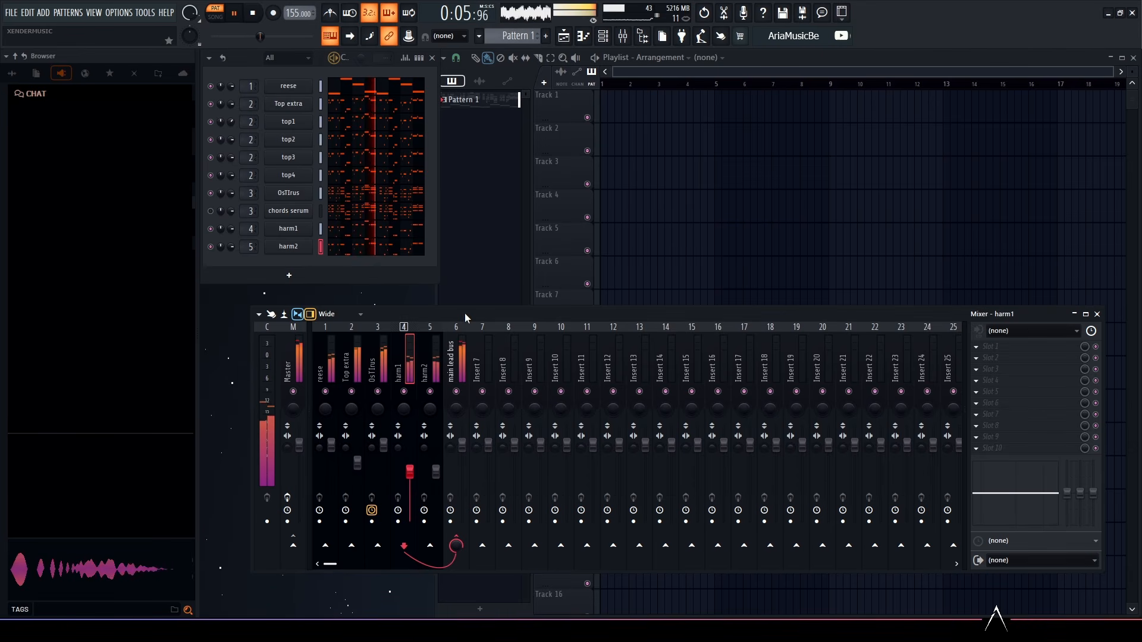
{"action": "key", "text": "space"}
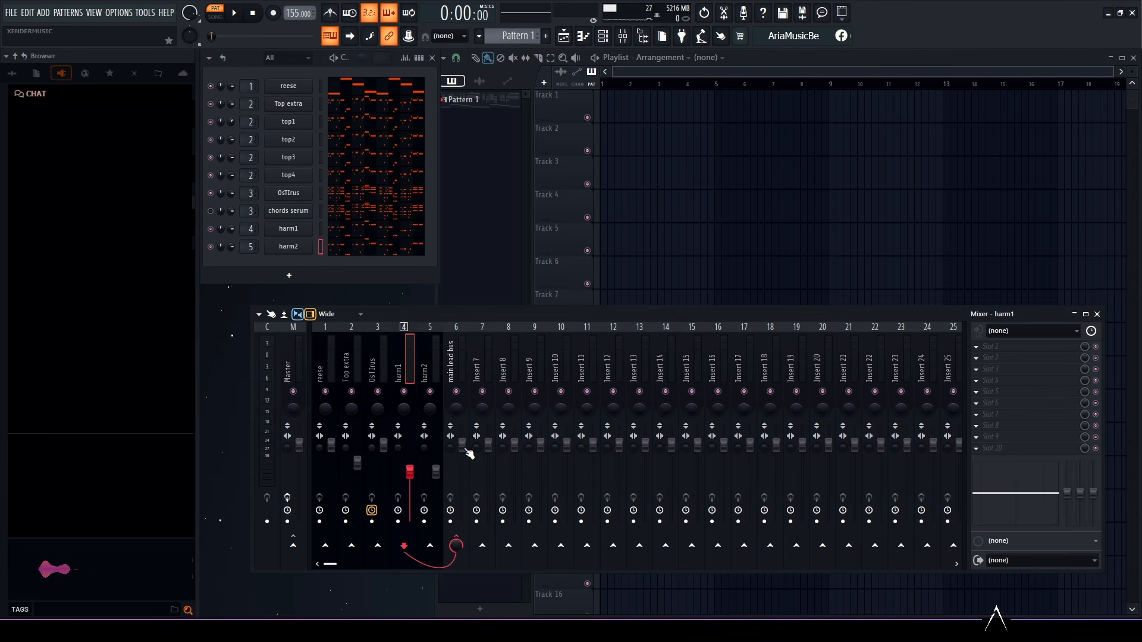
{"action": "left_click_drag", "start_coordinate": [467, 452], "coordinate": [468, 466]}
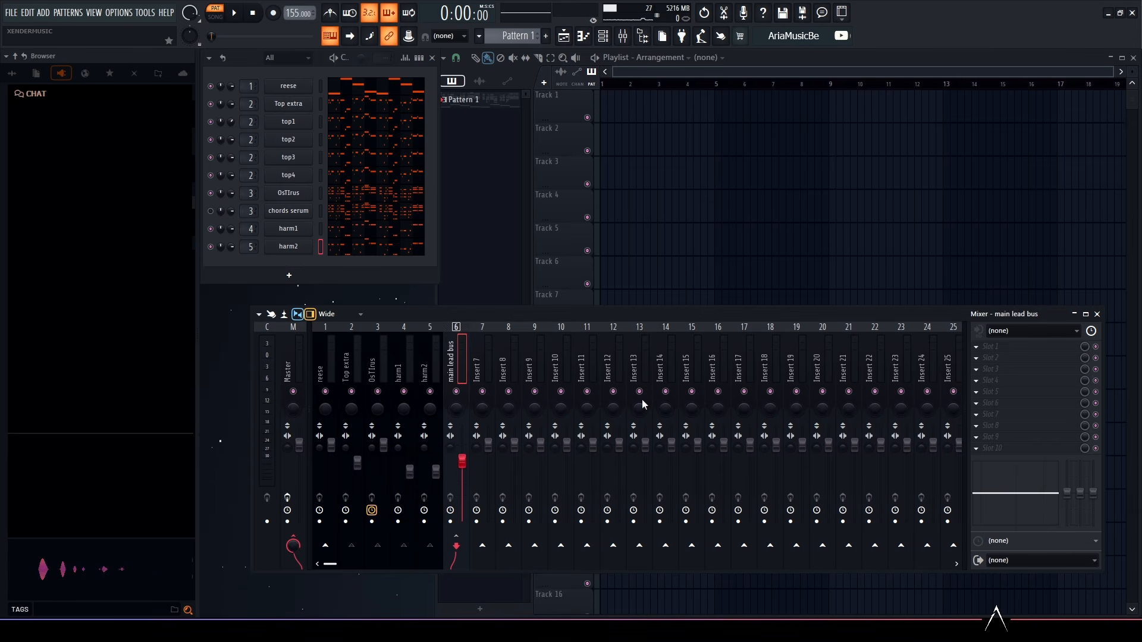
Step: Insert ZL Equalizer 2 on the Top extra track and add a peak boost of about 3 dB near 615 Hz with Q 1.366
{"action": "left_click", "coordinate": [348, 360]}
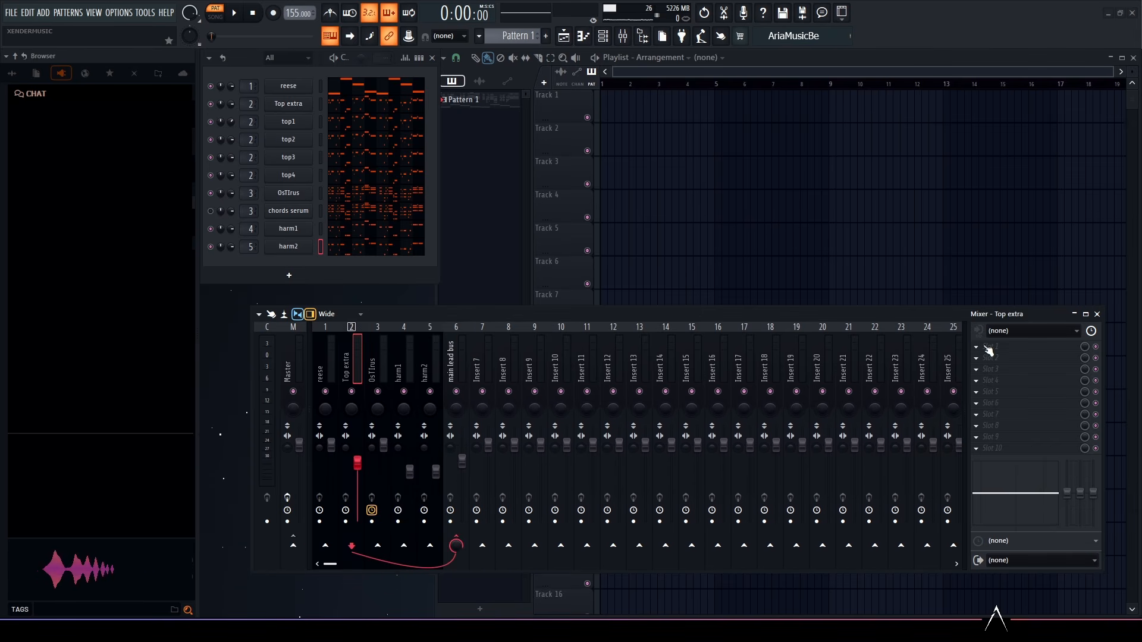
{"action": "left_click", "coordinate": [987, 347]}
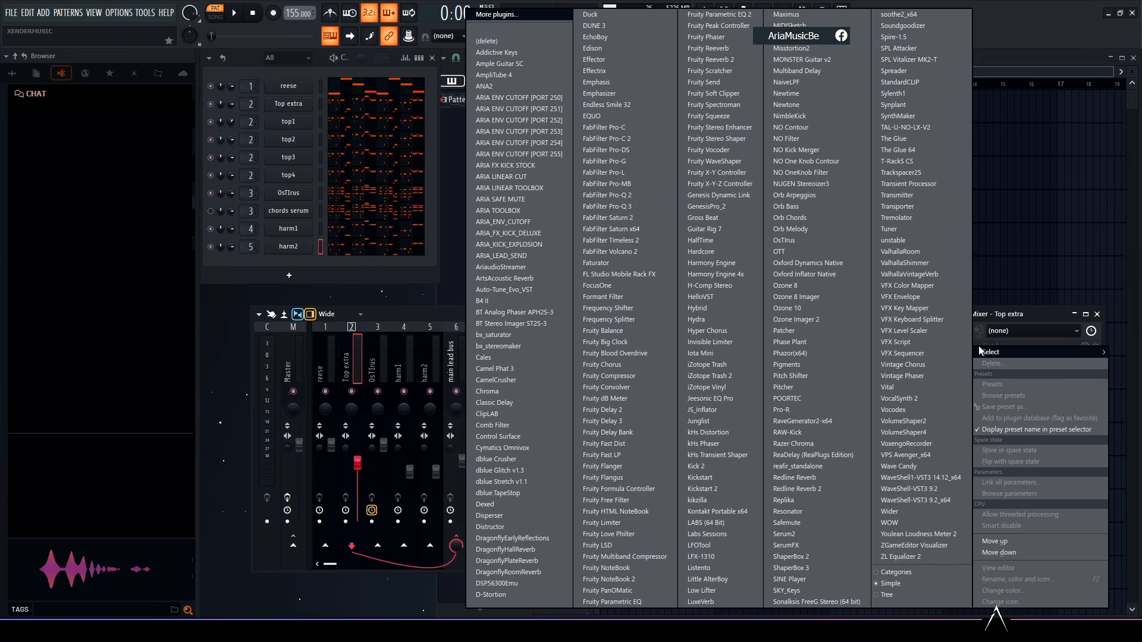
{"action": "left_click", "coordinate": [917, 555]}
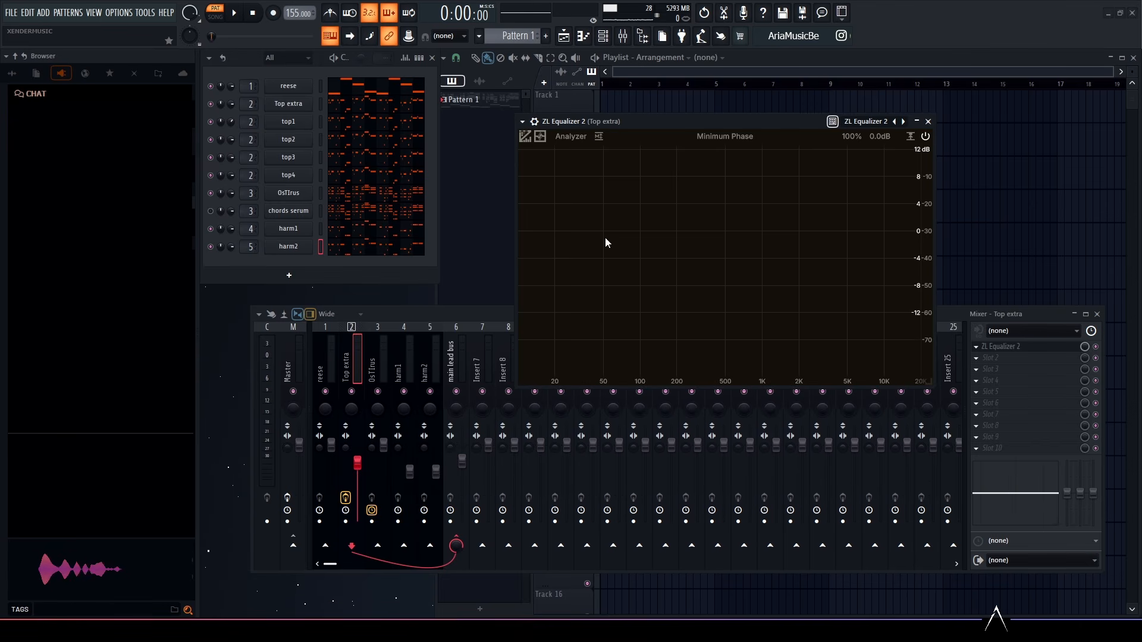
{"action": "double_click", "coordinate": [736, 229]}
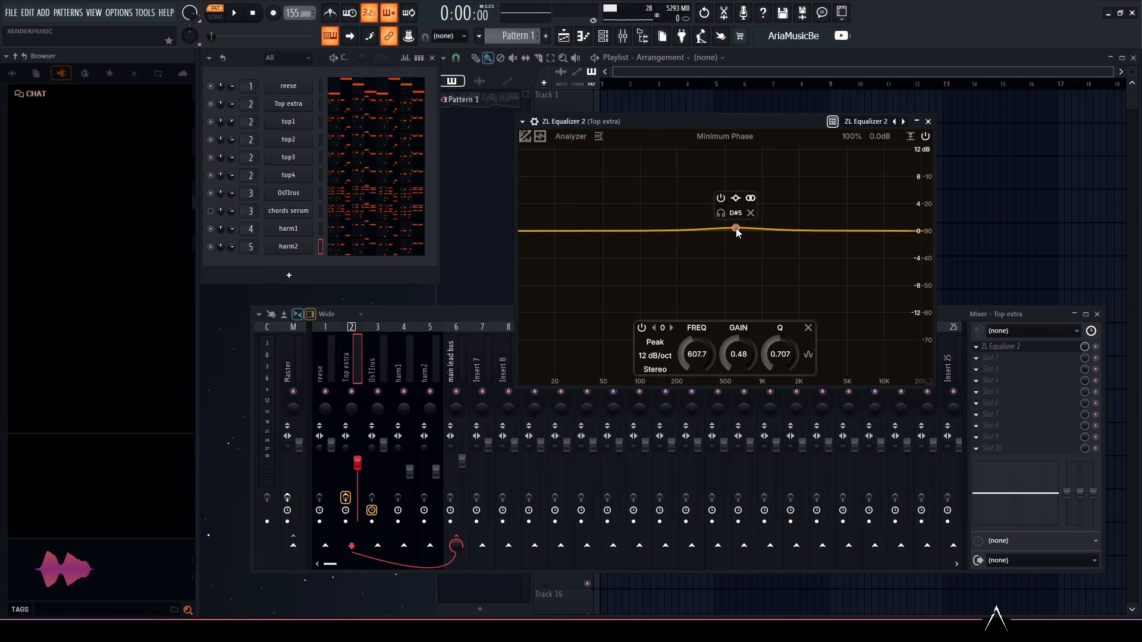
{"action": "left_click_drag", "start_coordinate": [736, 229], "coordinate": [737, 211]}
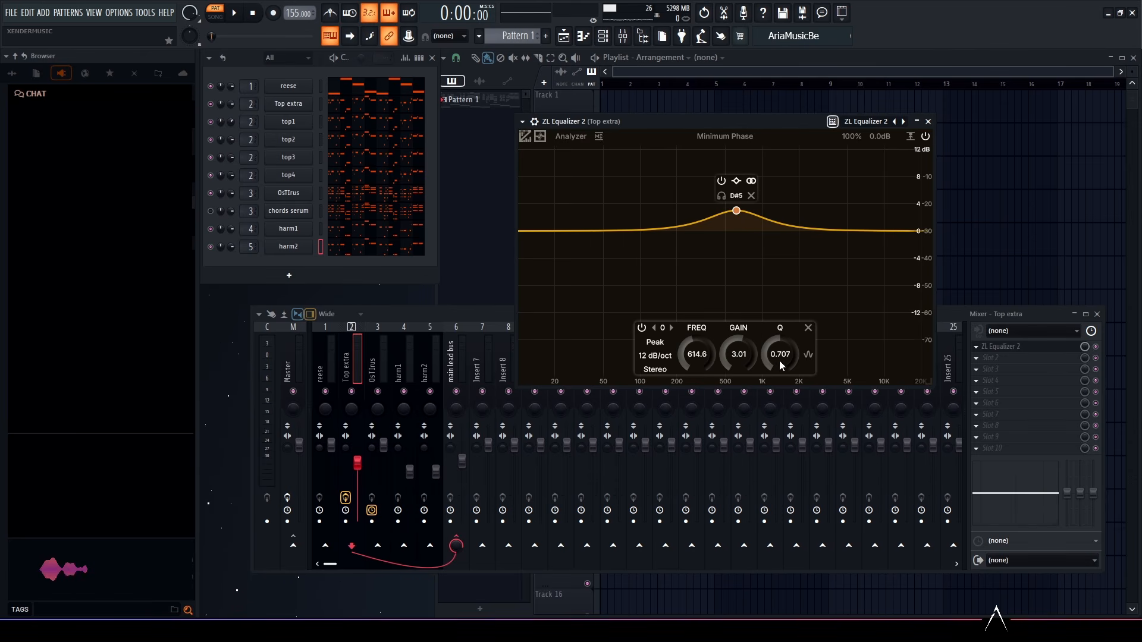
{"action": "scroll", "coordinate": [781, 359], "scroll_direction": "up", "scroll_amount": 4}
{"action": "scroll", "coordinate": [781, 359], "scroll_direction": "down", "scroll_amount": 1}
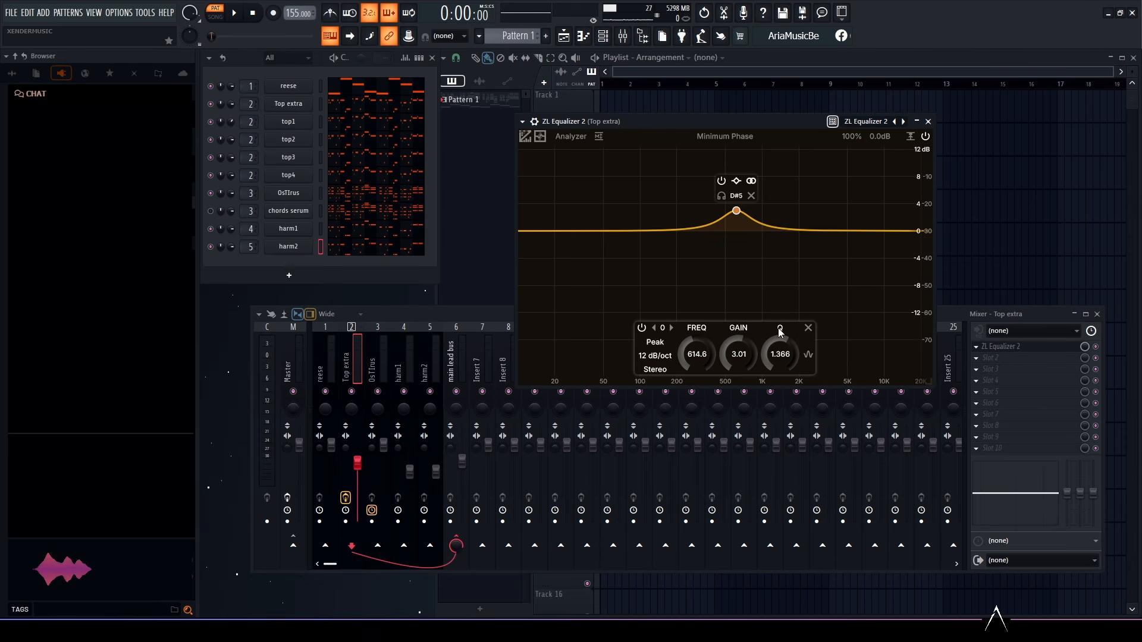
Step: Add a second peak boost of about 2.75 dB near 1246 Hz to the Top extra equalizer and narrow it to a Q above 2
{"action": "left_click", "coordinate": [773, 232]}
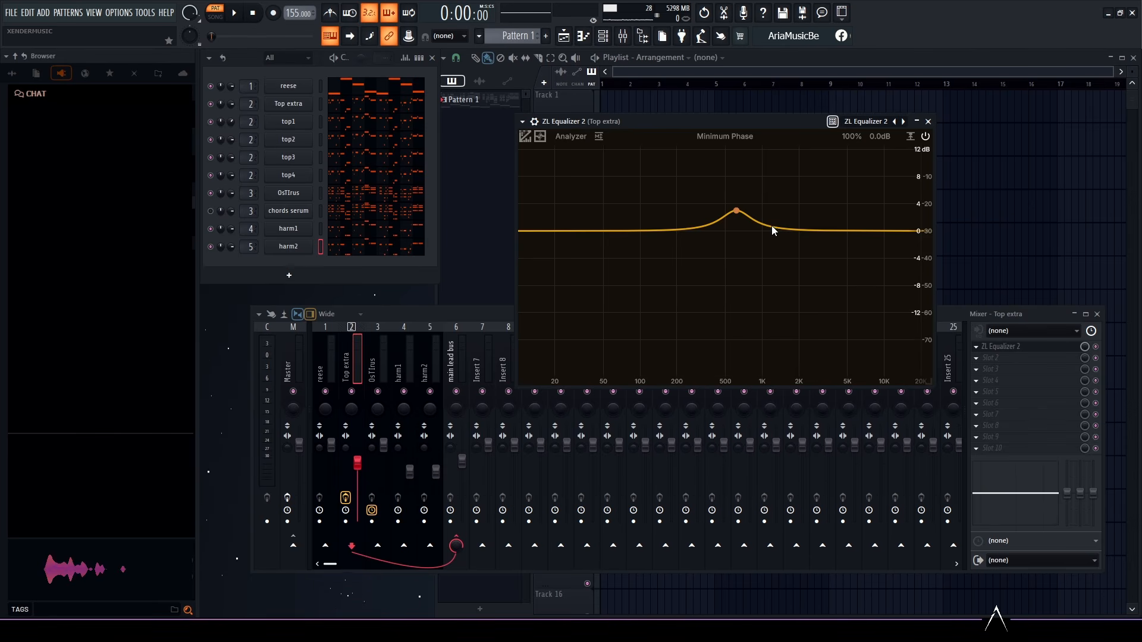
{"action": "double_click", "coordinate": [772, 227]}
{"action": "left_click_drag", "start_coordinate": [771, 226], "coordinate": [774, 213]}
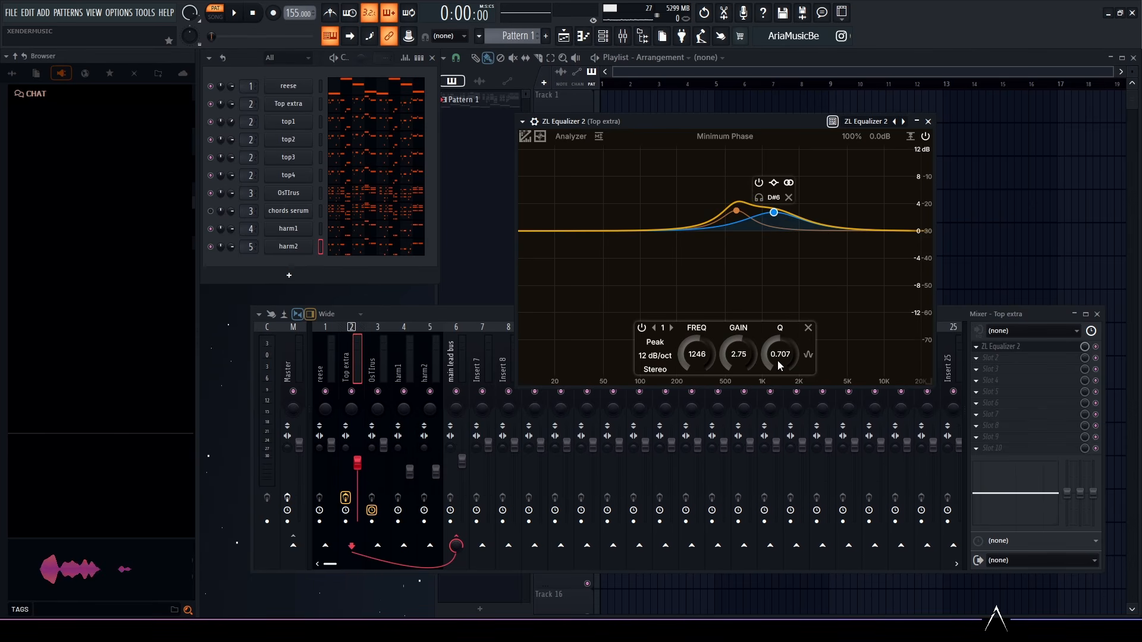
{"action": "left_click_drag", "start_coordinate": [778, 361], "coordinate": [777, 348]}
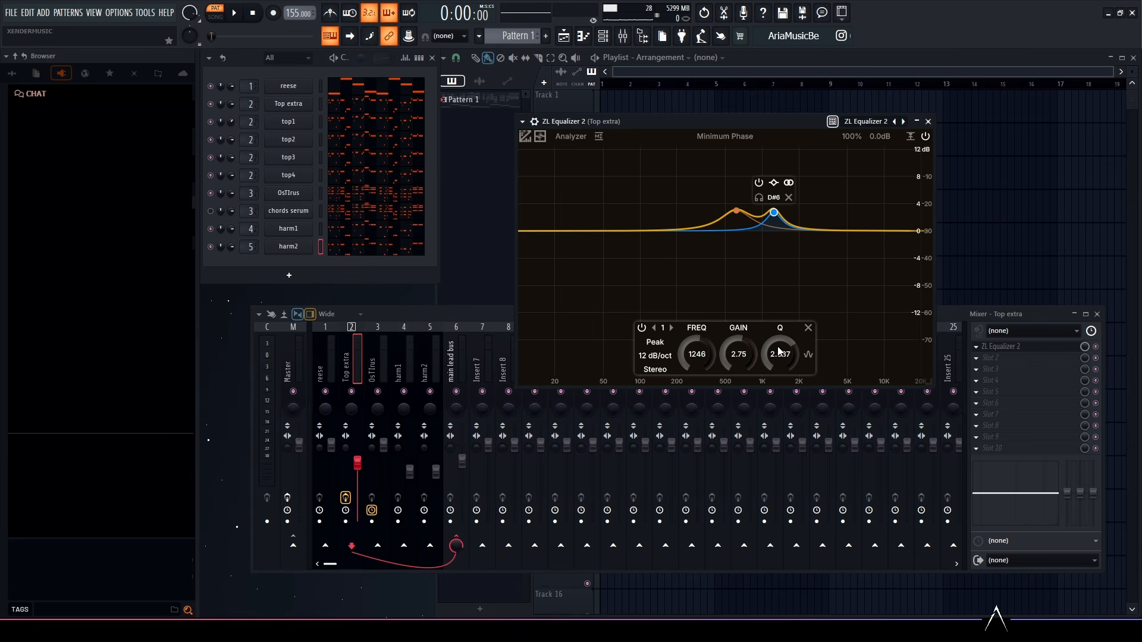
Step: Add a high shelf boosting about 2.3 dB from around 4844 Hz to the Top extra equalizer, and close its window
{"action": "double_click", "coordinate": [891, 230]}
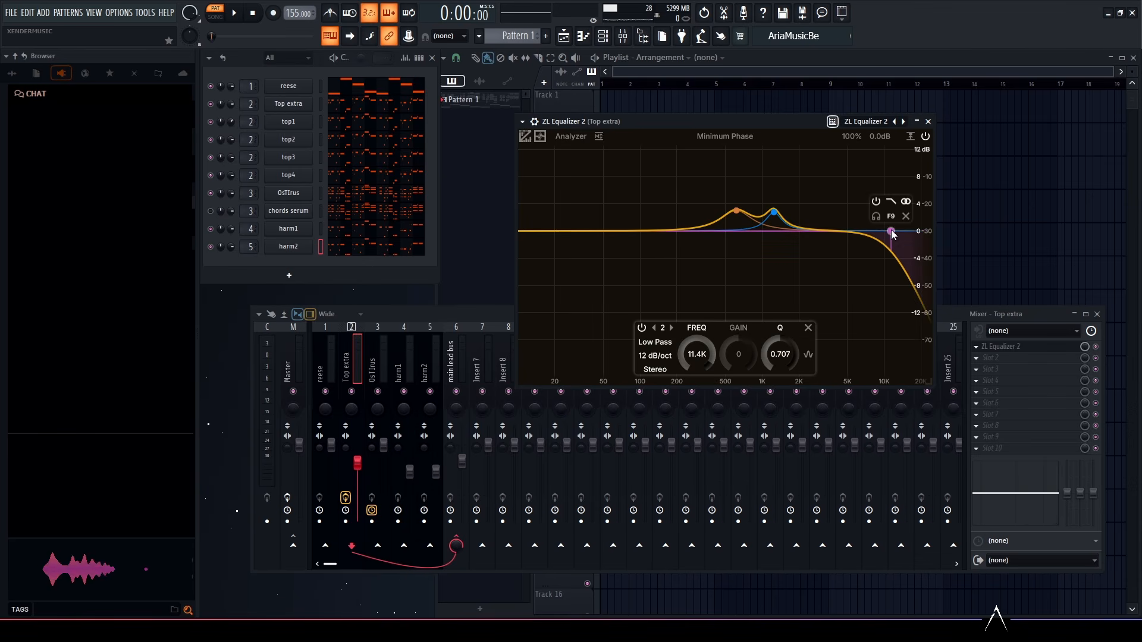
{"action": "left_click", "coordinate": [657, 343]}
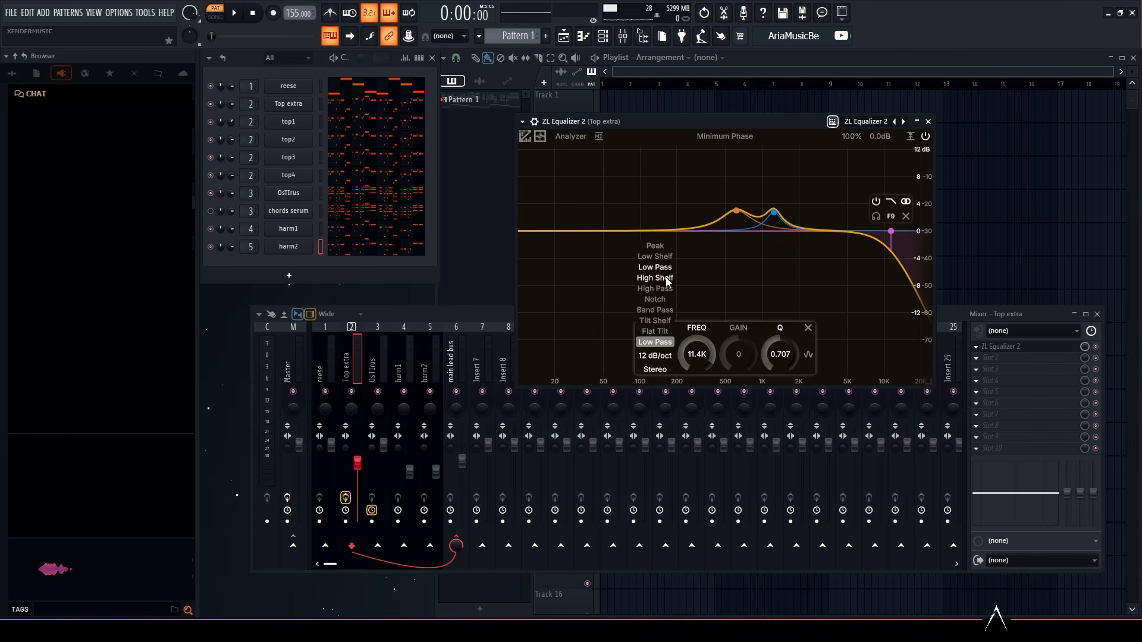
{"action": "left_click", "coordinate": [657, 354]}
{"action": "left_click_drag", "start_coordinate": [891, 231], "coordinate": [847, 225]}
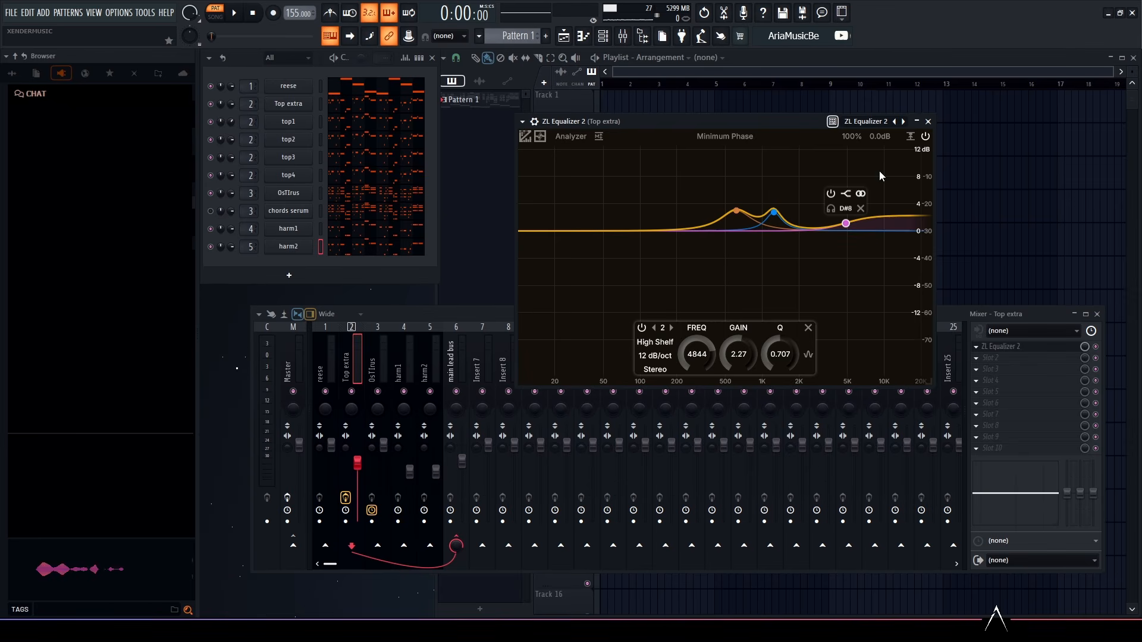
{"action": "left_click", "coordinate": [928, 122]}
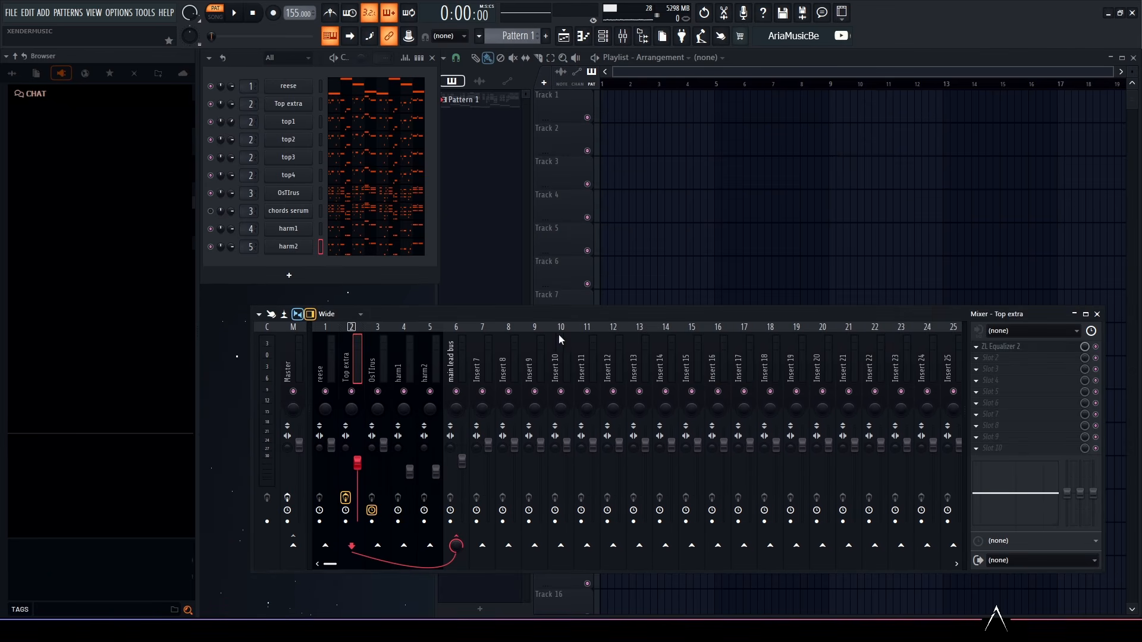
Step: Insert ZL Equalizer 2 in the first effect slot of the OsTIrus mixer track and move its window clear of the channel list
{"action": "left_click", "coordinate": [377, 365]}
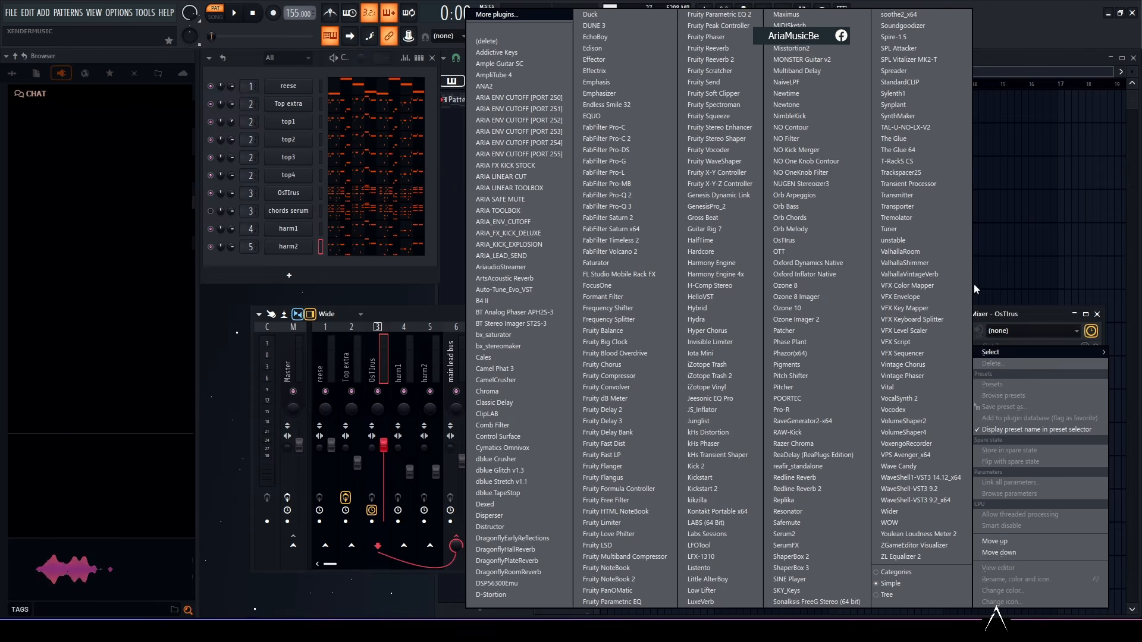
{"action": "left_click", "coordinate": [978, 348]}
{"action": "left_click", "coordinate": [897, 557]}
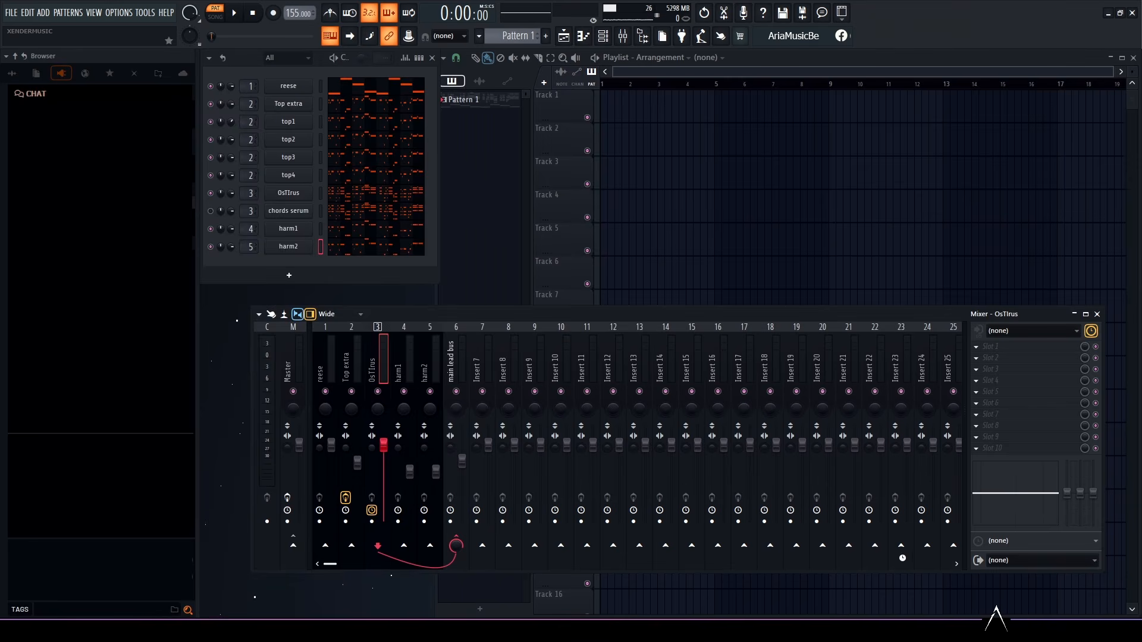
{"action": "left_click_drag", "start_coordinate": [428, 113], "coordinate": [772, 113]}
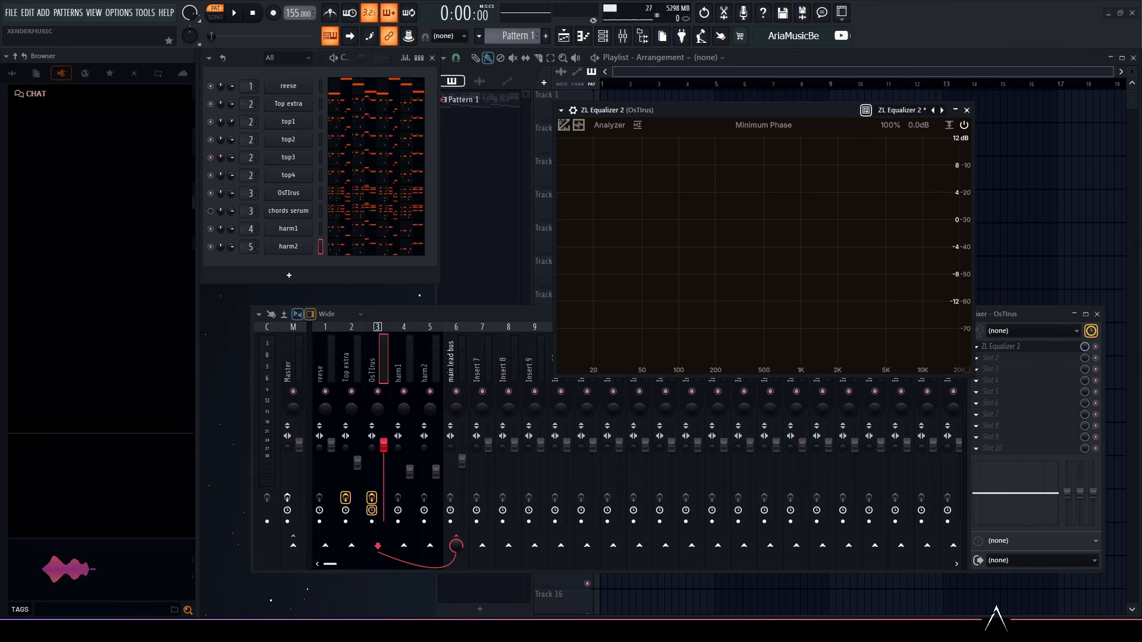
Step: Add a high shelf of about 4 dB near 2499 Hz to the OsTIrus equalizer, and delete the stray peak band at 4187 Hz
{"action": "double_click", "coordinate": [877, 219]}
{"action": "left_click", "coordinate": [693, 330]}
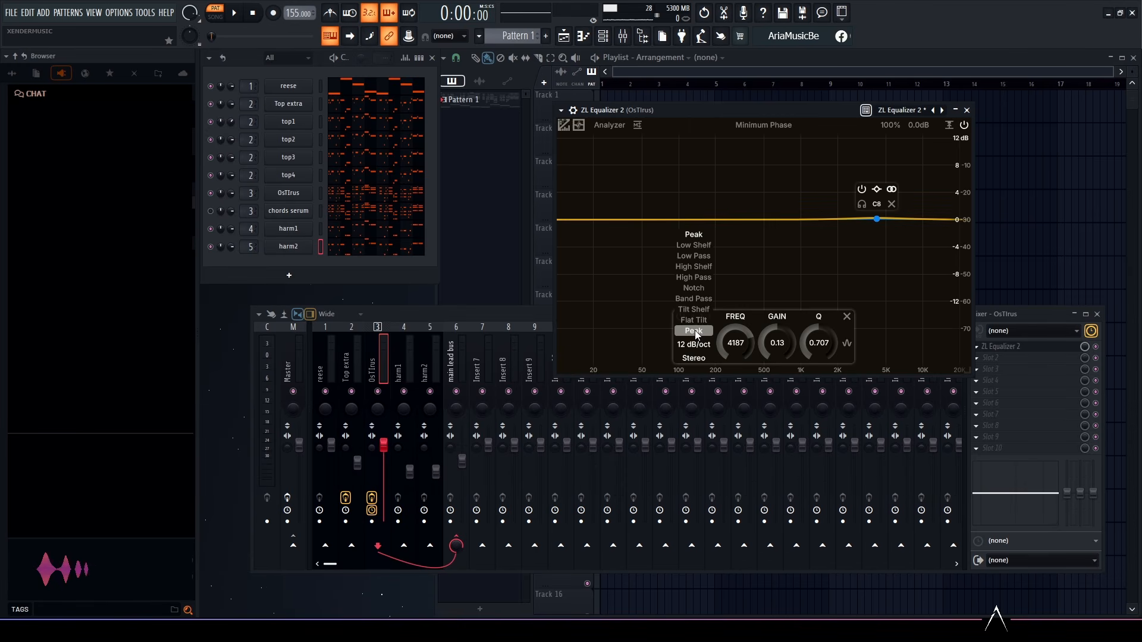
{"action": "left_click", "coordinate": [705, 268]}
{"action": "left_click_drag", "start_coordinate": [877, 218], "coordinate": [849, 209]}
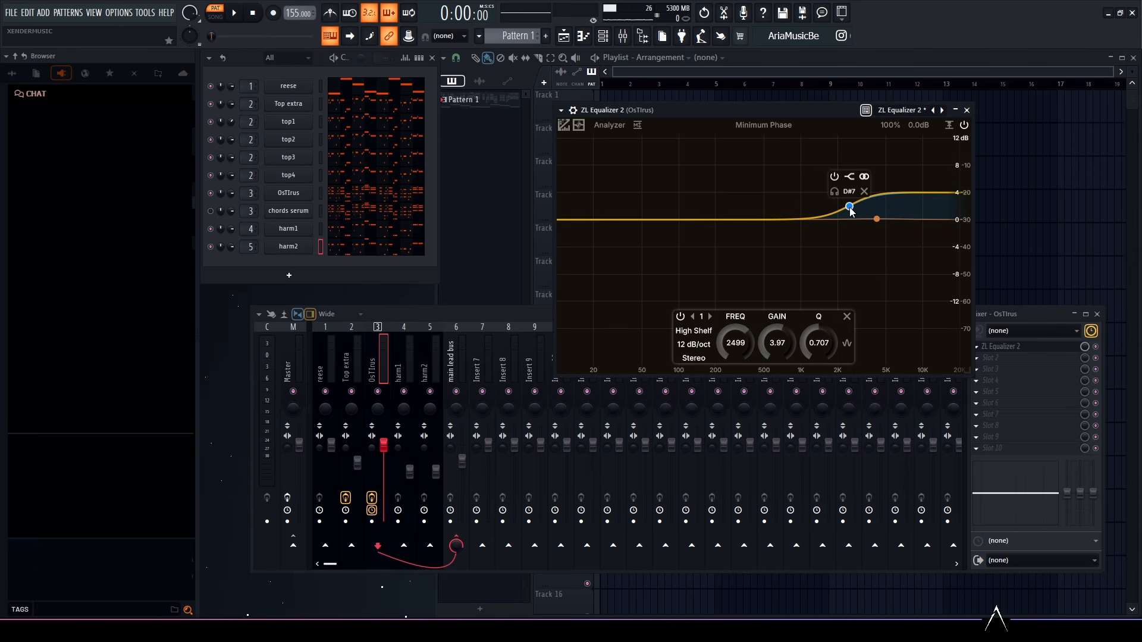
{"action": "left_click", "coordinate": [877, 218]}
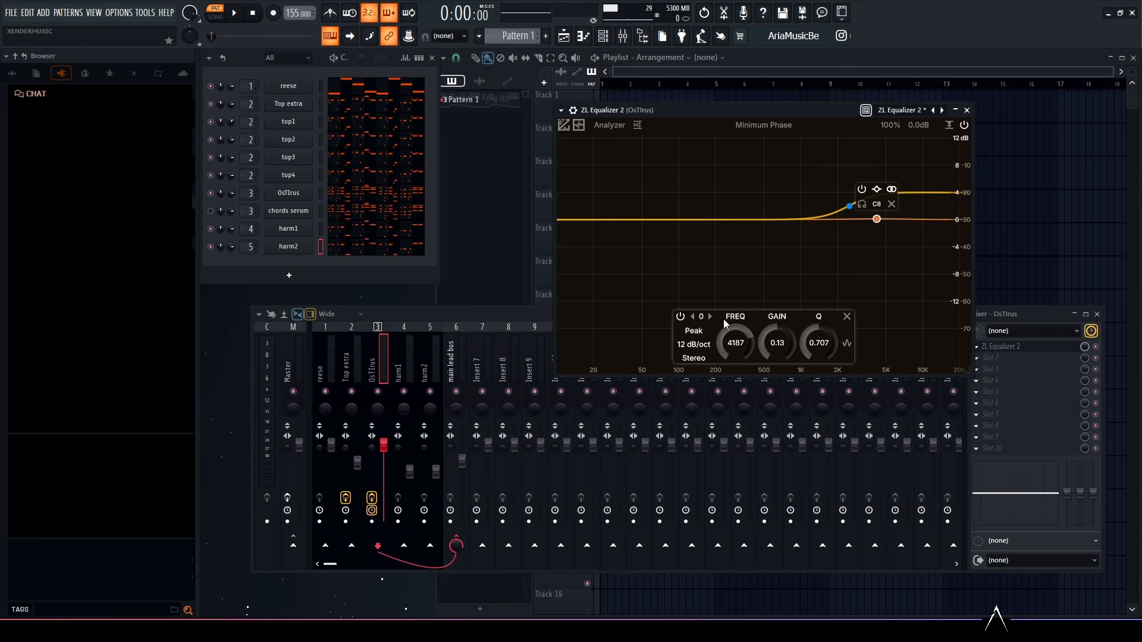
{"action": "left_click", "coordinate": [846, 317]}
Step: Steepen the OsTIrus high shelf to 48 dB/oct and set it to about 2.2 dB near 2556 Hz
{"action": "left_click_drag", "start_coordinate": [849, 208], "coordinate": [853, 211]}
{"action": "left_click", "coordinate": [693, 344]}
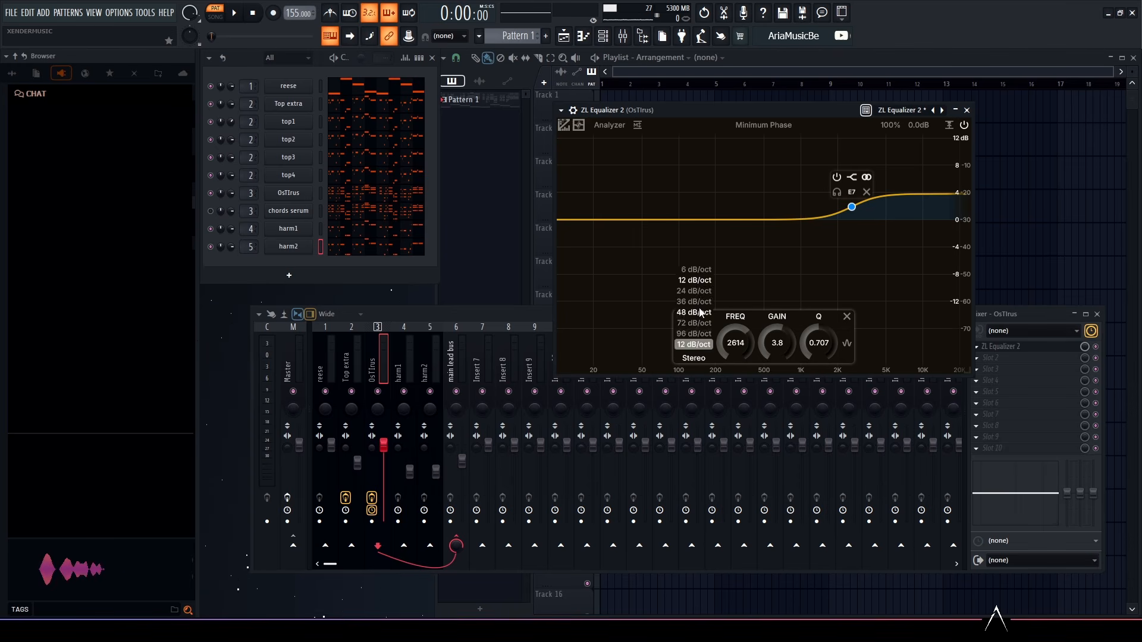
{"action": "left_click", "coordinate": [700, 312]}
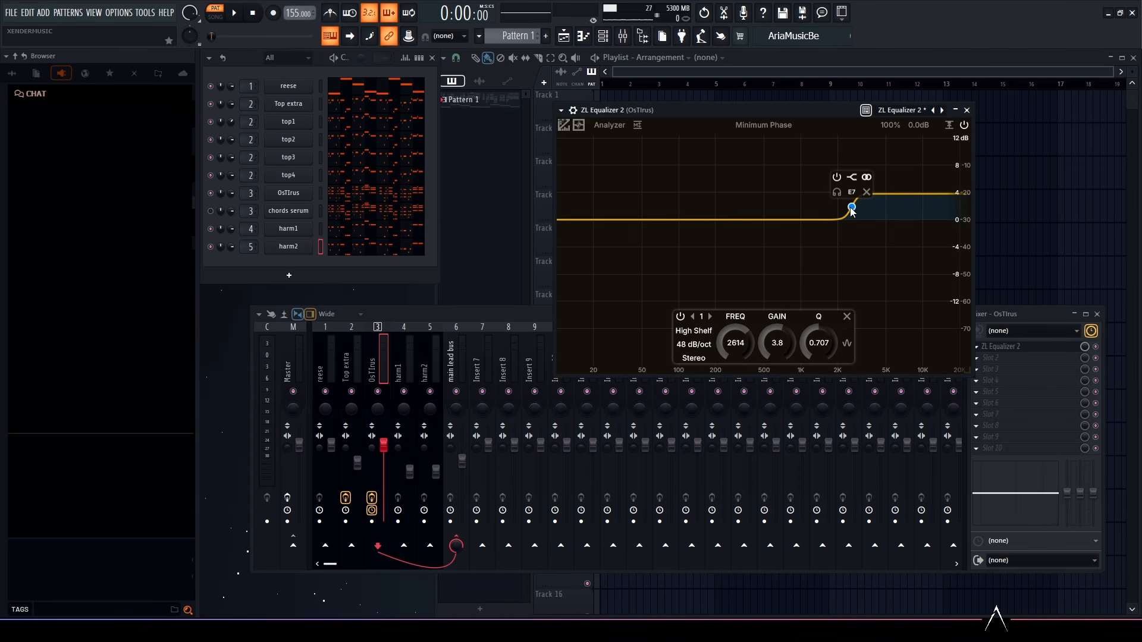
{"action": "left_click_drag", "start_coordinate": [851, 211], "coordinate": [850, 218]}
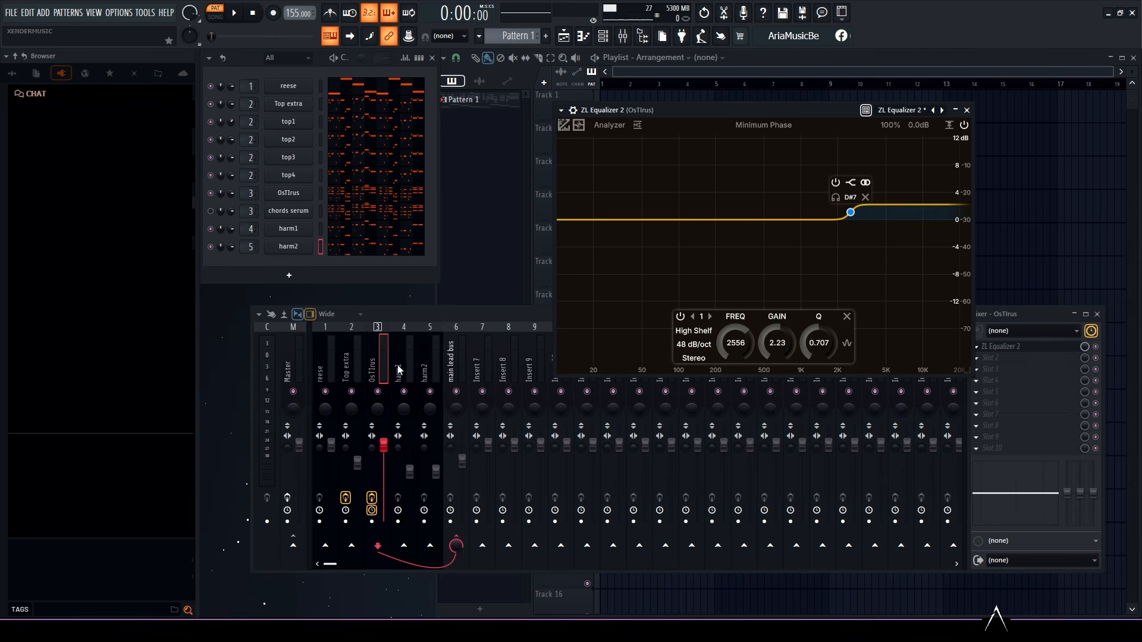
Step: Add Fruity Stereo Shaper after the equalizer on the OsTIrus mixer track and load its Stereoize 2 preset
{"action": "left_click", "coordinate": [966, 110]}
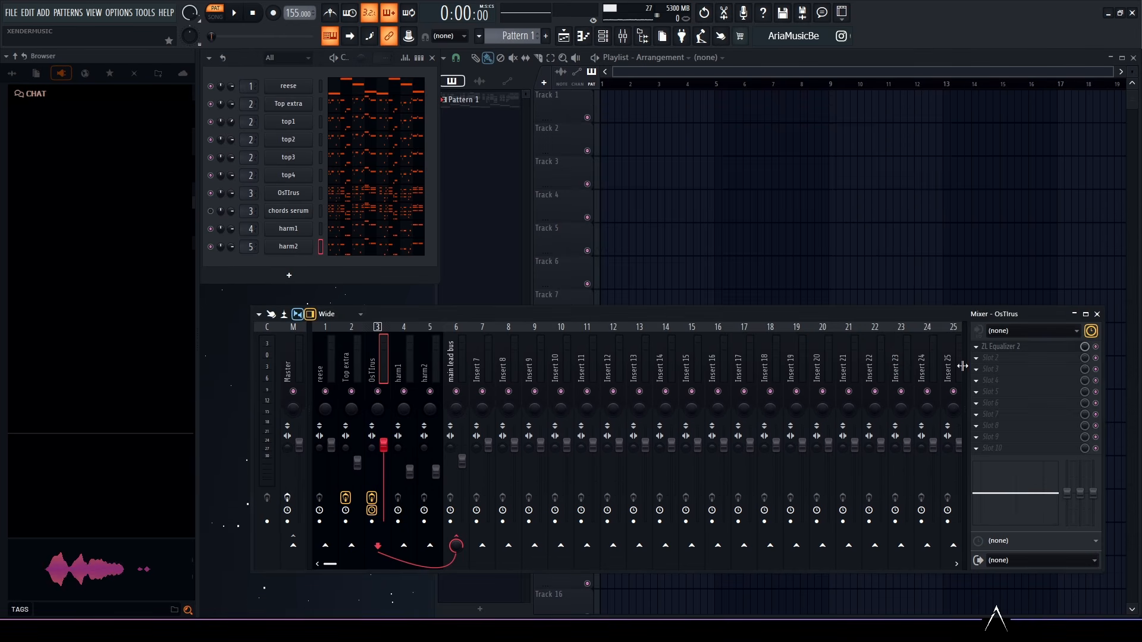
{"action": "left_click", "coordinate": [976, 359]}
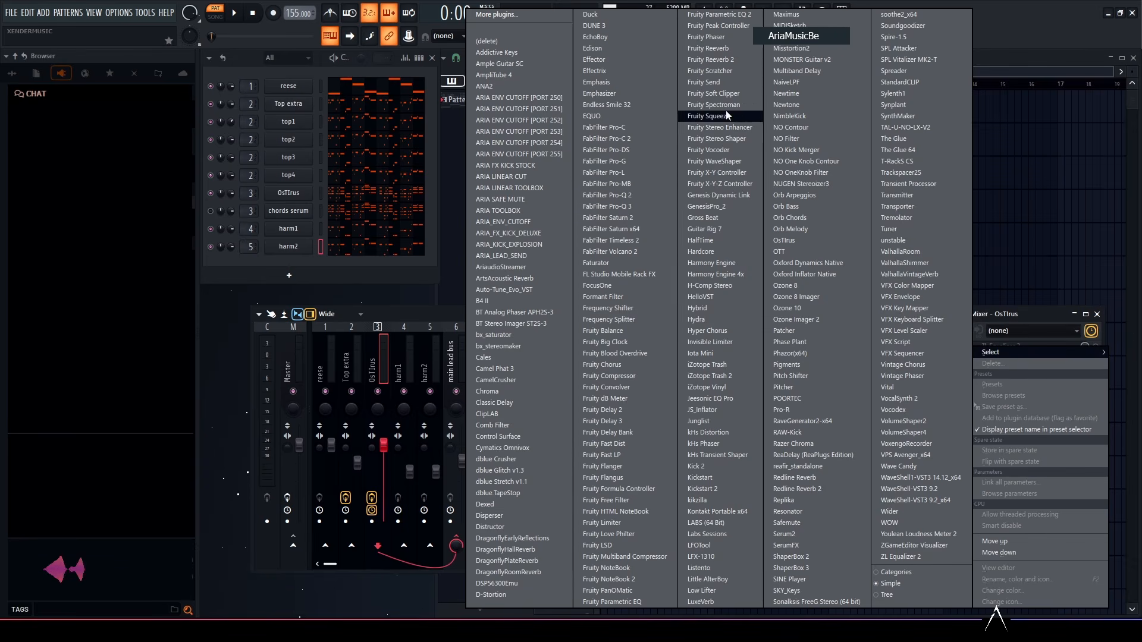
{"action": "left_click", "coordinate": [736, 138]}
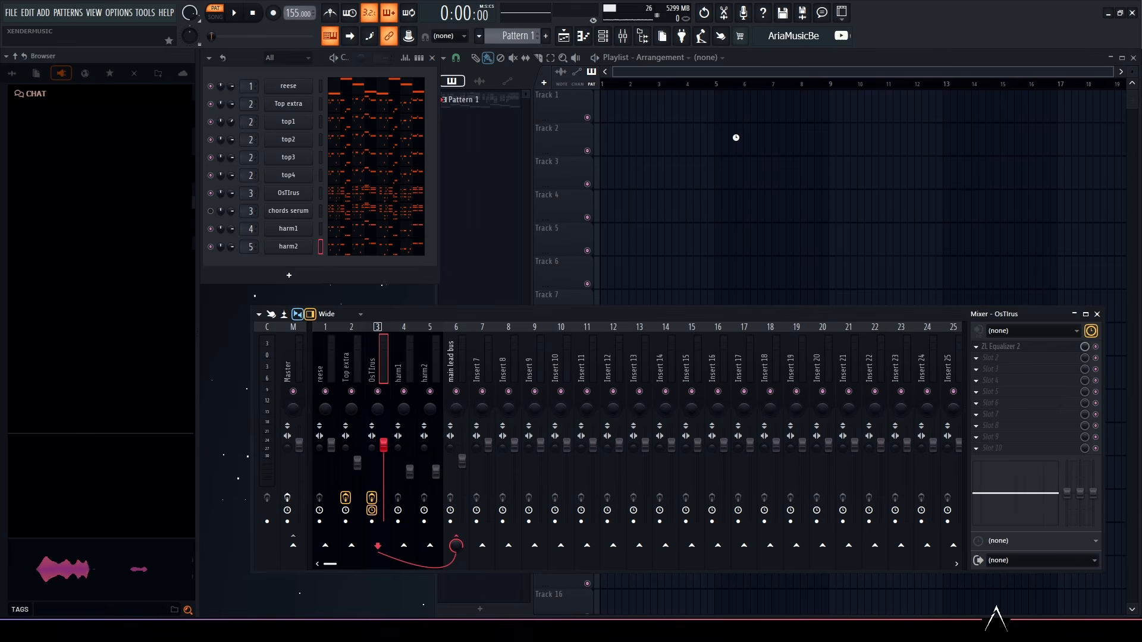
{"action": "left_click_drag", "start_coordinate": [323, 127], "coordinate": [732, 136]}
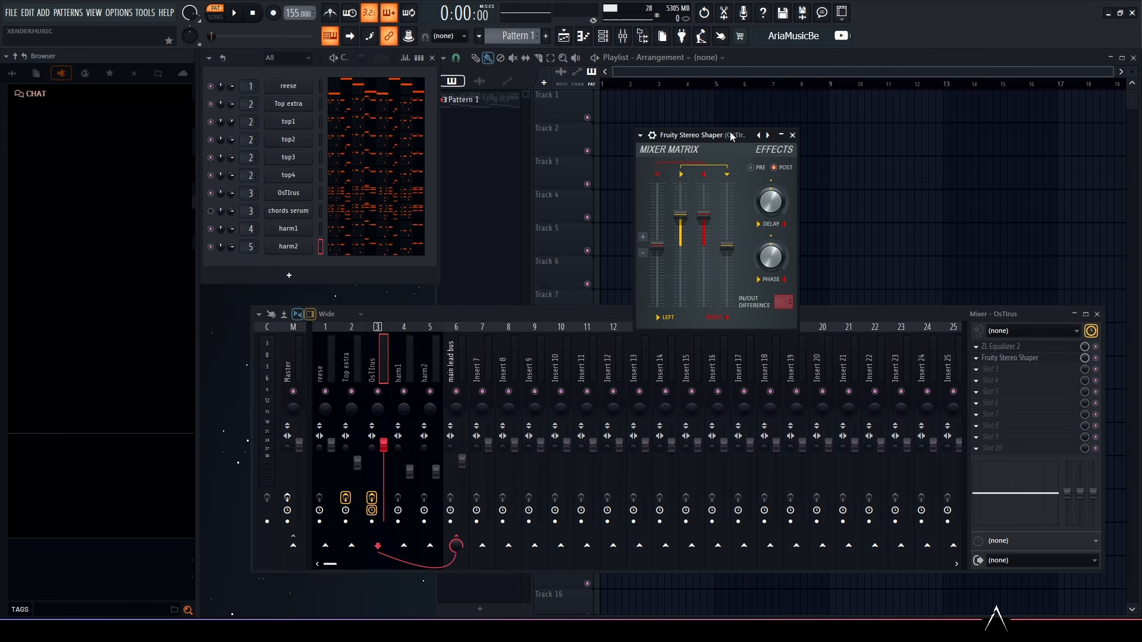
{"action": "left_click", "coordinate": [768, 135]}
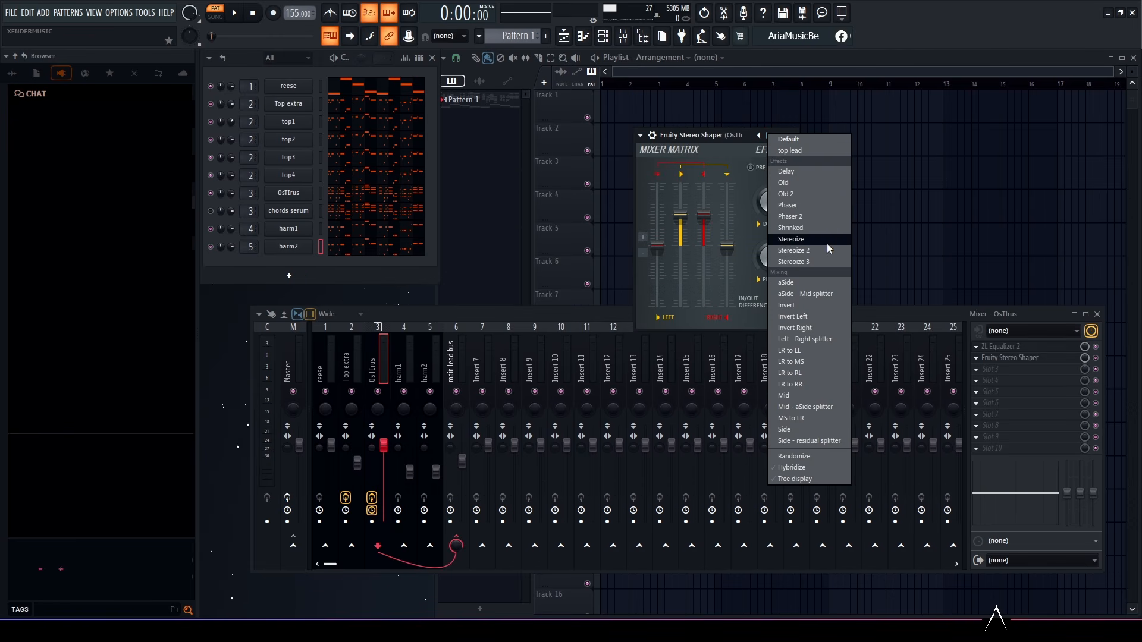
{"action": "left_click", "coordinate": [811, 250]}
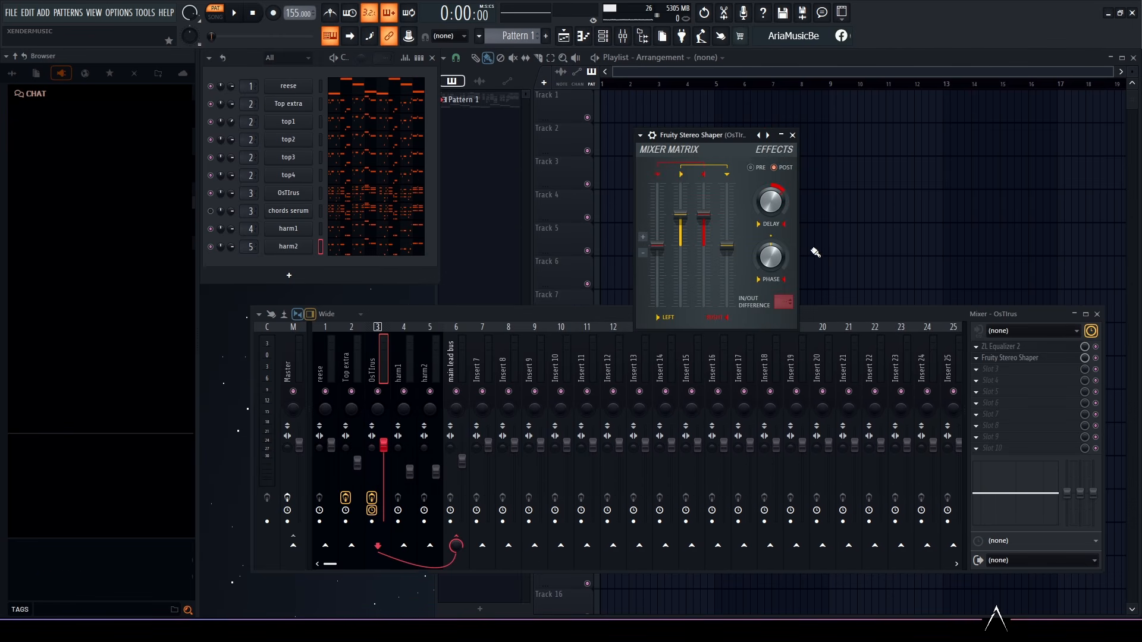
{"action": "left_click", "coordinate": [792, 135]}
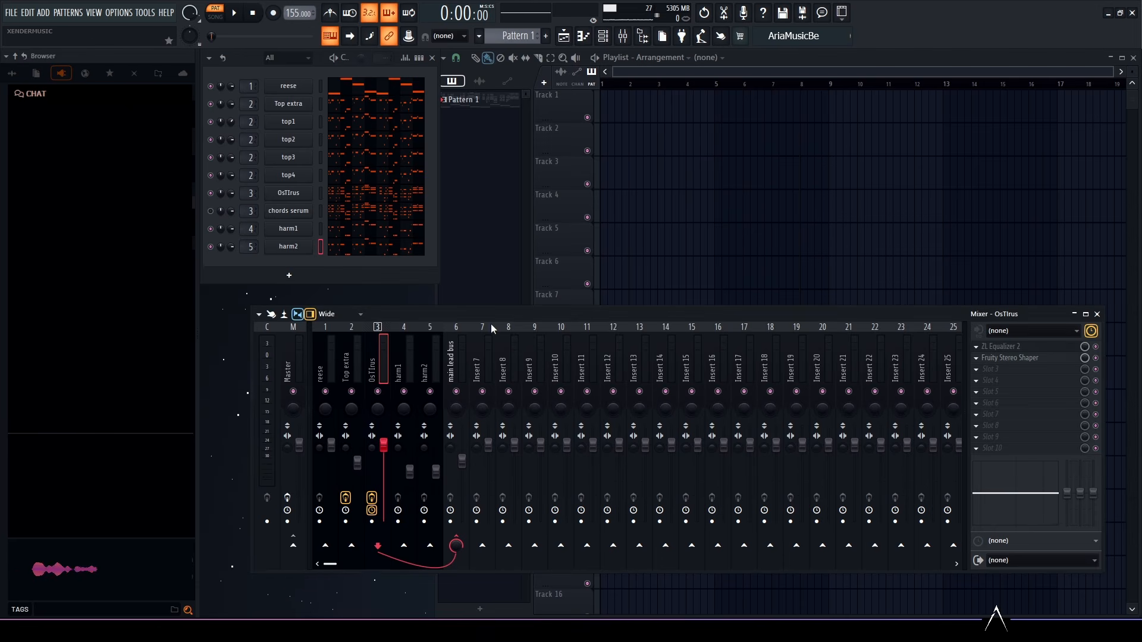
Step: Add ZL Equalizer 2 to the harm1 mixer track with a high-shelf boost of about 3.05 dB at about 4954 Hz
{"action": "left_click", "coordinate": [398, 364]}
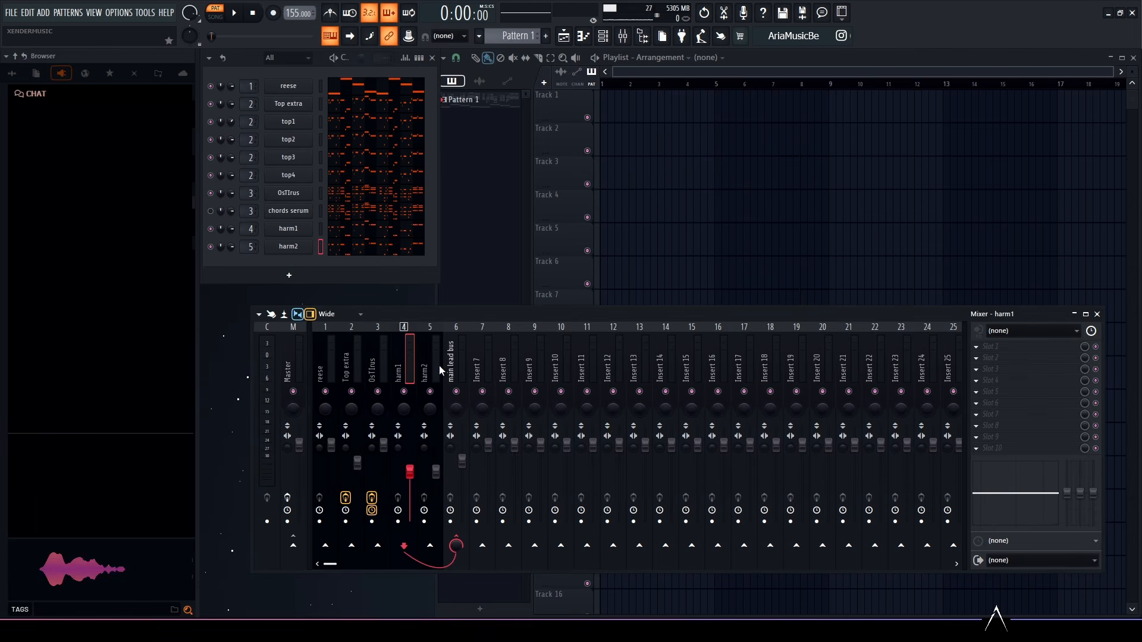
{"action": "left_click", "coordinate": [981, 353]}
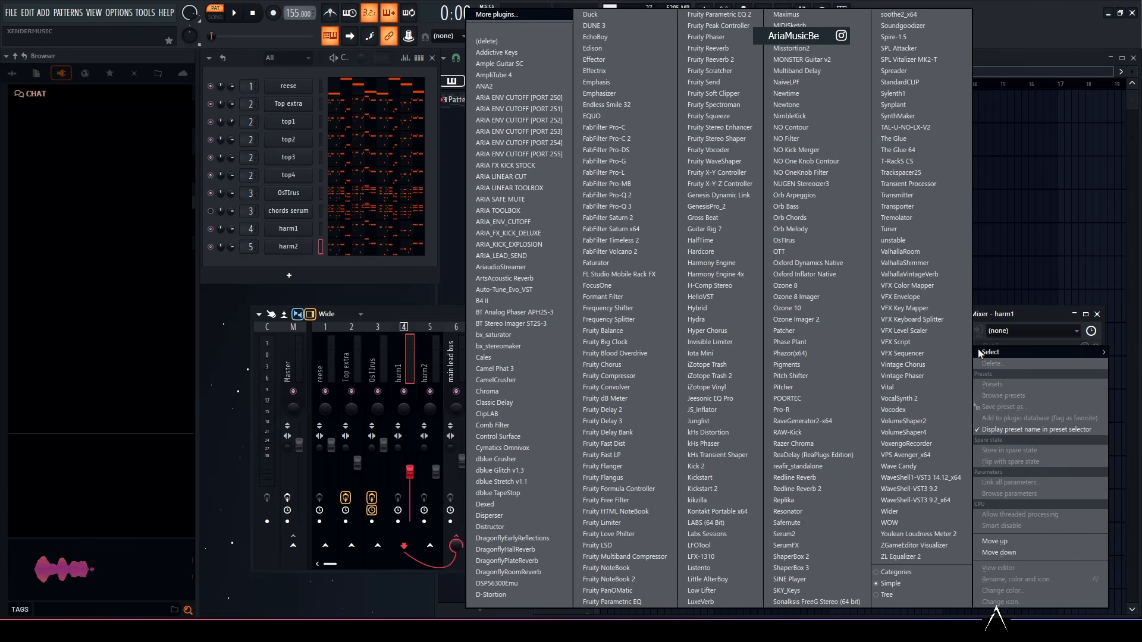
{"action": "left_click", "coordinate": [923, 558]}
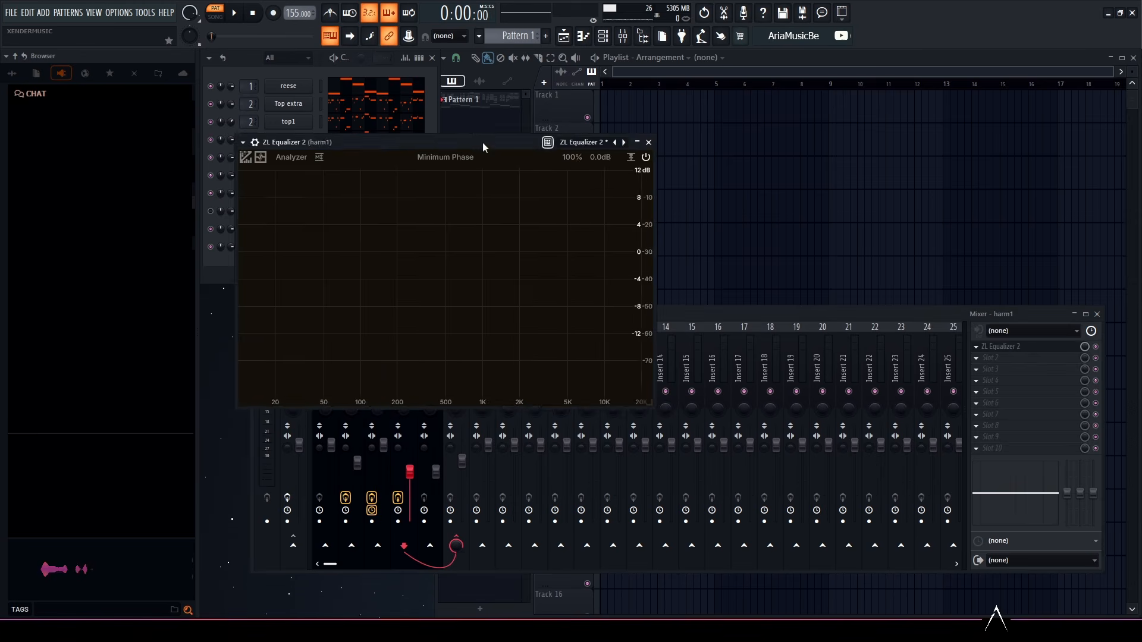
{"action": "left_click_drag", "start_coordinate": [481, 141], "coordinate": [736, 126]}
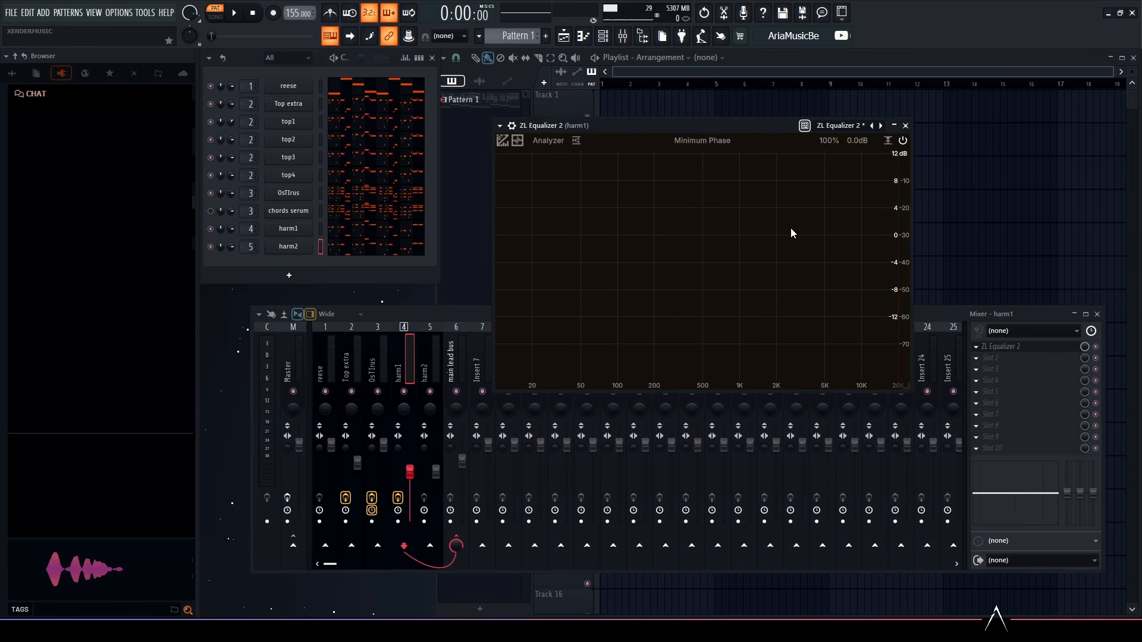
{"action": "double_click", "coordinate": [840, 232]}
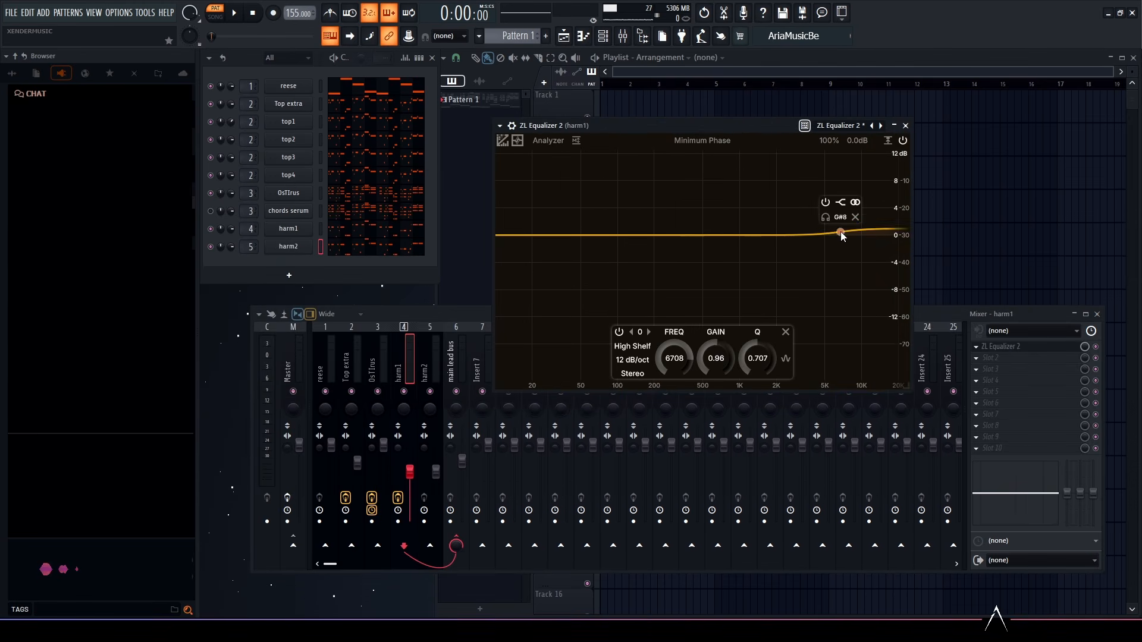
{"action": "left_click_drag", "start_coordinate": [841, 232], "coordinate": [836, 229]}
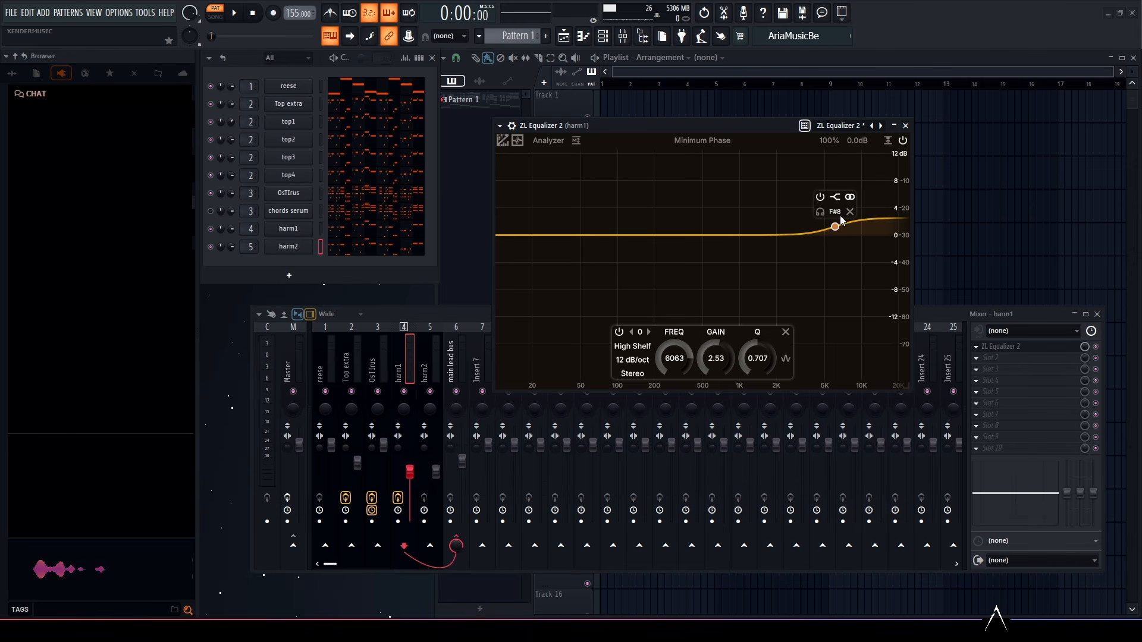
{"action": "left_click_drag", "start_coordinate": [835, 232], "coordinate": [826, 231]}
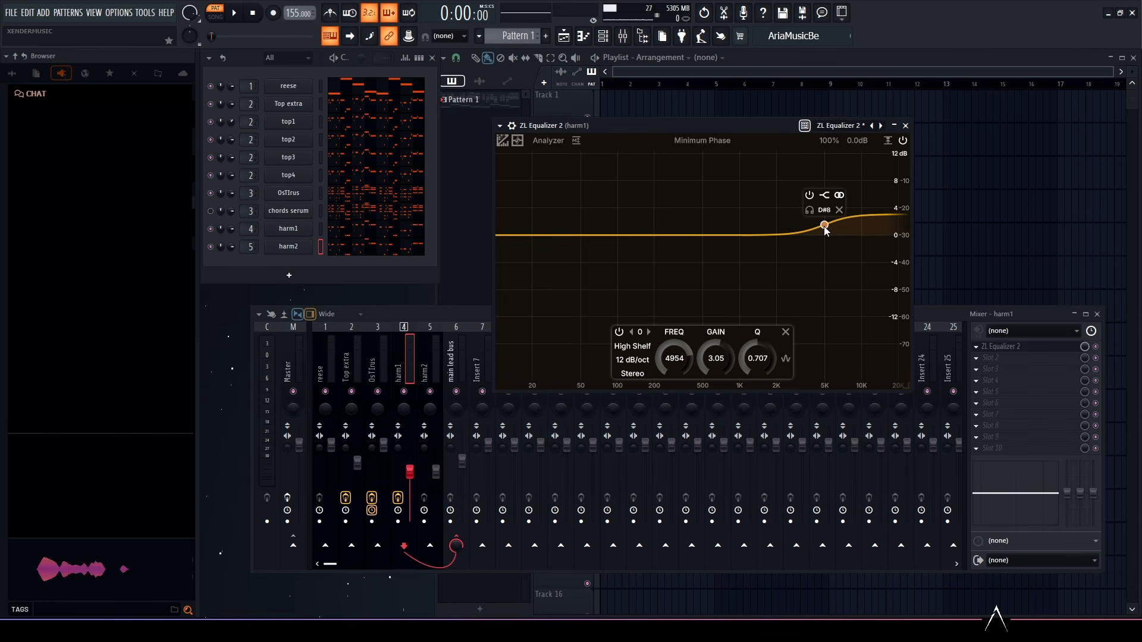
{"action": "left_click", "coordinate": [906, 126]}
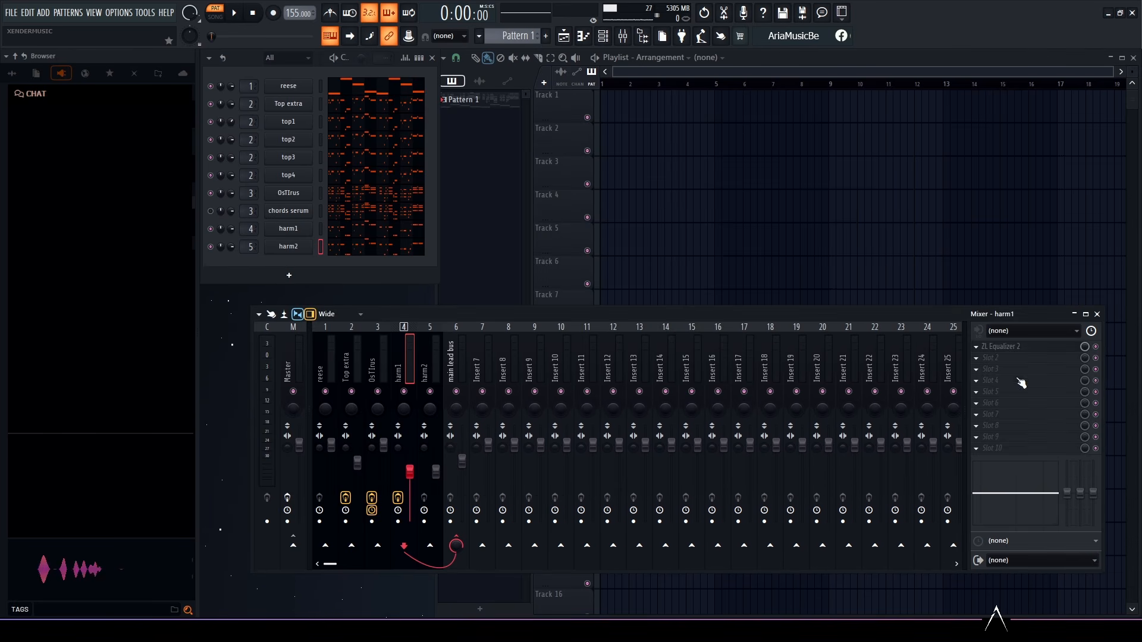
Step: Copy the ZL Equalizer 2 with its settings from harm1 to the harm2 mixer track, and play back the pattern
{"action": "left_click", "coordinate": [976, 348]}
{"action": "left_click_drag", "start_coordinate": [985, 406], "coordinate": [514, 397]}
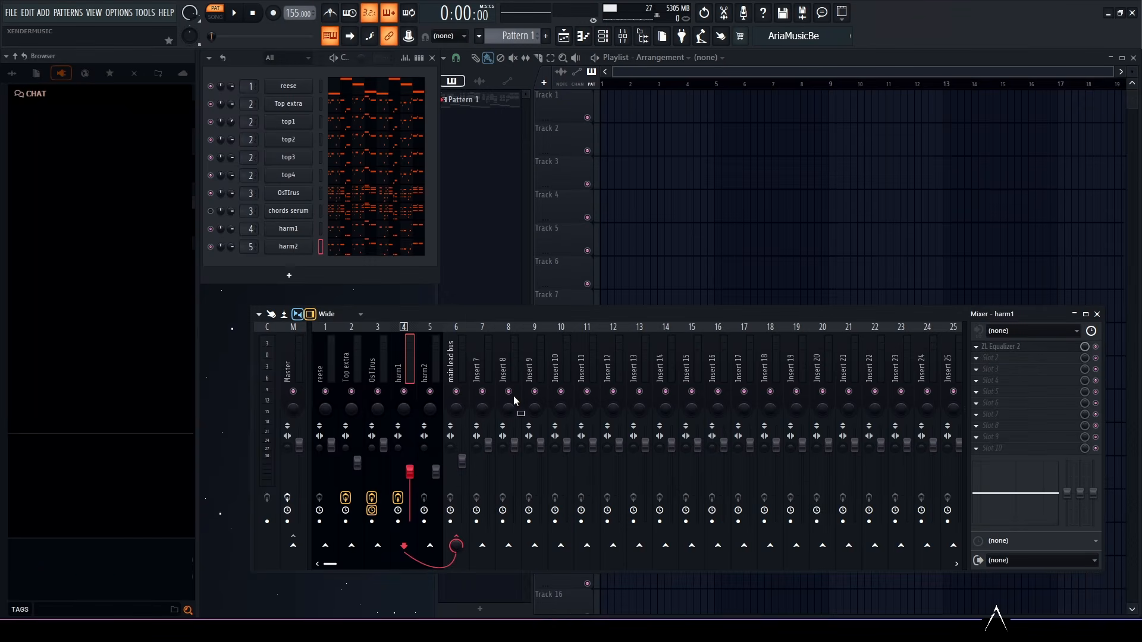
{"action": "left_click_drag", "start_coordinate": [429, 372], "coordinate": [427, 369]}
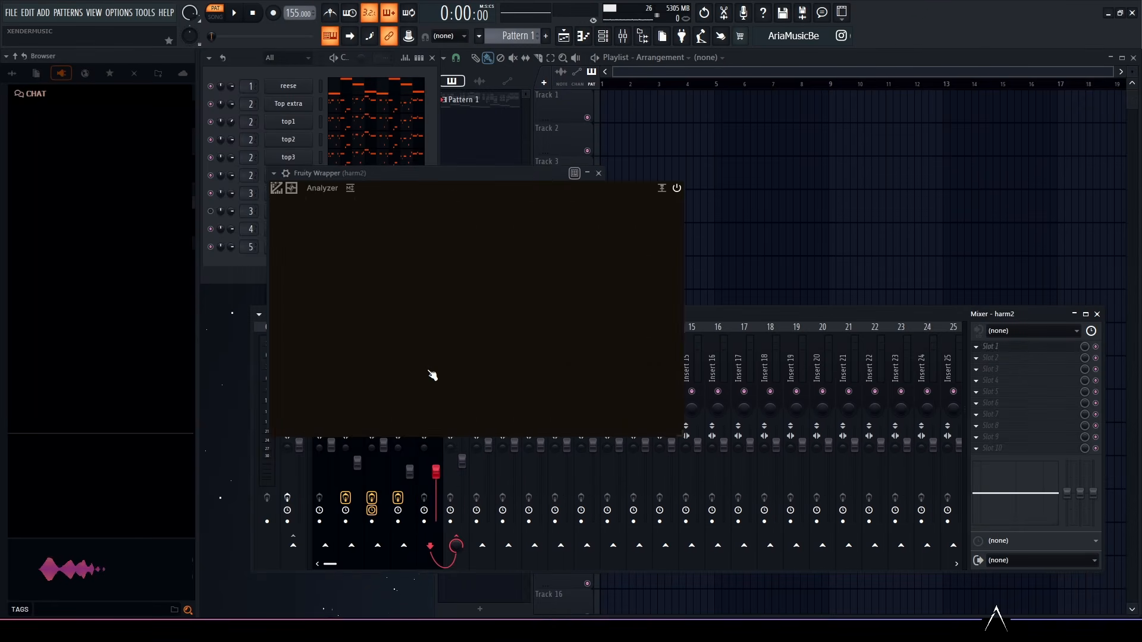
{"action": "left_click", "coordinate": [679, 173]}
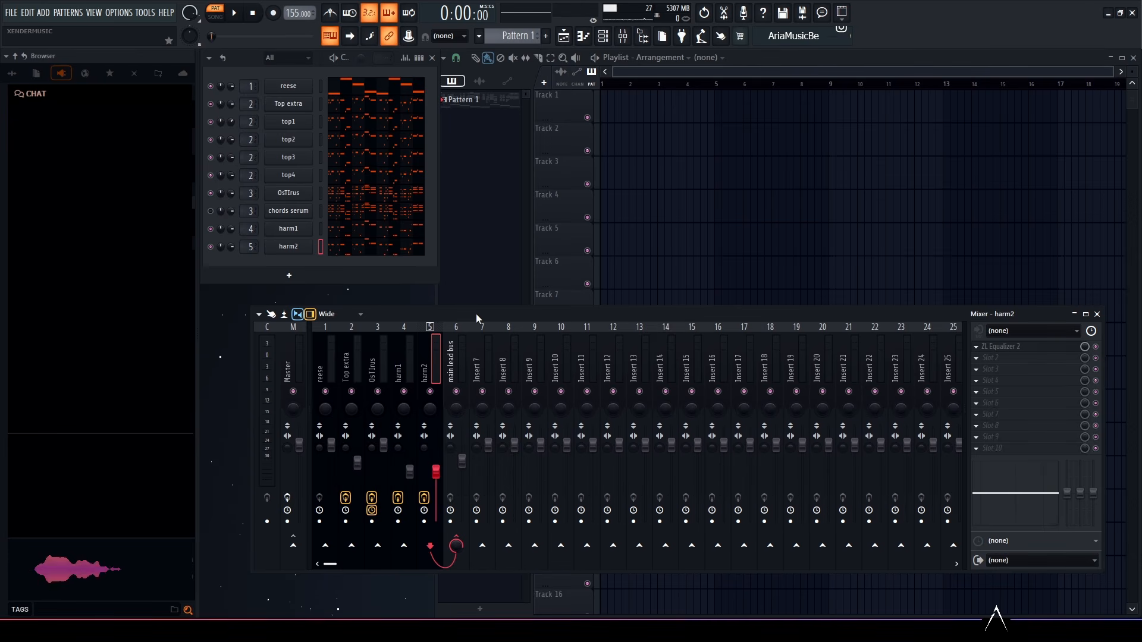
{"action": "key", "text": "space"}
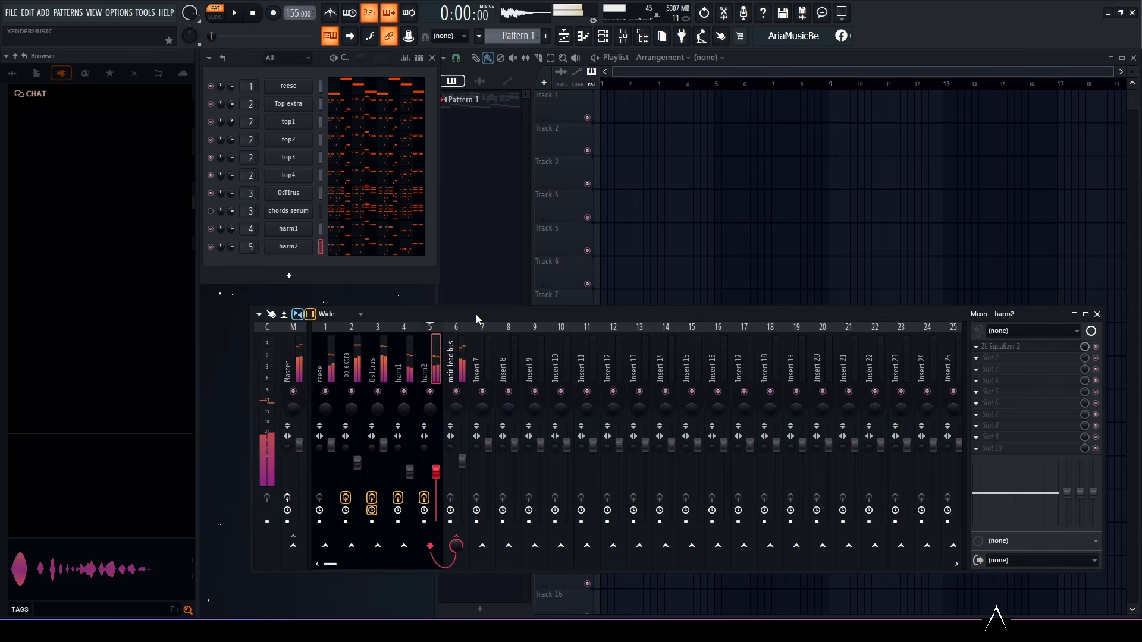
{"action": "key", "text": "space"}
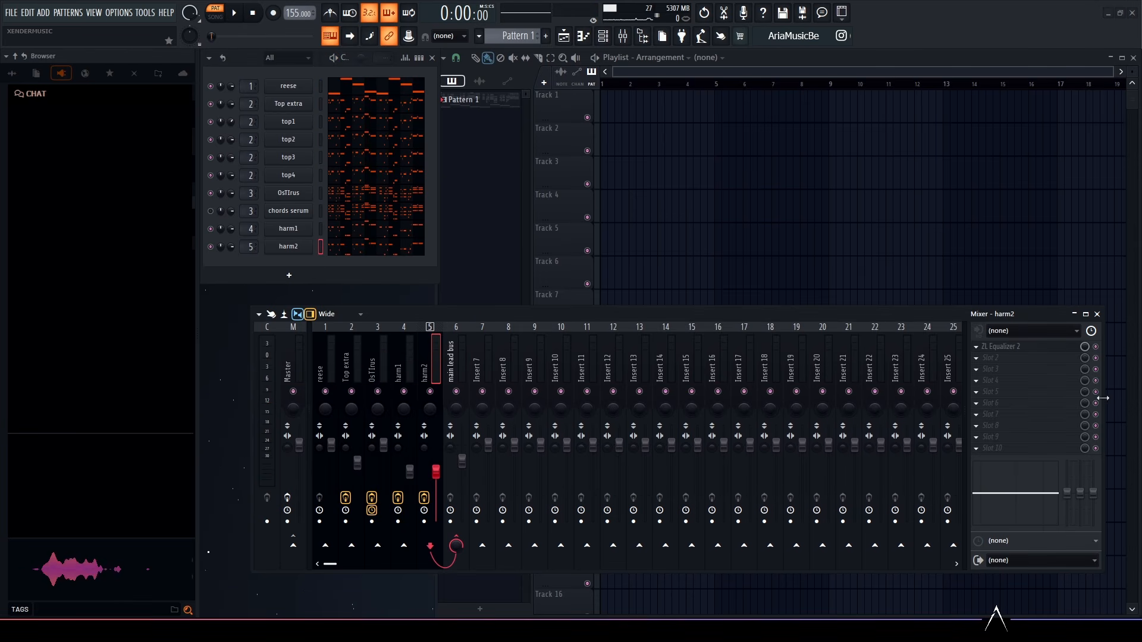
Step: Add ZL Equalizer 2 to the main lead bus with a 96 dB/oct high-pass filter at 200 Hz
{"action": "left_click", "coordinate": [457, 368]}
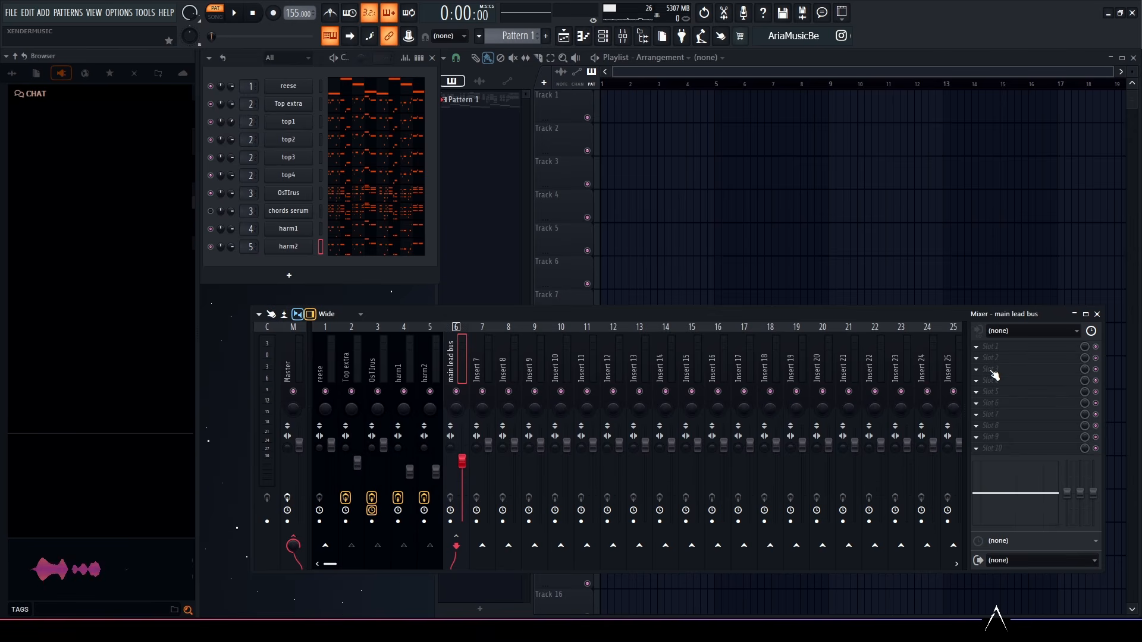
{"action": "left_click", "coordinate": [981, 348]}
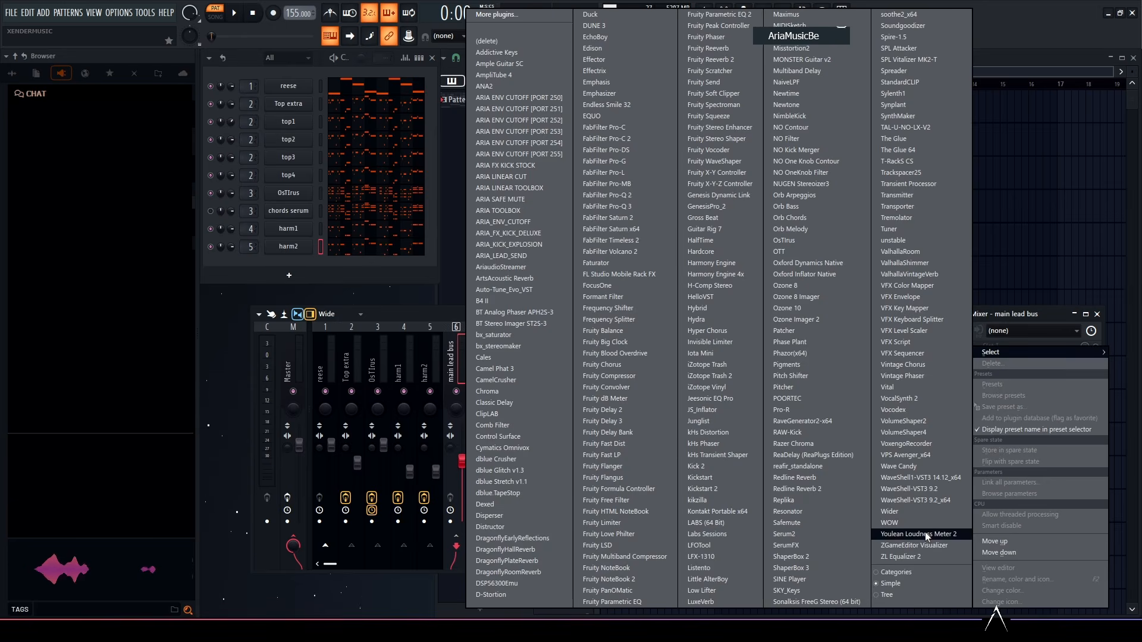
{"action": "left_click", "coordinate": [914, 557]}
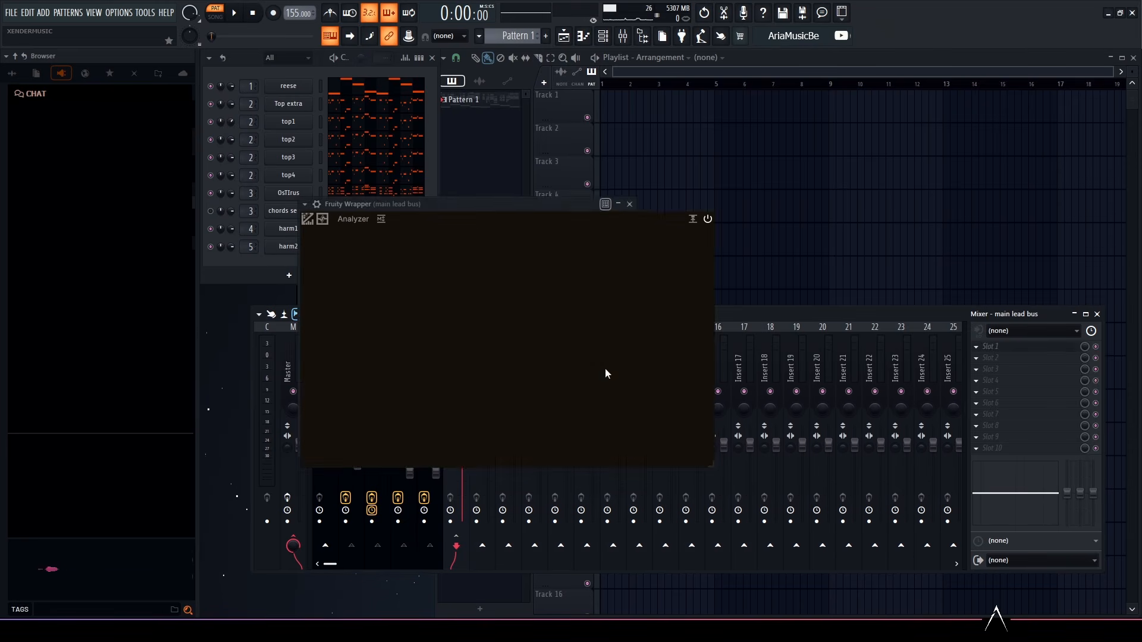
{"action": "double_click", "coordinate": [325, 318]}
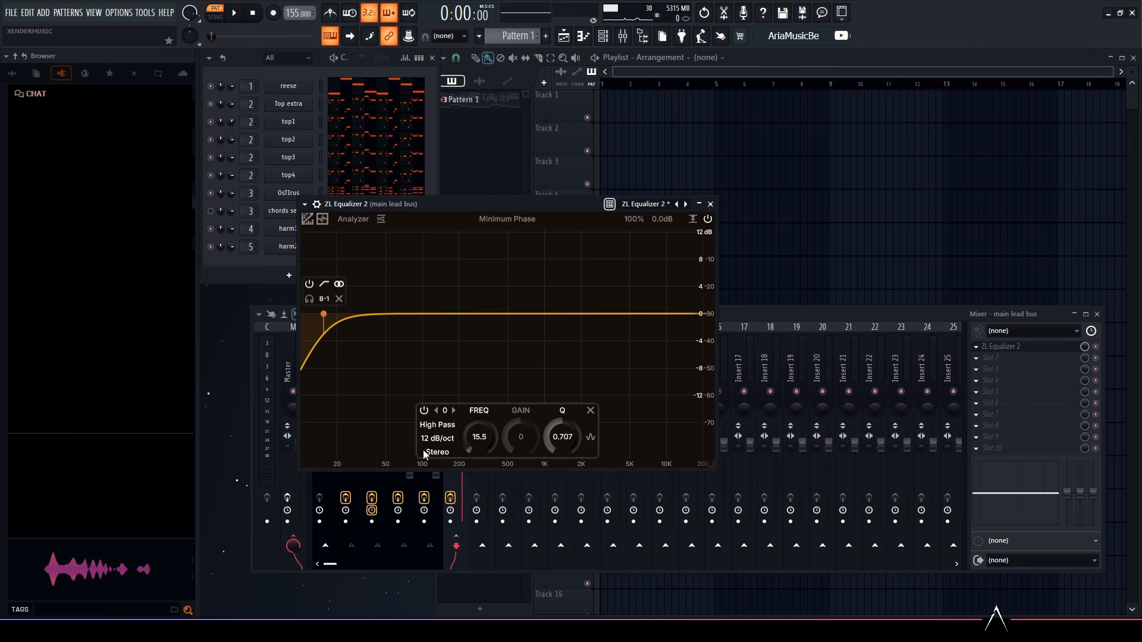
{"action": "left_click", "coordinate": [436, 439]}
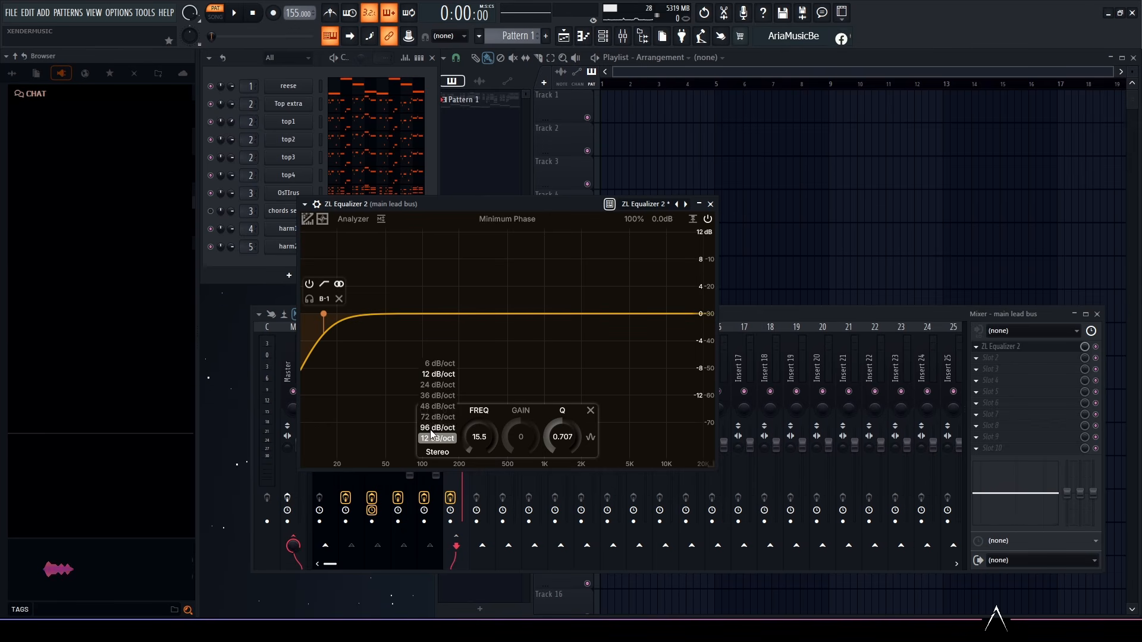
{"action": "left_click", "coordinate": [436, 428]}
{"action": "left_click_drag", "start_coordinate": [321, 310], "coordinate": [363, 314]}
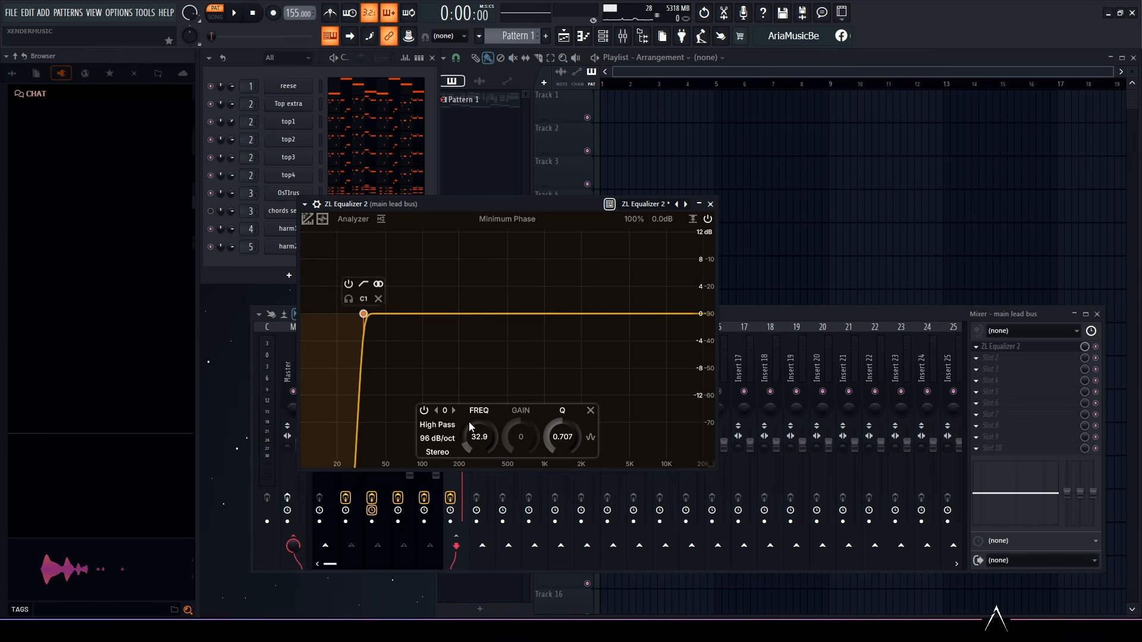
{"action": "left_click", "coordinate": [479, 437]}
{"action": "type", "text": "00"}
{"action": "key", "text": "Return"}
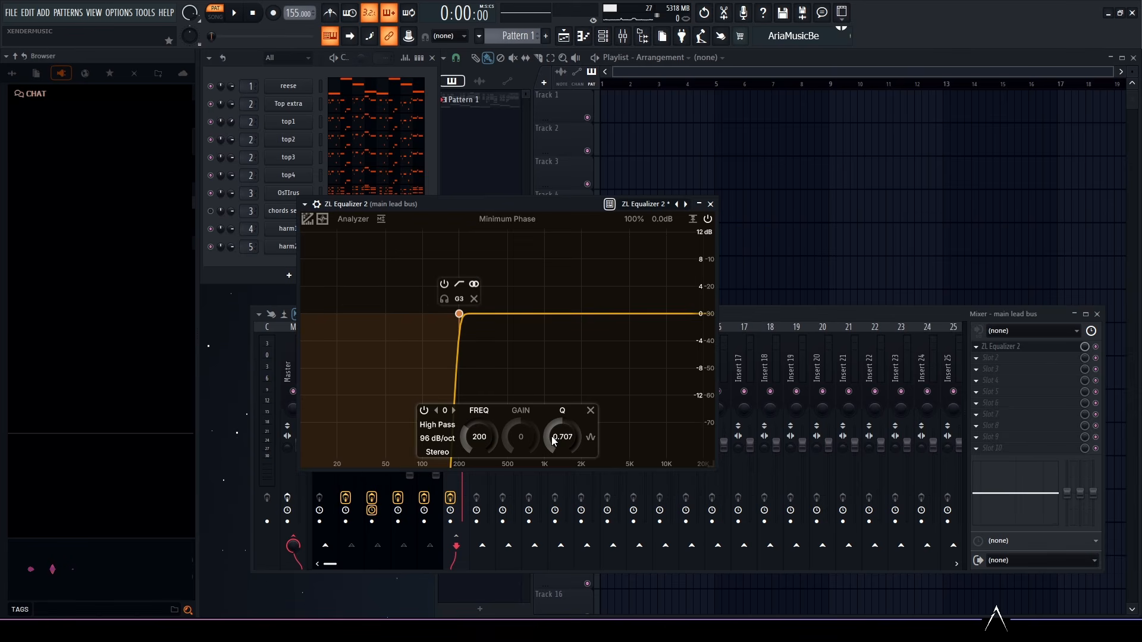
Step: Add a peak boost of about 3.19 dB at about 1018 Hz and a gentle boost above 10 kHz to the lead bus equalizer
{"action": "left_click", "coordinate": [544, 311]}
{"action": "double_click", "coordinate": [545, 310]}
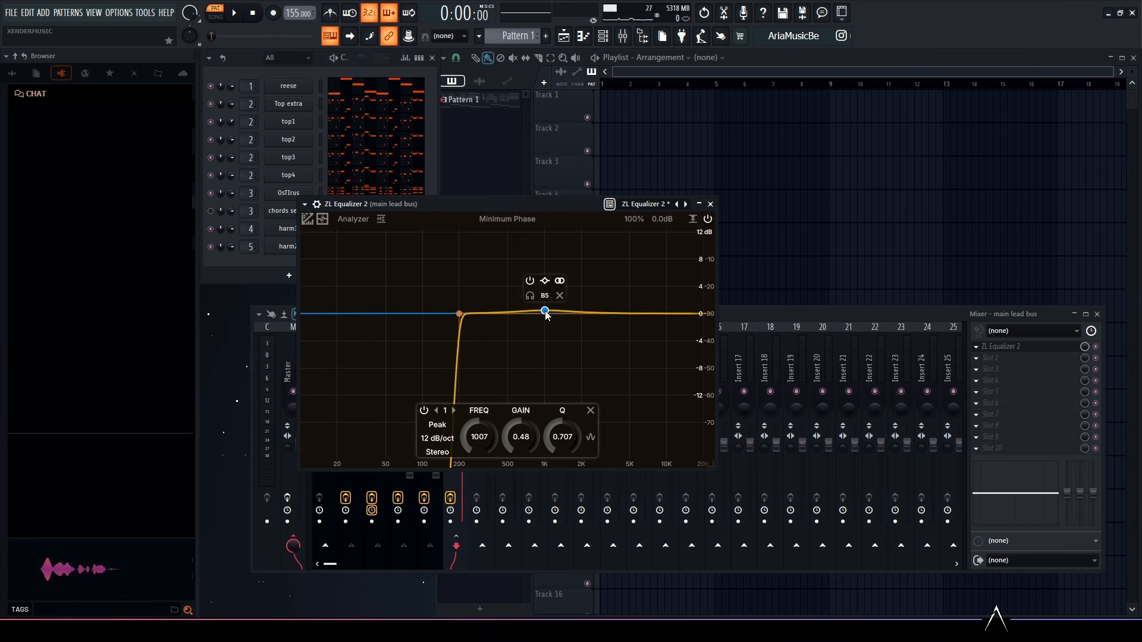
{"action": "left_click_drag", "start_coordinate": [545, 310], "coordinate": [545, 298]}
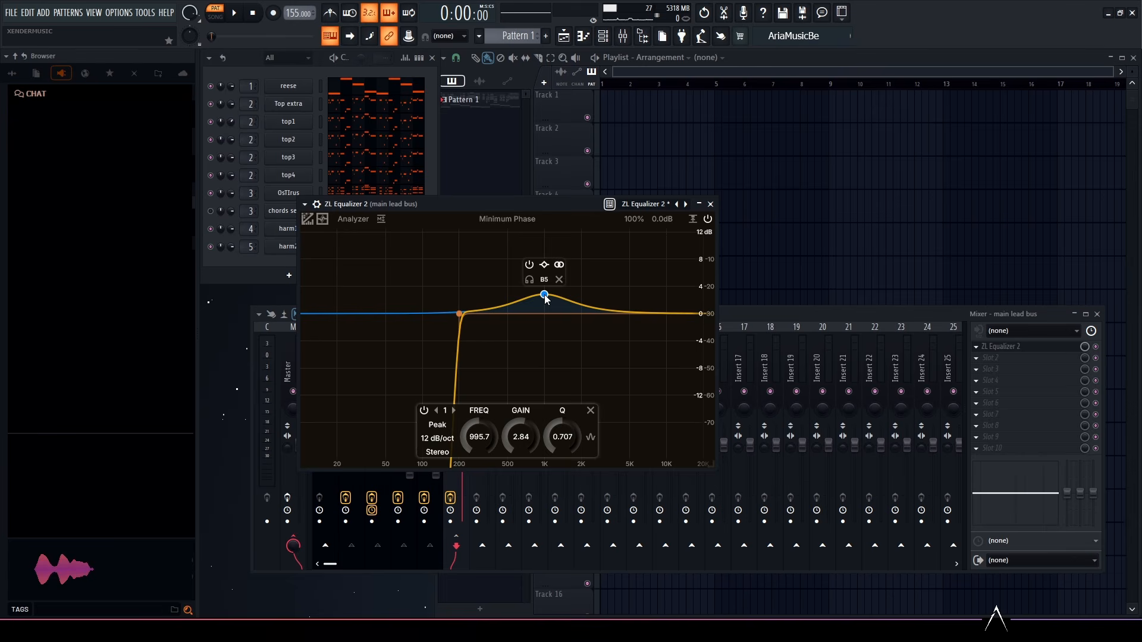
{"action": "left_click", "coordinate": [639, 313]}
{"action": "double_click", "coordinate": [640, 314]}
{"action": "left_click_drag", "start_coordinate": [640, 313], "coordinate": [683, 308]}
{"action": "left_click_drag", "start_coordinate": [544, 295], "coordinate": [548, 295]}
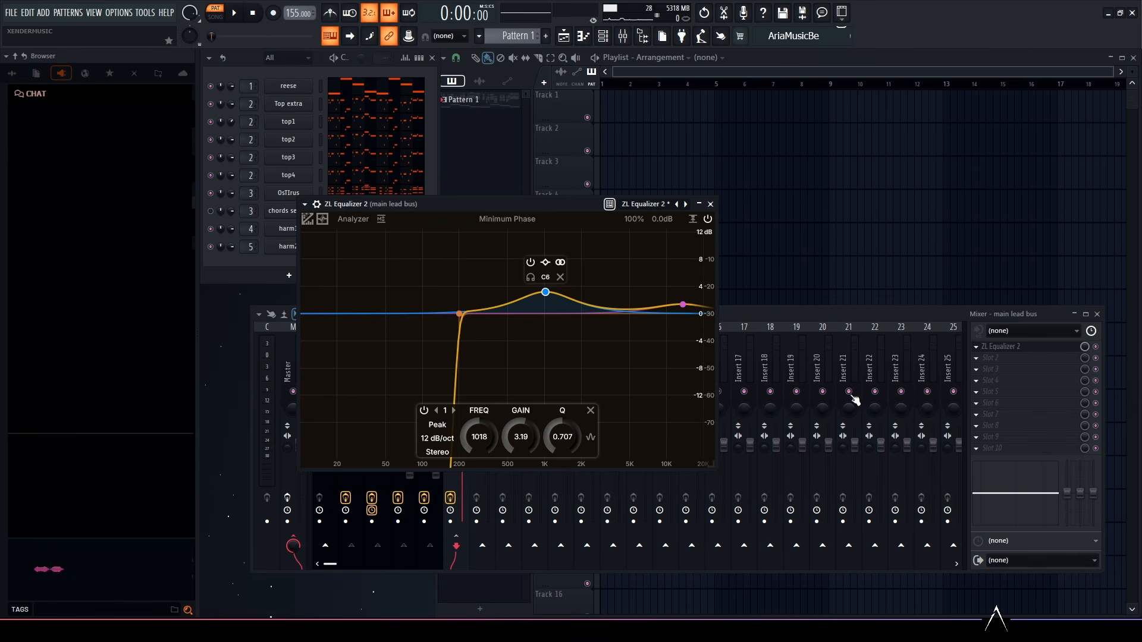
{"action": "left_click", "coordinate": [710, 204]}
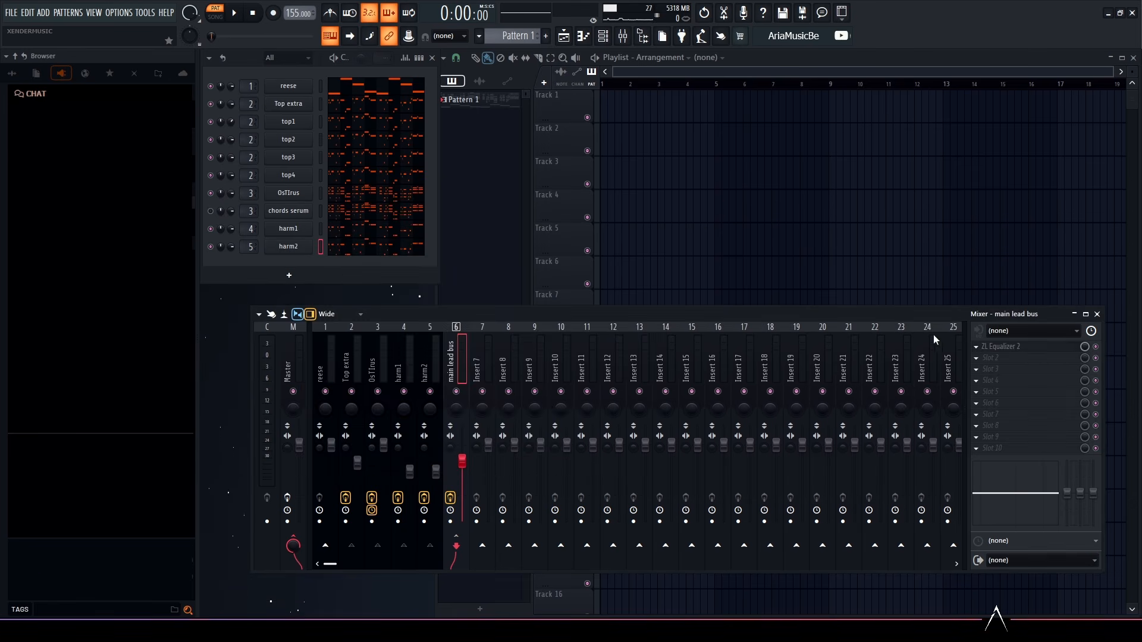
Step: Add a second ZL Equalizer 2 to the main lead bus with a peak boost of about 5.2 dB at about 650 Hz
{"action": "left_click", "coordinate": [979, 364]}
{"action": "left_click", "coordinate": [928, 558]}
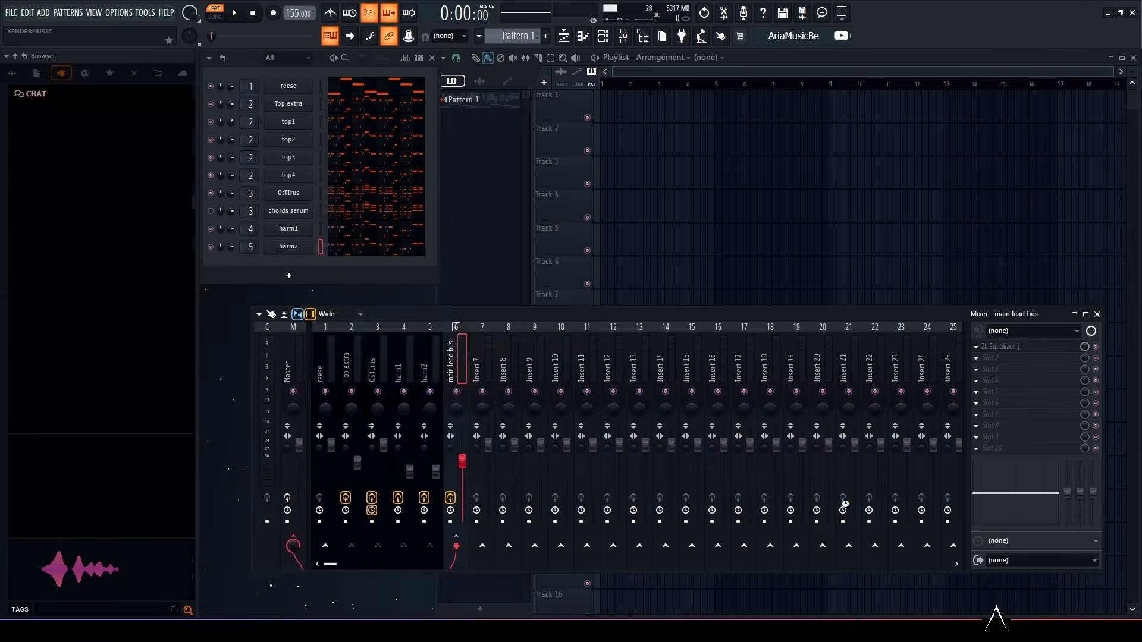
{"action": "left_click_drag", "start_coordinate": [516, 223], "coordinate": [598, 179]}
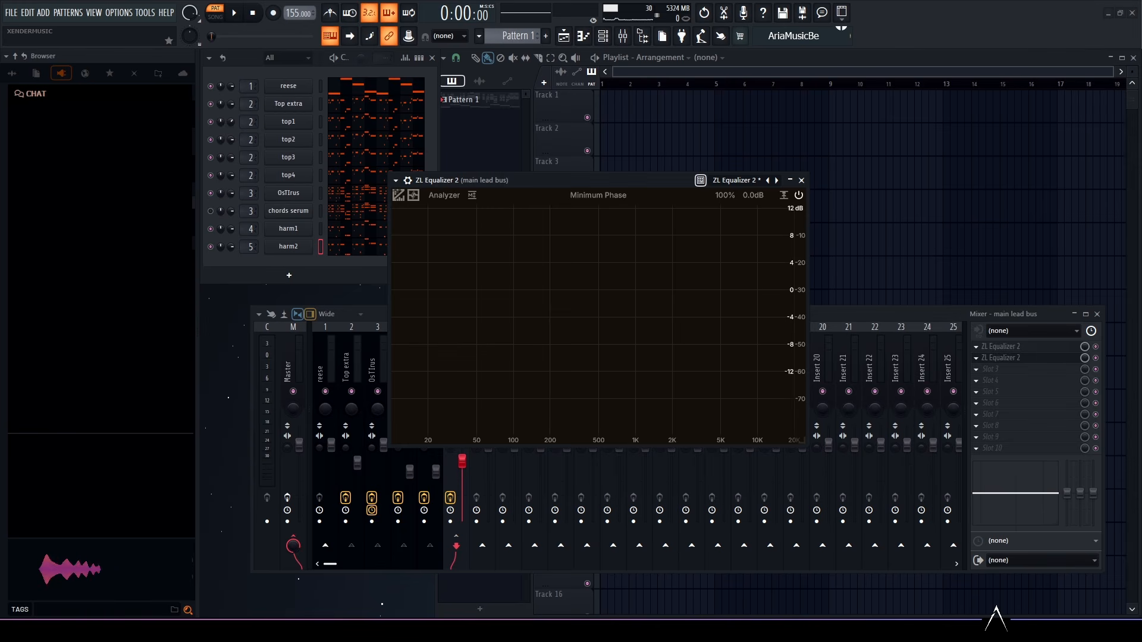
{"action": "double_click", "coordinate": [576, 292]}
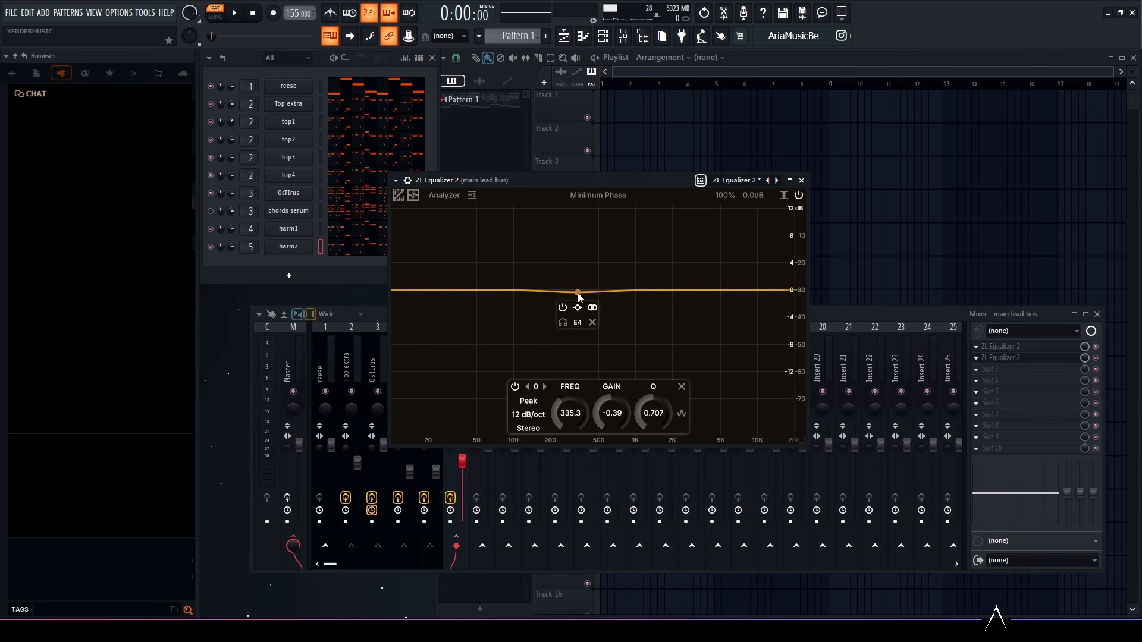
{"action": "left_click_drag", "start_coordinate": [575, 288], "coordinate": [614, 260]}
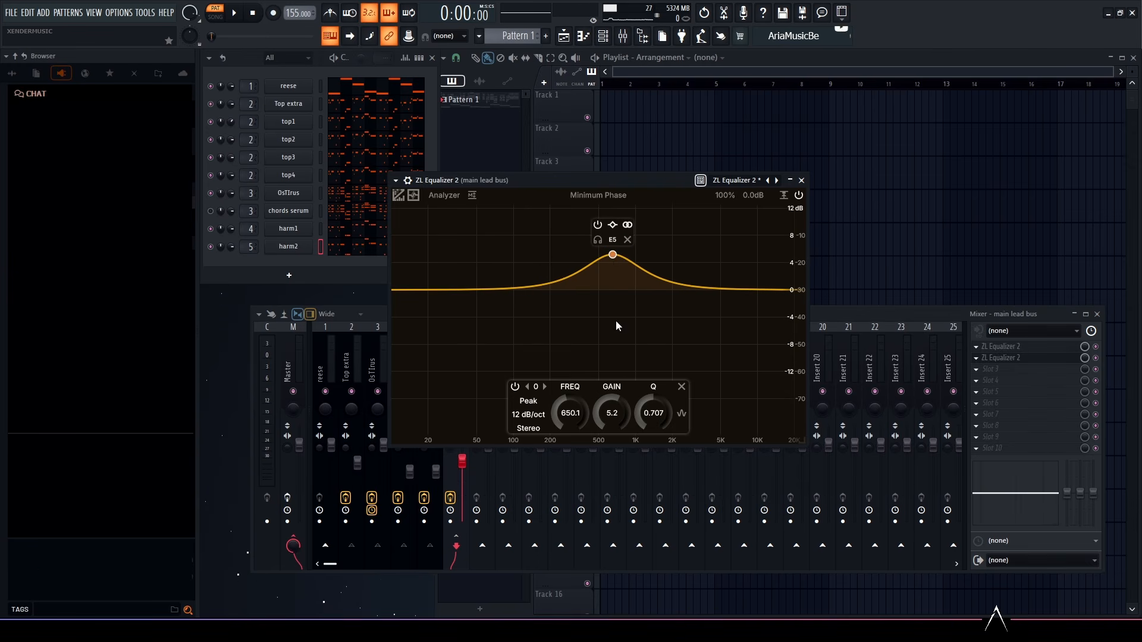
Step: Switch the 650 Hz boost to Mid and add a mid-channel cut of about 1.88 dB at about 6938 Hz with a Q of about 1.9
{"action": "left_click", "coordinate": [532, 429]}
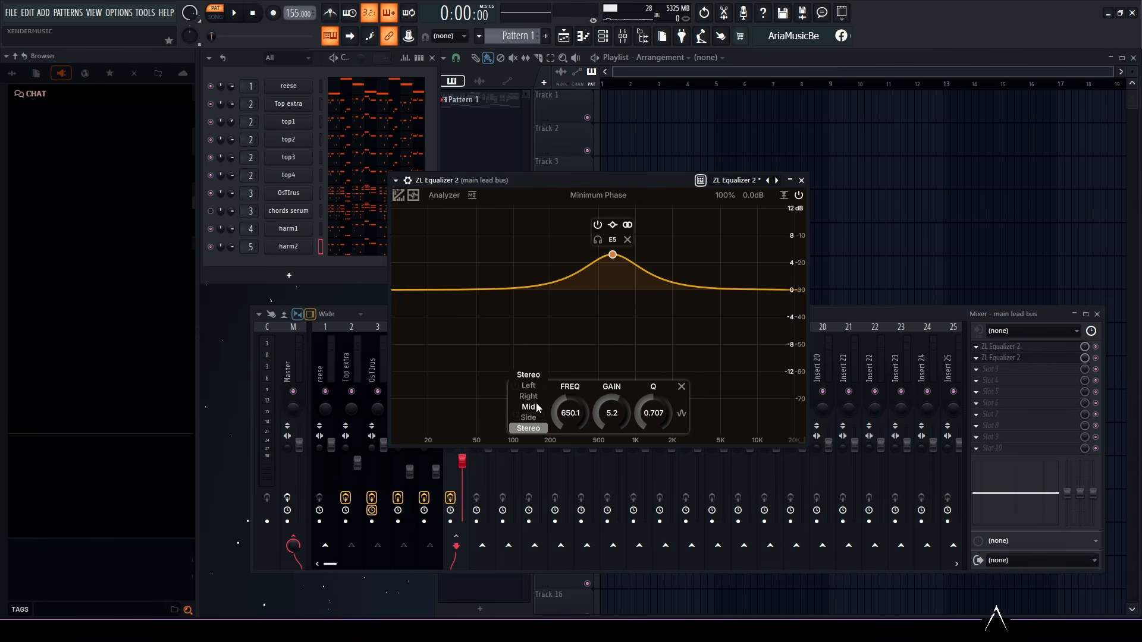
{"action": "left_click", "coordinate": [533, 408]}
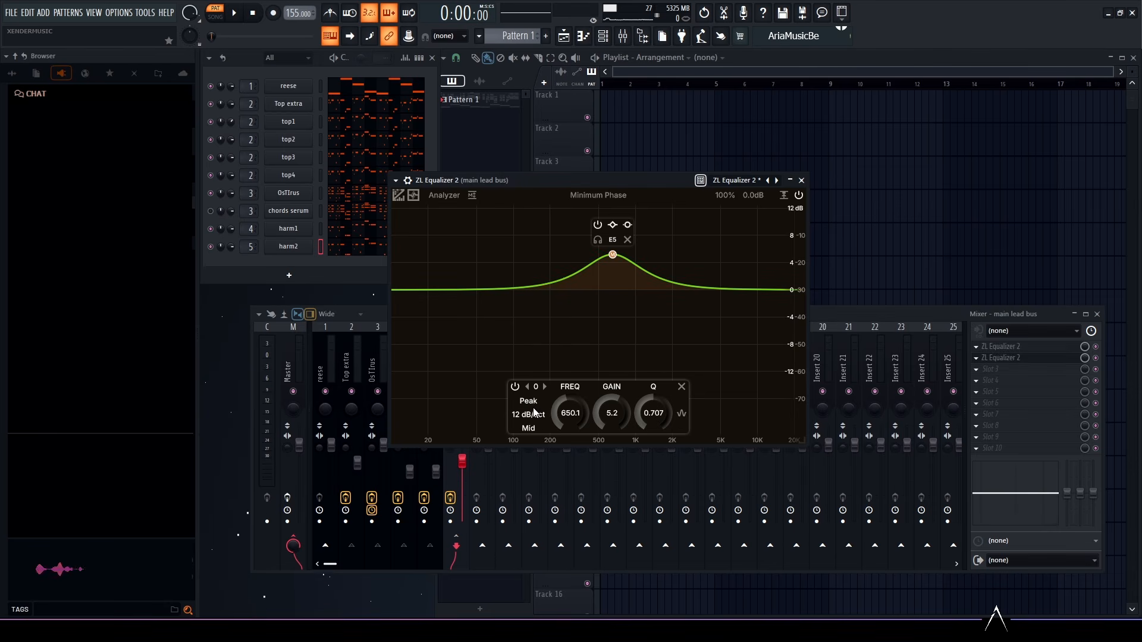
{"action": "double_click", "coordinate": [714, 288]}
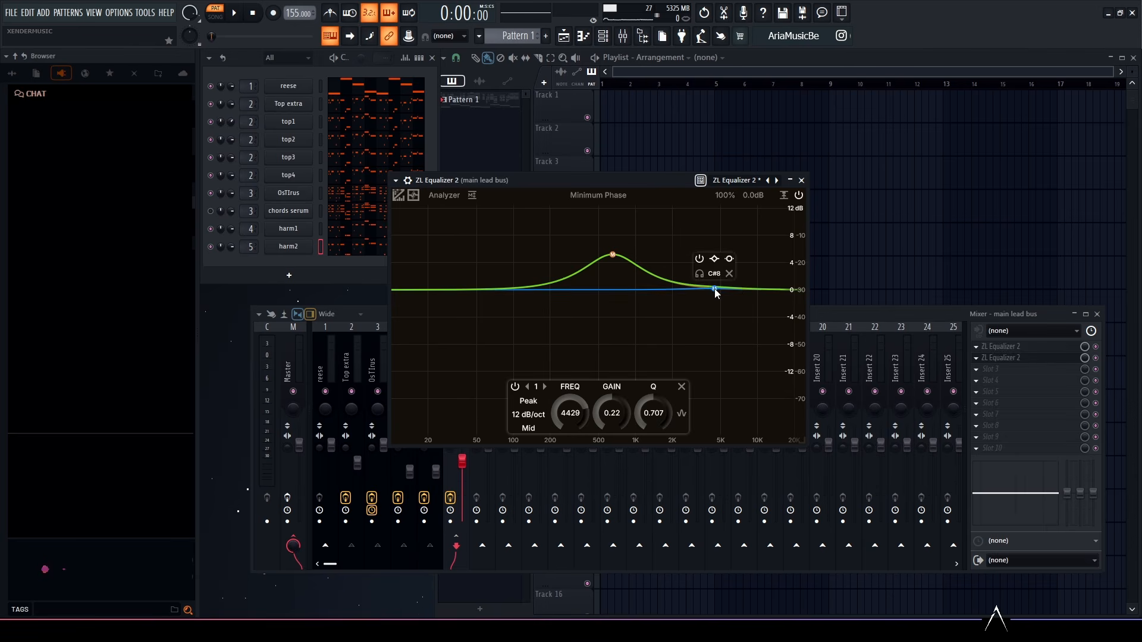
{"action": "left_click_drag", "start_coordinate": [715, 288], "coordinate": [738, 302]}
{"action": "scroll", "coordinate": [655, 415], "scroll_direction": "up", "scroll_amount": 5}
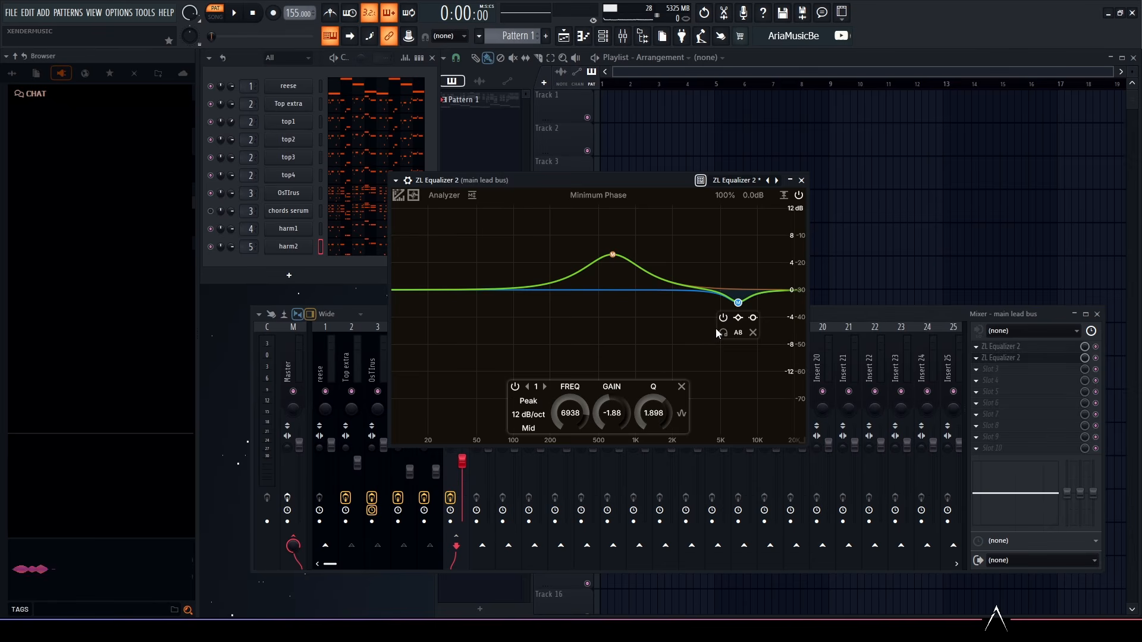
{"action": "left_click", "coordinate": [551, 313]}
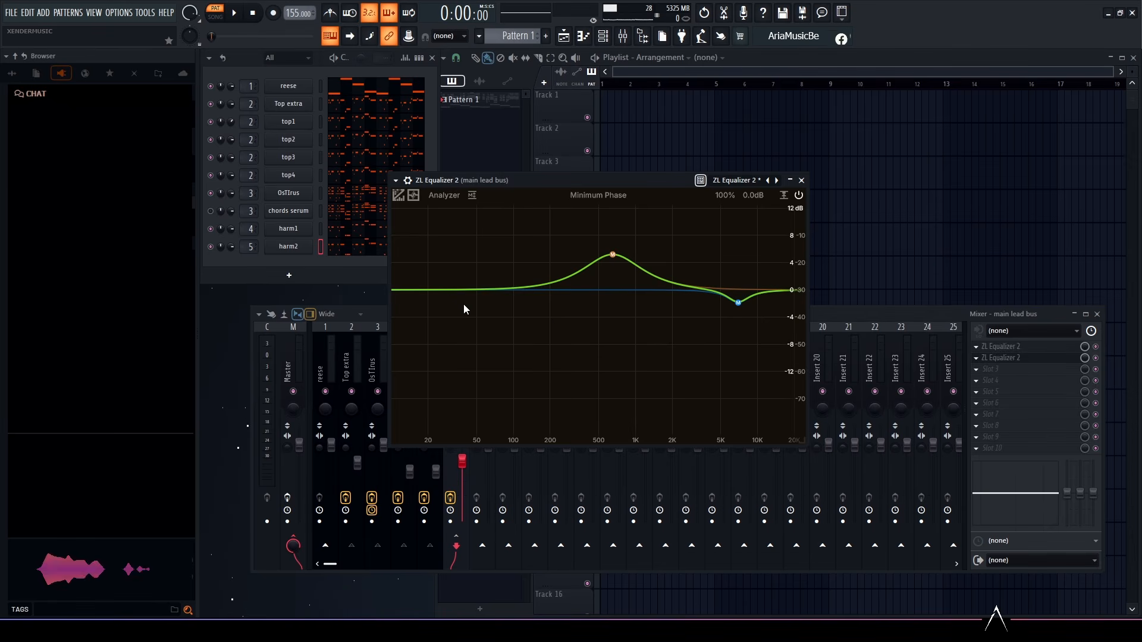
Step: Add a Side high-pass filter at 200 Hz with a 96 dB/oct slope to the second lead bus equalizer
{"action": "double_click", "coordinate": [459, 298]}
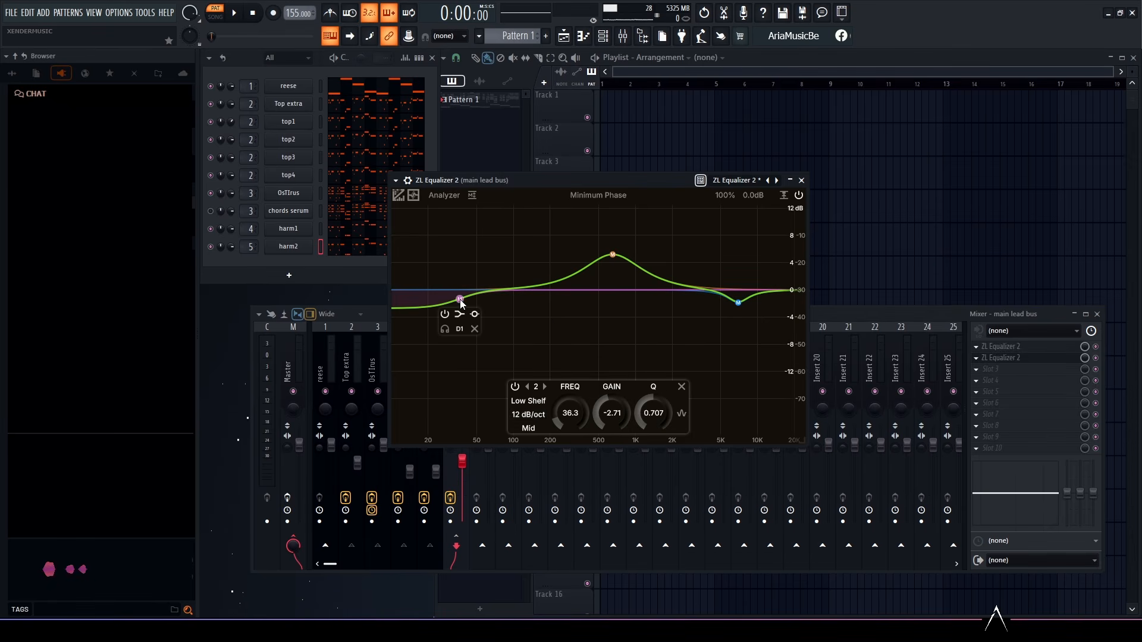
{"action": "left_click", "coordinate": [528, 427]}
{"action": "left_click", "coordinate": [528, 417]}
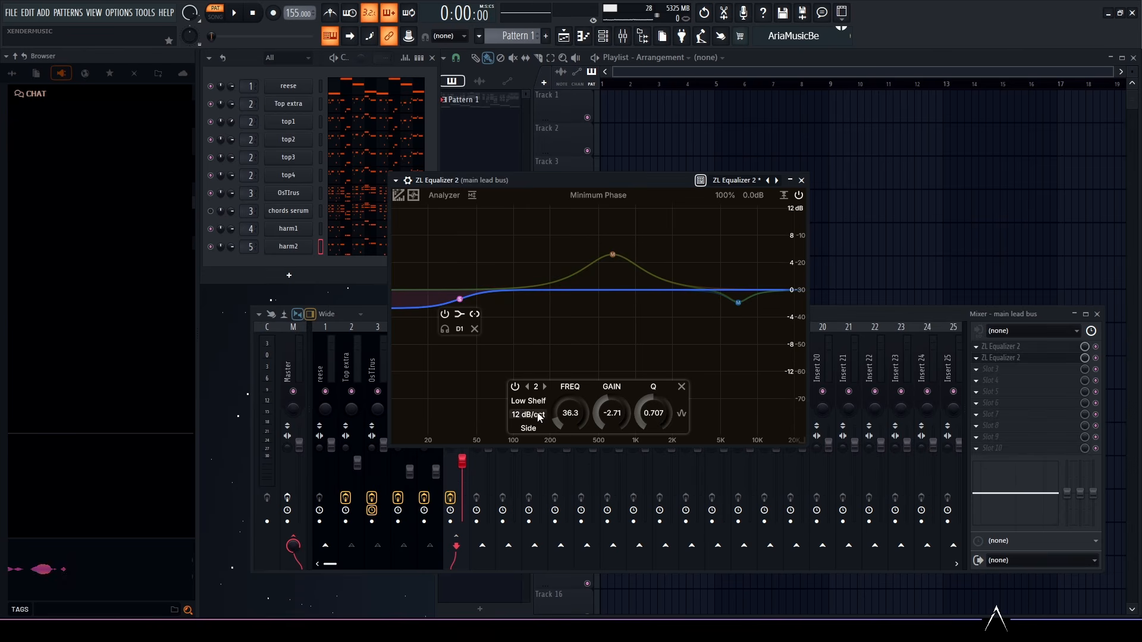
{"action": "left_click", "coordinate": [528, 400]}
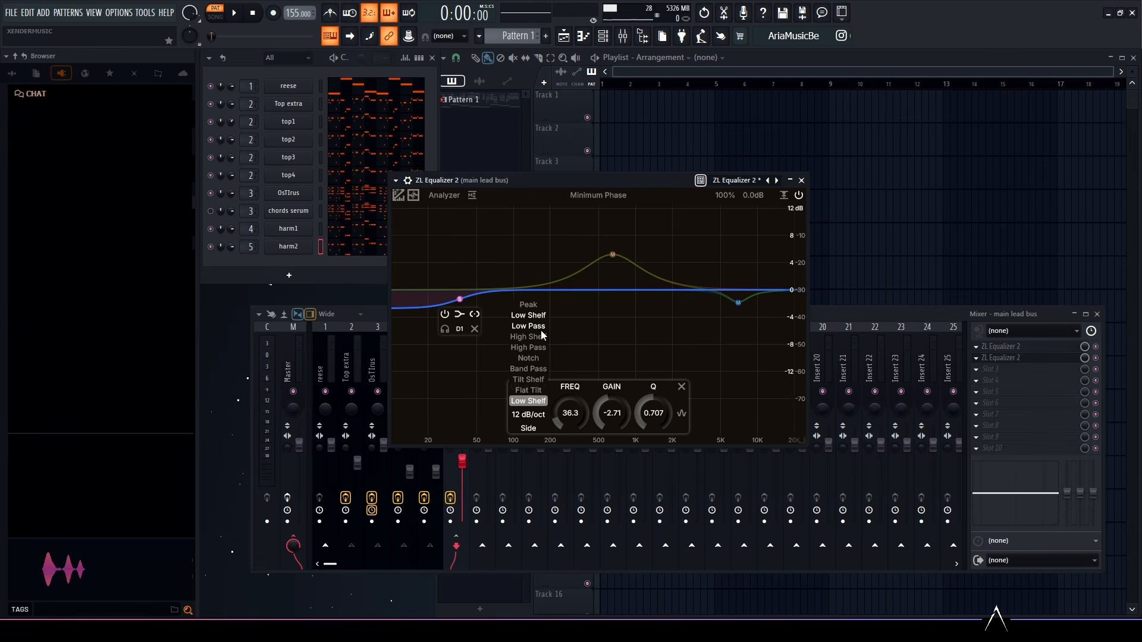
{"action": "left_click", "coordinate": [542, 347]}
{"action": "left_click_drag", "start_coordinate": [459, 299], "coordinate": [548, 287]}
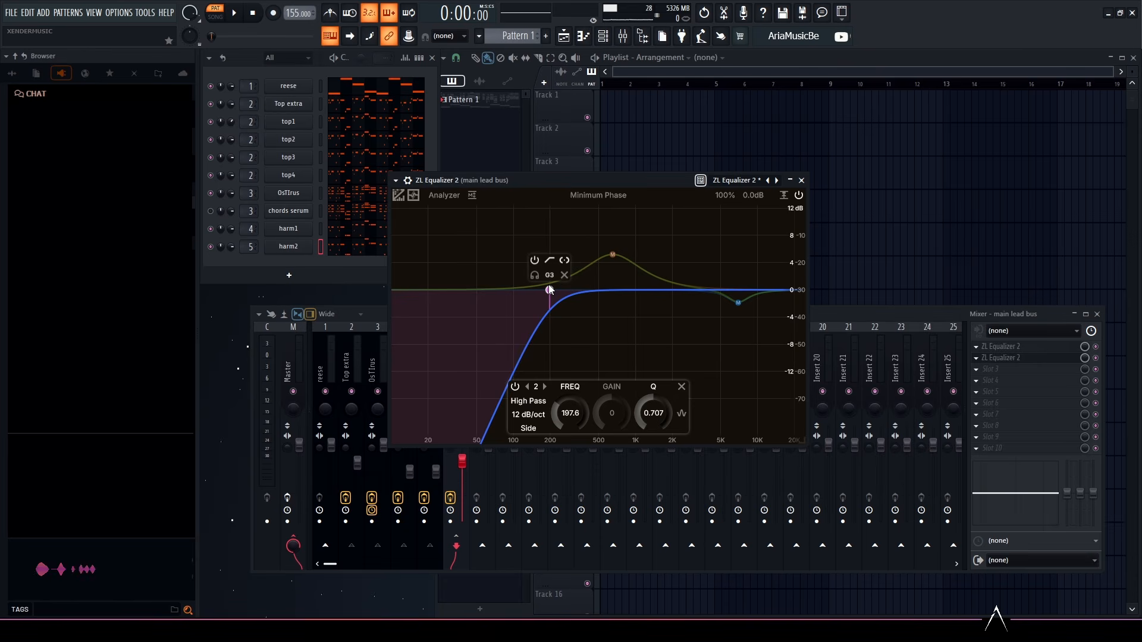
{"action": "double_click", "coordinate": [567, 414]}
{"action": "type", "text": "200"}
{"action": "key", "text": "Return"}
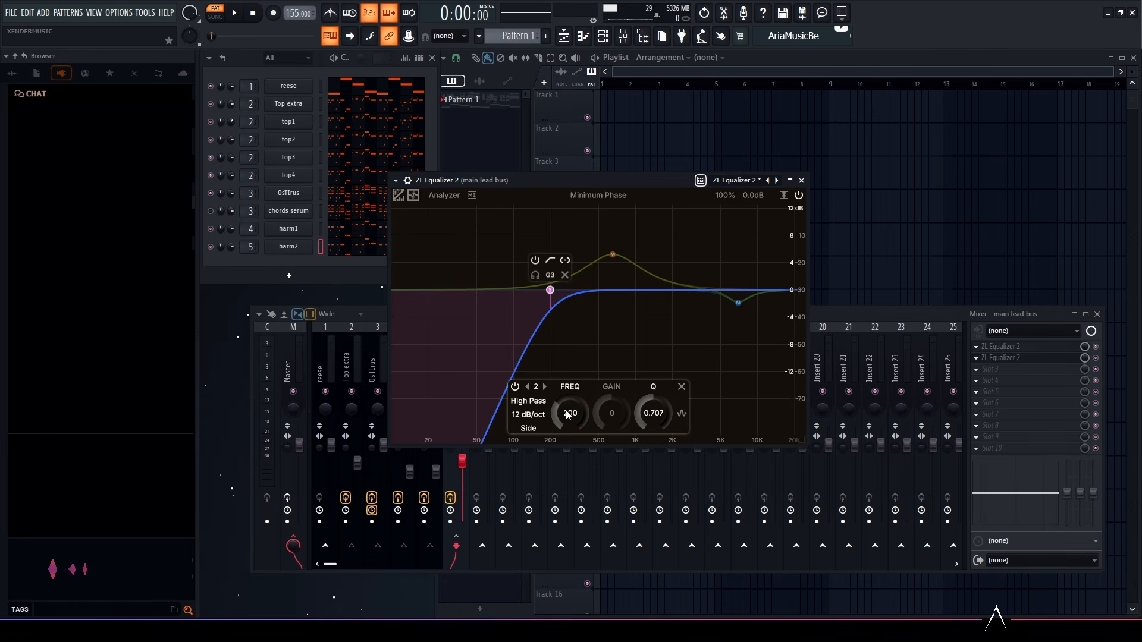
{"action": "left_click", "coordinate": [535, 416]}
{"action": "left_click", "coordinate": [528, 404]}
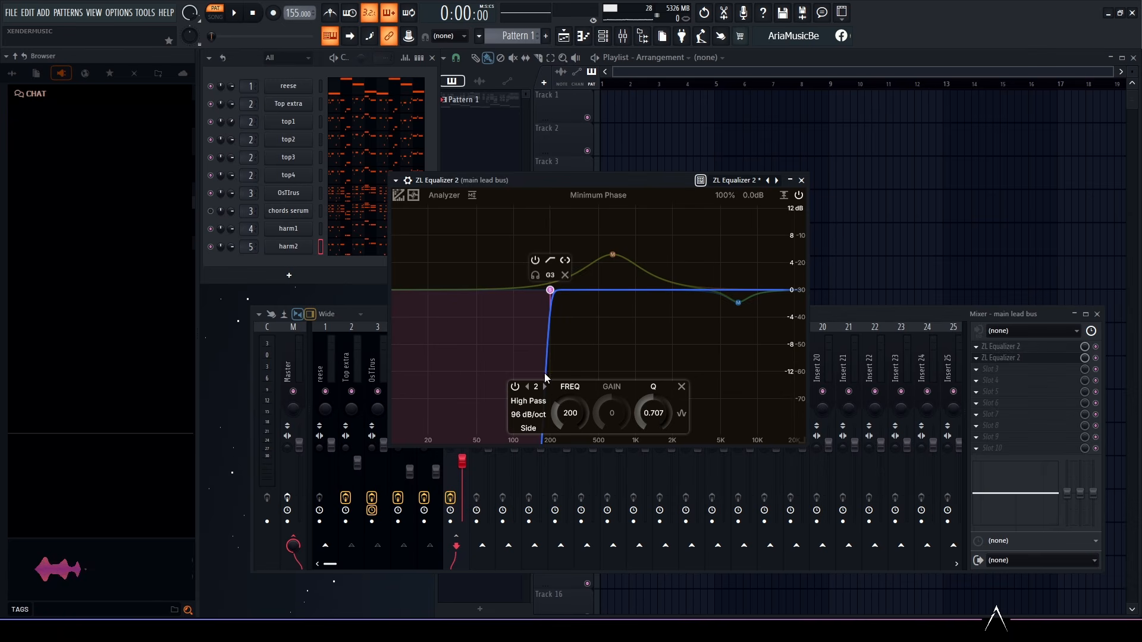
Step: Add a Side peak boost of about 2.84 dB at about 6860 Hz with a Q of about 1.37, and play back the pattern
{"action": "double_click", "coordinate": [654, 289]}
{"action": "left_click_drag", "start_coordinate": [654, 288], "coordinate": [737, 272]}
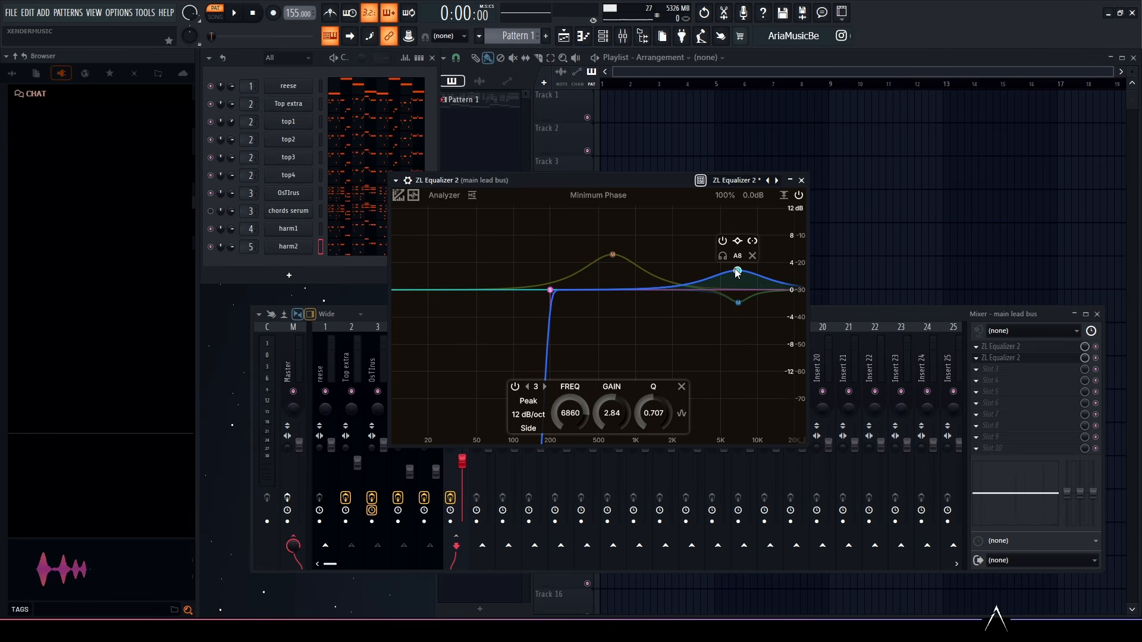
{"action": "scroll", "coordinate": [653, 414], "scroll_direction": "up", "scroll_amount": 2}
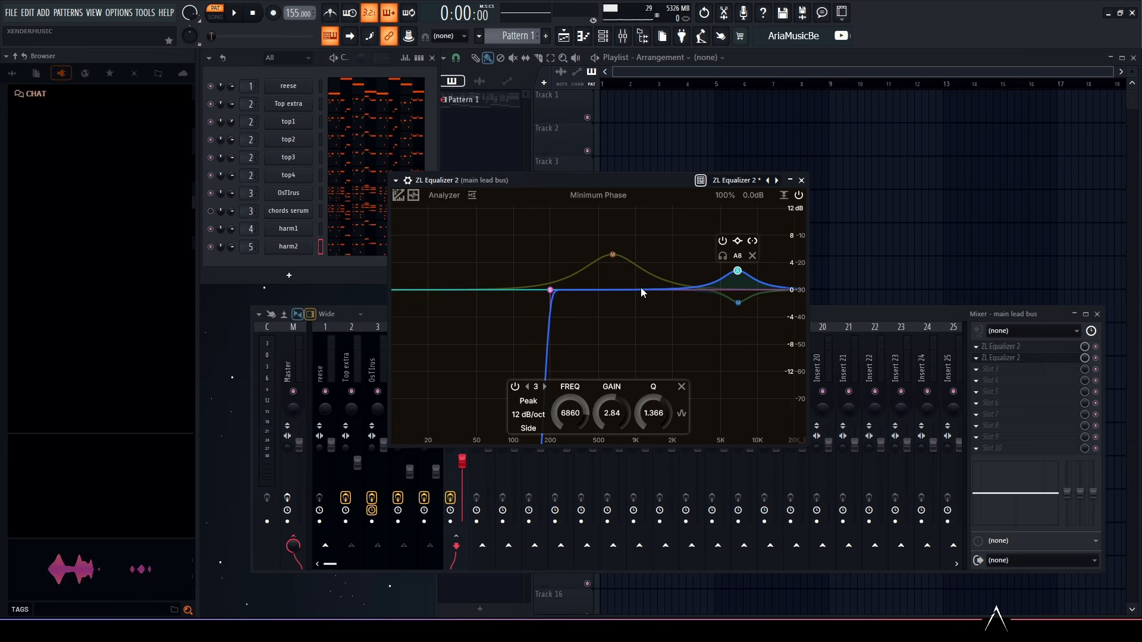
{"action": "left_click", "coordinate": [670, 247]}
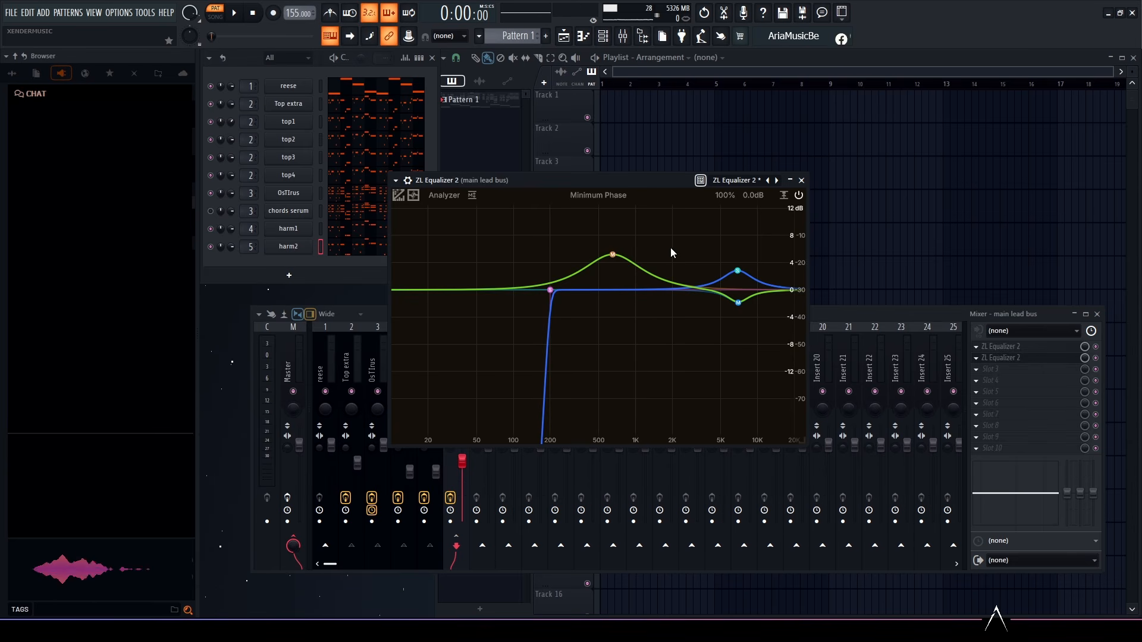
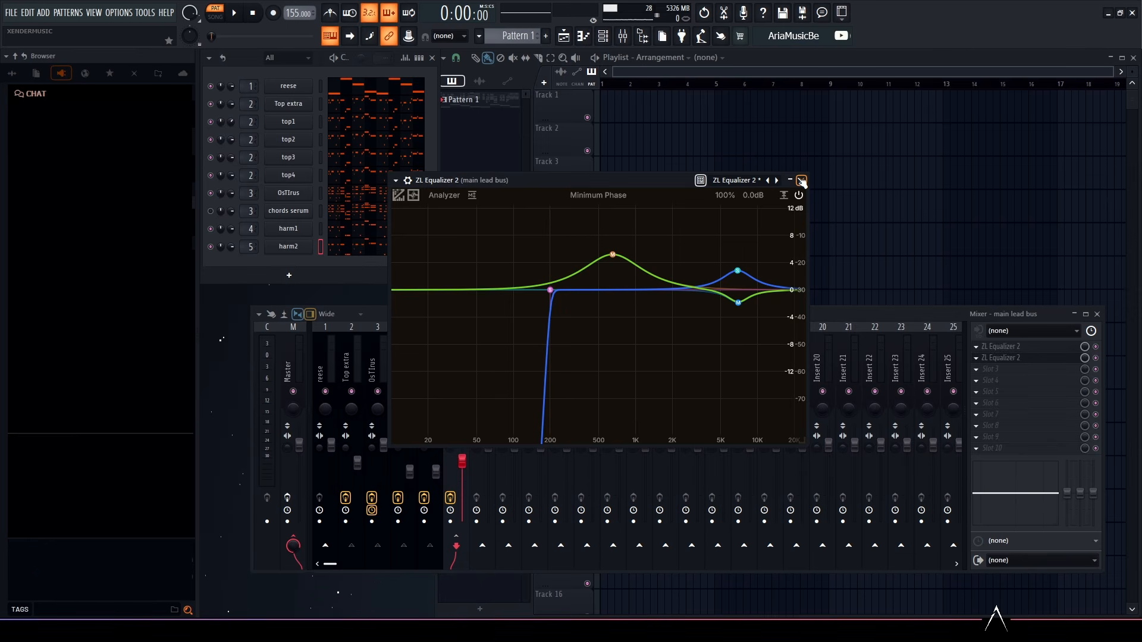
{"action": "left_click", "coordinate": [801, 181]}
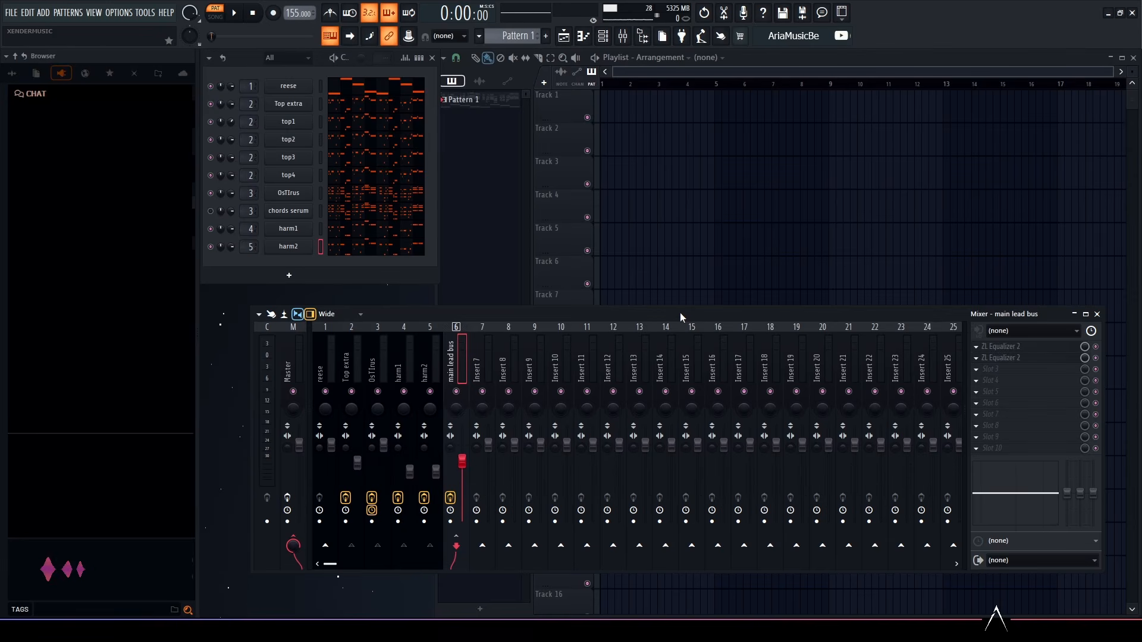
{"action": "key", "text": "space"}
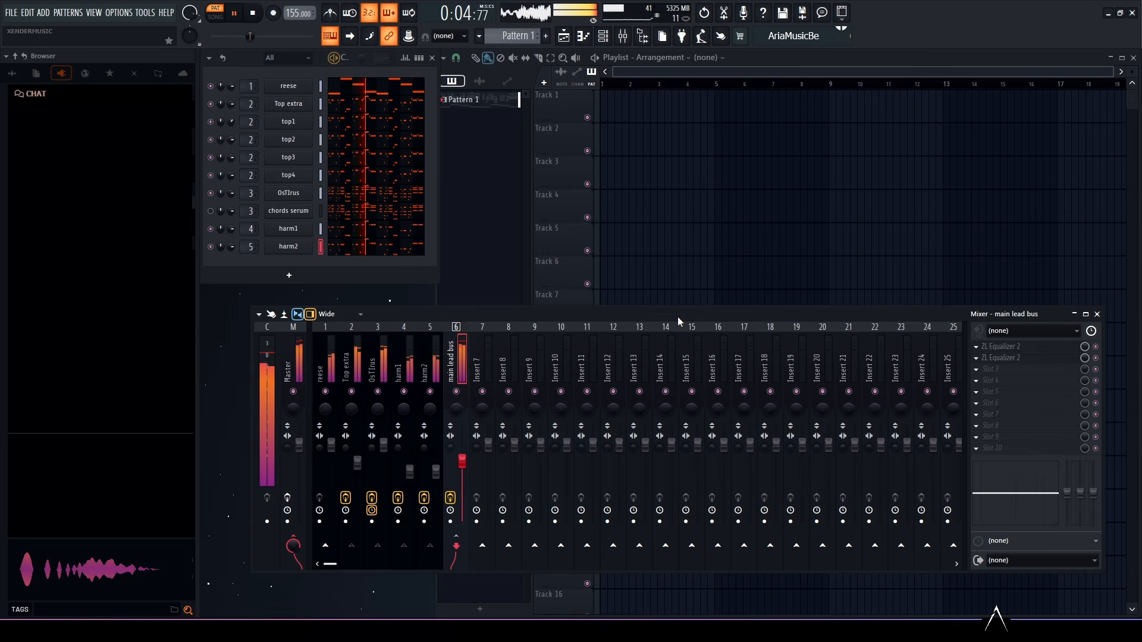
{"action": "key", "text": "space"}
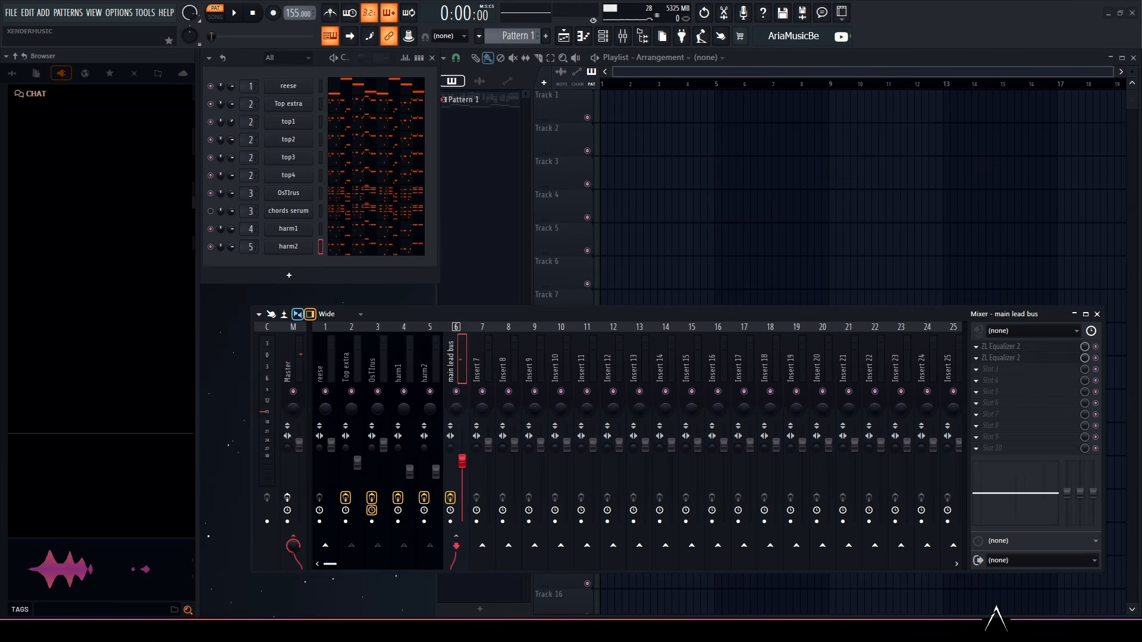
Step: Add OTT to the main lead bus with Depth at about 34% and Downward at about 131%
{"action": "left_click", "coordinate": [972, 370]}
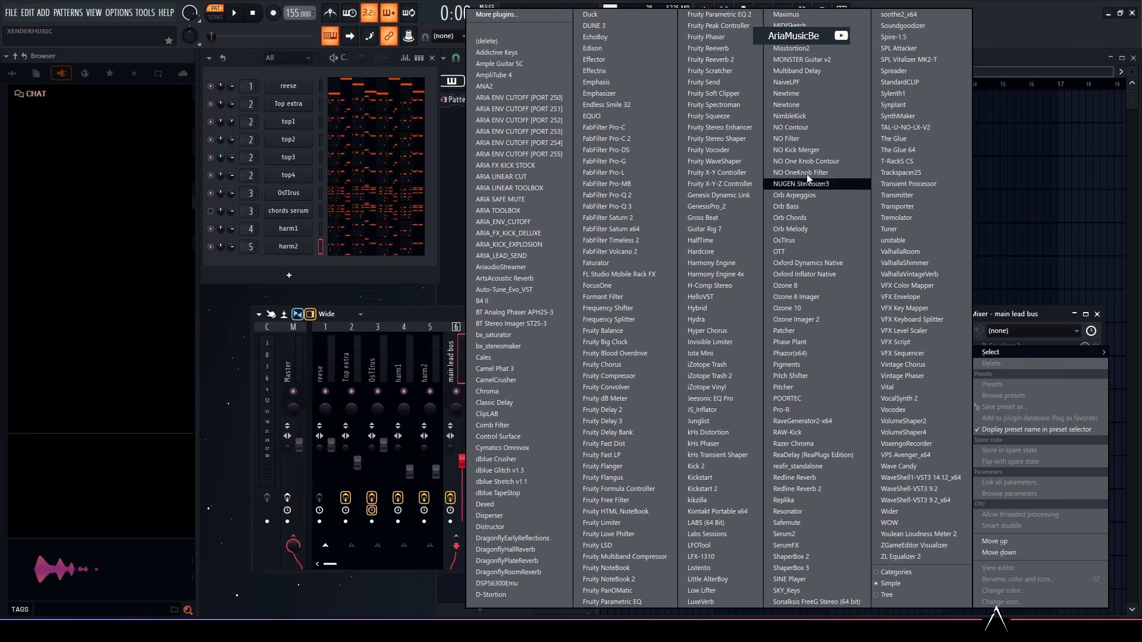
{"action": "left_click", "coordinate": [791, 253]}
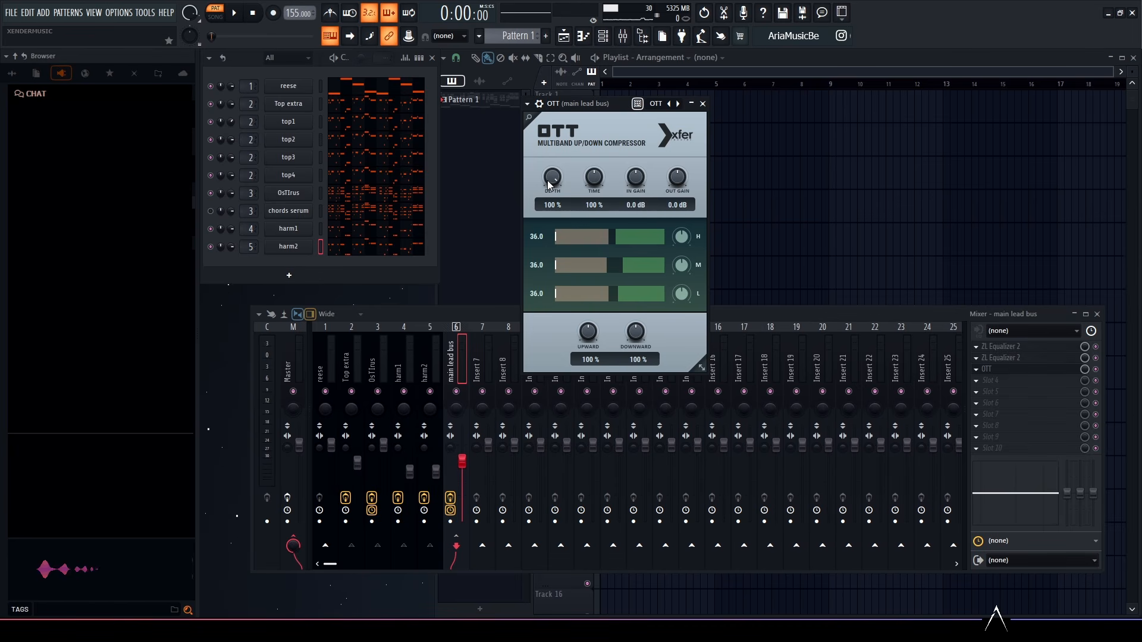
{"action": "left_click_drag", "start_coordinate": [548, 184], "coordinate": [547, 219]}
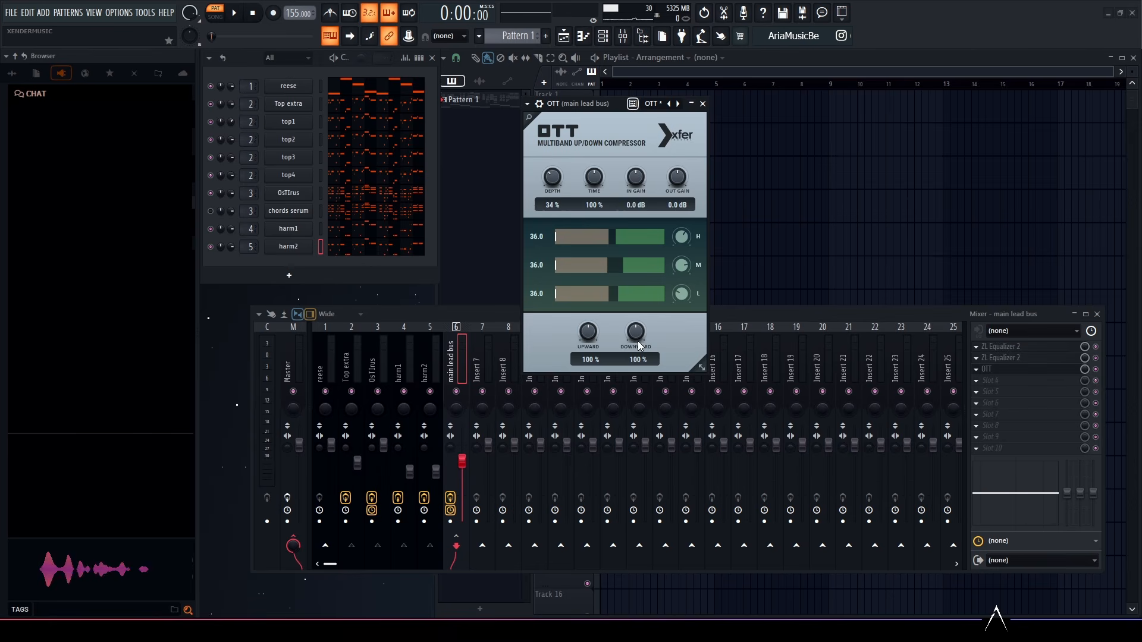
{"action": "left_click_drag", "start_coordinate": [640, 336], "coordinate": [644, 331]}
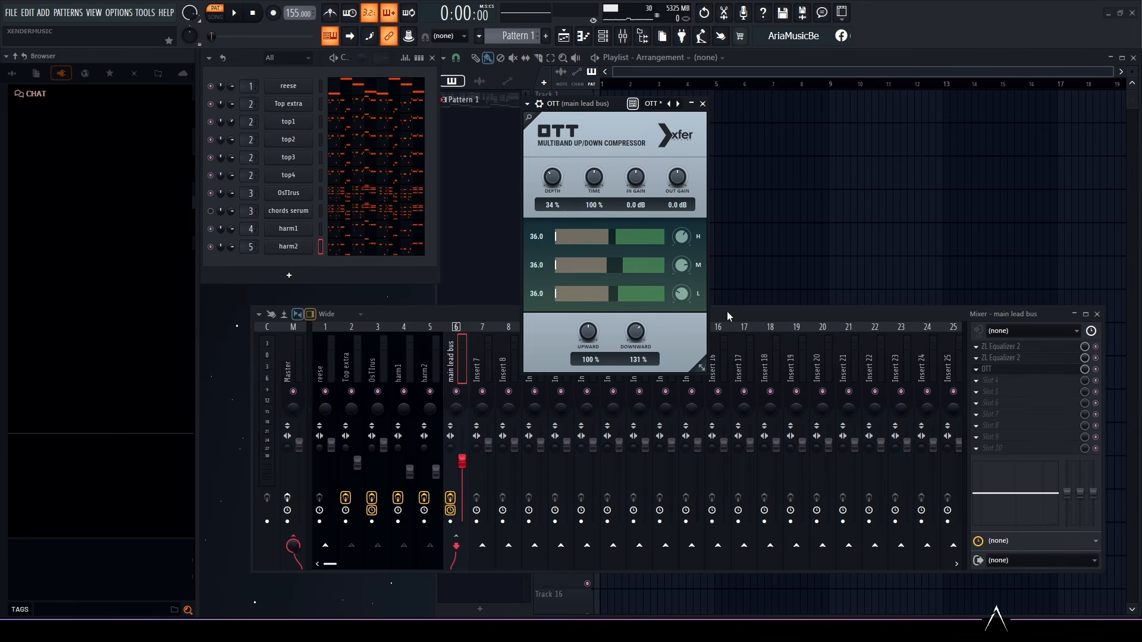
Step: Play back the pattern while comparing the lead bus with and without OTT, and close the OTT window
{"action": "left_click", "coordinate": [748, 315]}
{"action": "key", "text": "space"}
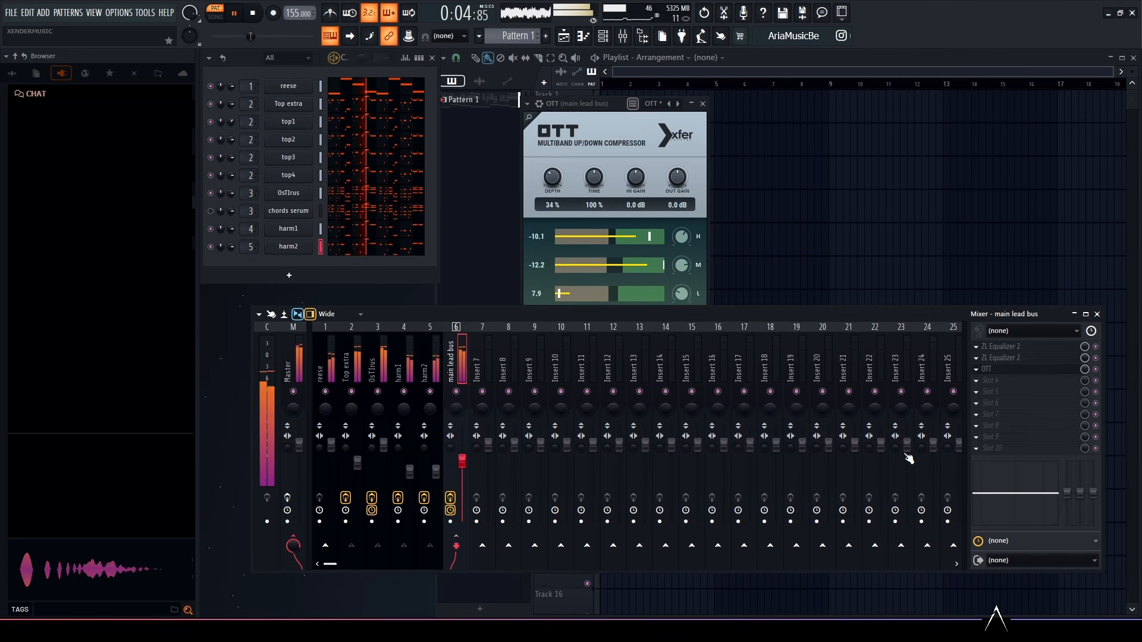
{"action": "left_click", "coordinate": [1095, 369]}
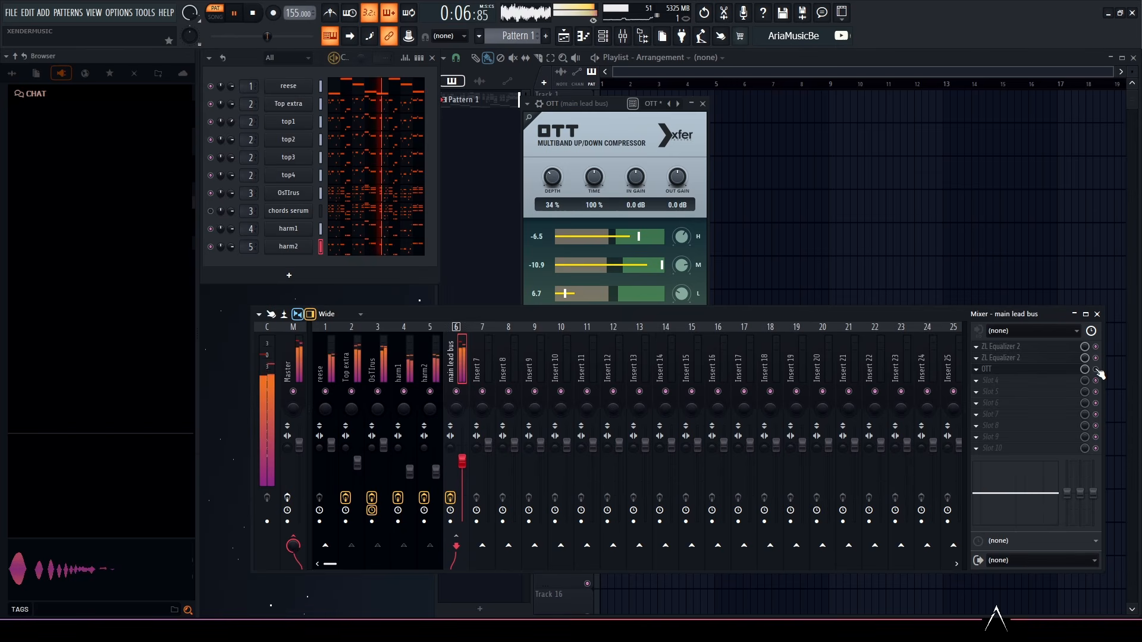
{"action": "key", "text": "space"}
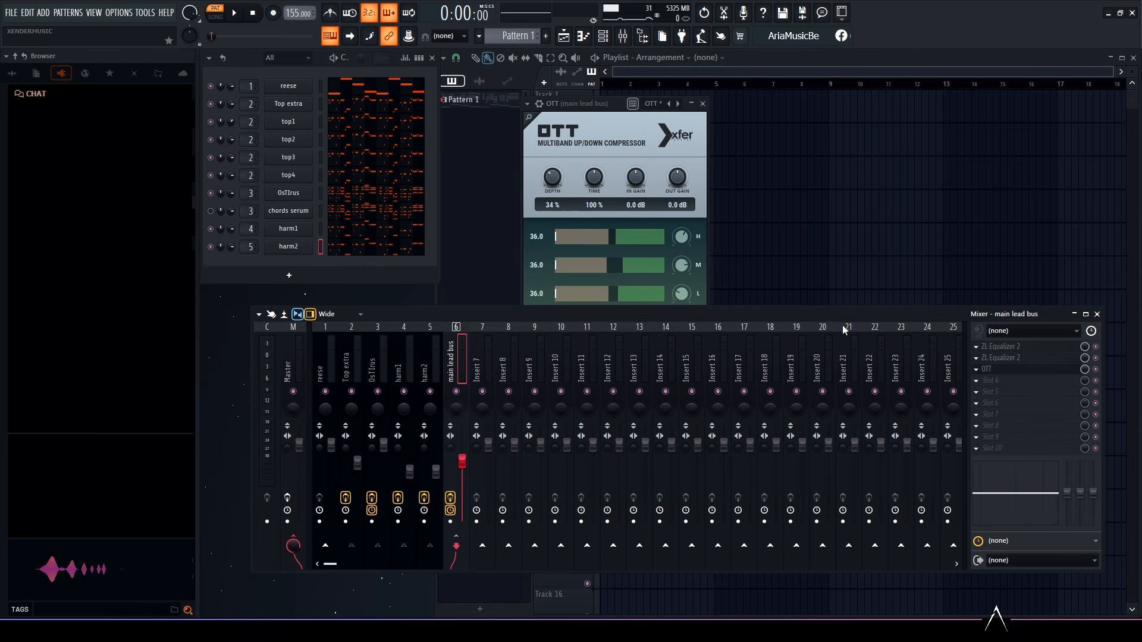
{"action": "left_click", "coordinate": [702, 103]}
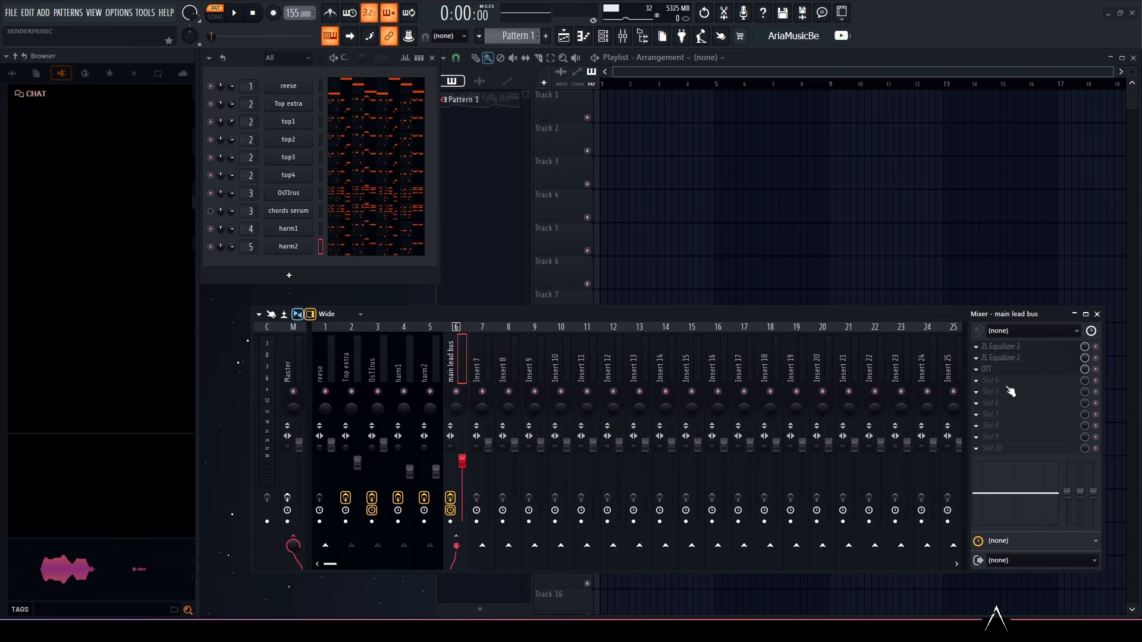
Step: Add POORTEC to the main lead bus with CPS at 30, KCS at 10 and the high-frequency boost at about 1
{"action": "left_click", "coordinate": [976, 381]}
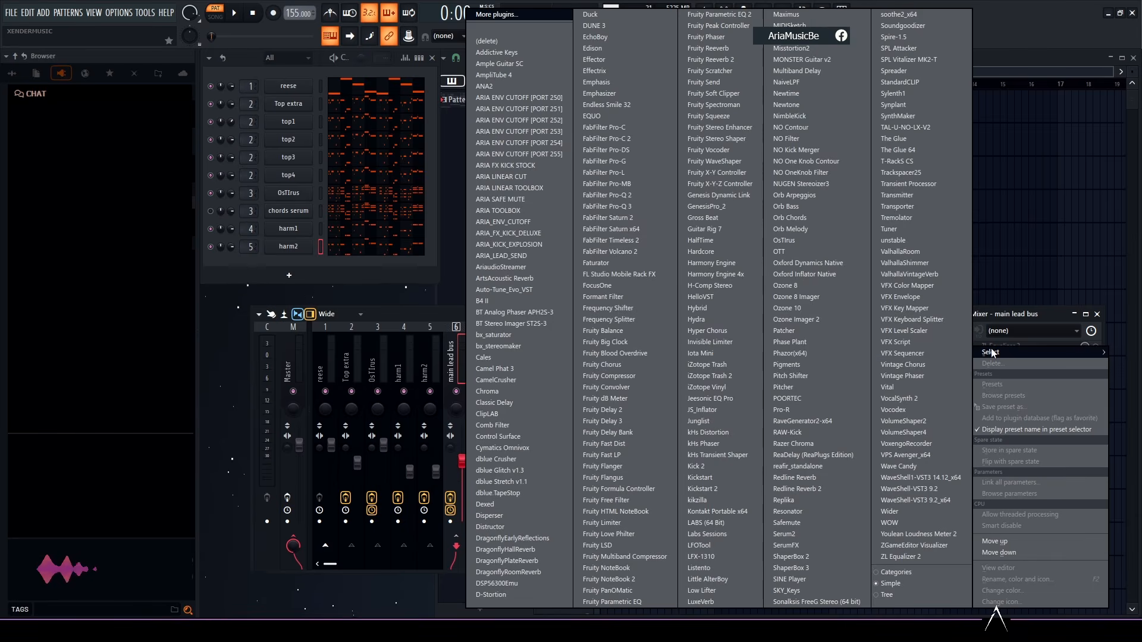
{"action": "left_click", "coordinate": [801, 396]}
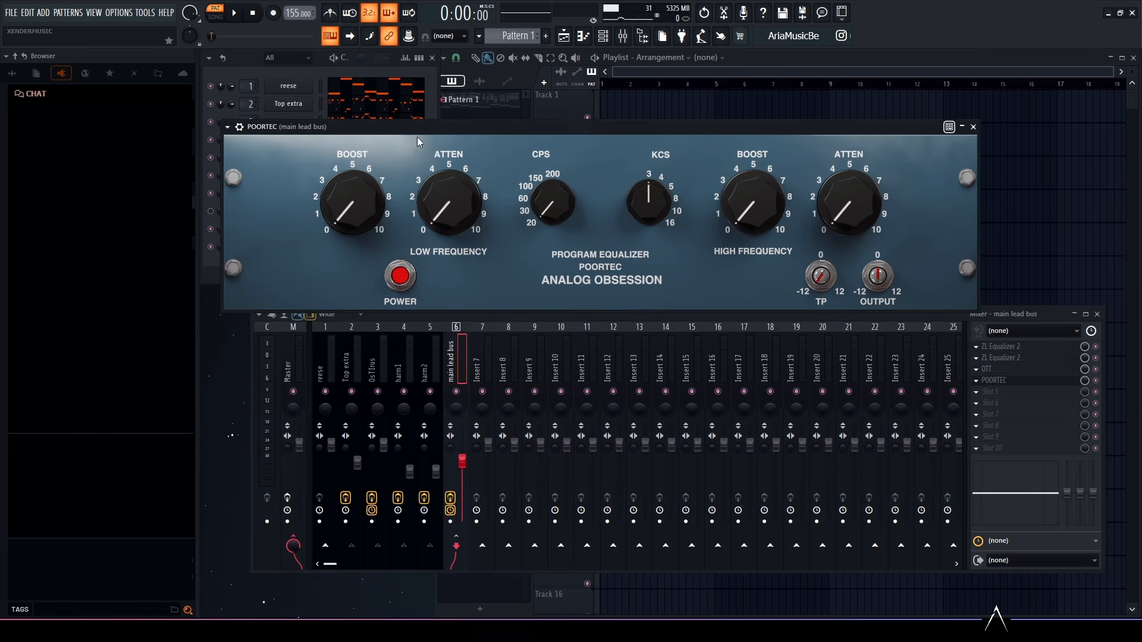
{"action": "left_click_drag", "start_coordinate": [483, 130], "coordinate": [586, 130]}
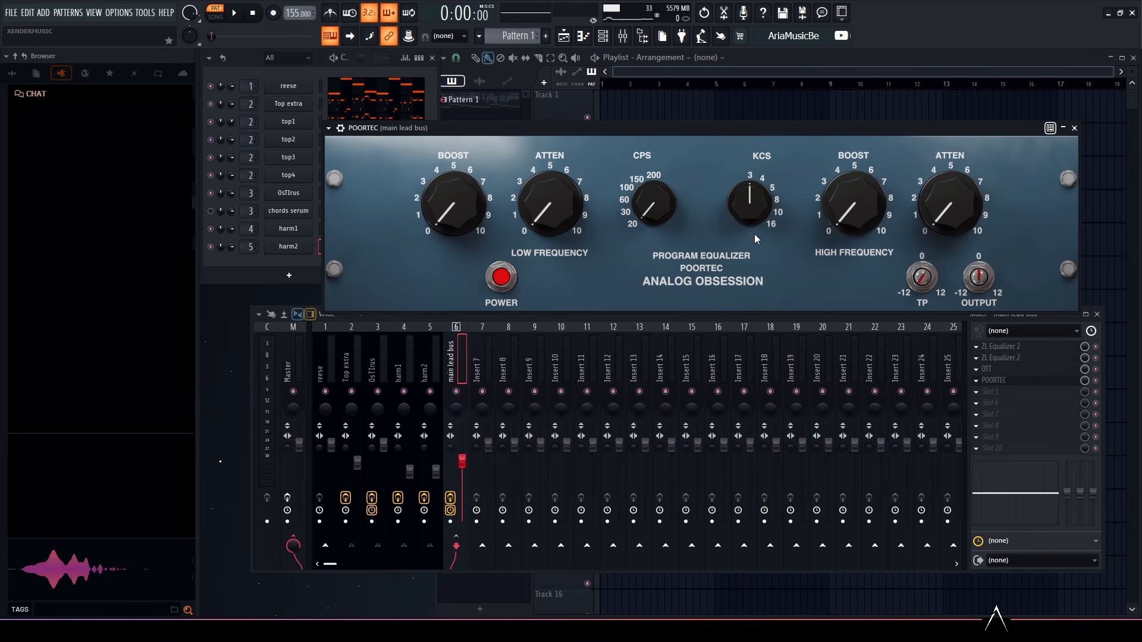
{"action": "left_click_drag", "start_coordinate": [655, 213], "coordinate": [676, 214]}
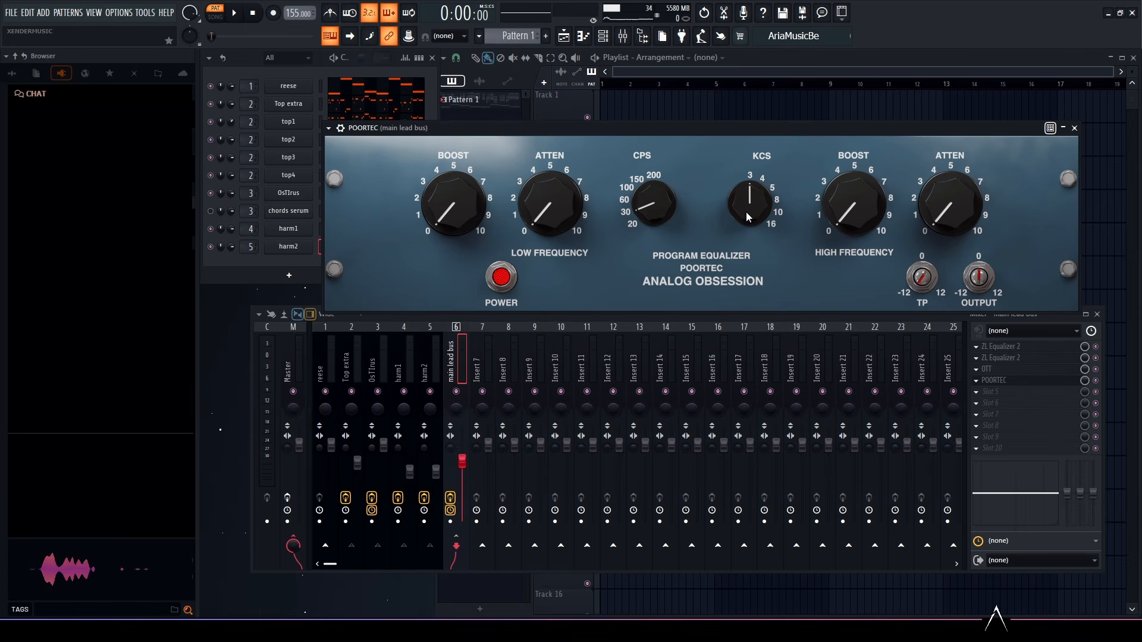
{"action": "mouse_move", "coordinate": [752, 208]}
{"action": "left_mouse_down"}
{"action": "mouse_move", "coordinate": [755, 187]}
{"action": "mouse_move", "coordinate": [757, 215]}
{"action": "left_mouse_up"}
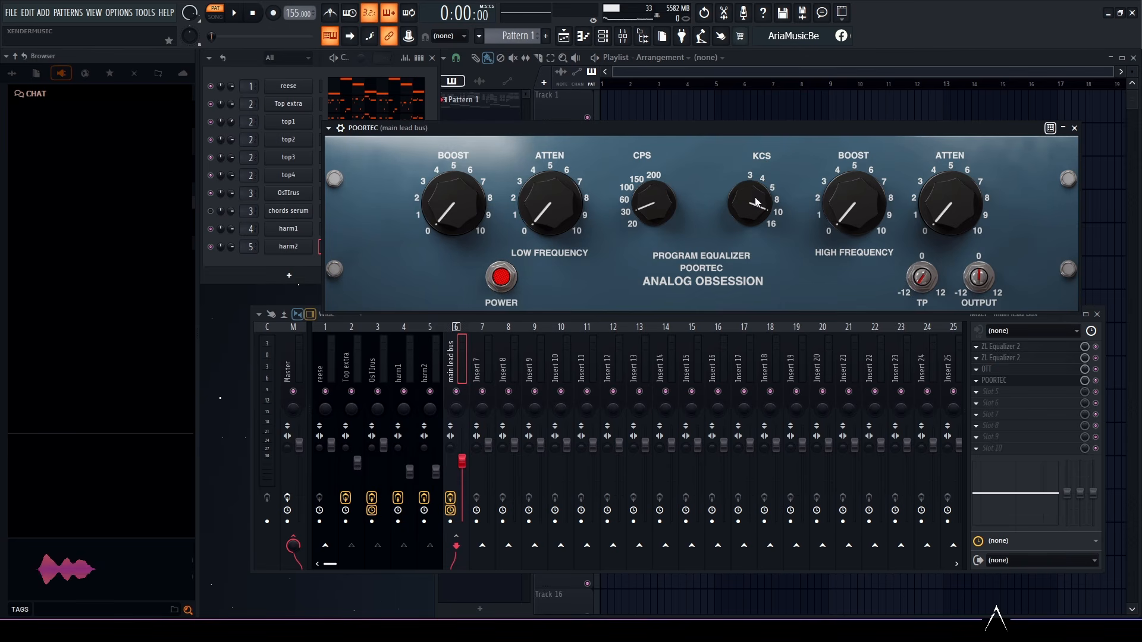
{"action": "mouse_move", "coordinate": [860, 203]}
{"action": "left_mouse_down"}
{"action": "mouse_move", "coordinate": [860, 214]}
{"action": "mouse_move", "coordinate": [858, 204]}
{"action": "left_mouse_up"}
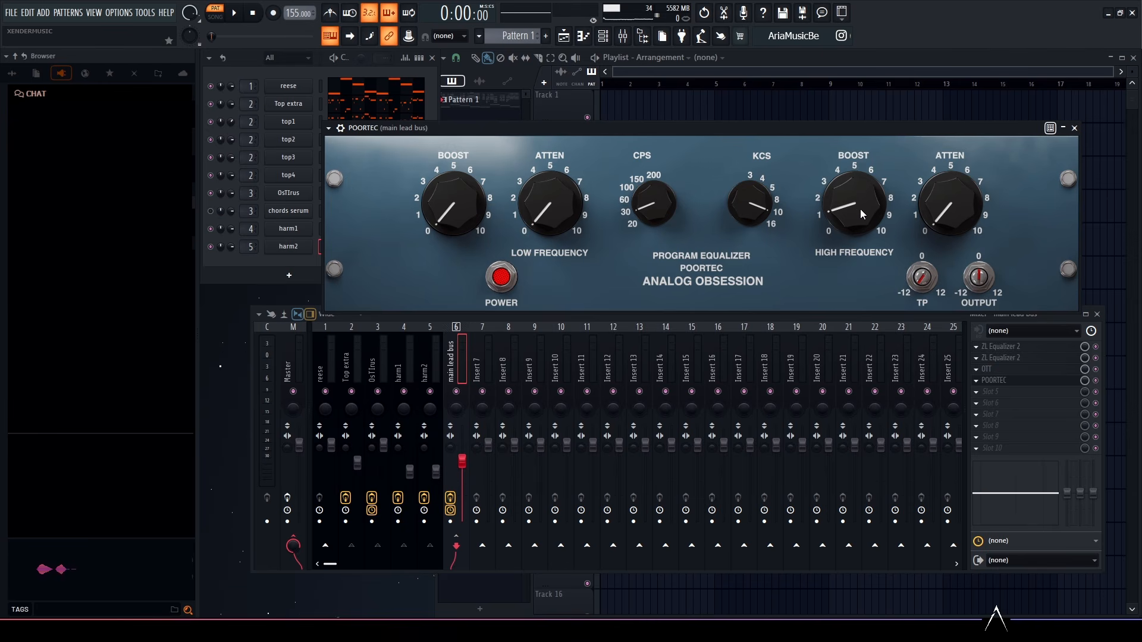
Step: Play back the pattern to hear the lead bus with POORTEC
{"action": "left_click", "coordinate": [790, 316]}
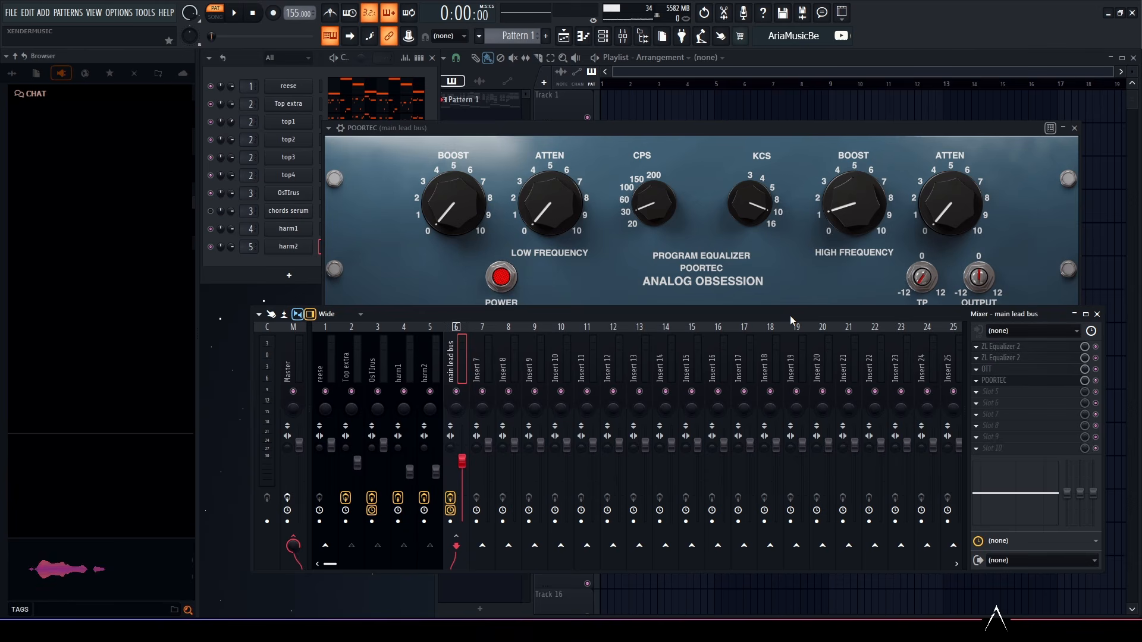
{"action": "key", "text": "space"}
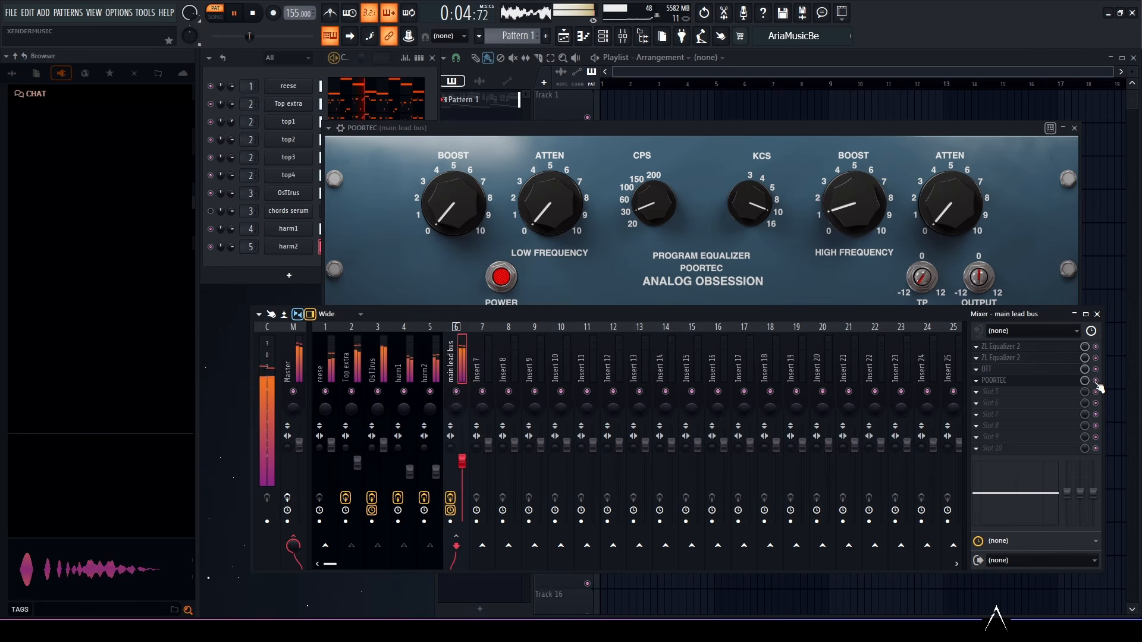
{"action": "key", "text": "space"}
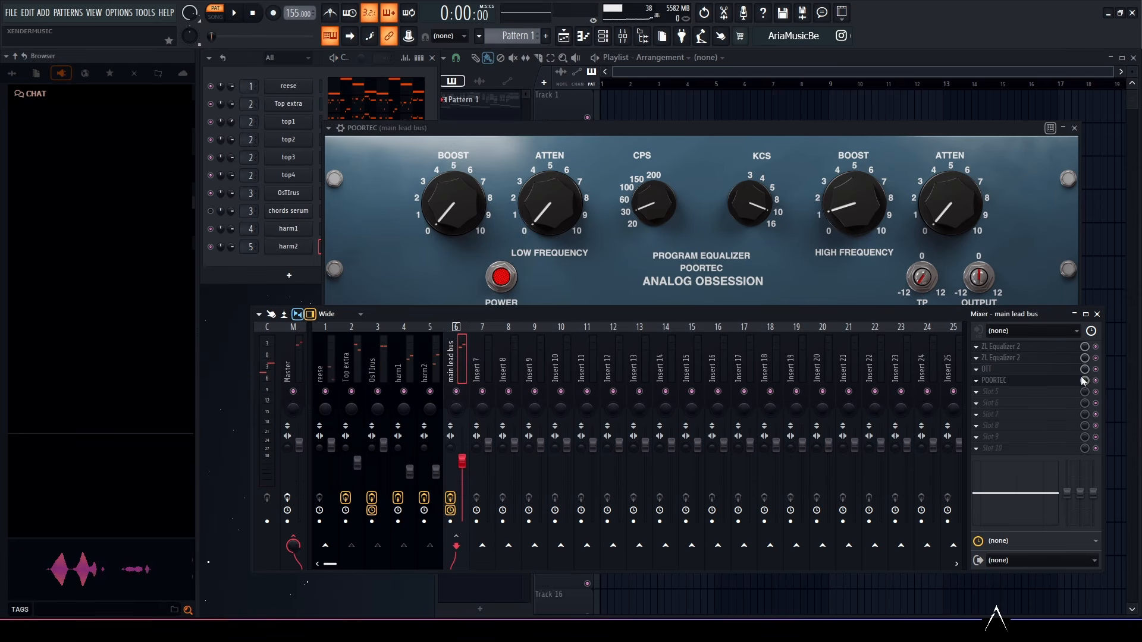
Step: Bypass POORTEC and add PuigTec to the main lead bus with mains off, high-frequency boost at about 5.3 and KCS at 16
{"action": "left_click", "coordinate": [1095, 380]}
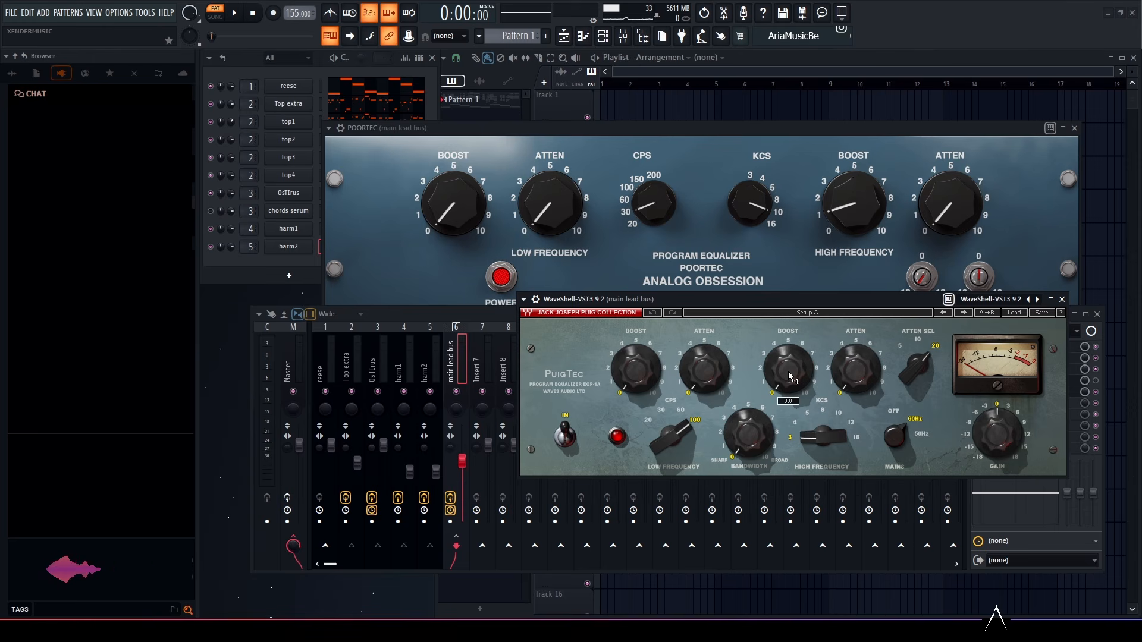
{"action": "left_click", "coordinate": [899, 445]}
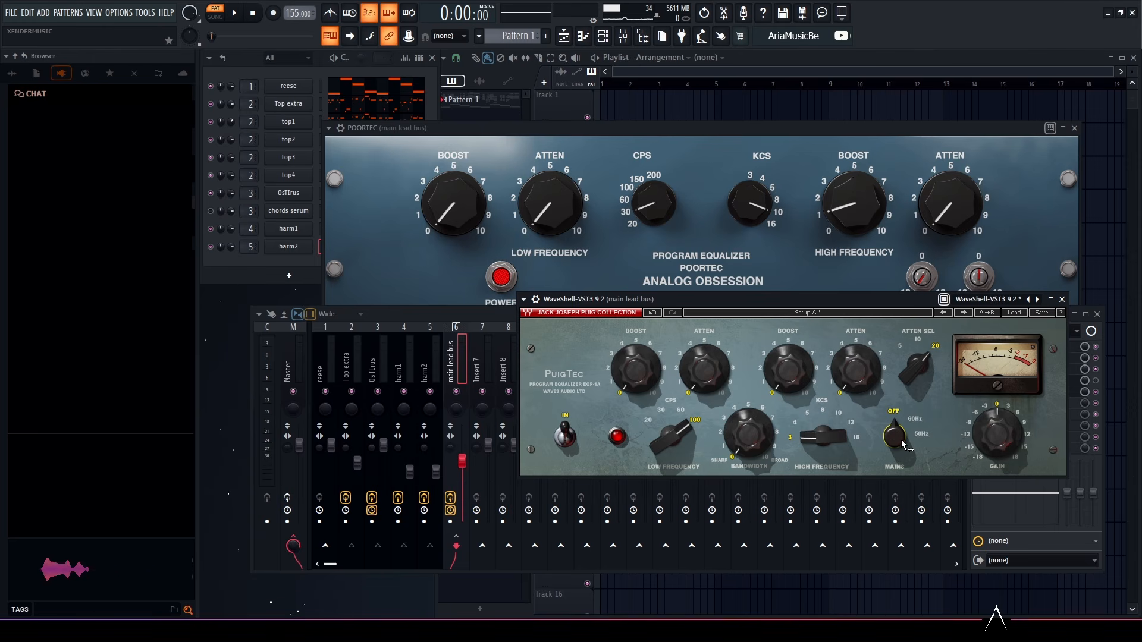
{"action": "left_click_drag", "start_coordinate": [795, 368], "coordinate": [795, 337]}
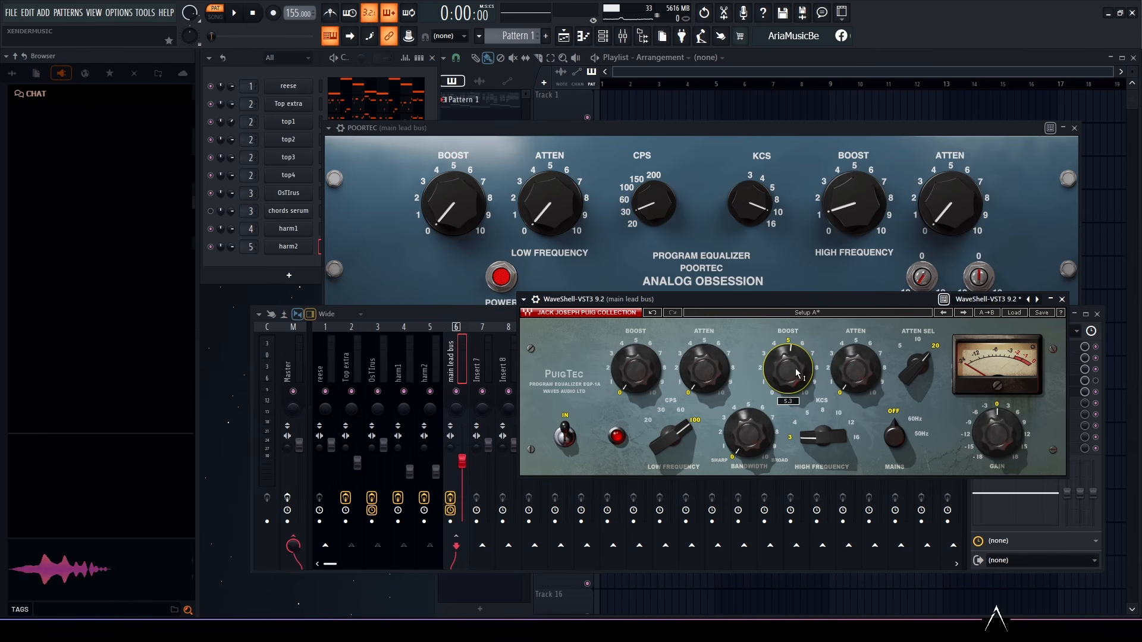
{"action": "mouse_move", "coordinate": [826, 439]}
{"action": "left_click_drag", "start_coordinate": [827, 441], "coordinate": [831, 435]}
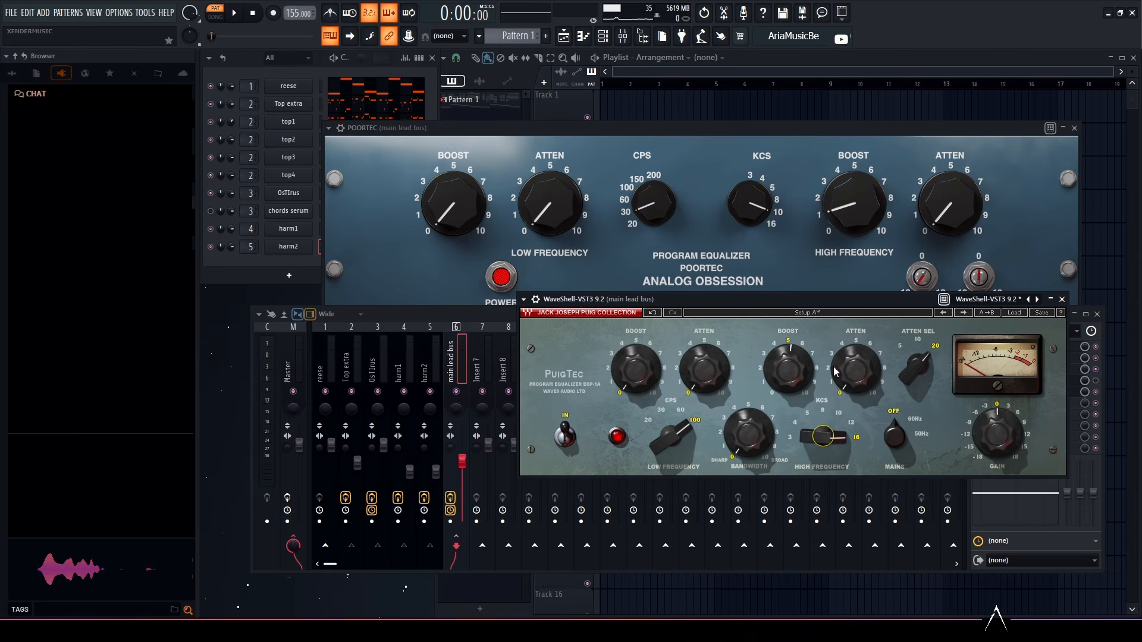
Step: Close the PuigTec window and play back the pattern to hear the lead bus with it
{"action": "left_click", "coordinate": [1062, 299]}
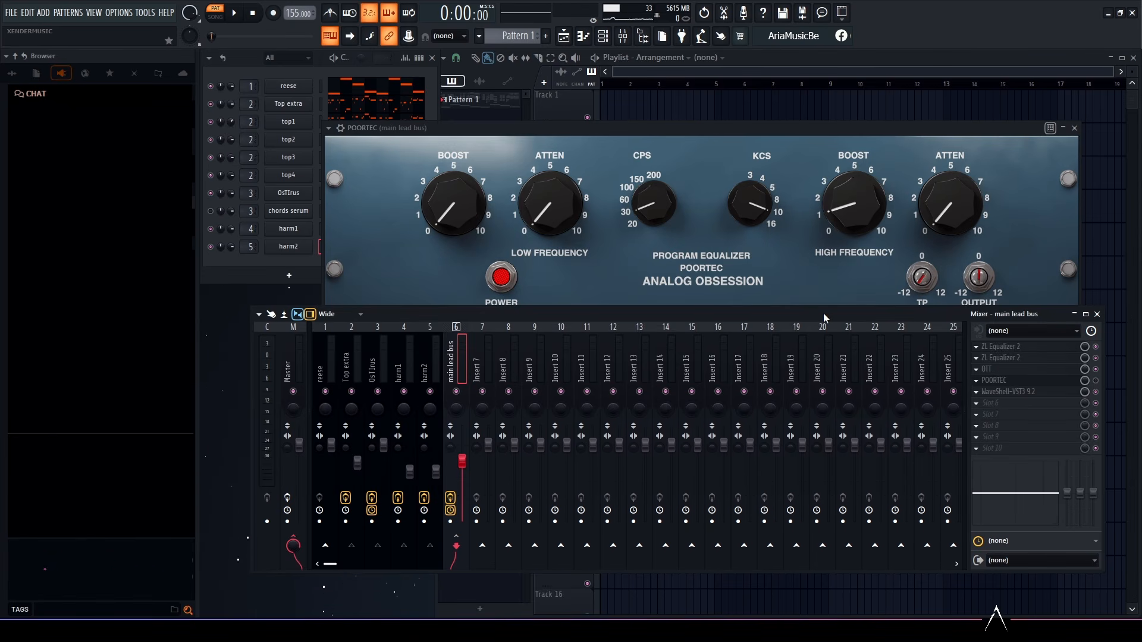
{"action": "key", "text": "space"}
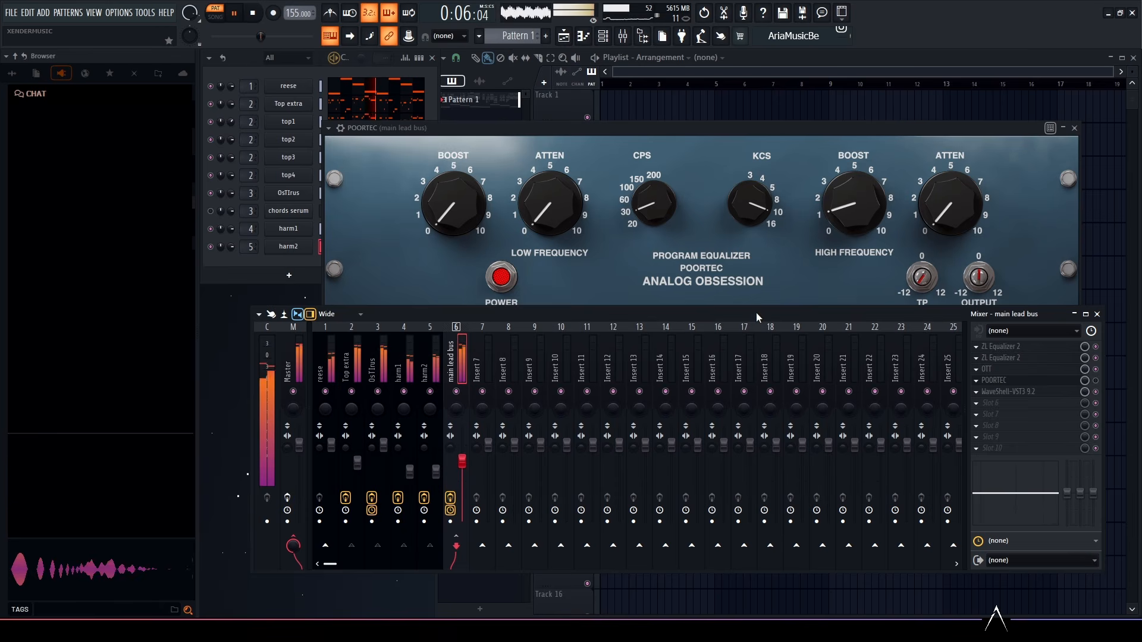
{"action": "key", "text": "space"}
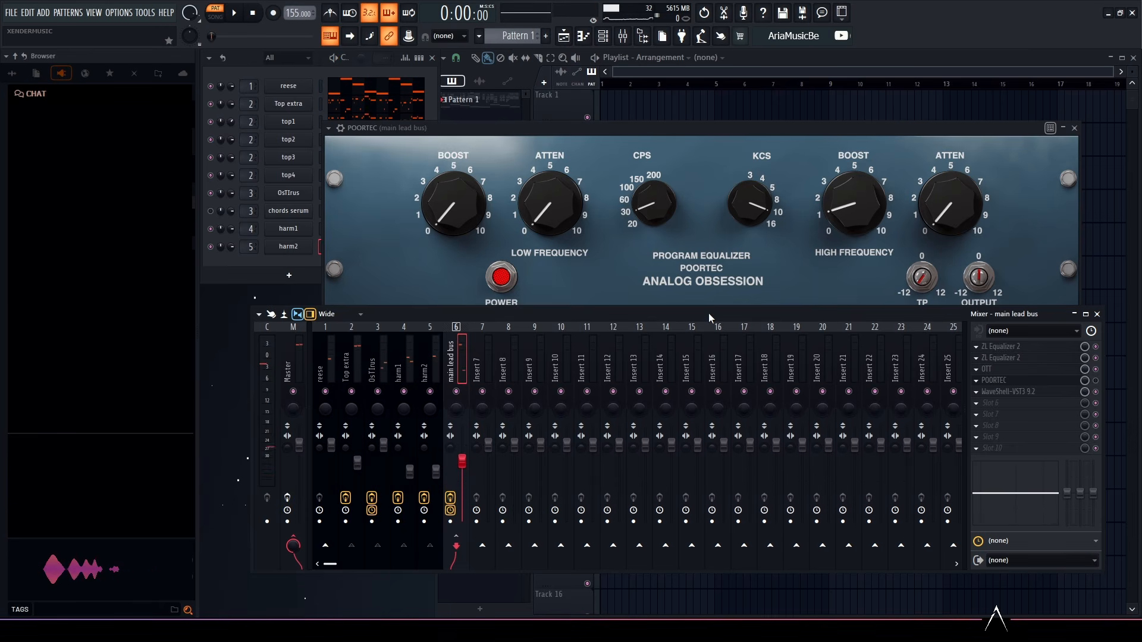
Step: Bypass PuigTec, re-enable POORTEC with its KCS at 16, and play back the pattern
{"action": "left_click", "coordinate": [1010, 380]}
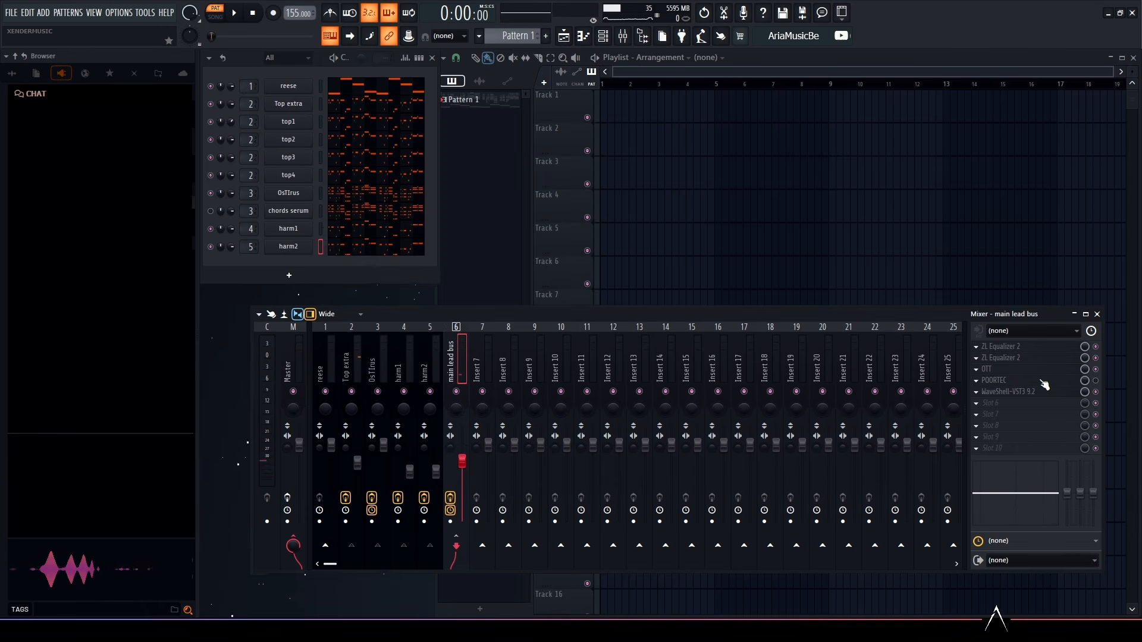
{"action": "left_click", "coordinate": [1041, 381]}
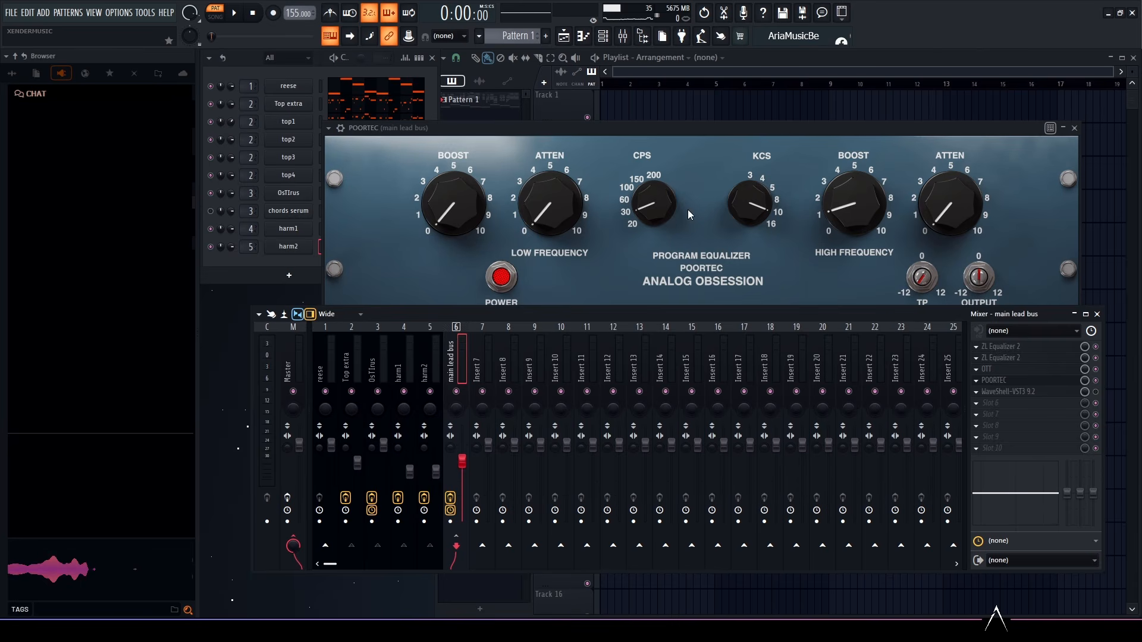
{"action": "left_click_drag", "start_coordinate": [764, 202], "coordinate": [765, 186]}
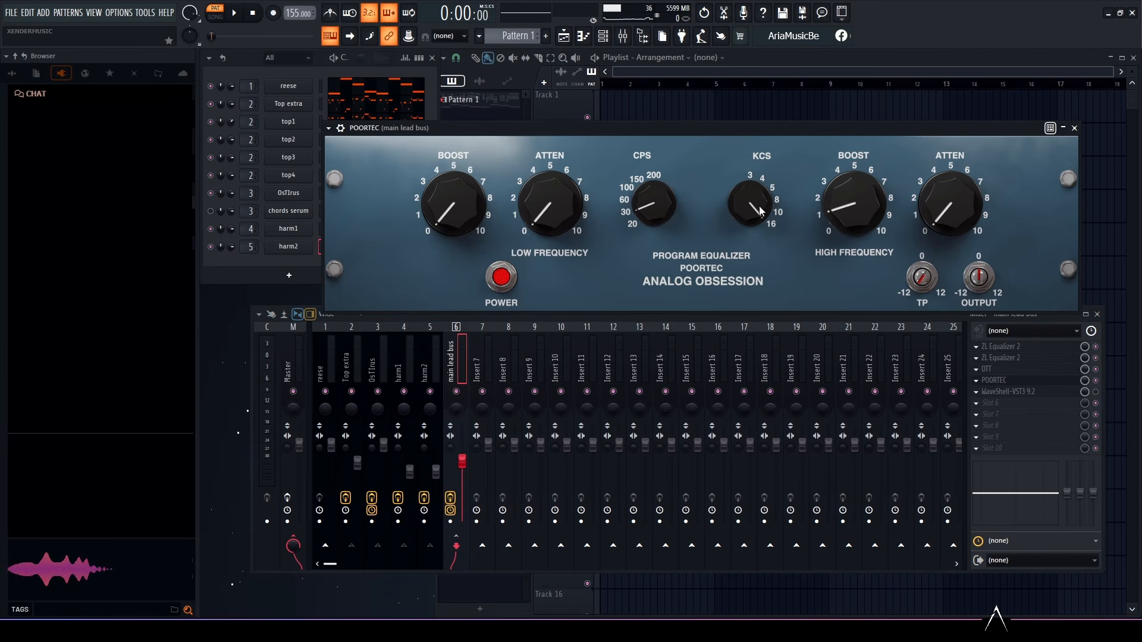
{"action": "key", "text": "space"}
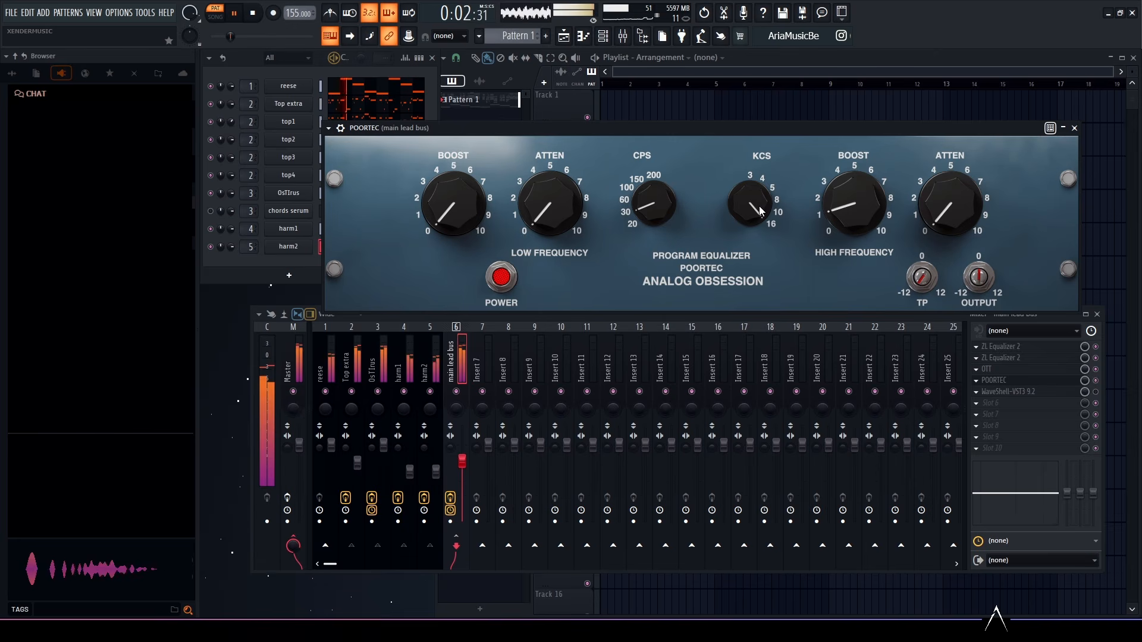
{"action": "key", "text": "space"}
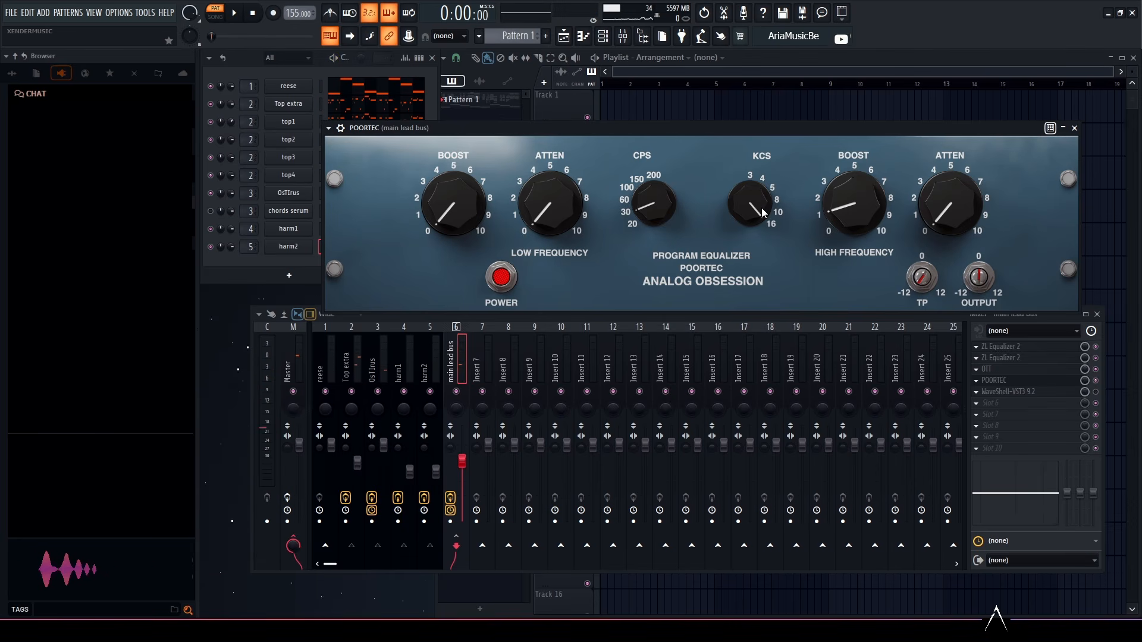
Step: Switch between PuigTec and POORTEC on the main lead bus, leave only POORTEC active and close its window
{"action": "left_click", "coordinate": [1096, 381]}
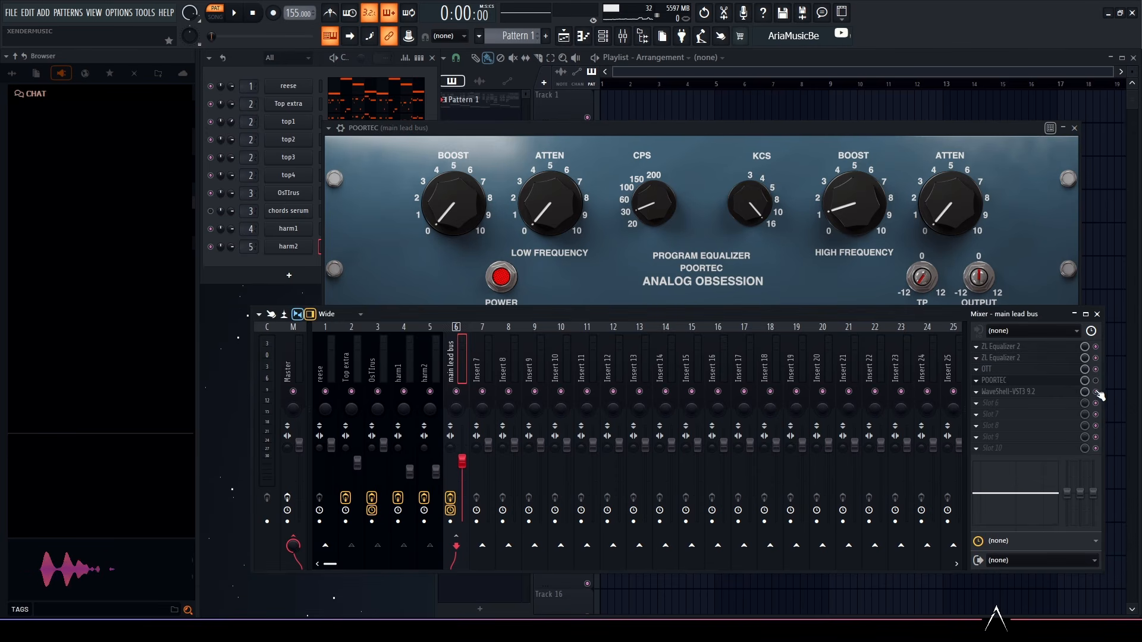
{"action": "left_click", "coordinate": [1032, 393]}
{"action": "left_click", "coordinate": [1095, 392]}
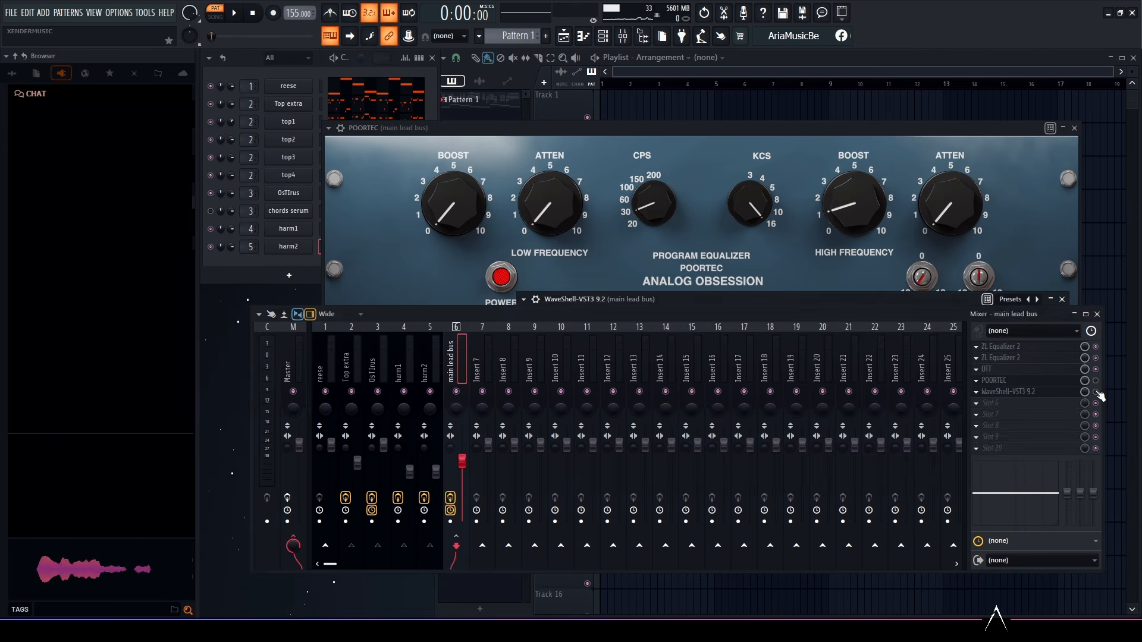
{"action": "left_click", "coordinate": [1095, 380]}
{"action": "left_click_drag", "start_coordinate": [752, 204], "coordinate": [763, 275]}
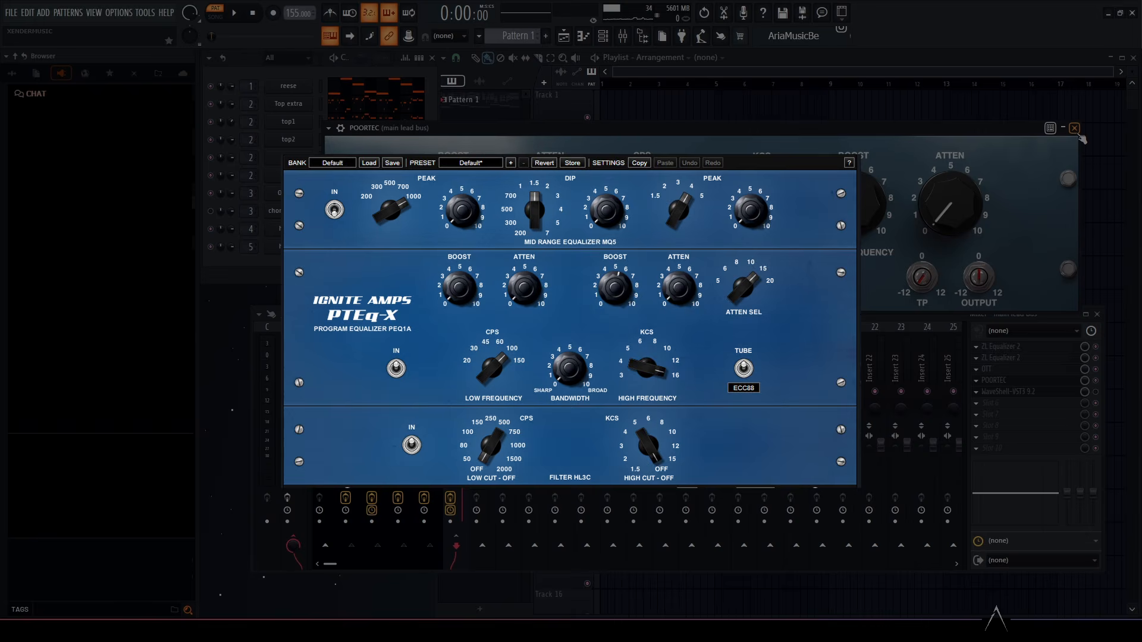
{"action": "left_click", "coordinate": [1075, 128]}
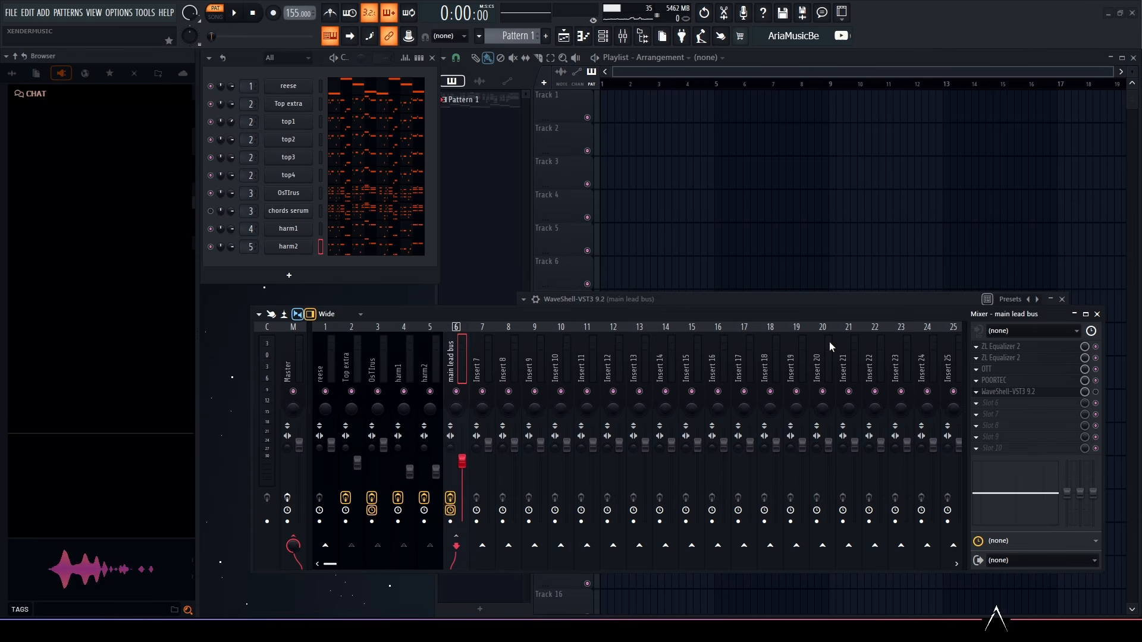
Step: Add another ZL Equalizer 2 to the main lead bus with a peak cut of about -2.14 dB at about 719 Hz
{"action": "left_click", "coordinate": [988, 403]}
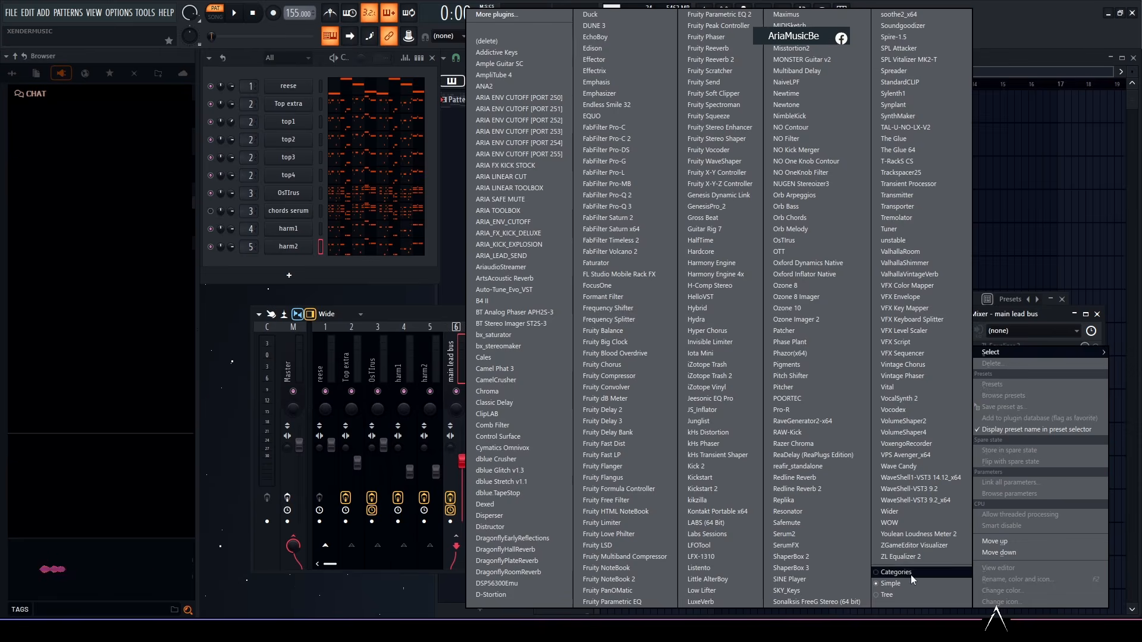
{"action": "left_click", "coordinate": [907, 558]}
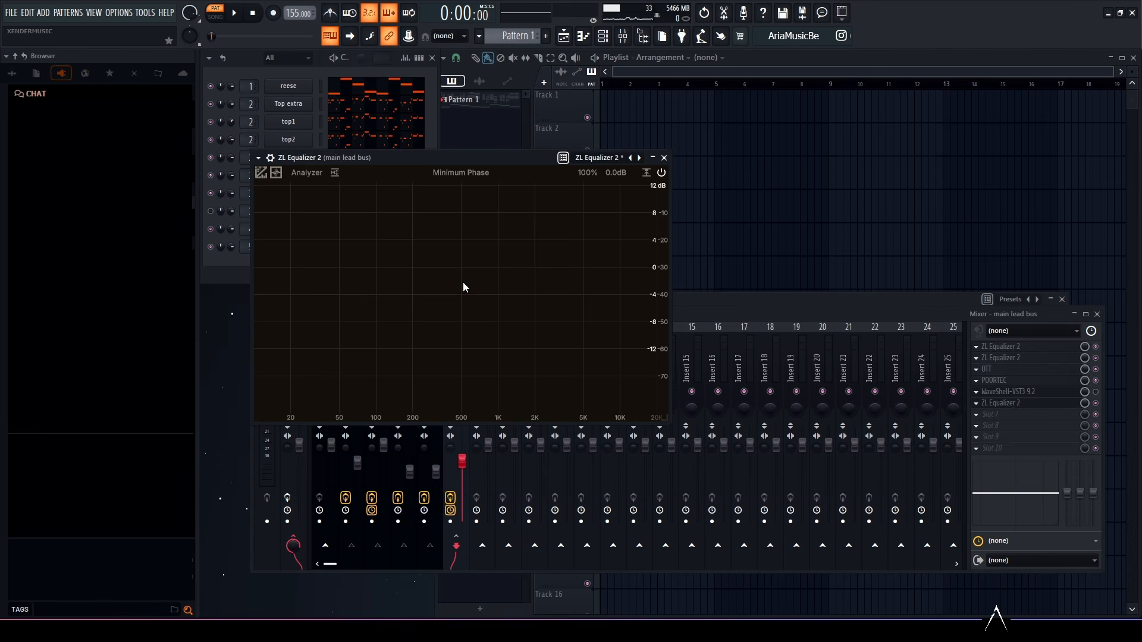
{"action": "double_click", "coordinate": [480, 281]}
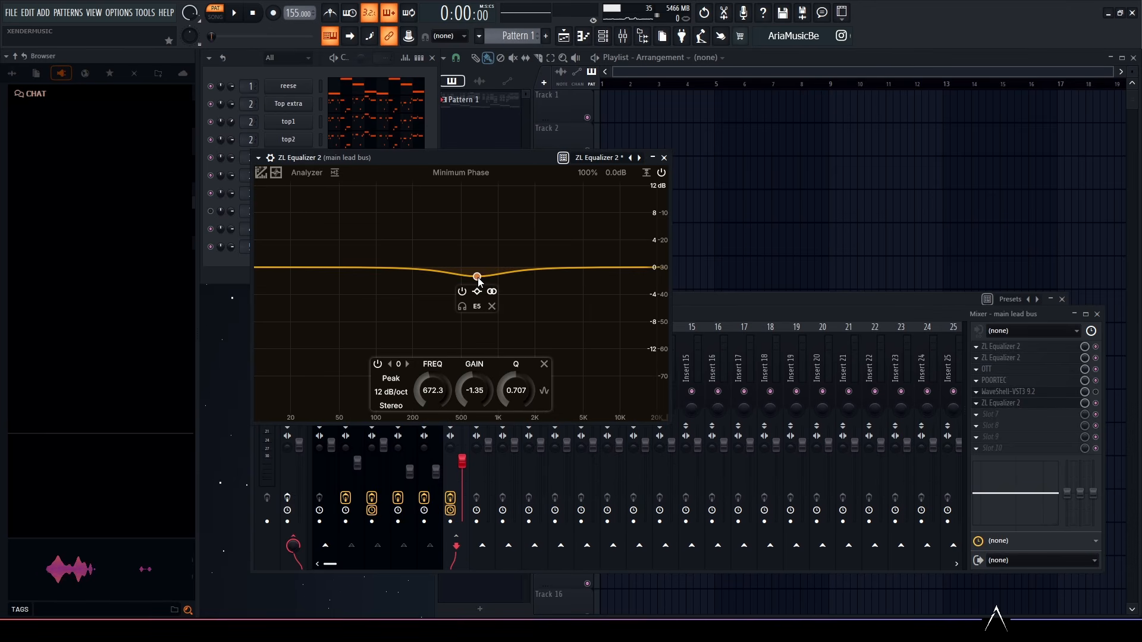
{"action": "left_click_drag", "start_coordinate": [483, 285], "coordinate": [481, 283]}
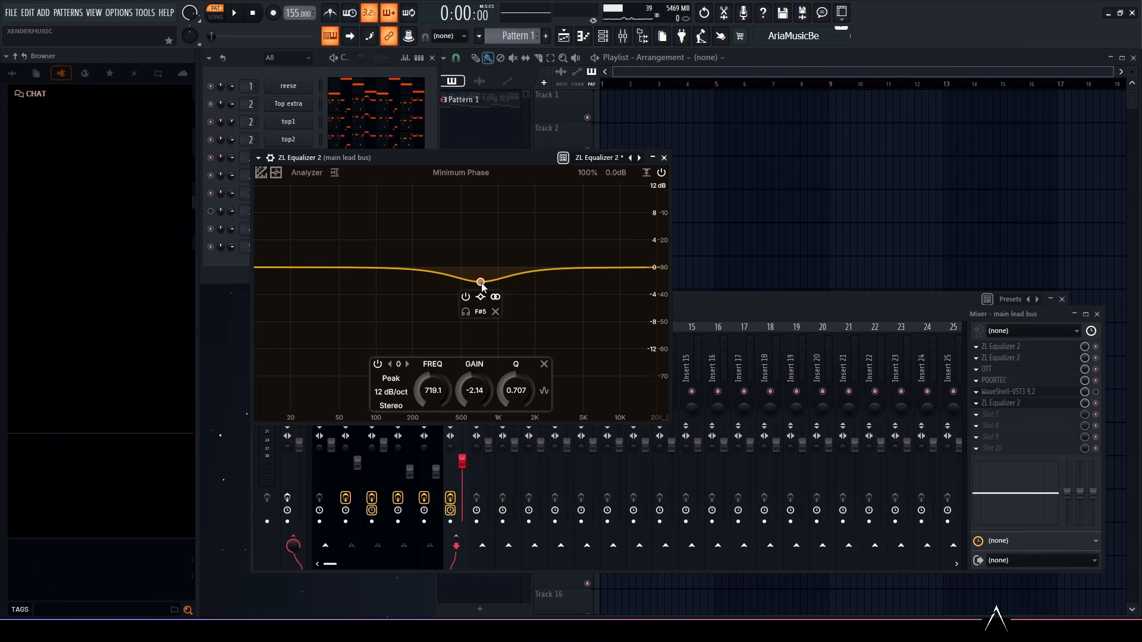
Step: Review the curve of the bus's first ZL Equalizer 2, close it and move the new equalizer window clear of the channel list
{"action": "left_click", "coordinate": [1024, 347]}
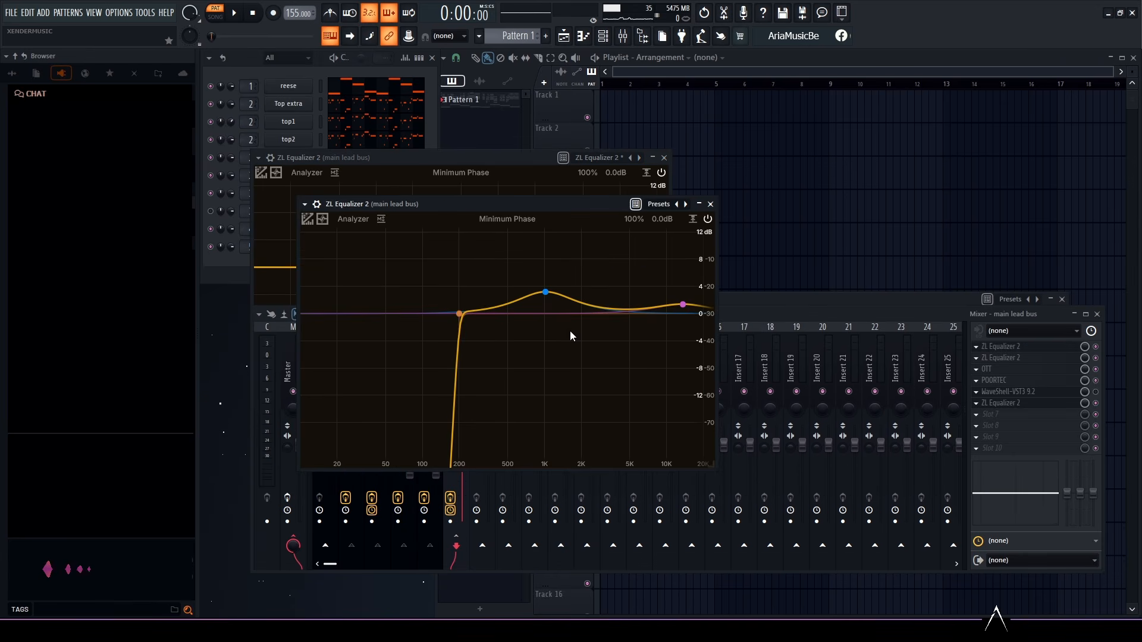
{"action": "left_click", "coordinate": [710, 204]}
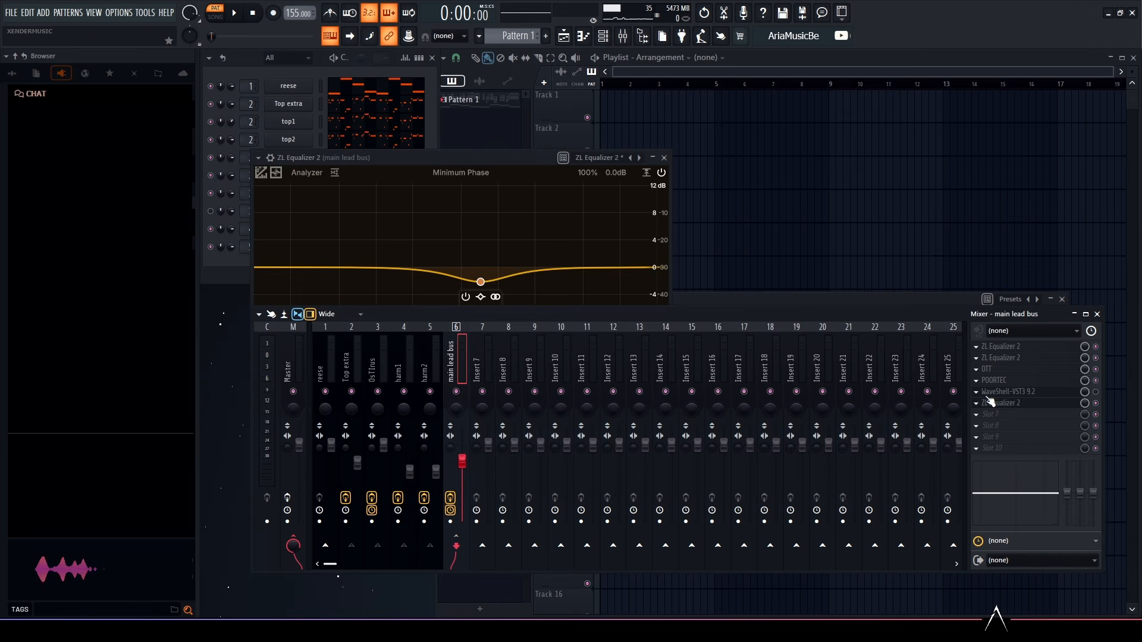
{"action": "left_click_drag", "start_coordinate": [536, 155], "coordinate": [693, 131]}
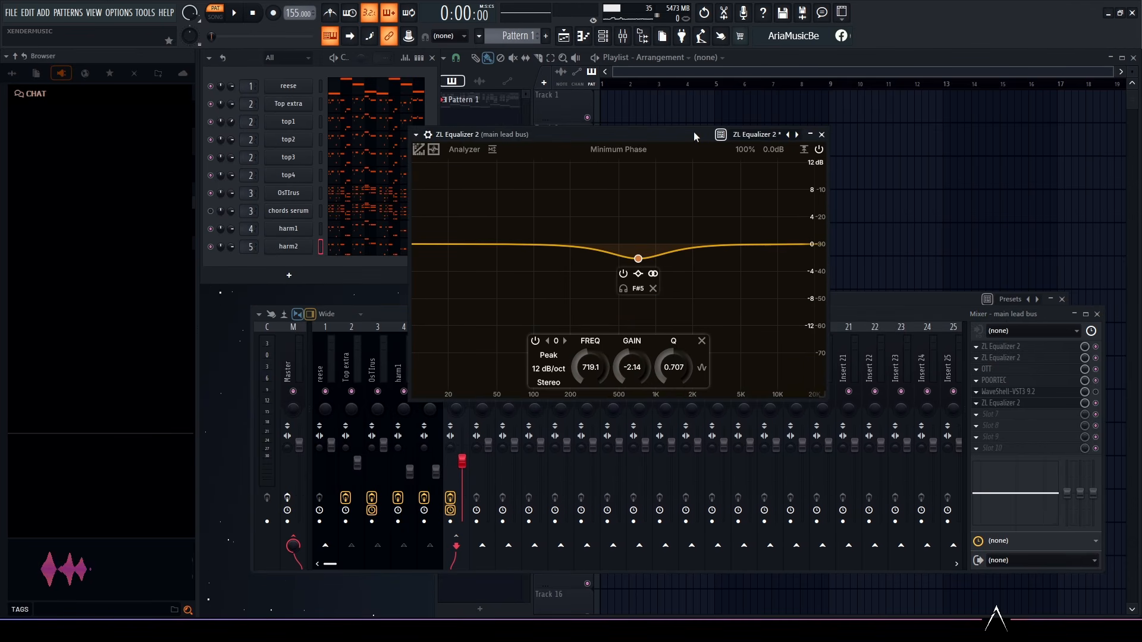
Step: Add a peak band at about 5543 Hz with about 2.23 dB of gain to the new equalizer
{"action": "left_click", "coordinate": [746, 244]}
{"action": "double_click", "coordinate": [747, 244]}
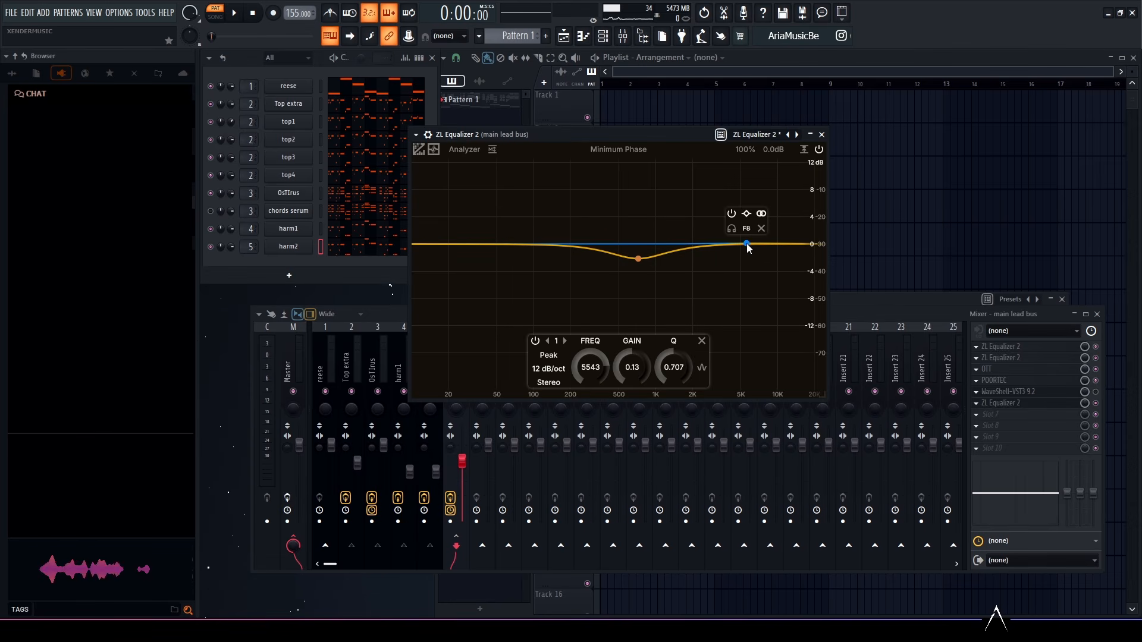
{"action": "left_click_drag", "start_coordinate": [747, 243], "coordinate": [748, 232]}
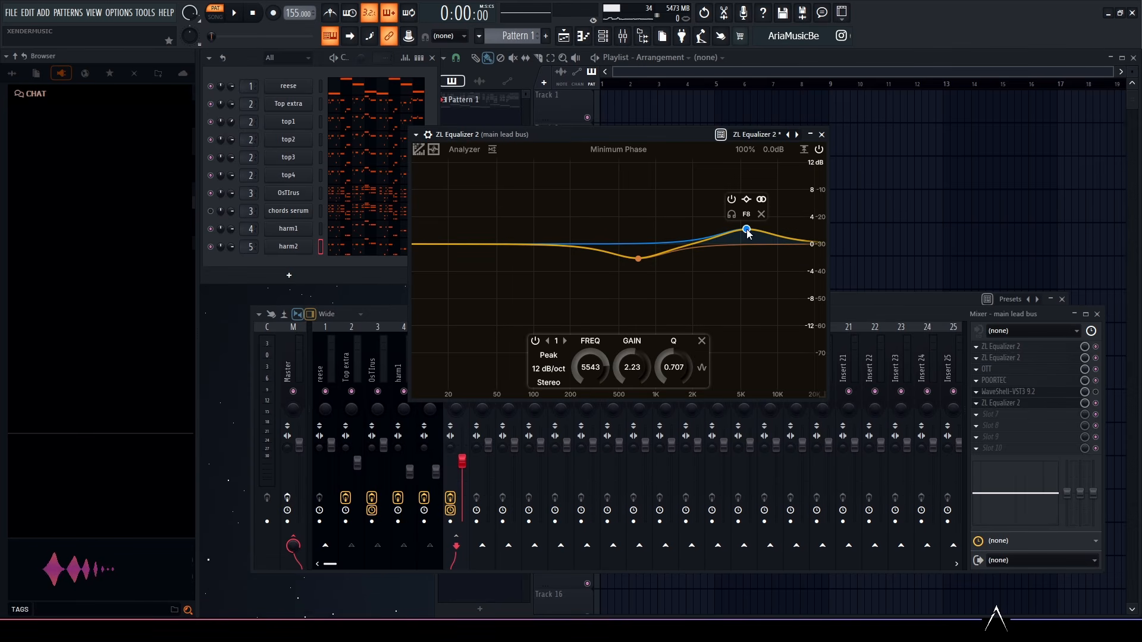
{"action": "left_click", "coordinate": [549, 355]}
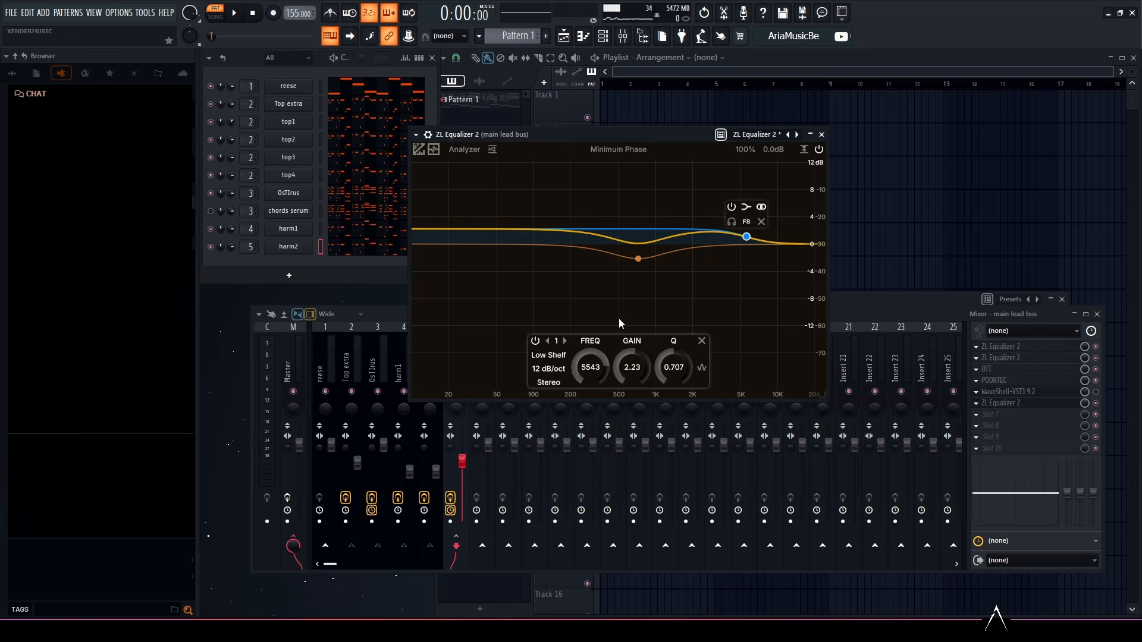
{"action": "left_click", "coordinate": [562, 270]}
{"action": "left_click", "coordinate": [548, 355]}
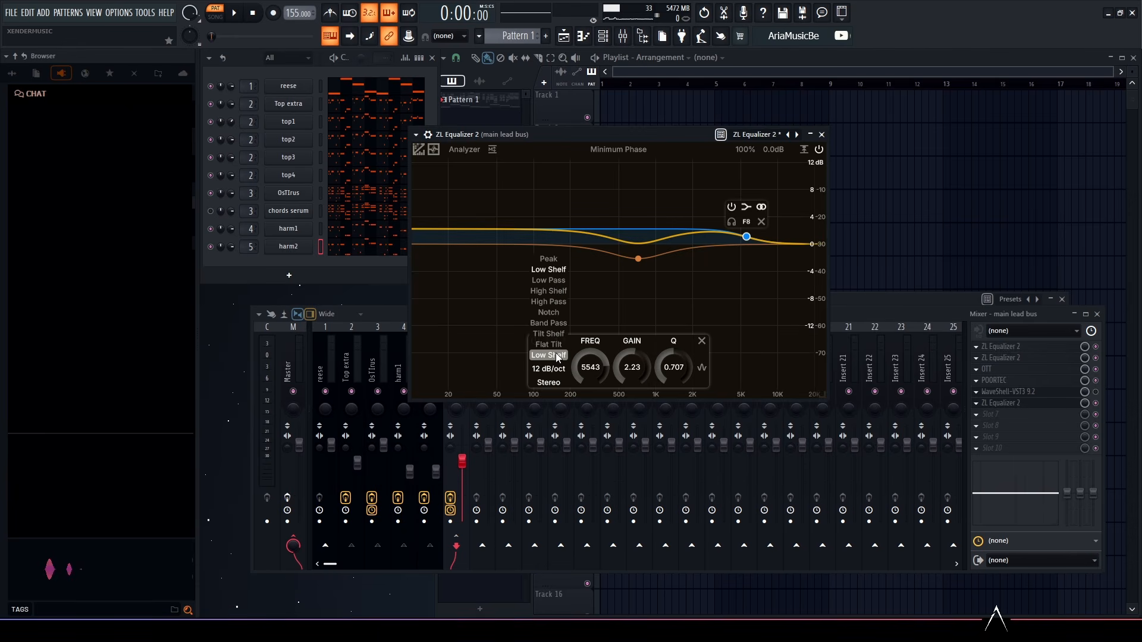
{"action": "left_click", "coordinate": [554, 284]}
{"action": "double_click", "coordinate": [553, 277]}
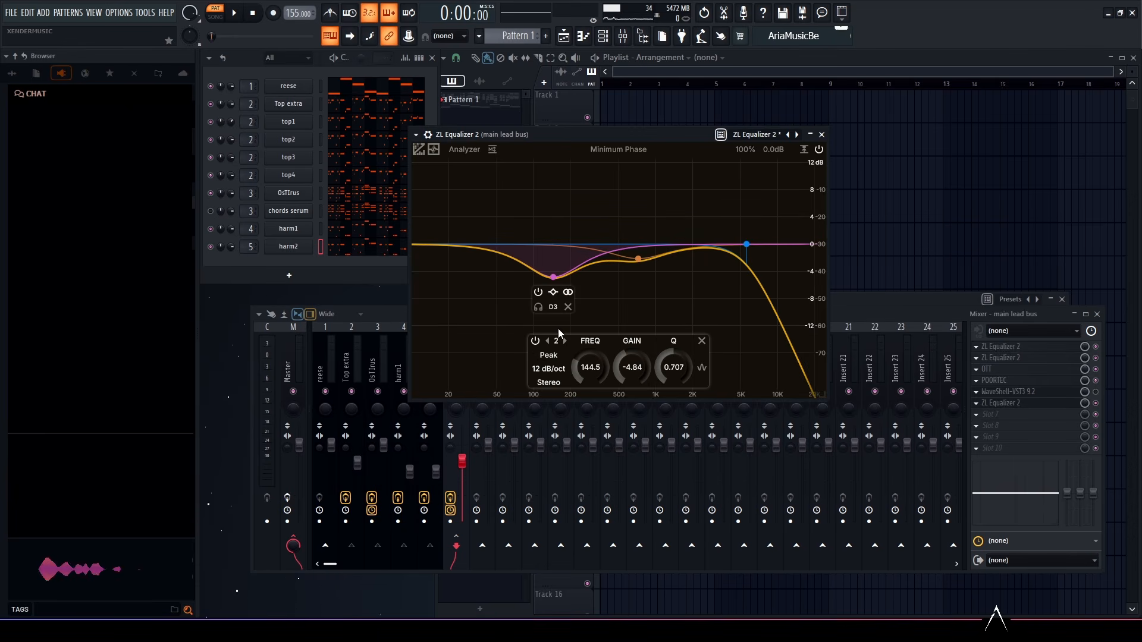
{"action": "left_click", "coordinate": [702, 341]}
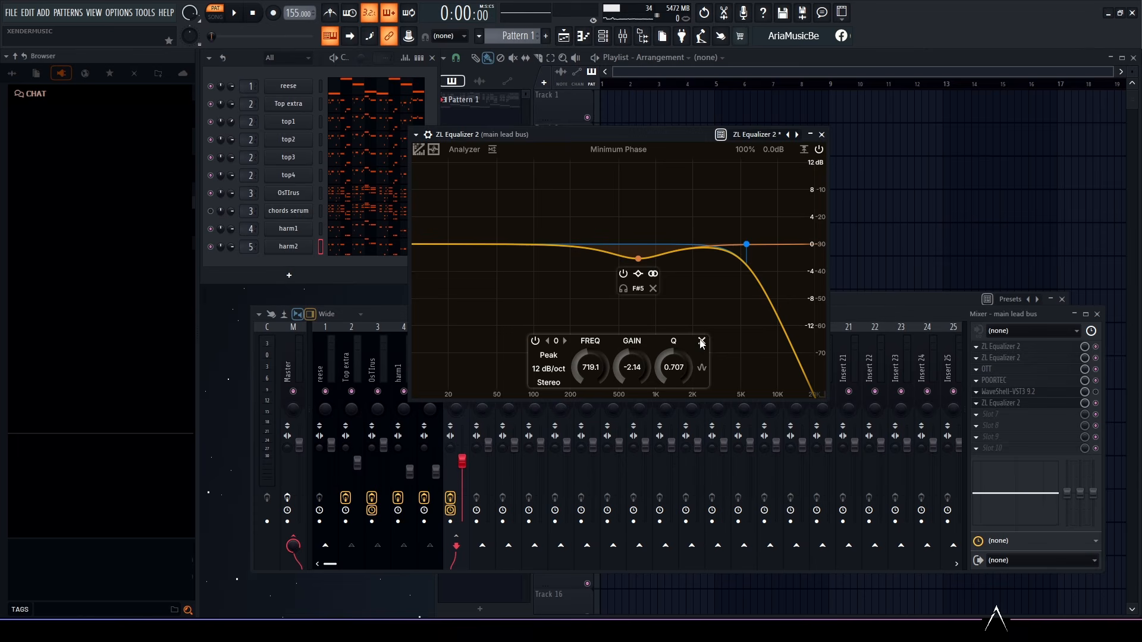
Step: Turn the upper band into a high shelf at about 5481 Hz with about 4.67 dB gain and a Q of 0.311
{"action": "left_click", "coordinate": [746, 244]}
{"action": "left_click", "coordinate": [548, 355]}
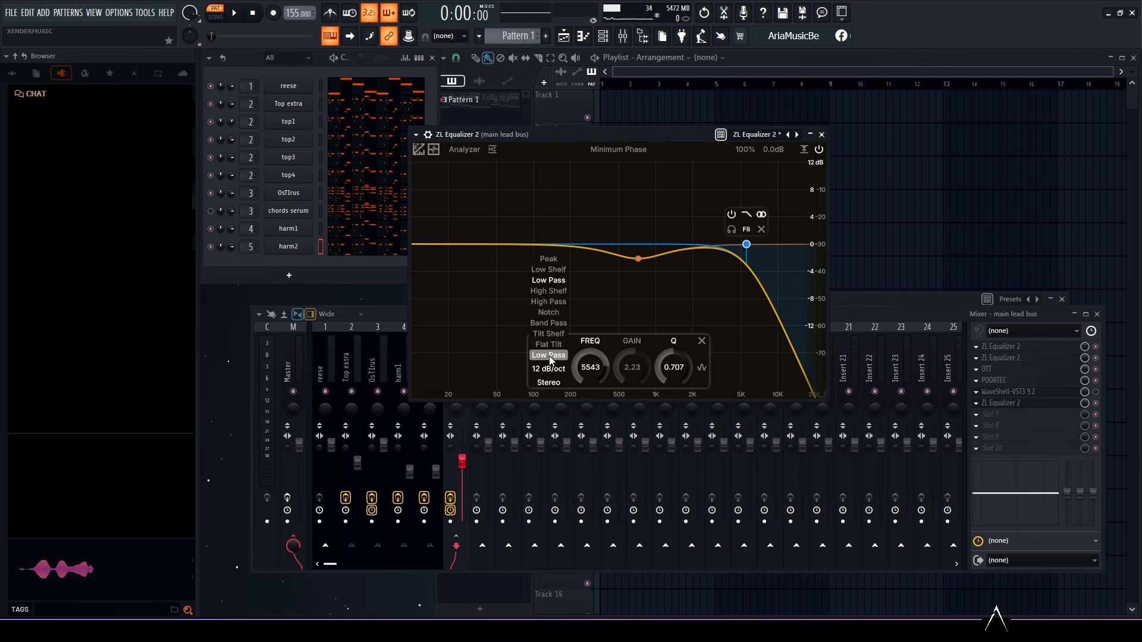
{"action": "left_click", "coordinate": [555, 291]}
{"action": "left_click_drag", "start_coordinate": [747, 240], "coordinate": [747, 232]}
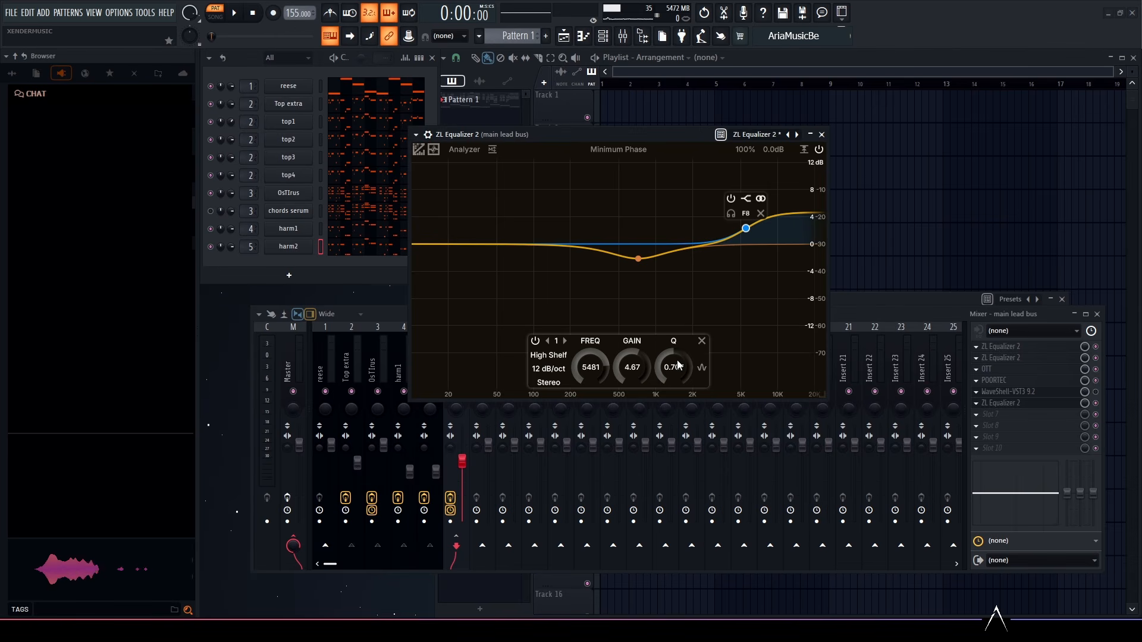
{"action": "scroll", "coordinate": [676, 368], "scroll_direction": "down", "scroll_amount": 3}
{"action": "scroll", "coordinate": [676, 367], "scroll_direction": "down", "scroll_amount": 3}
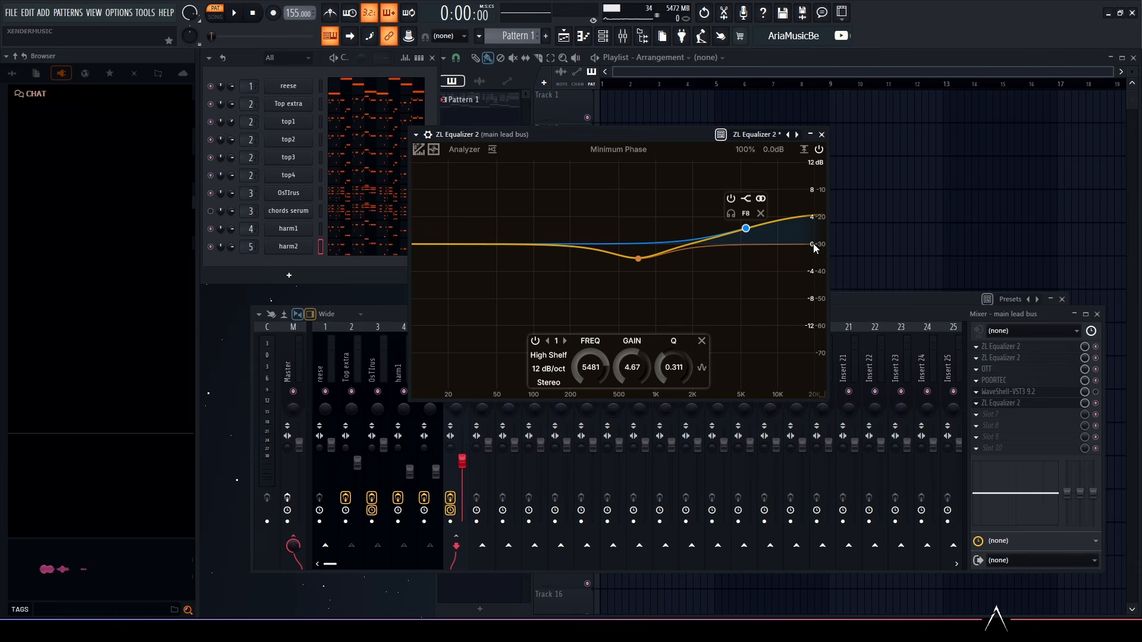
Step: Add a low-pass band at about 16.6 kHz to the new equalizer on the main lead bus
{"action": "double_click", "coordinate": [806, 219]}
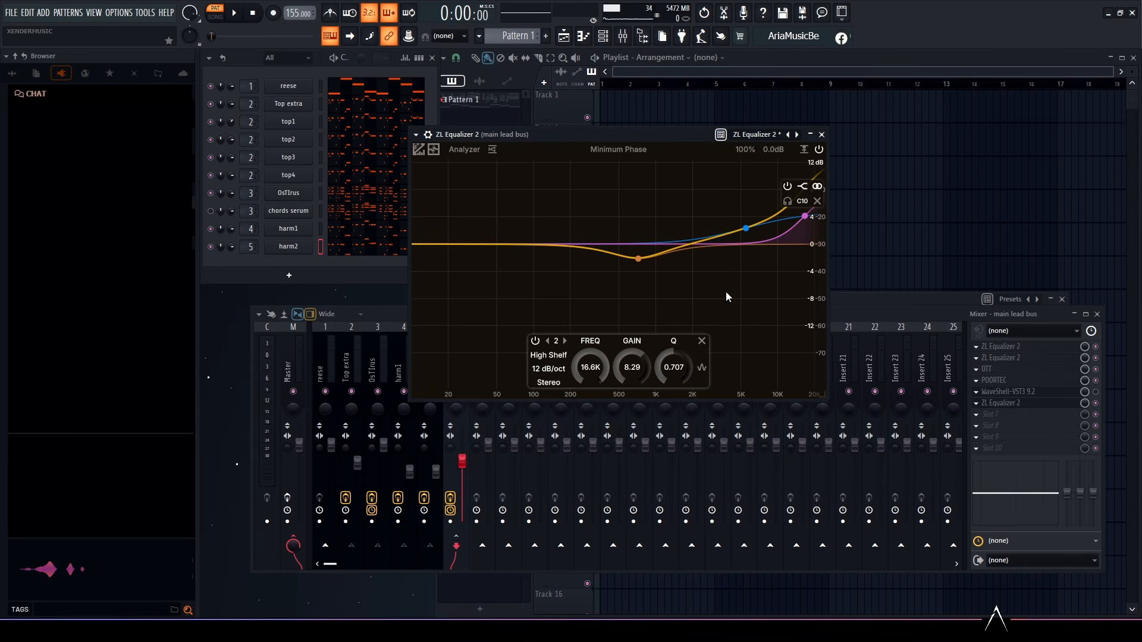
{"action": "left_click", "coordinate": [548, 355]}
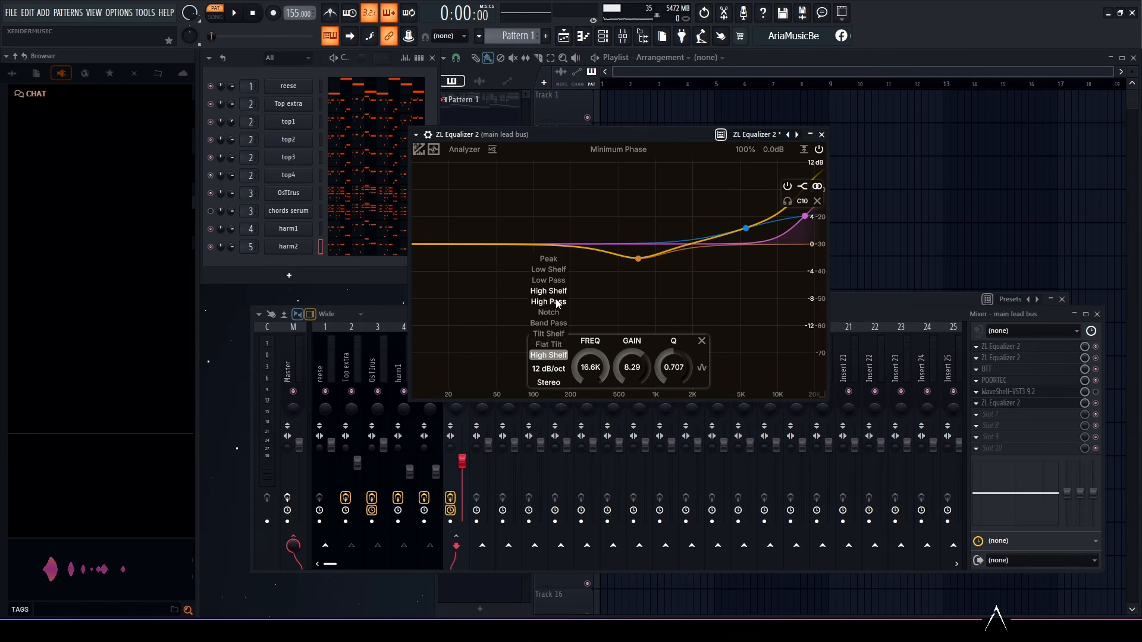
{"action": "left_click", "coordinate": [559, 280]}
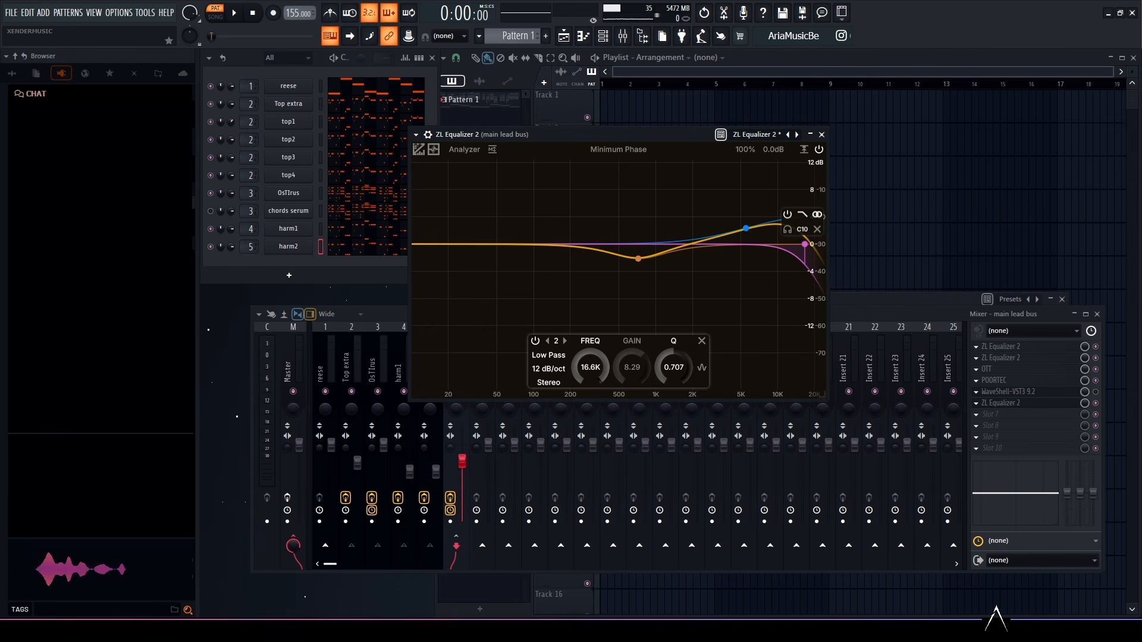
Step: Steepen the low-pass band to 36 dB/oct and set its frequency to 18.3 kHz
{"action": "left_click", "coordinate": [548, 368]}
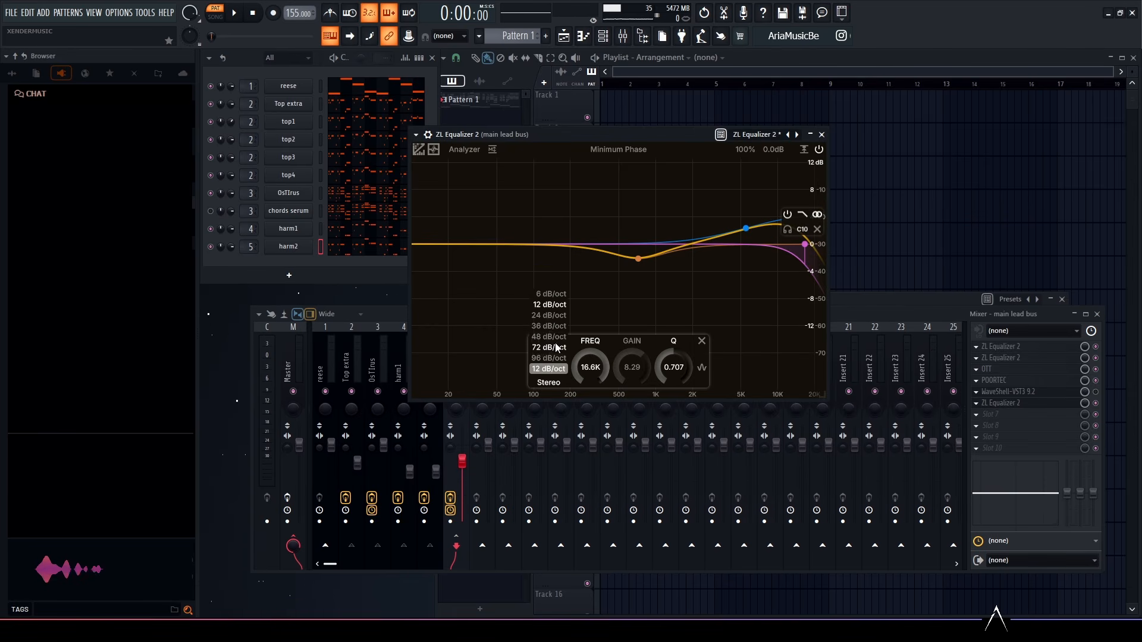
{"action": "left_click", "coordinate": [548, 325]}
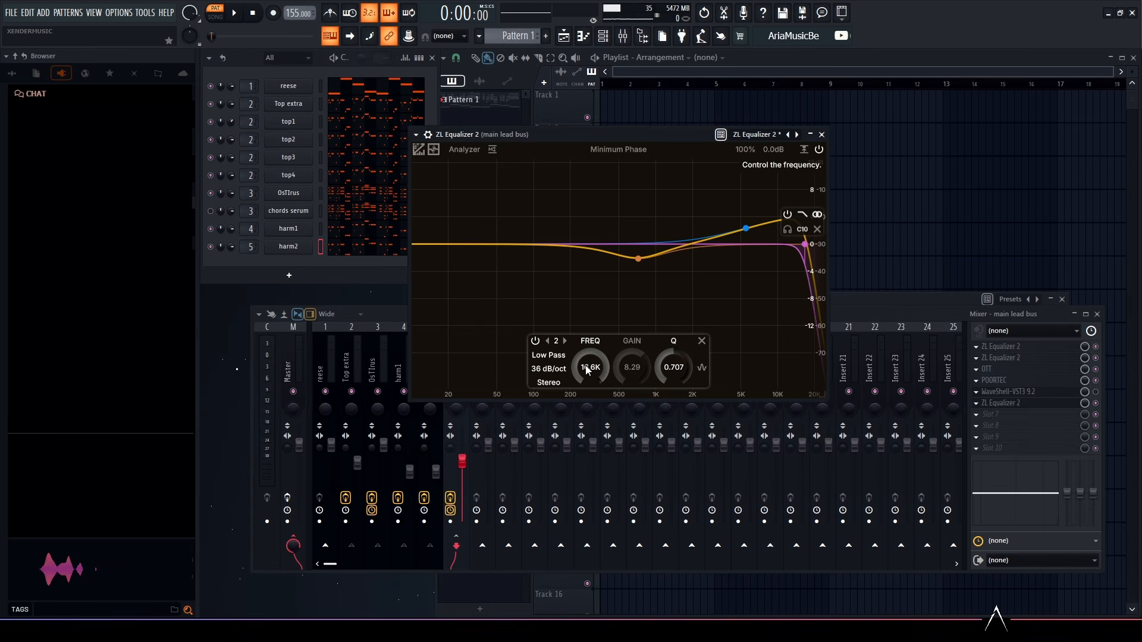
{"action": "scroll", "coordinate": [587, 369], "scroll_direction": "up", "scroll_amount": 3}
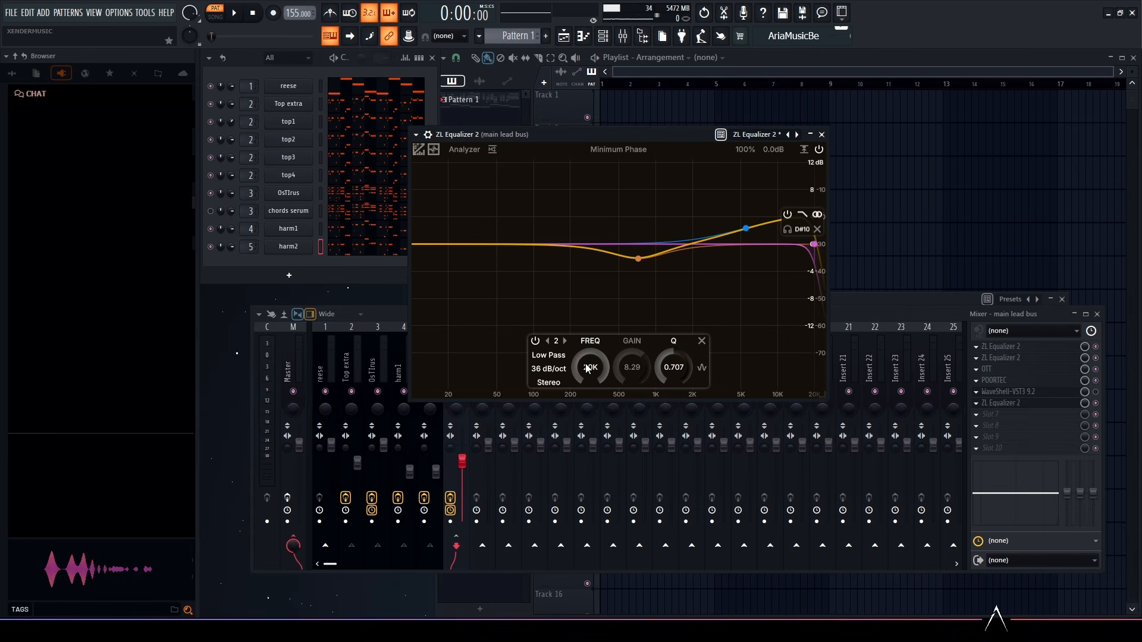
{"action": "scroll", "coordinate": [587, 369], "scroll_direction": "down", "scroll_amount": 3}
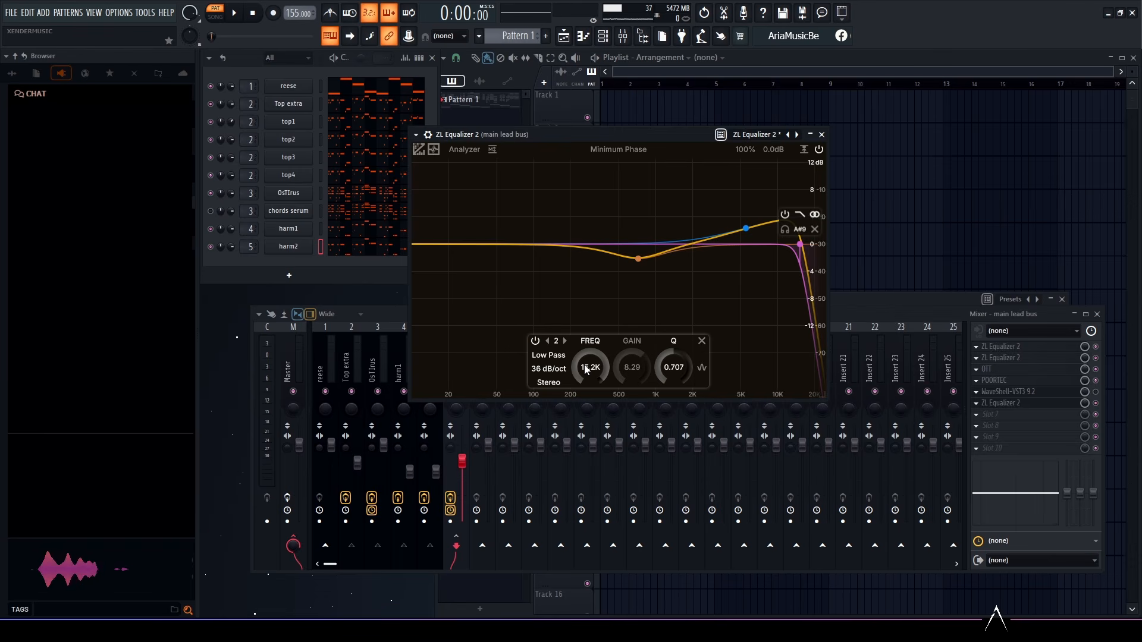
{"action": "scroll", "coordinate": [586, 369], "scroll_direction": "up", "scroll_amount": 1}
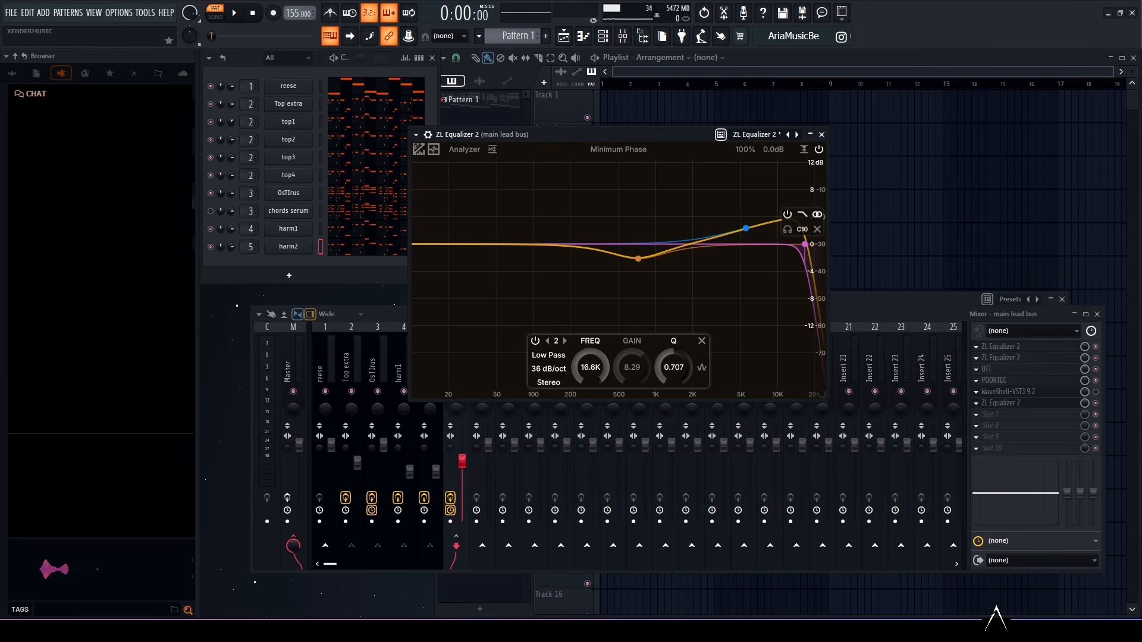
{"action": "scroll", "coordinate": [595, 371], "scroll_direction": "up", "scroll_amount": 2}
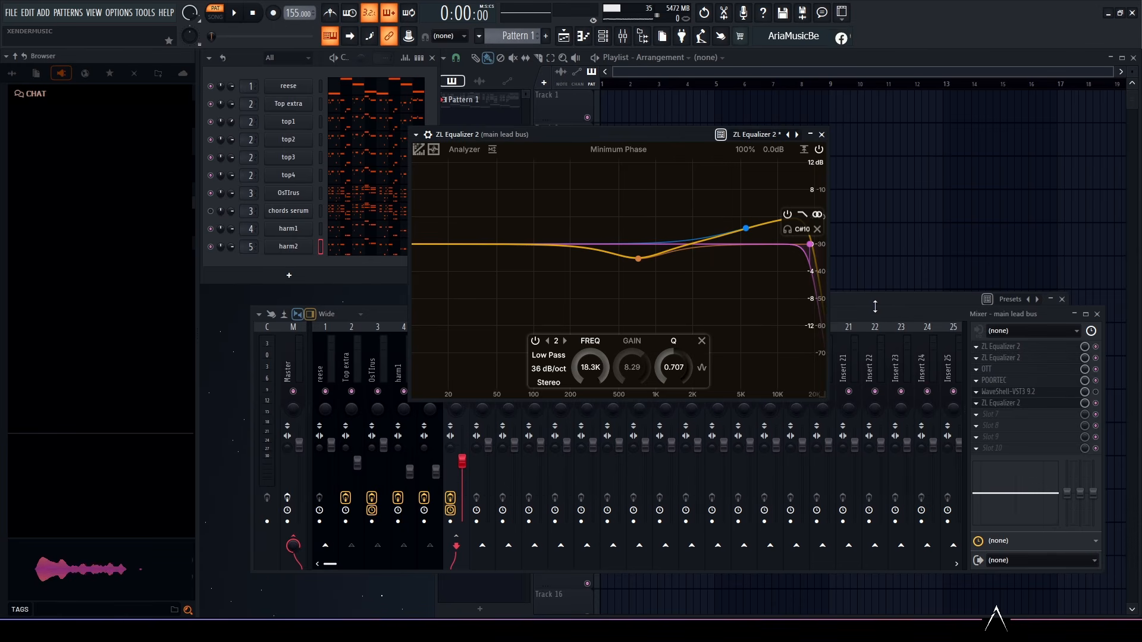
Step: Adjust the low-mid peak band to about 743.7 Hz with about -2.66 dB of gain
{"action": "left_click", "coordinate": [641, 262]}
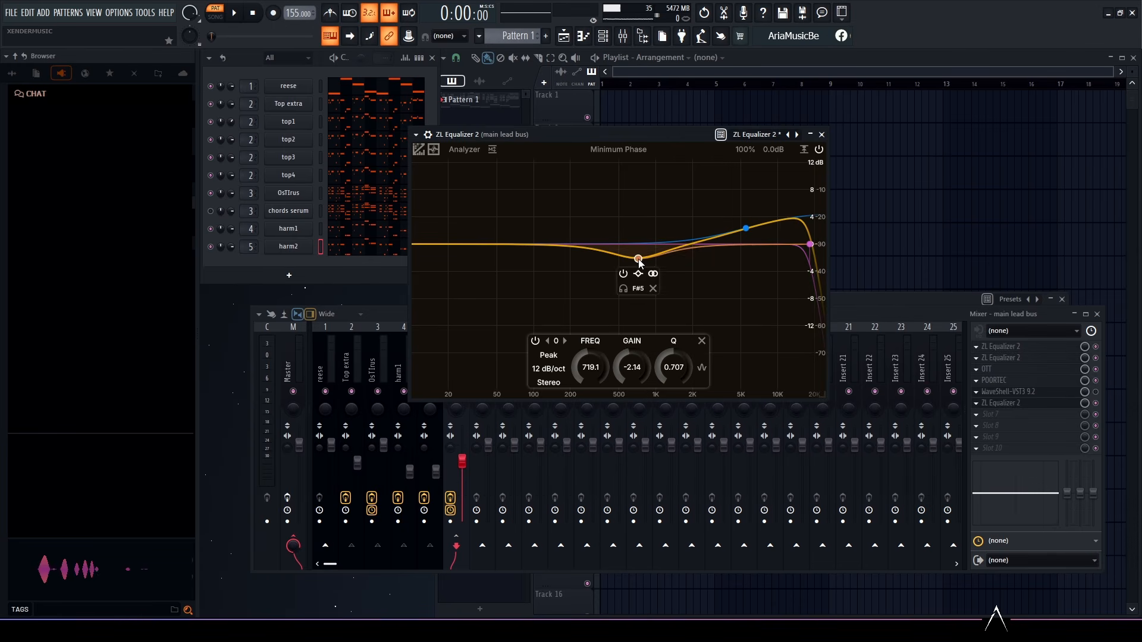
{"action": "left_click_drag", "start_coordinate": [640, 236], "coordinate": [642, 264]}
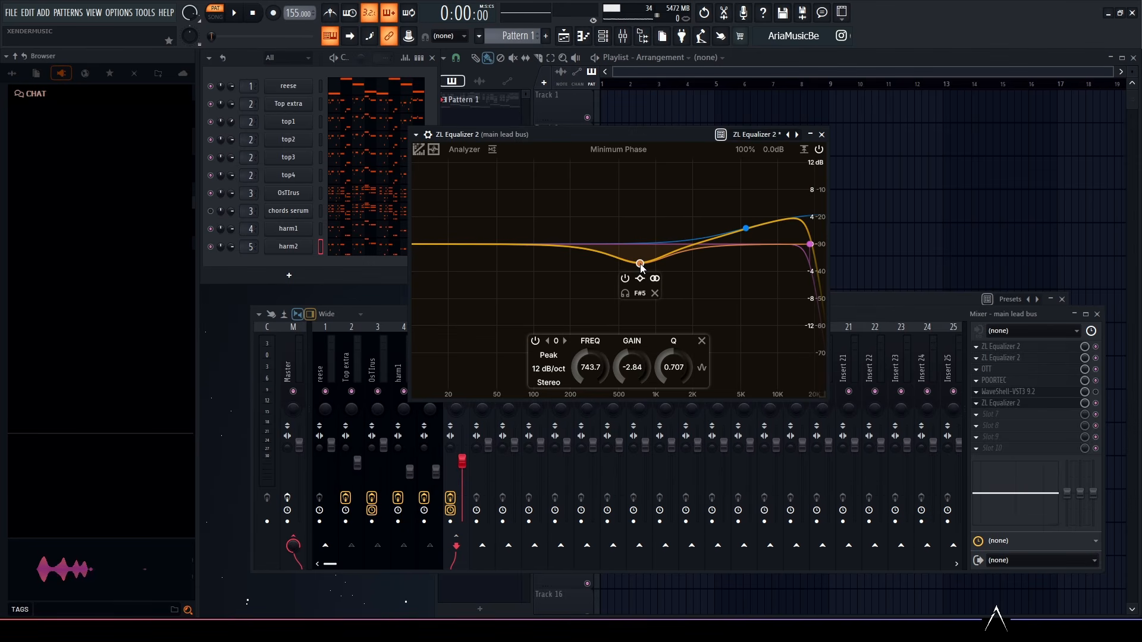
{"action": "left_click_drag", "start_coordinate": [640, 266], "coordinate": [640, 263]}
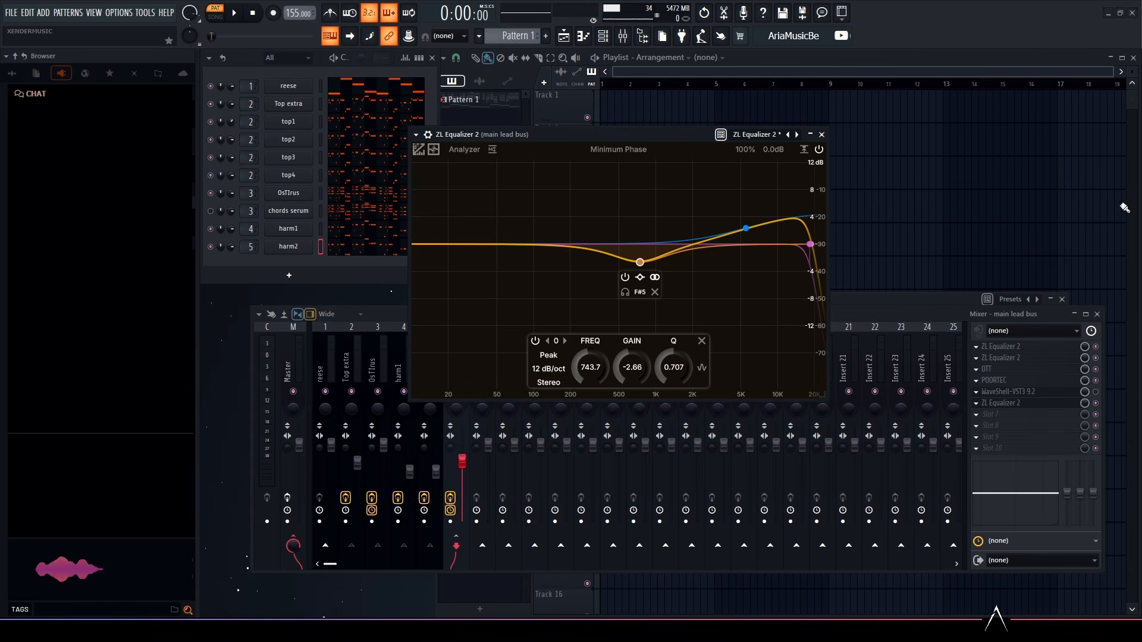
Step: Play the pattern and compare the main lead bus with its newest equalizer bypassed and enabled
{"action": "key", "text": "space"}
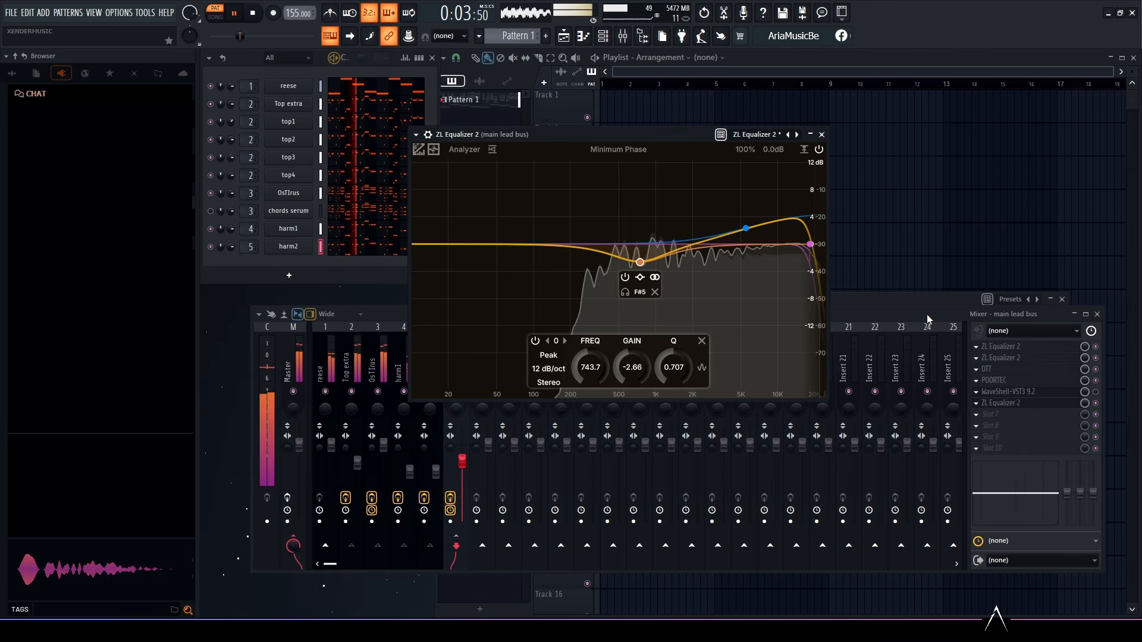
{"action": "left_click", "coordinate": [903, 311]}
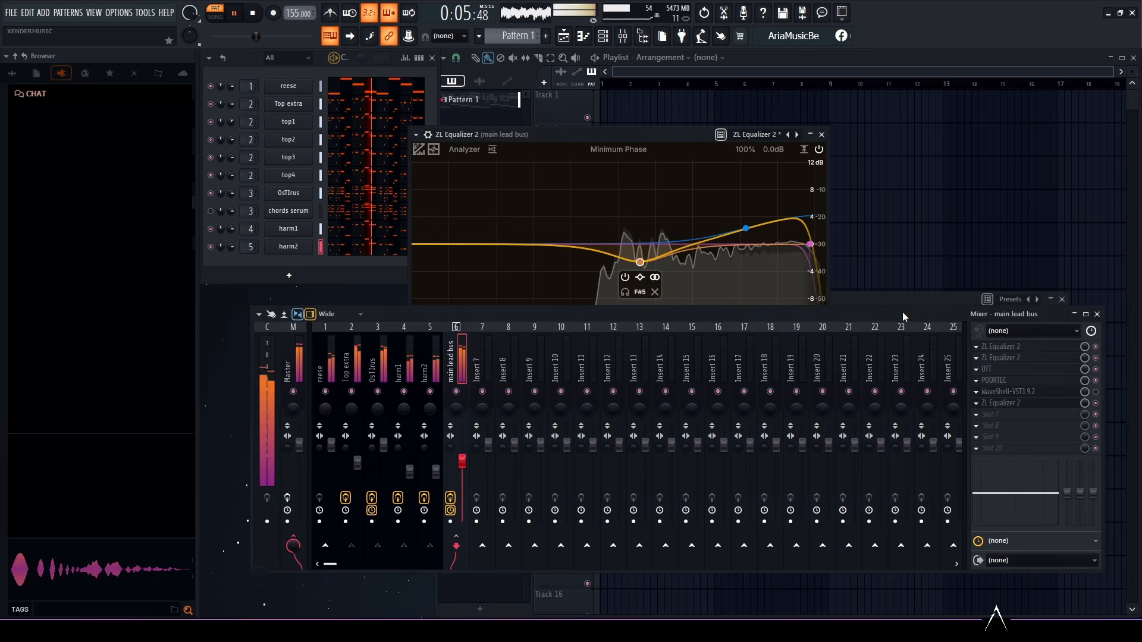
{"action": "left_click", "coordinate": [1096, 369]}
{"action": "left_click", "coordinate": [1095, 381]}
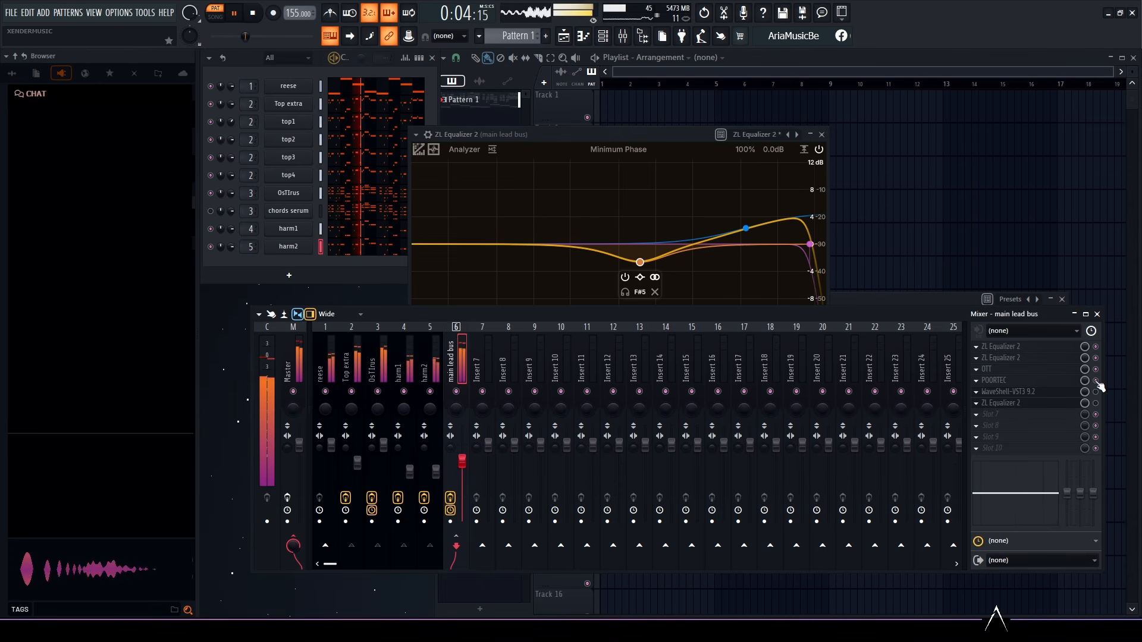
{"action": "left_click", "coordinate": [1096, 403]}
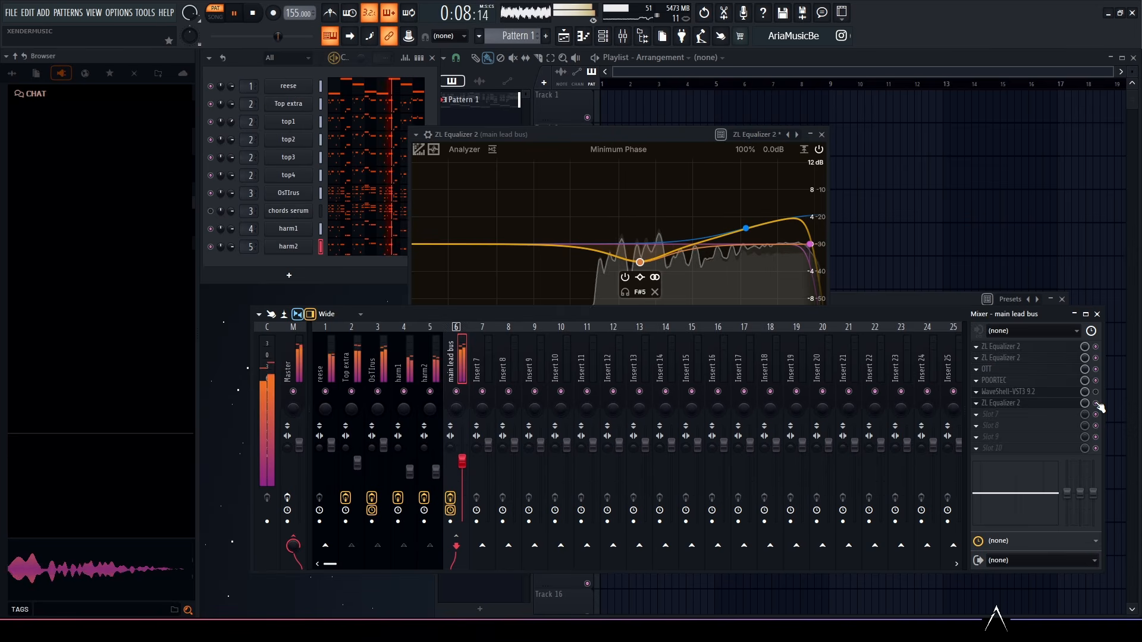
{"action": "key", "text": "space"}
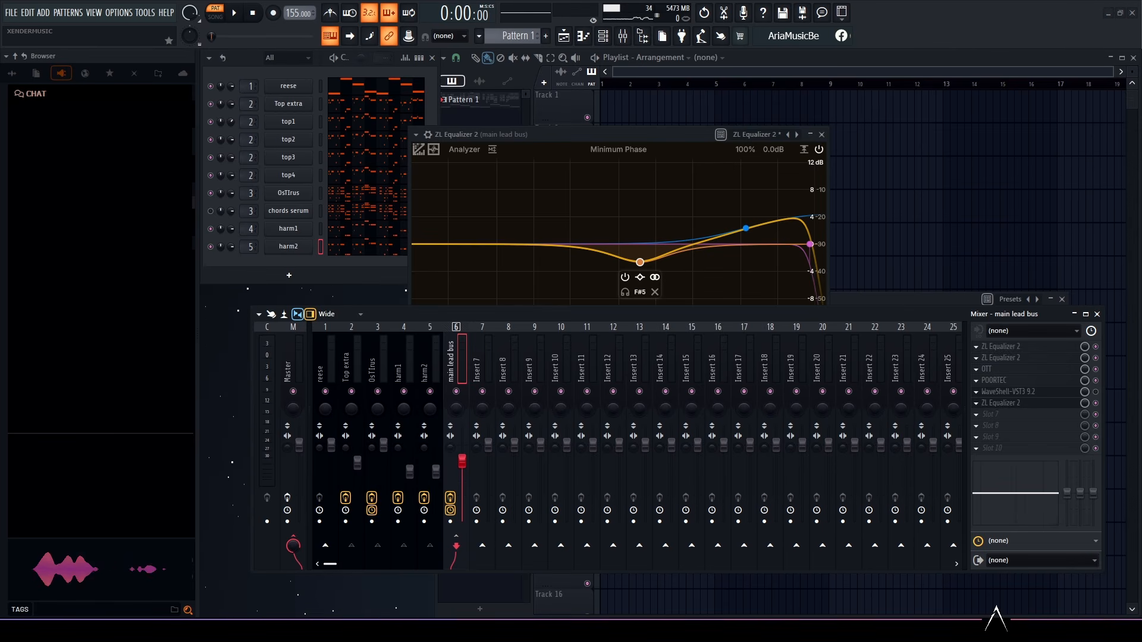
Step: Load Patcher into slot 10 of the main lead bus and spread its input and output nodes apart
{"action": "left_click", "coordinate": [976, 448]}
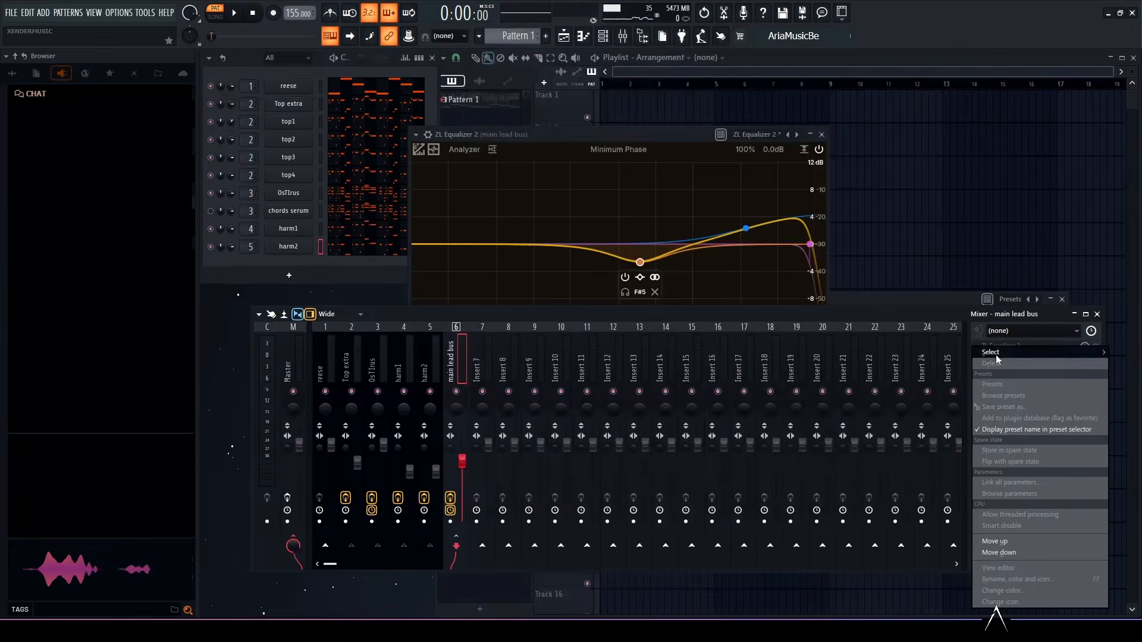
{"action": "mouse_move", "coordinate": [997, 356]}
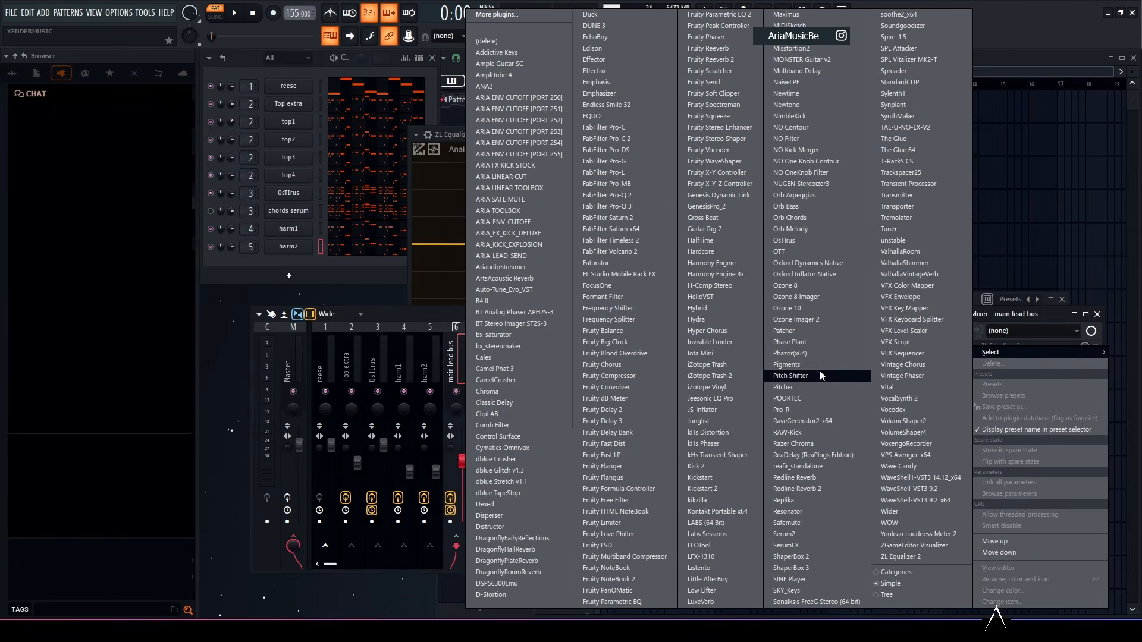
{"action": "left_click", "coordinate": [819, 332]}
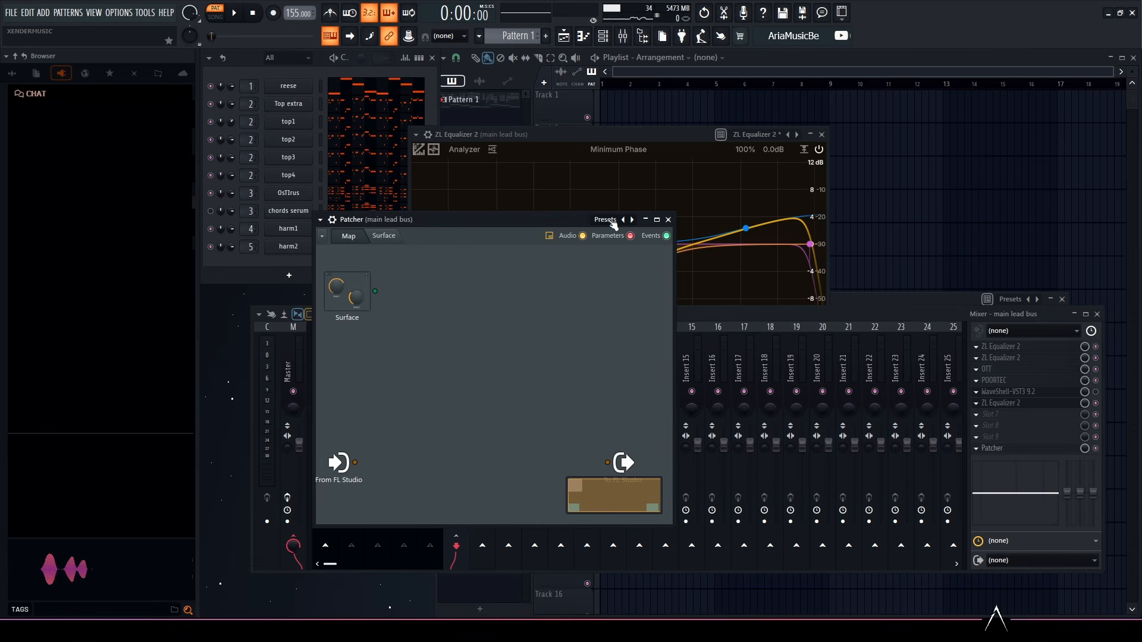
{"action": "left_click_drag", "start_coordinate": [531, 215], "coordinate": [721, 181]}
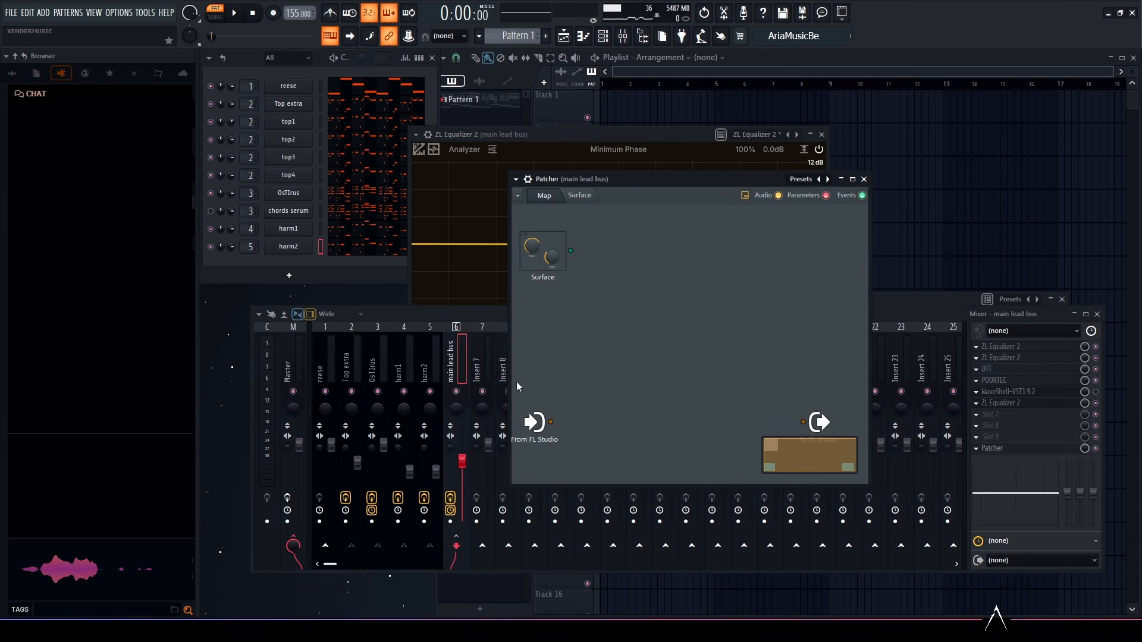
{"action": "left_click_drag", "start_coordinate": [534, 422], "coordinate": [541, 361]}
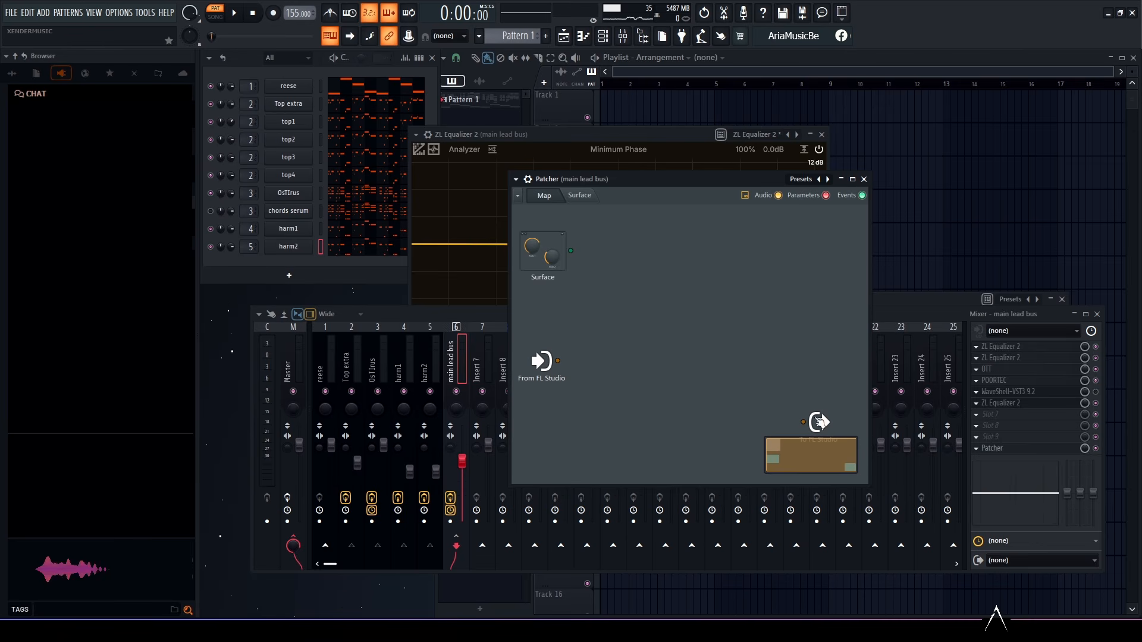
{"action": "left_click_drag", "start_coordinate": [819, 422], "coordinate": [920, 367]}
Step: Route the main lead bus to Insert 7 and Insert 8 and remove both sends again
{"action": "left_click", "coordinate": [939, 316]}
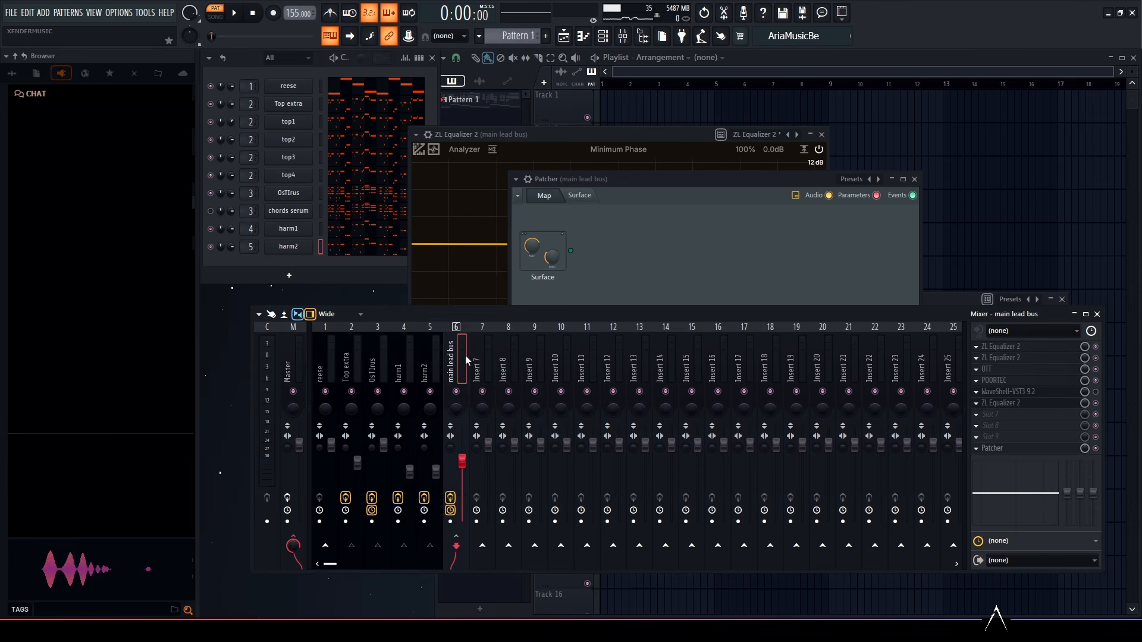
{"action": "left_click", "coordinate": [484, 547]}
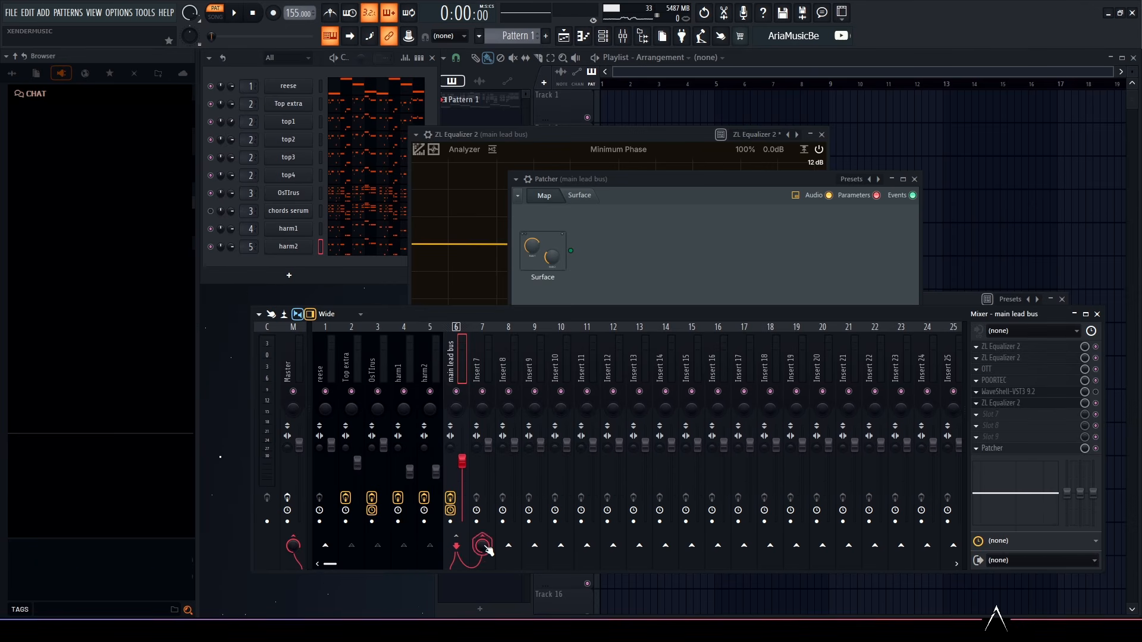
{"action": "left_click", "coordinate": [509, 546]}
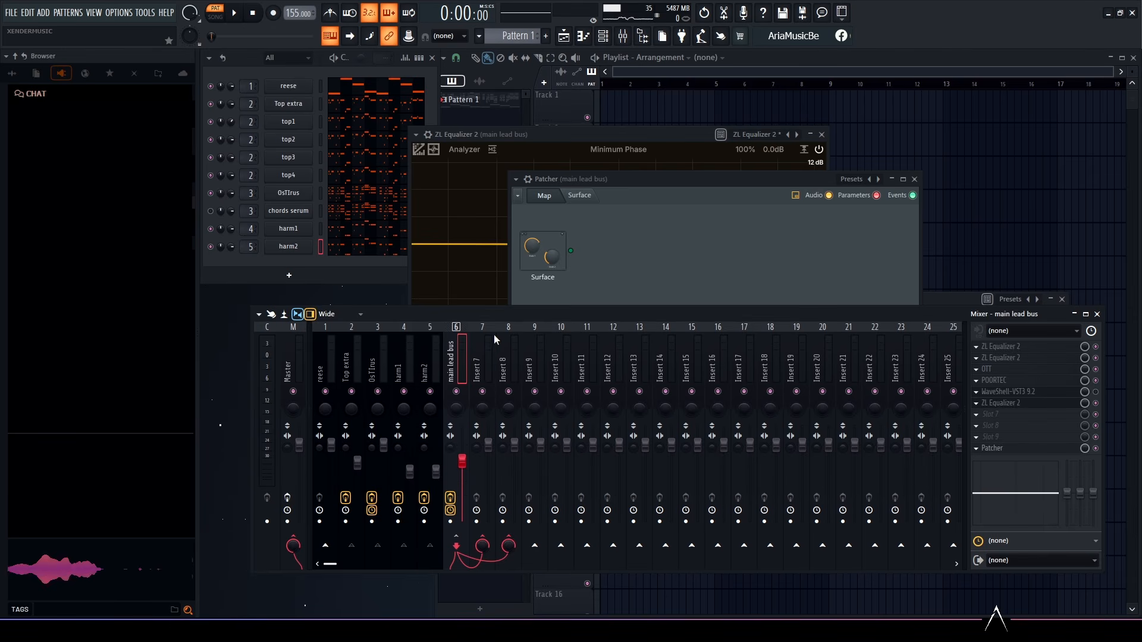
{"action": "left_click", "coordinate": [509, 545]}
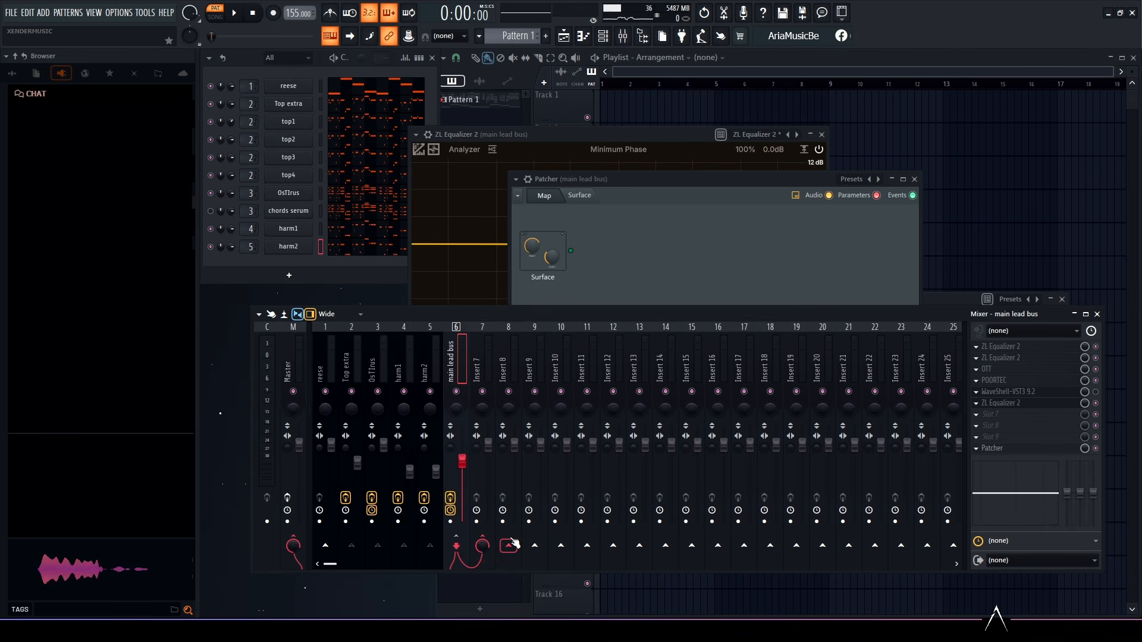
{"action": "left_click", "coordinate": [482, 545]}
Step: Reopen Patcher on the main lead bus and connect From FL Studio directly to To FL Studio
{"action": "left_click", "coordinate": [1001, 450]}
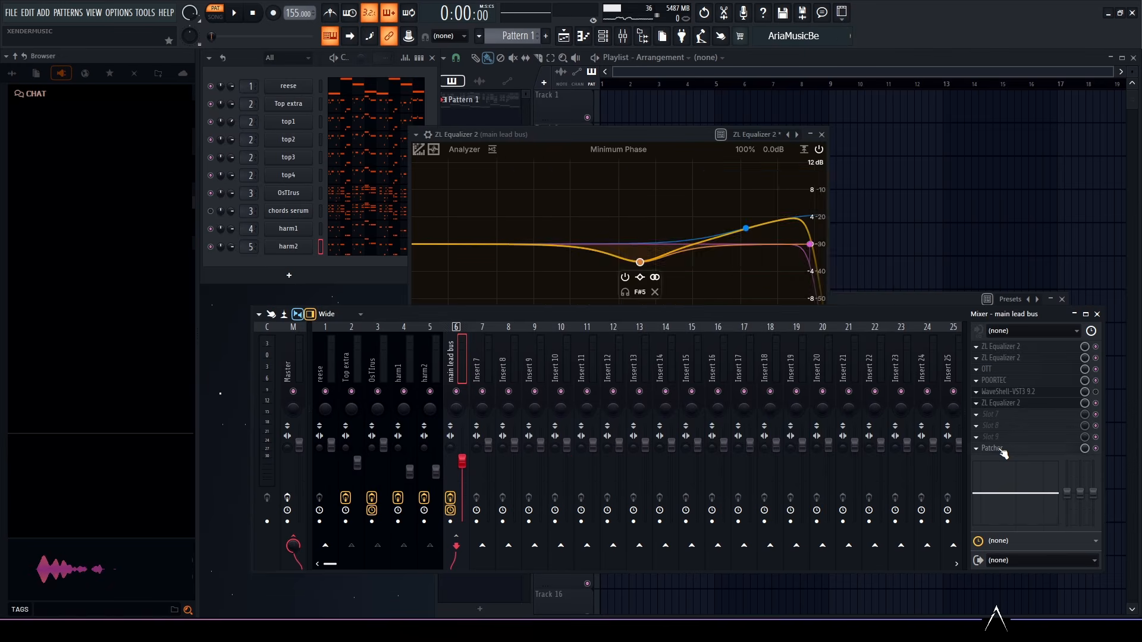
{"action": "left_click", "coordinate": [1003, 451]}
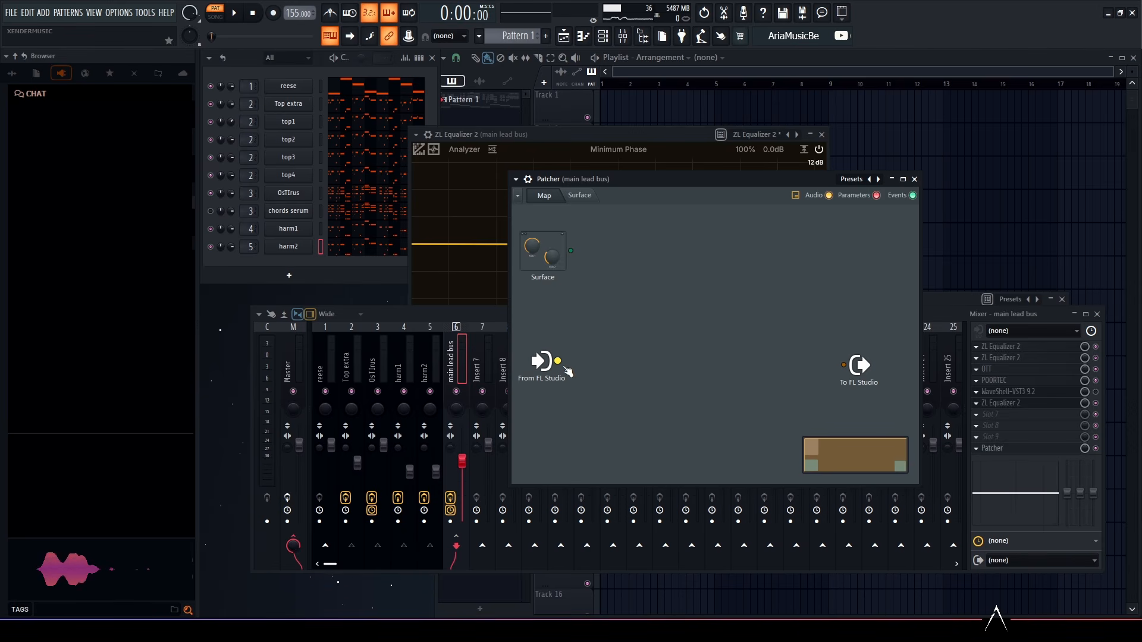
{"action": "left_click_drag", "start_coordinate": [557, 360], "coordinate": [843, 364]}
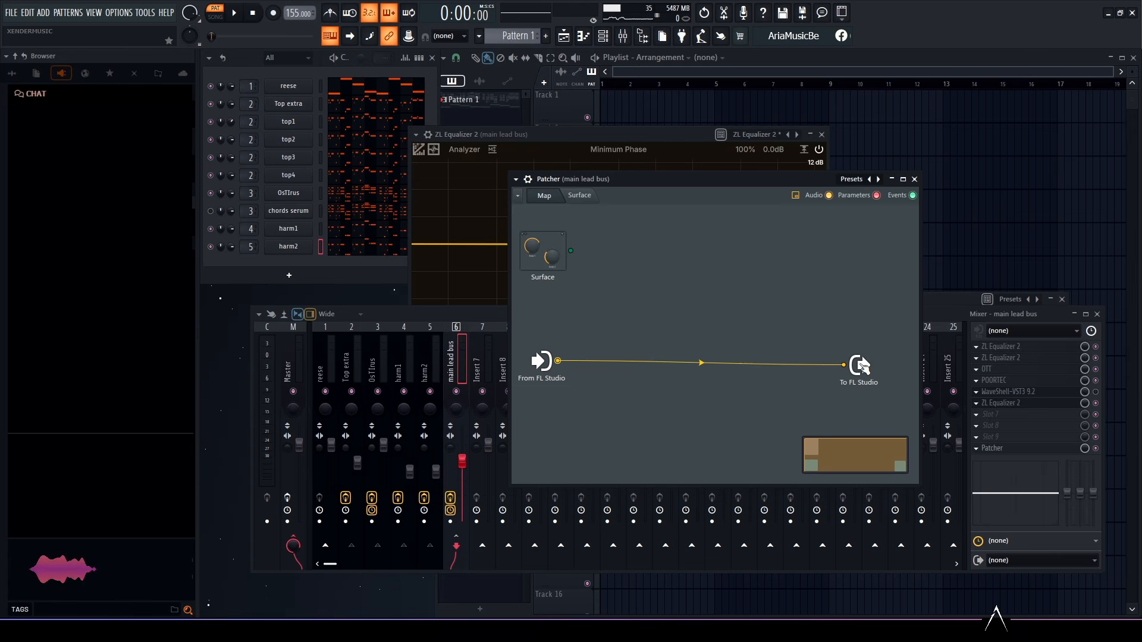
Step: Add Fruity Delay 2, Fruity Parametric EQ 2 and Fruity Limiter to the Patcher map
{"action": "right_click", "coordinate": [584, 313]}
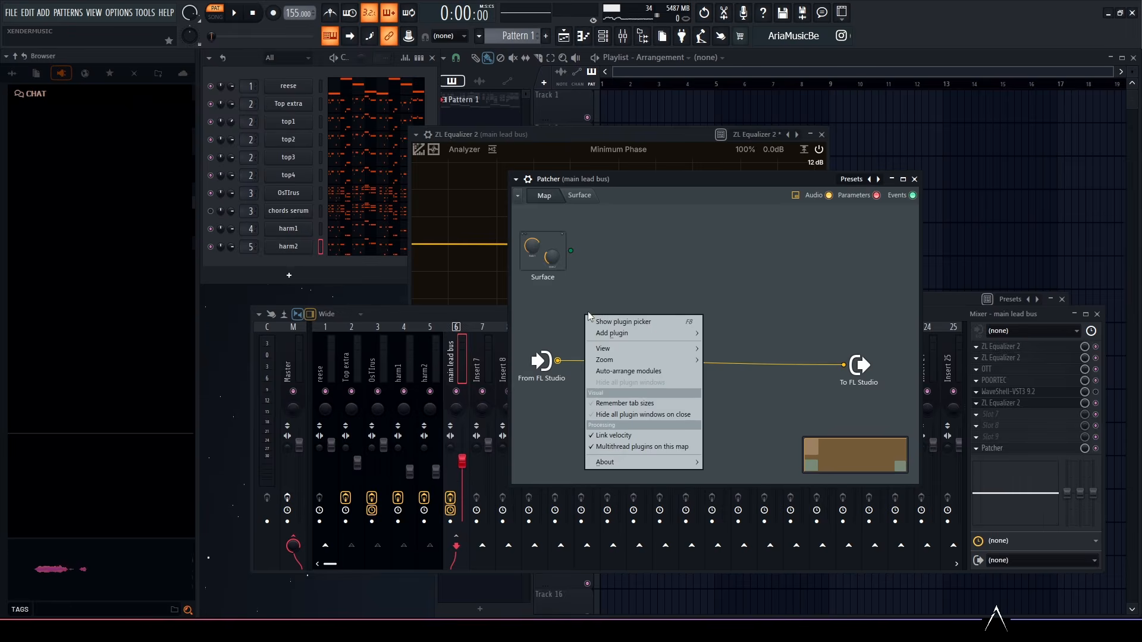
{"action": "mouse_move", "coordinate": [628, 322]}
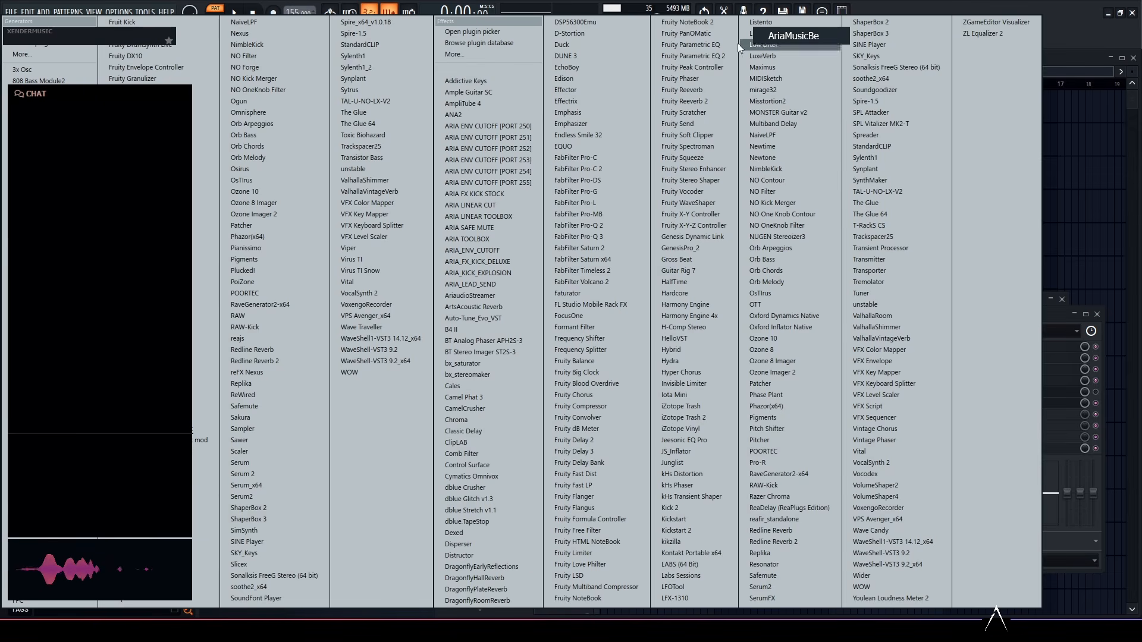
{"action": "left_click", "coordinate": [612, 440]}
{"action": "right_click", "coordinate": [716, 301]}
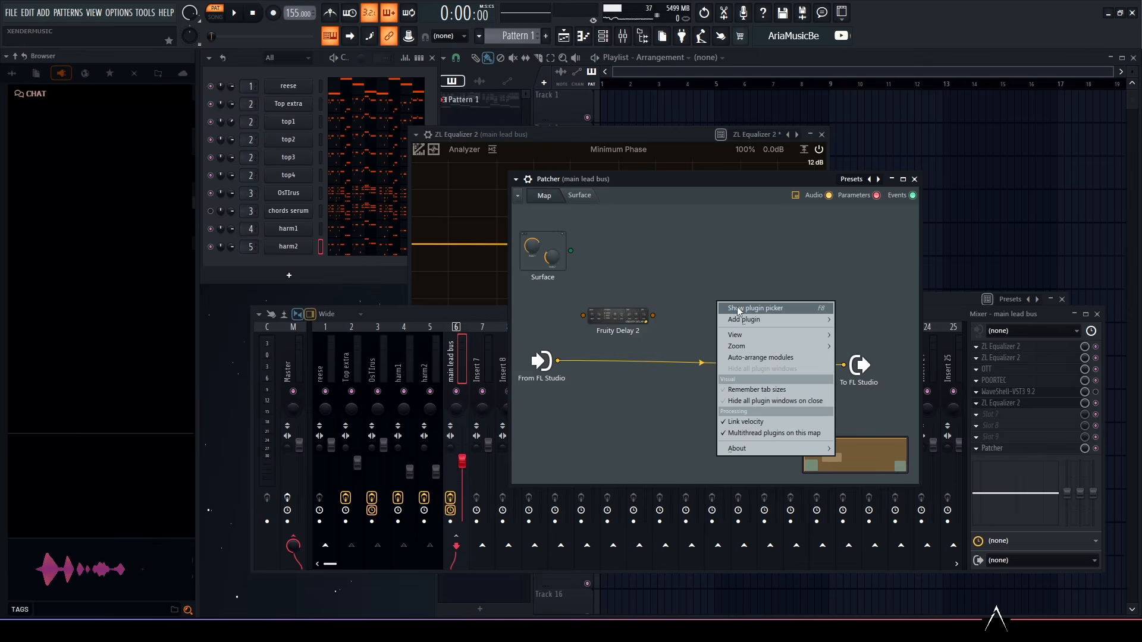
{"action": "mouse_move", "coordinate": [760, 315]}
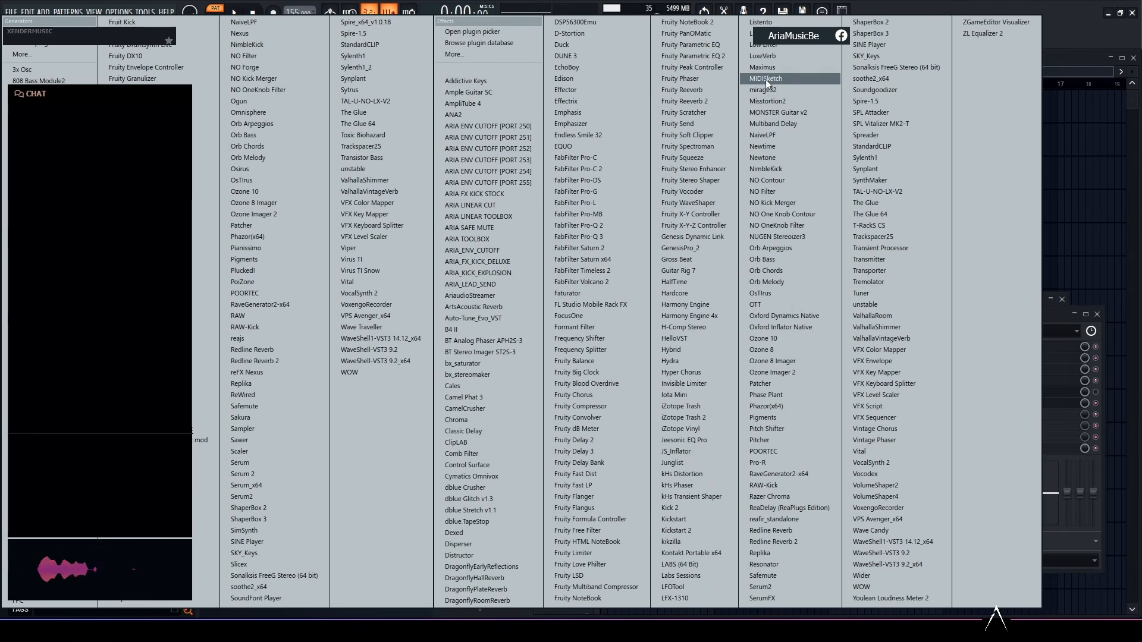
{"action": "left_click", "coordinate": [725, 55]}
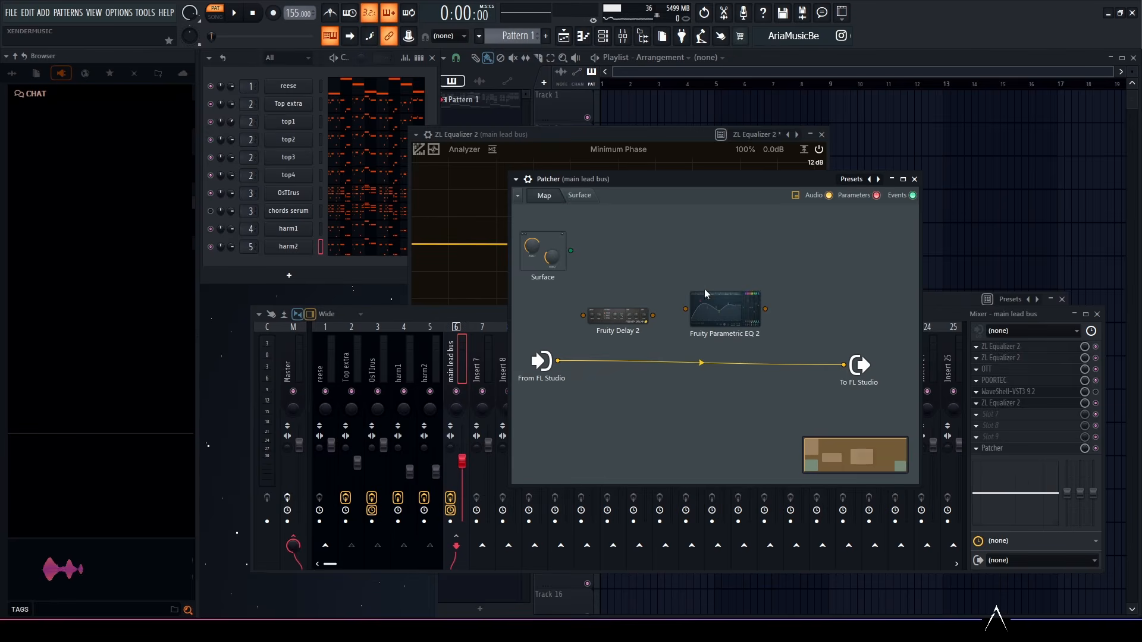
{"action": "right_click", "coordinate": [817, 310]}
{"action": "mouse_move", "coordinate": [854, 329]}
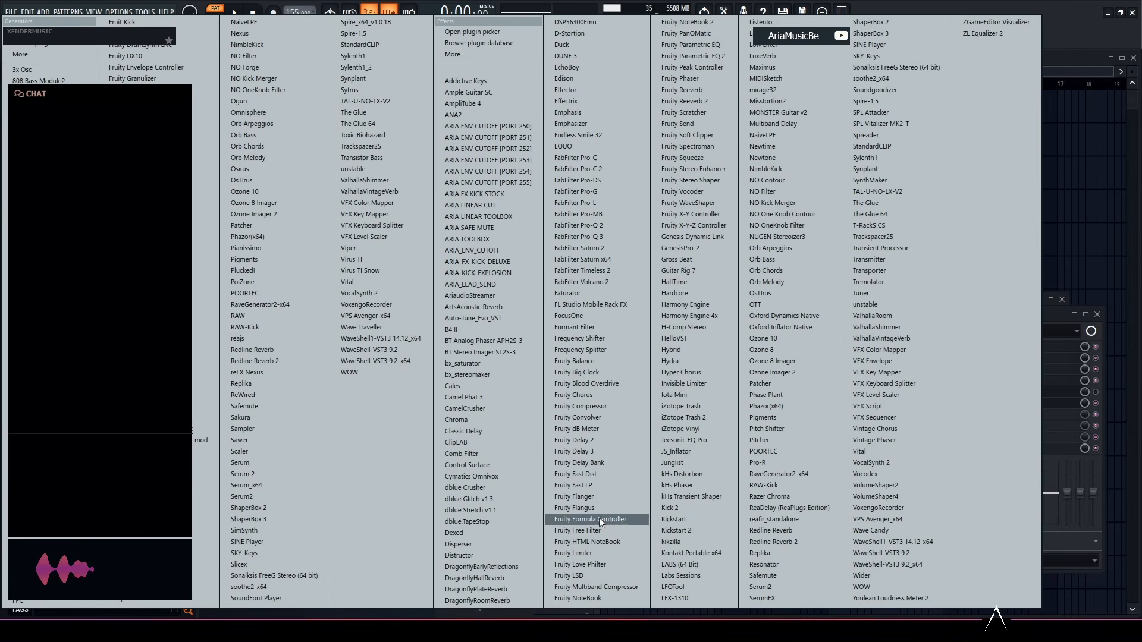
{"action": "left_click", "coordinate": [596, 553]}
Step: Wire a parallel chain from From FL Studio through Fruity Delay 2, Fruity Parametric EQ 2 and Fruity Limiter to To FL Studio
{"action": "left_click_drag", "start_coordinate": [740, 323], "coordinate": [732, 330]}
{"action": "left_click_drag", "start_coordinate": [813, 322], "coordinate": [788, 316]}
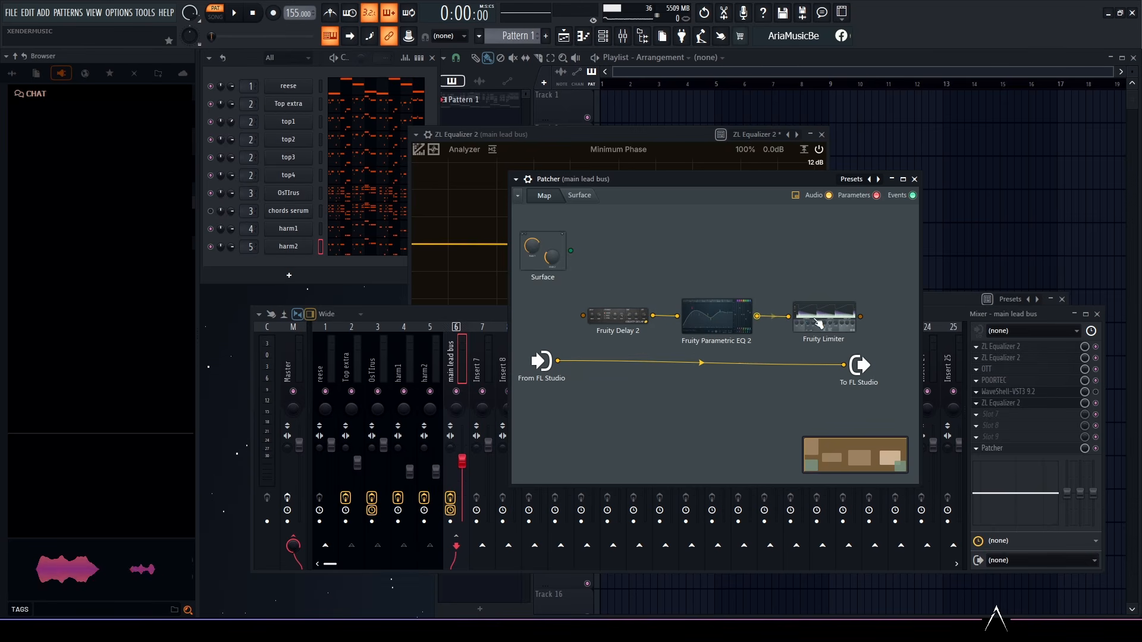
{"action": "left_click_drag", "start_coordinate": [861, 316], "coordinate": [843, 364]}
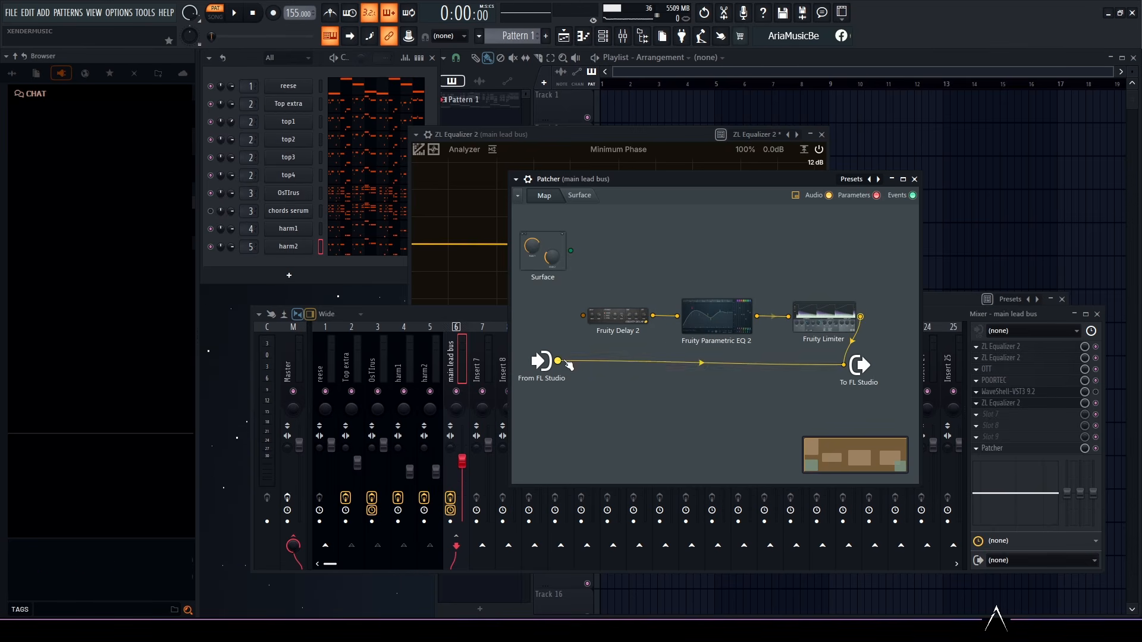
{"action": "left_click_drag", "start_coordinate": [558, 361], "coordinate": [583, 315]}
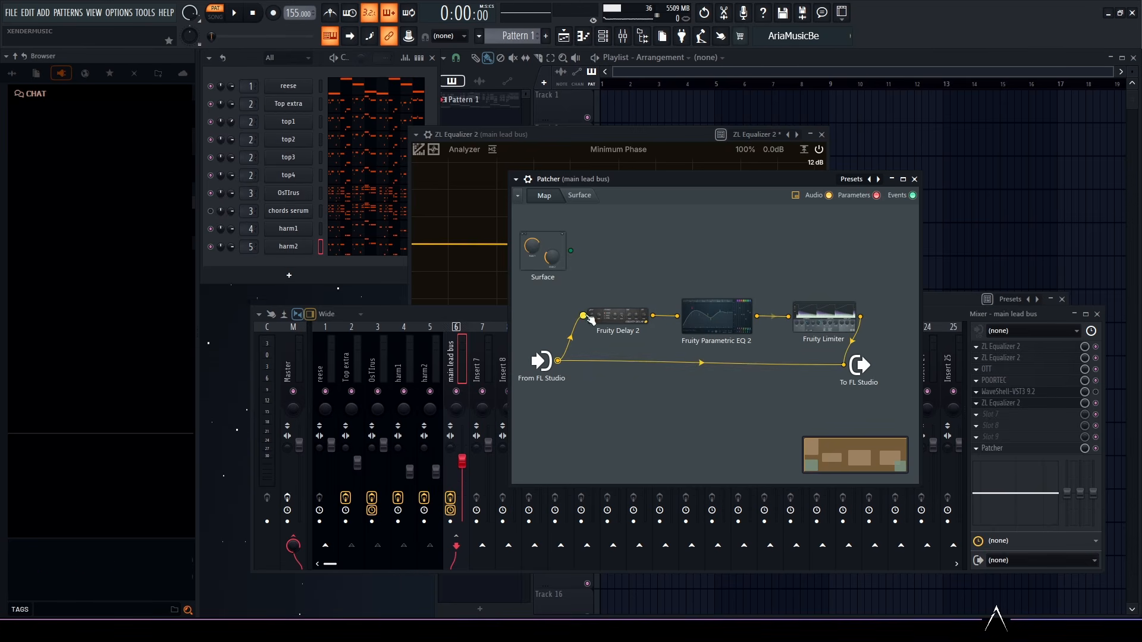
Step: Set Fruity Delay 2's feedback mode to ping pong and turn its dry volume fully down
{"action": "left_click", "coordinate": [629, 317]}
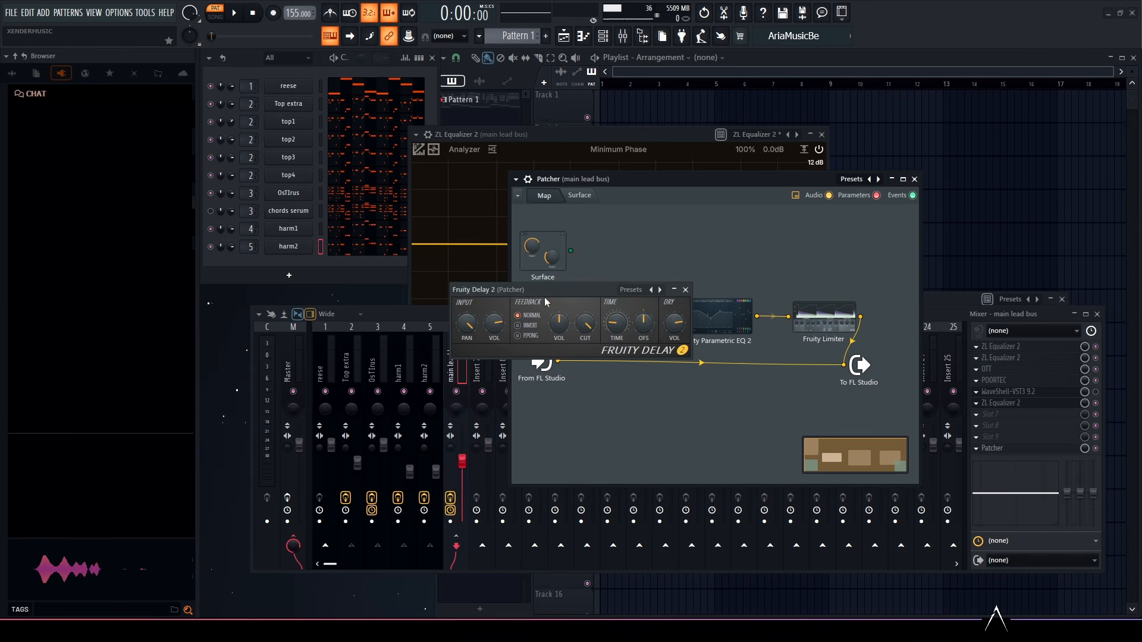
{"action": "left_click", "coordinate": [531, 336]}
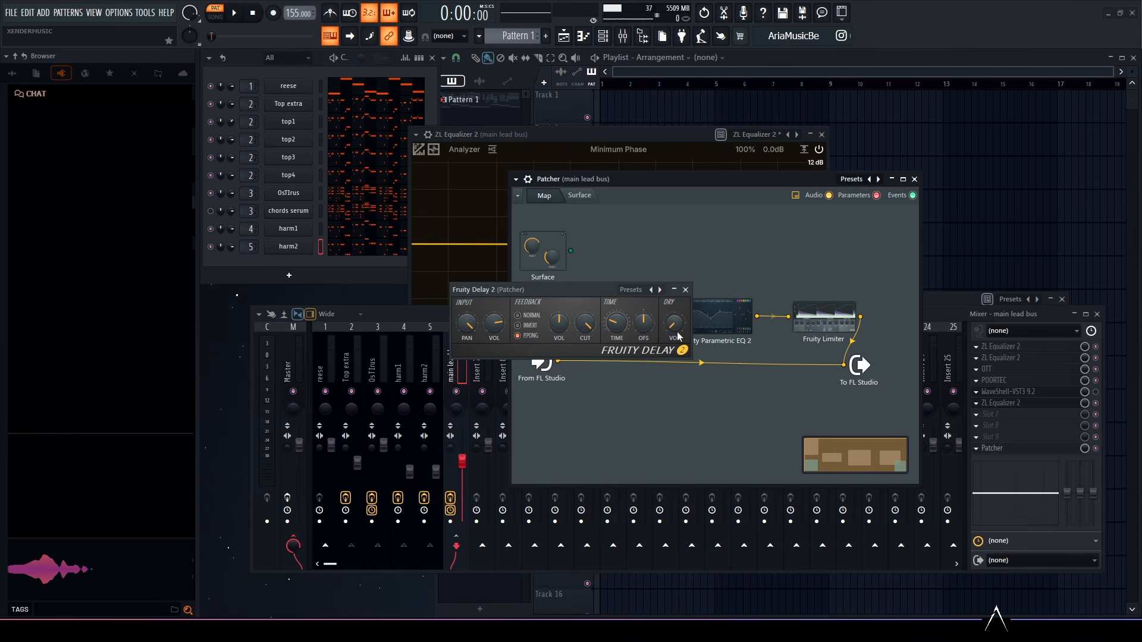
{"action": "left_click", "coordinate": [686, 291]}
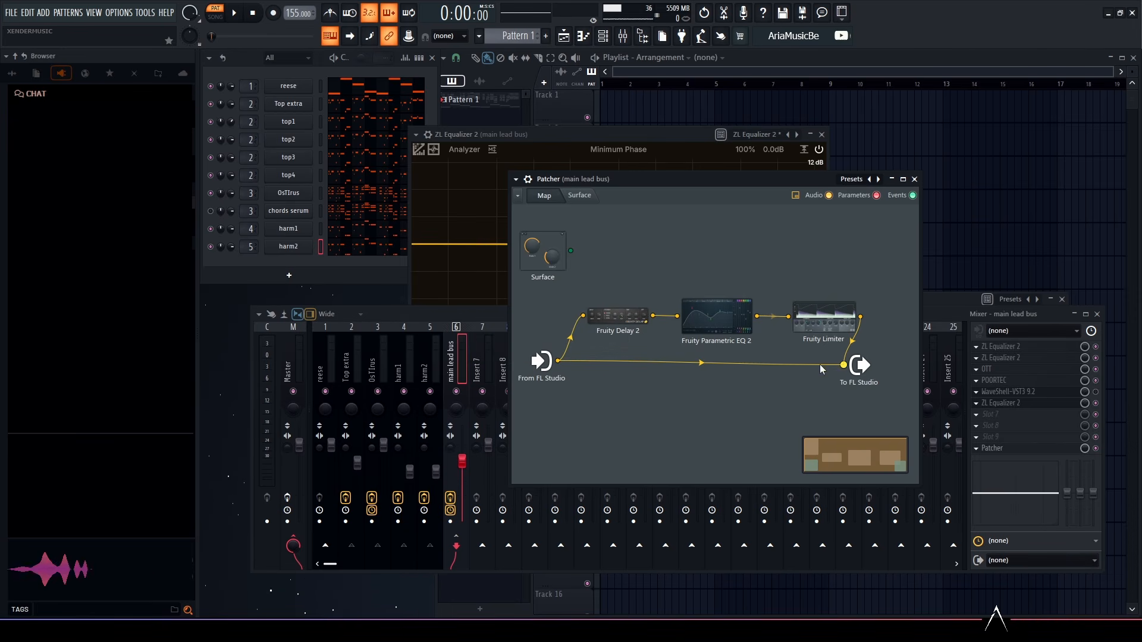
Step: Add a second audio input to Fruity Limiter and feed it directly from From FL Studio
{"action": "right_click", "coordinate": [810, 322]}
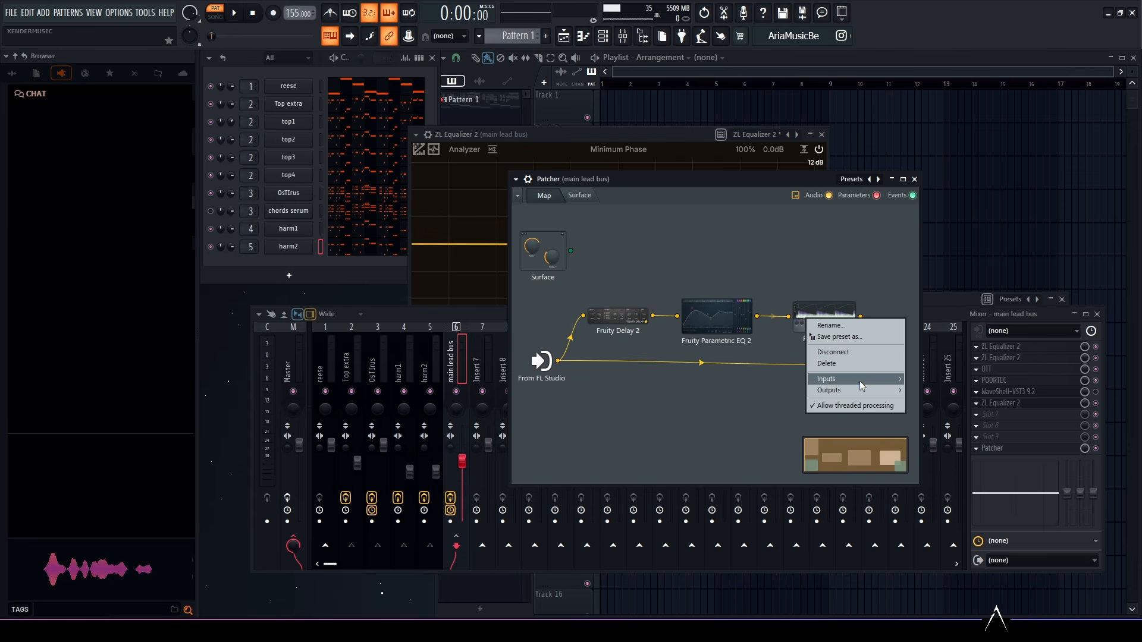
{"action": "mouse_move", "coordinate": [859, 381]}
{"action": "mouse_move", "coordinate": [929, 380]}
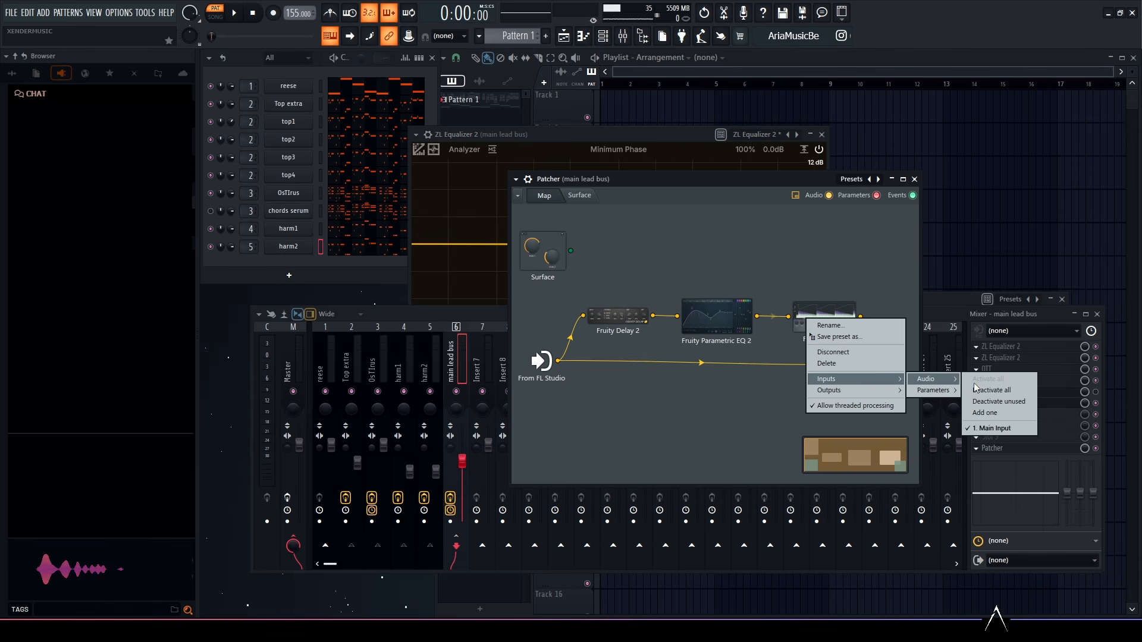
{"action": "left_click", "coordinate": [987, 413]}
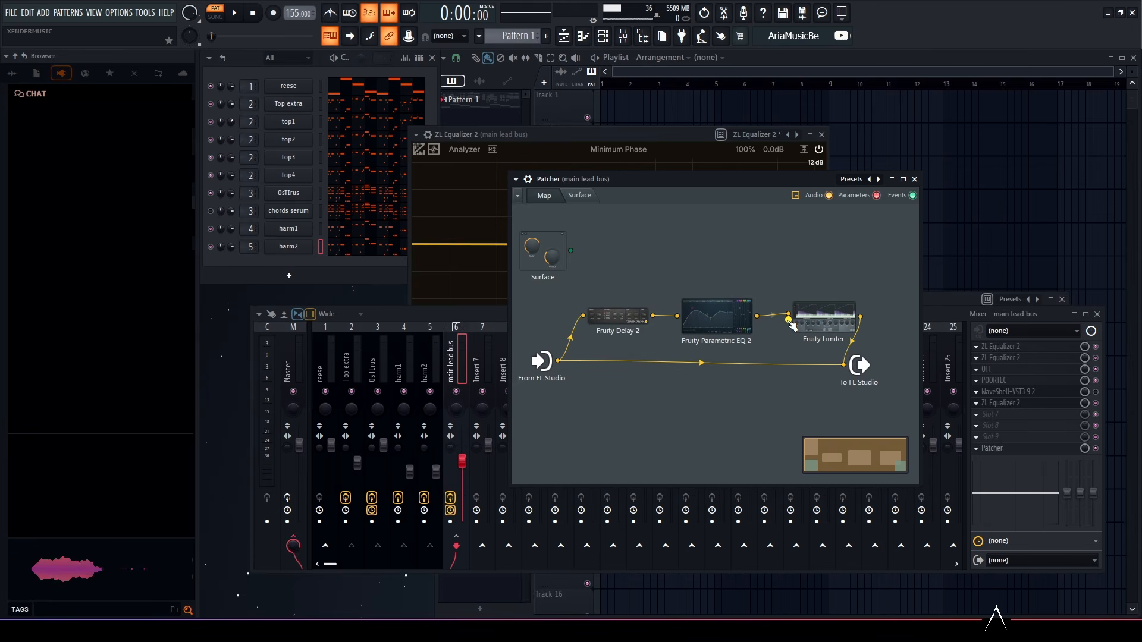
{"action": "left_click_drag", "start_coordinate": [559, 361], "coordinate": [788, 319]}
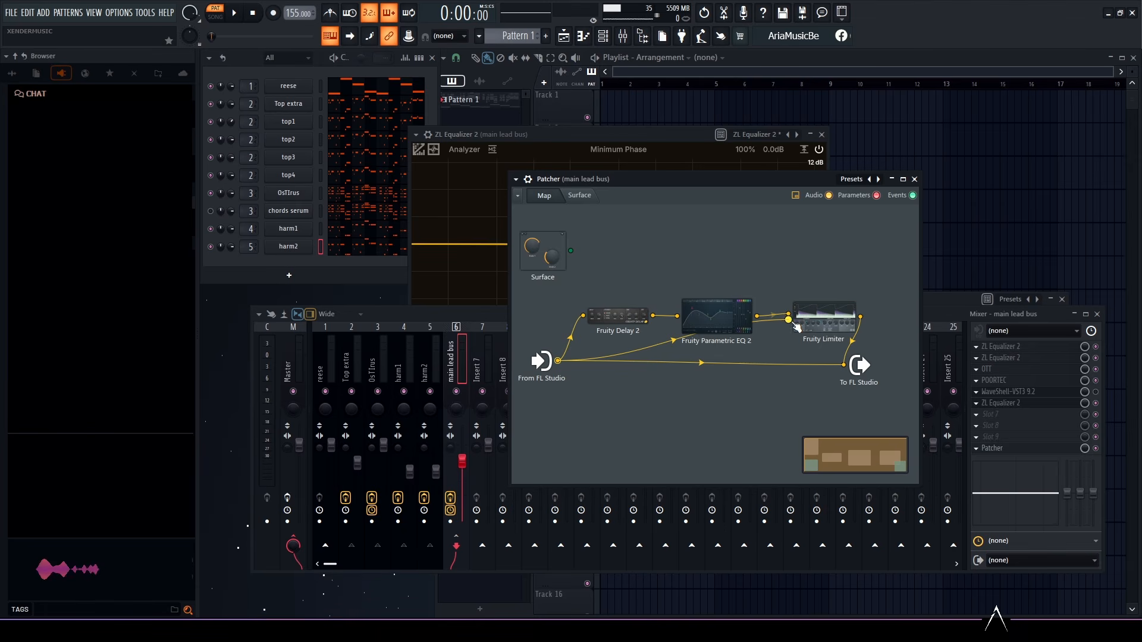
Step: Raise the ceiling of the delay chain's Fruity Limiter to maximum and compare its limiter and compressor modes
{"action": "left_click", "coordinate": [825, 326]}
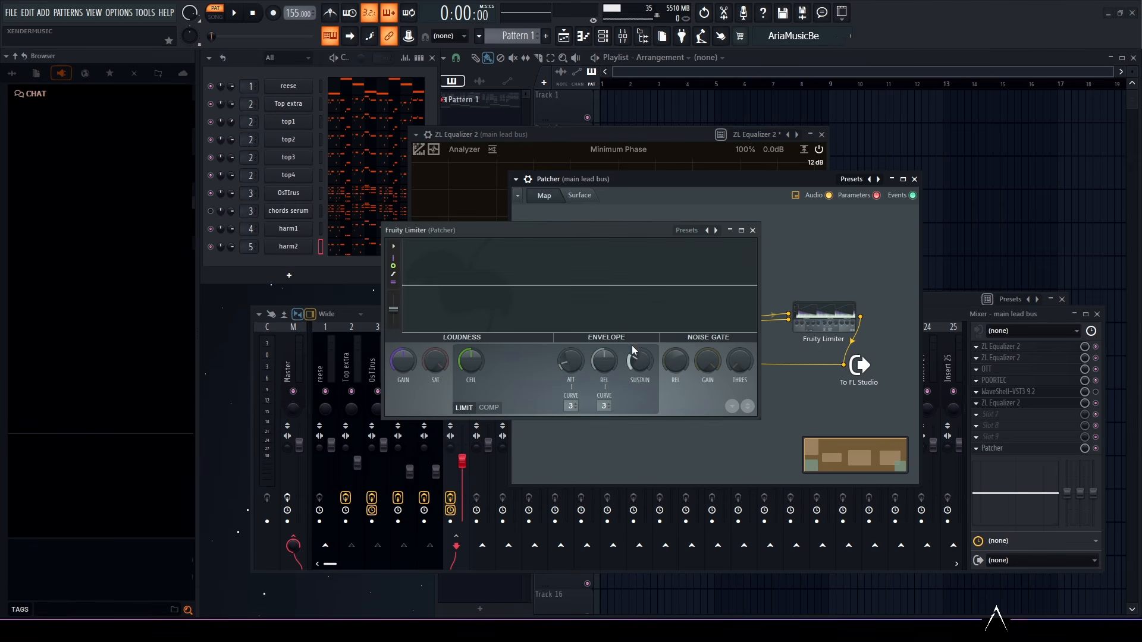
{"action": "left_click_drag", "start_coordinate": [470, 360], "coordinate": [470, 333]}
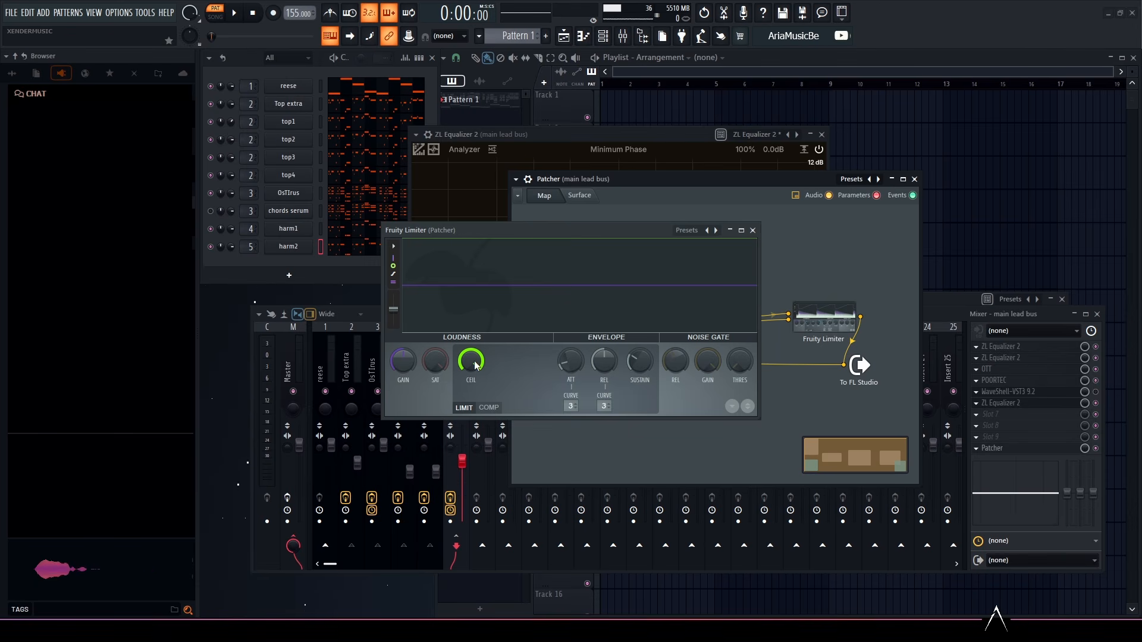
{"action": "left_click", "coordinate": [488, 408]}
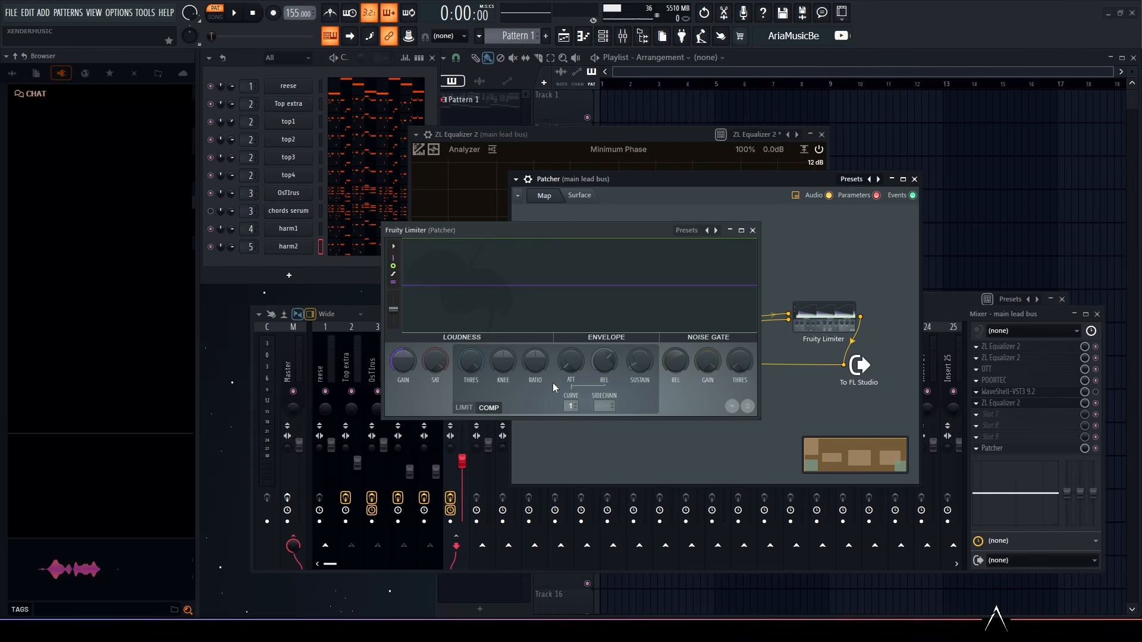
{"action": "left_click", "coordinate": [469, 409]}
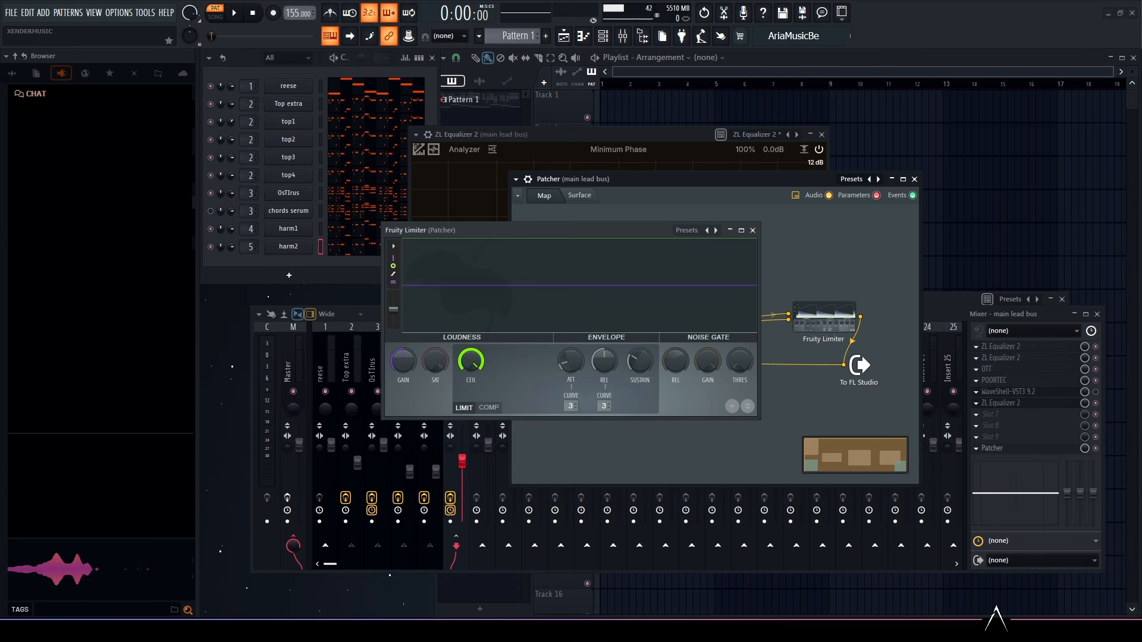
Step: Set Fruity Limiter's compressor to sidechain input 1, lower the threshold, raise knee and ratio, and play the pattern to check the ducking
{"action": "left_click", "coordinate": [489, 408]}
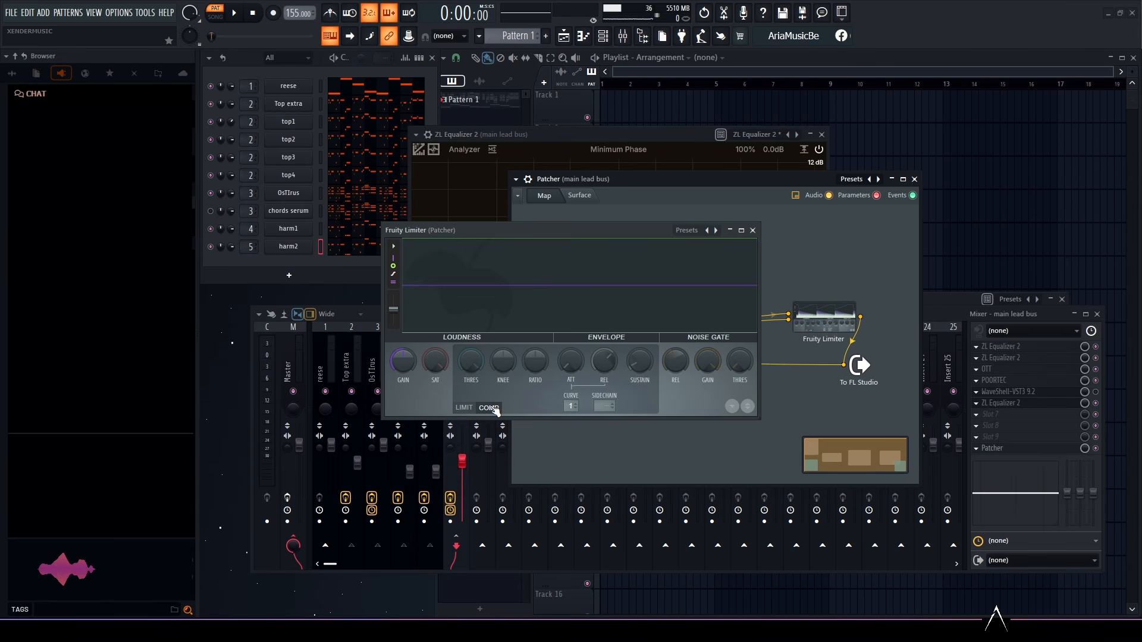
{"action": "left_click", "coordinate": [602, 406]}
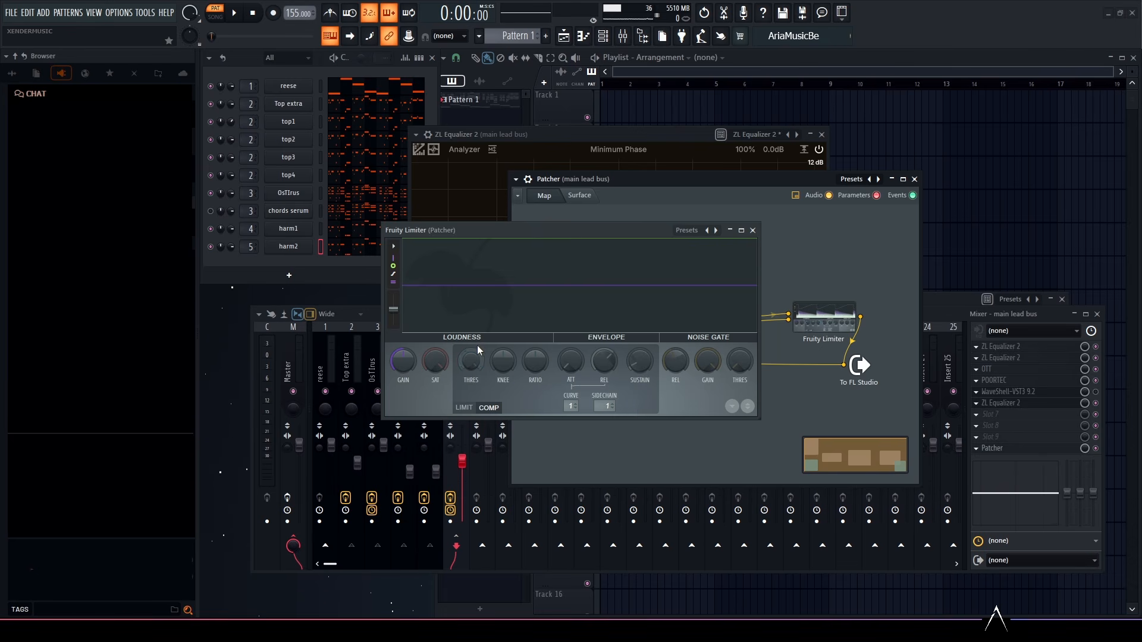
{"action": "left_click_drag", "start_coordinate": [470, 360], "coordinate": [537, 366]}
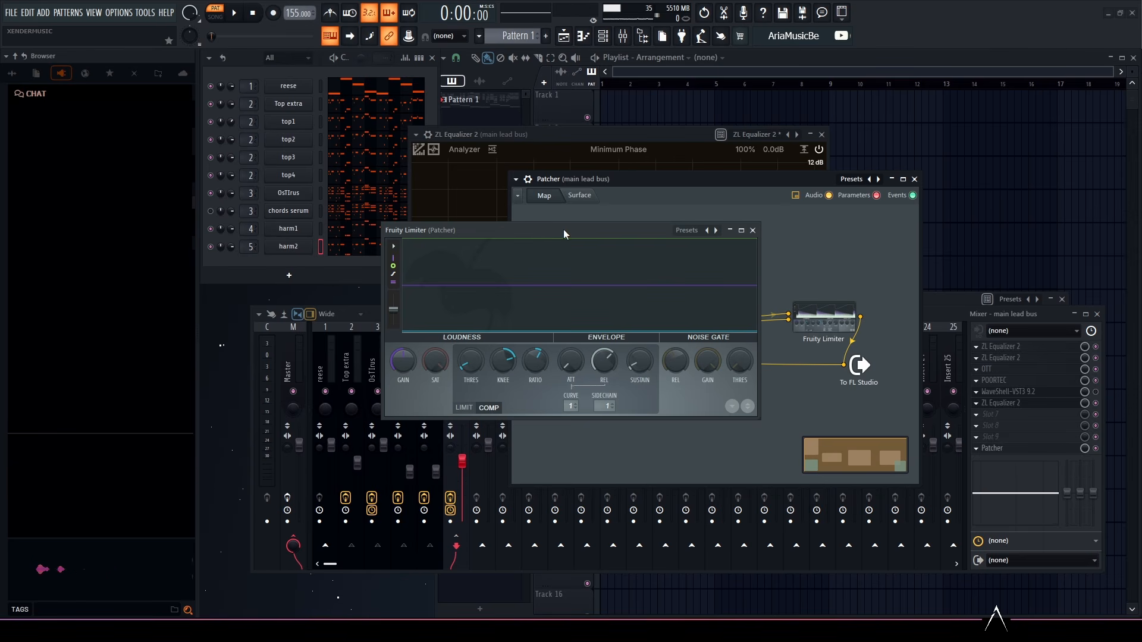
{"action": "key", "text": "space"}
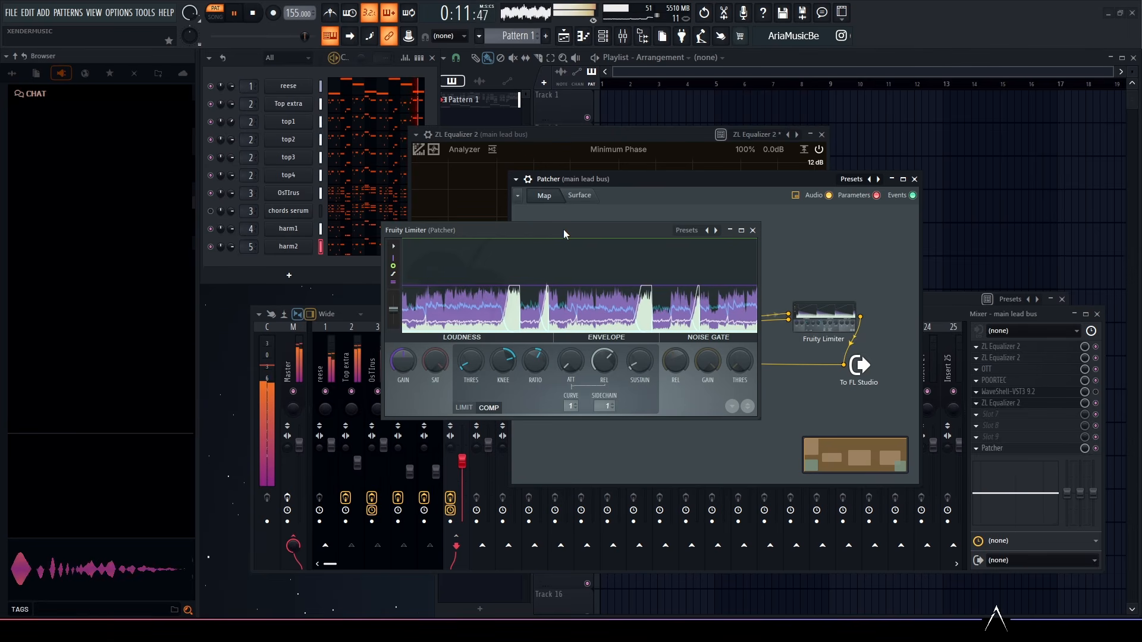
{"action": "key", "text": "space"}
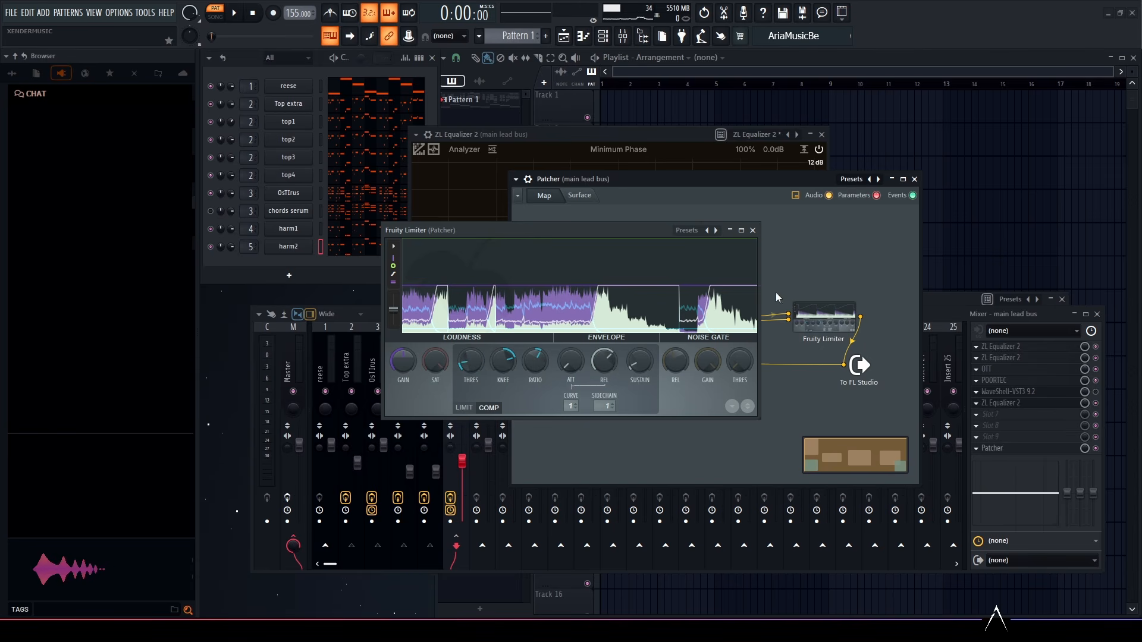
{"action": "left_click", "coordinate": [752, 230]}
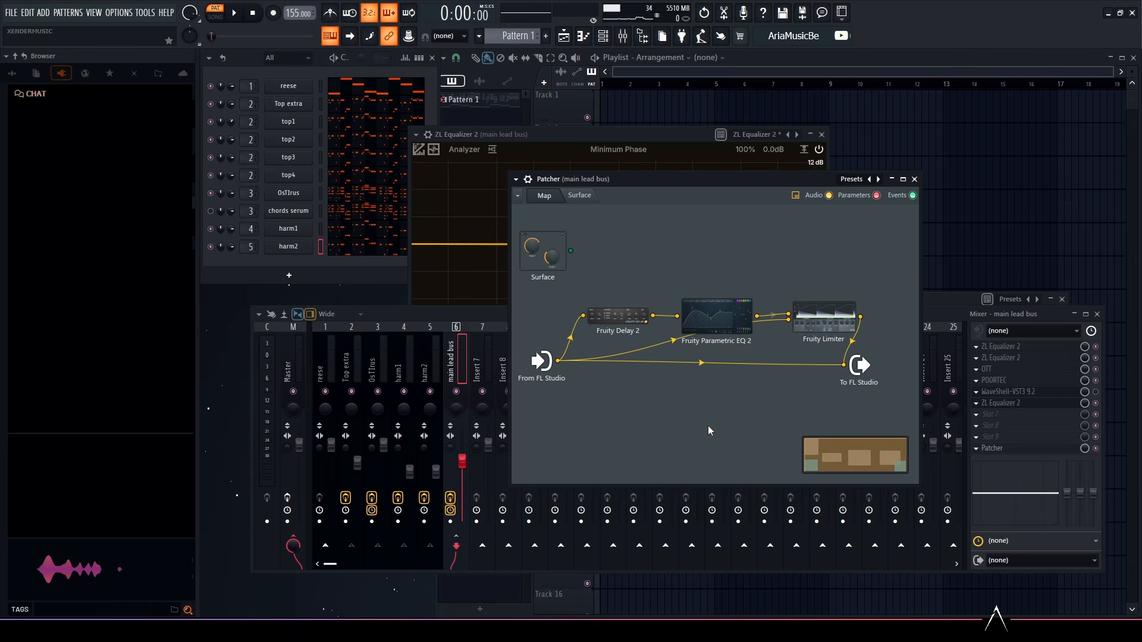
Step: Shape the delay chain's Fruity Parametric EQ 2 with a low cut on band 1 and a high cut on band 7, and audition it
{"action": "left_click", "coordinate": [726, 315]}
{"action": "left_click_drag", "start_coordinate": [769, 232], "coordinate": [768, 267]}
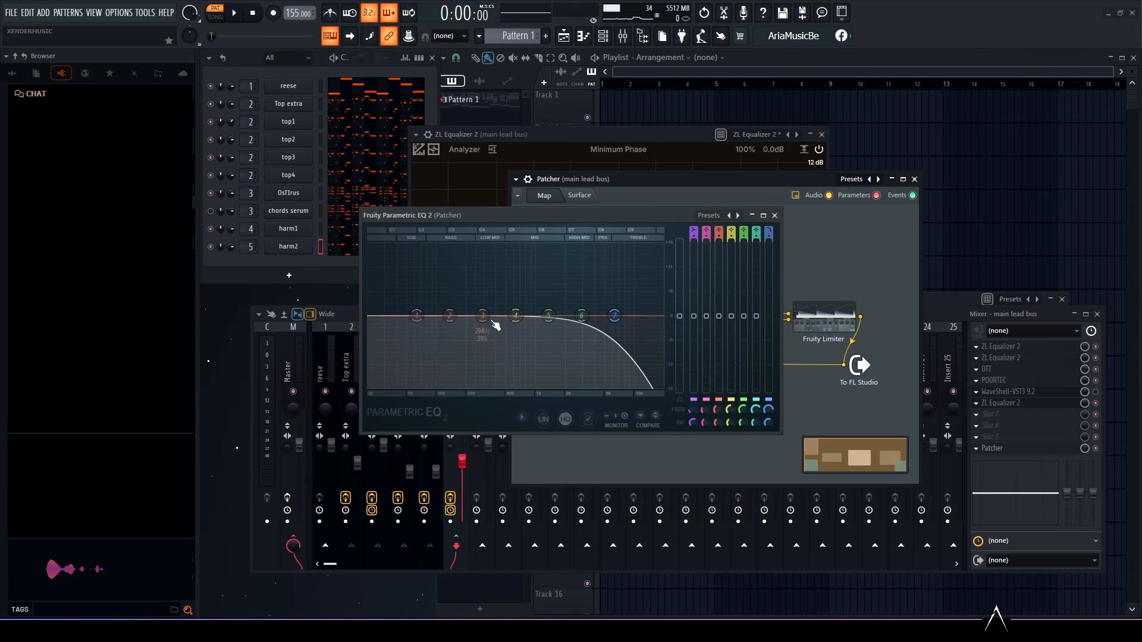
{"action": "left_click_drag", "start_coordinate": [693, 230], "coordinate": [694, 246]}
{"action": "left_click_drag", "start_coordinate": [416, 315], "coordinate": [474, 315]}
{"action": "left_click_drag", "start_coordinate": [694, 237], "coordinate": [694, 228]}
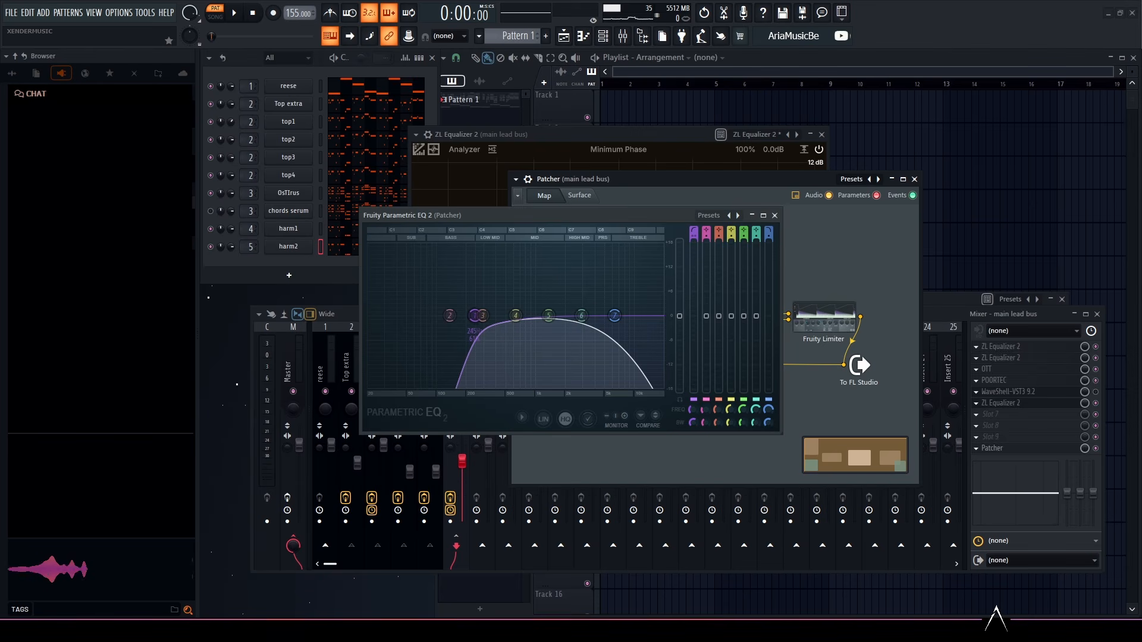
{"action": "left_click_drag", "start_coordinate": [614, 316], "coordinate": [607, 316]}
{"action": "left_click", "coordinate": [683, 180]}
{"action": "key", "text": "space"}
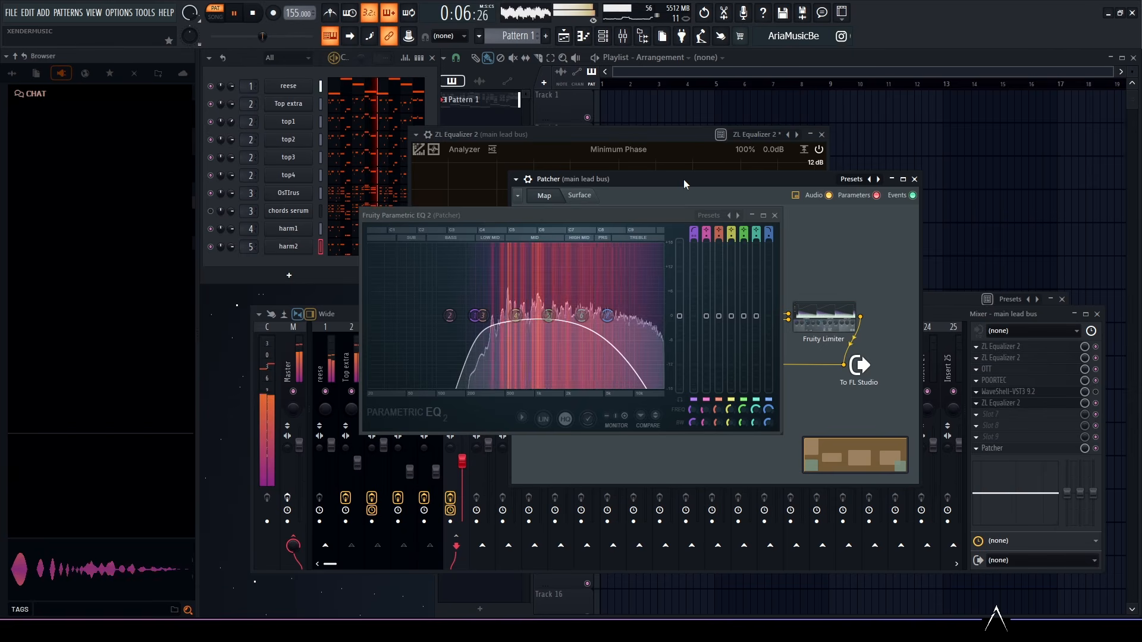
{"action": "key", "text": "space"}
{"action": "key", "text": "Escape"}
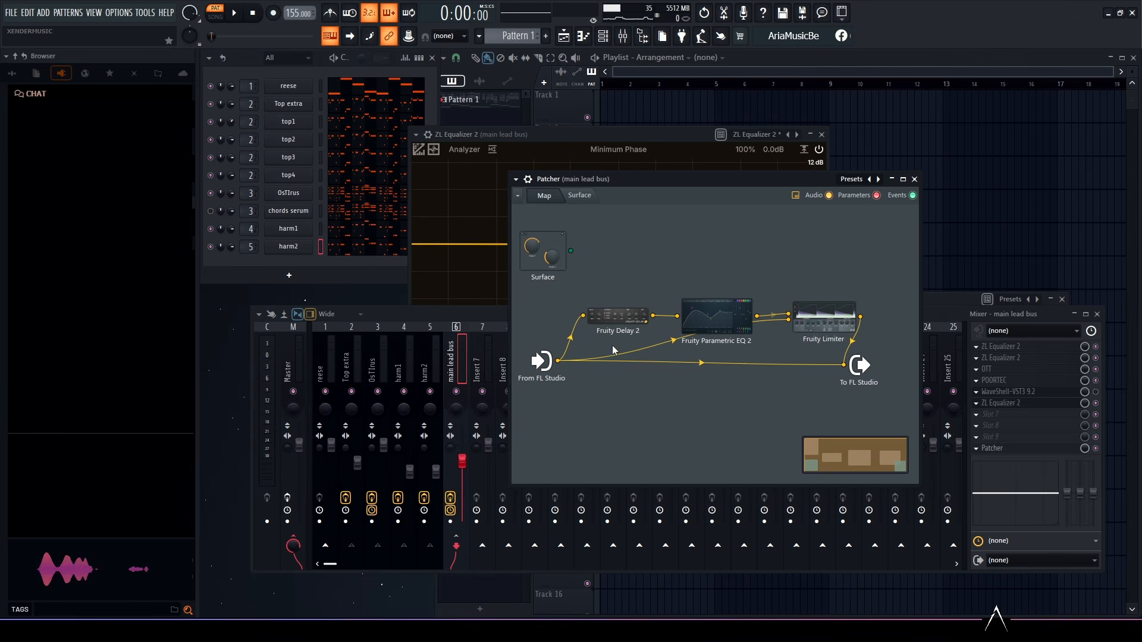
Step: Add LuxeVerb to the Patcher map and place it below Fruity Delay 2
{"action": "right_click", "coordinate": [584, 398]}
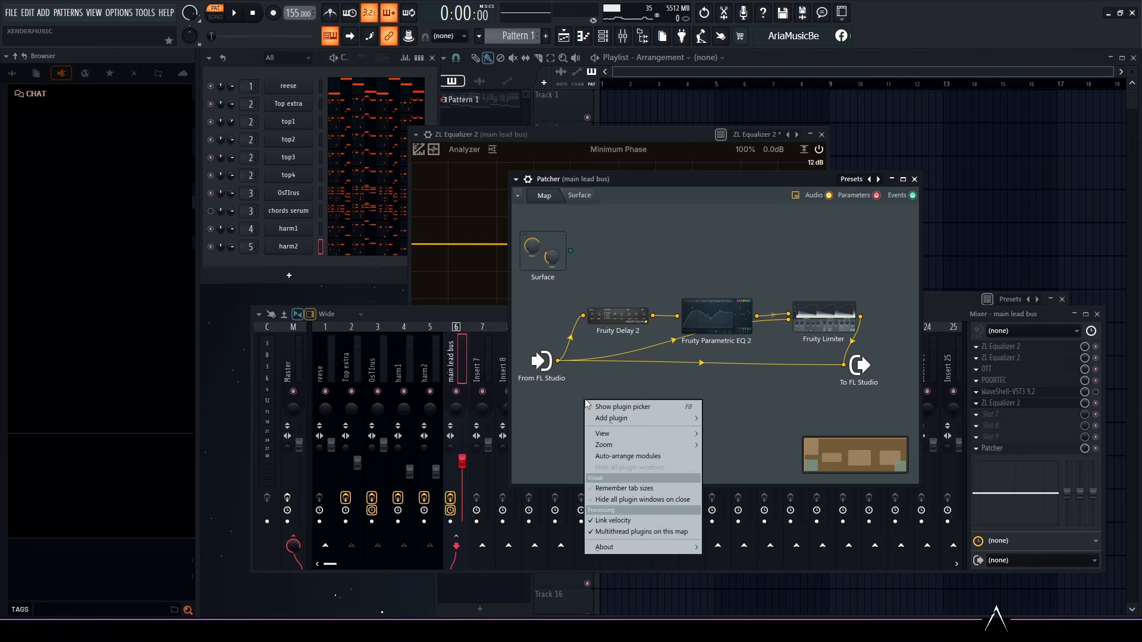
{"action": "mouse_move", "coordinate": [633, 419]}
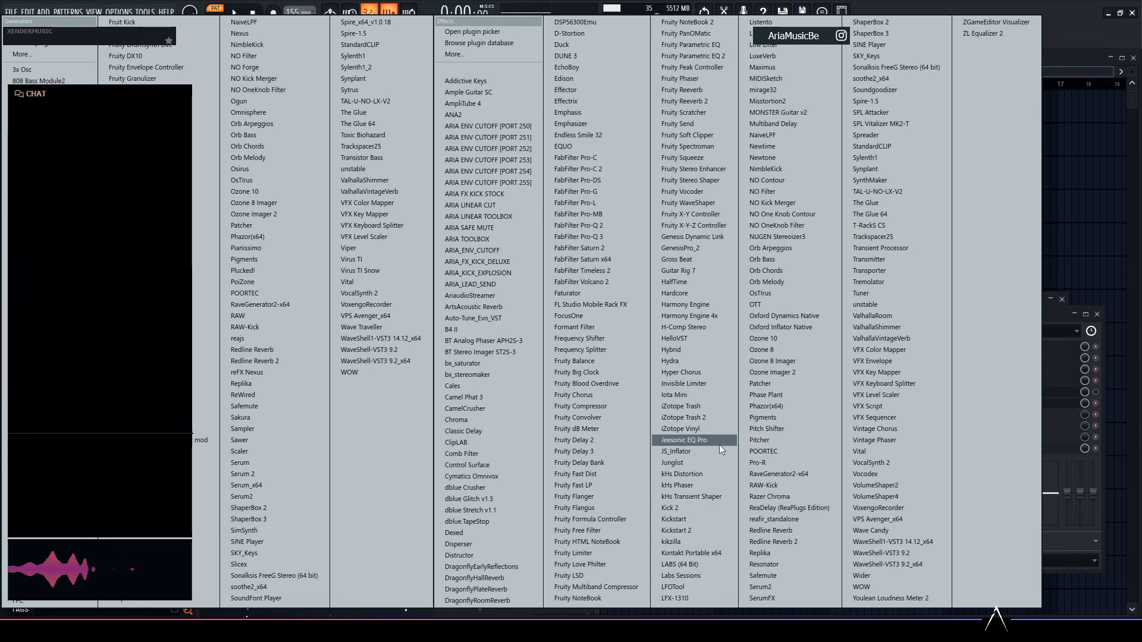
{"action": "left_click", "coordinate": [780, 53]}
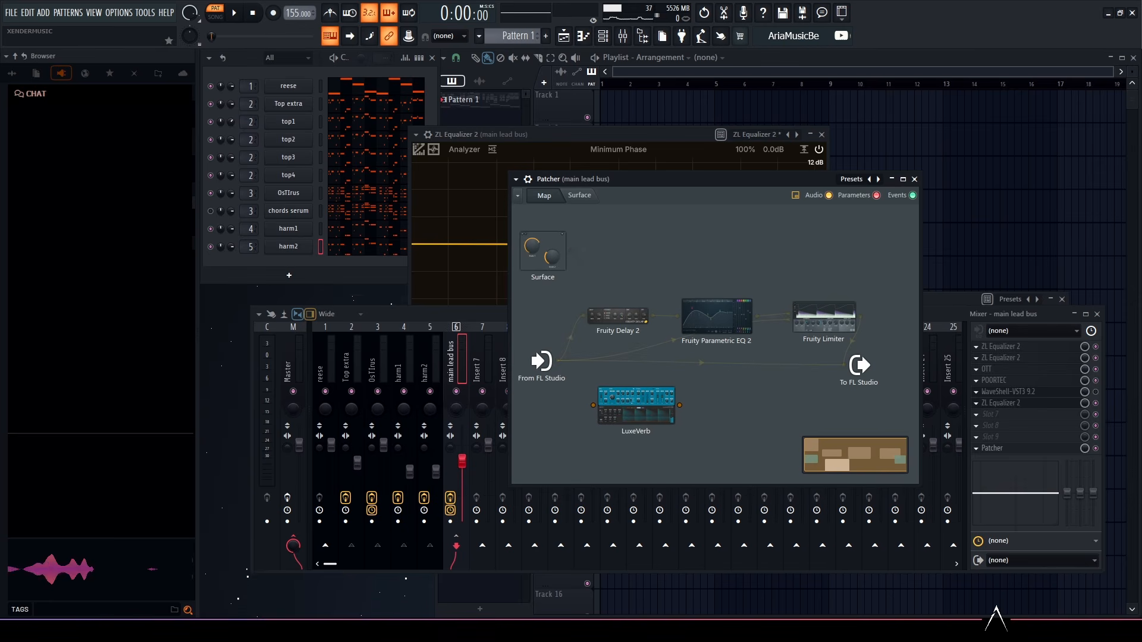
{"action": "left_click_drag", "start_coordinate": [648, 410], "coordinate": [638, 409]}
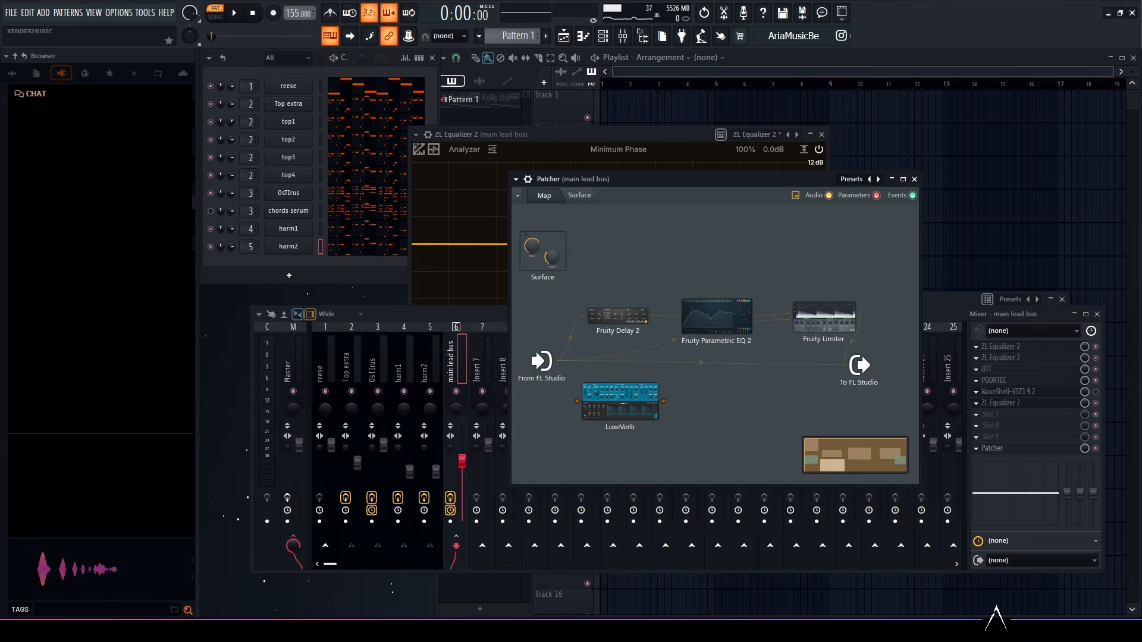
{"action": "left_click_drag", "start_coordinate": [621, 408], "coordinate": [614, 408]}
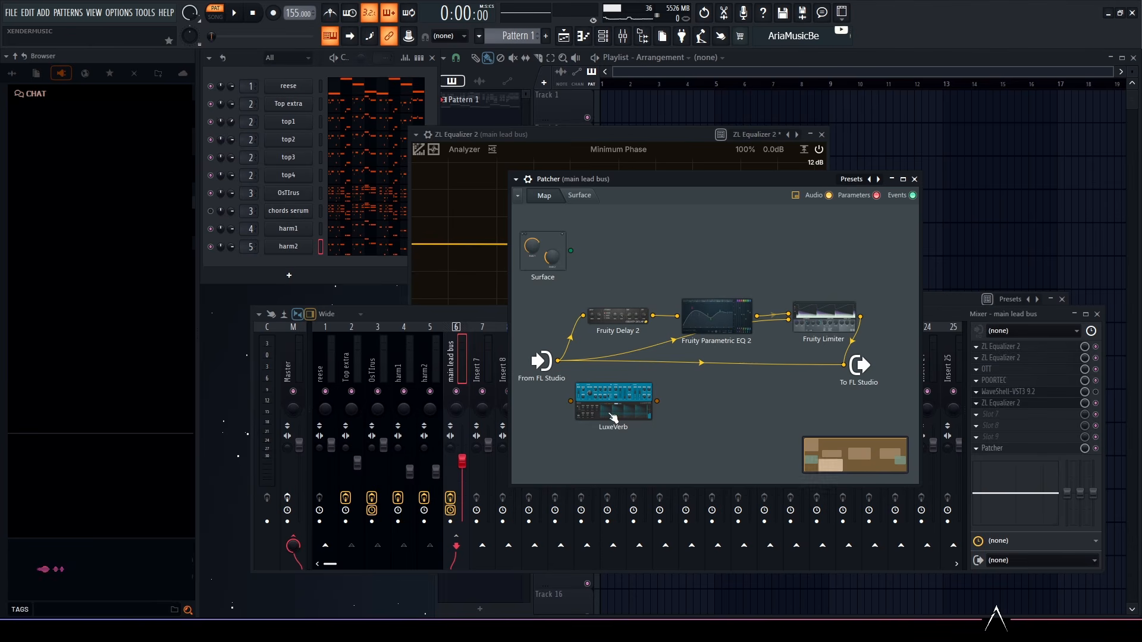
Step: Duplicate Fruity Parametric EQ 2, place the copy beside LuxeVerb and connect LuxeVerb's output to it
{"action": "right_click", "coordinate": [727, 329]}
{"action": "left_click", "coordinate": [740, 344]}
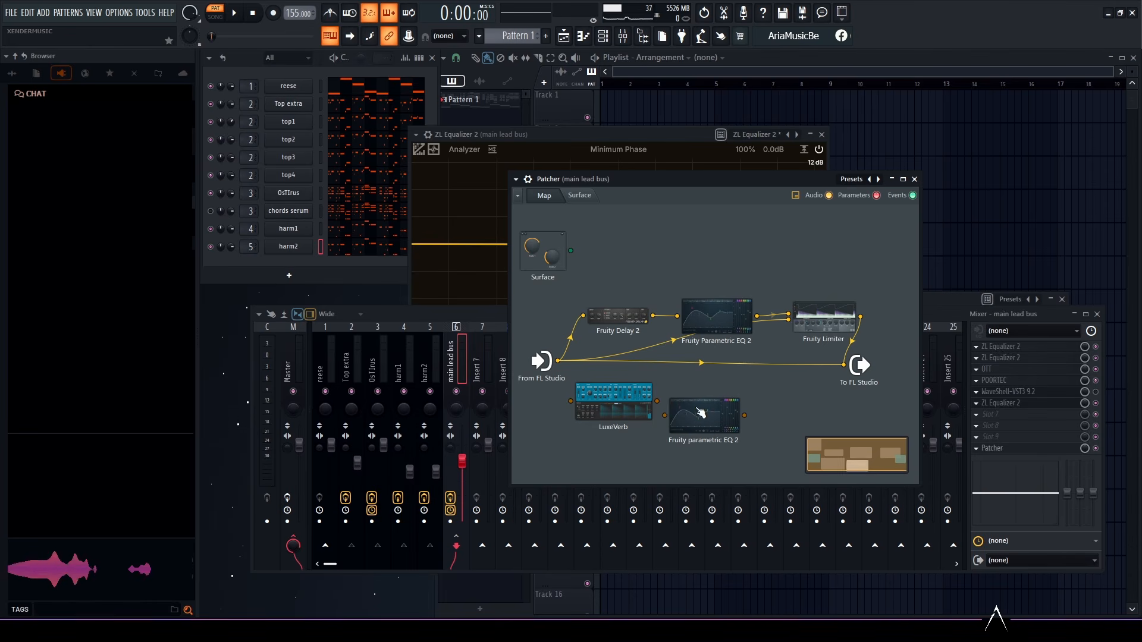
{"action": "mouse_move", "coordinate": [664, 415]}
{"action": "left_mouse_down"}
{"action": "mouse_move", "coordinate": [657, 402]}
{"action": "mouse_move", "coordinate": [664, 415]}
{"action": "left_mouse_up"}
{"action": "left_click_drag", "start_coordinate": [700, 415], "coordinate": [708, 403]}
Step: Duplicate Fruity Limiter into the reverb chain and wire it between the copied equalizer and To FL Studio
{"action": "right_click", "coordinate": [808, 321]}
{"action": "left_click", "coordinate": [831, 339]}
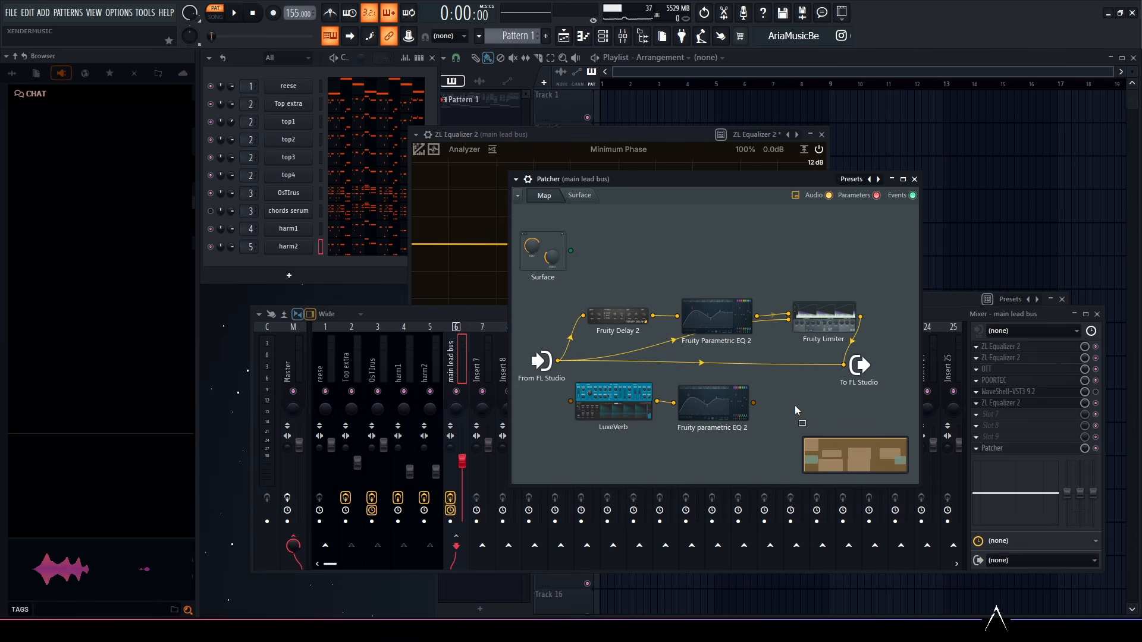
{"action": "left_click_drag", "start_coordinate": [753, 404], "coordinate": [775, 416]}
{"action": "left_click_drag", "start_coordinate": [848, 415], "coordinate": [843, 364]}
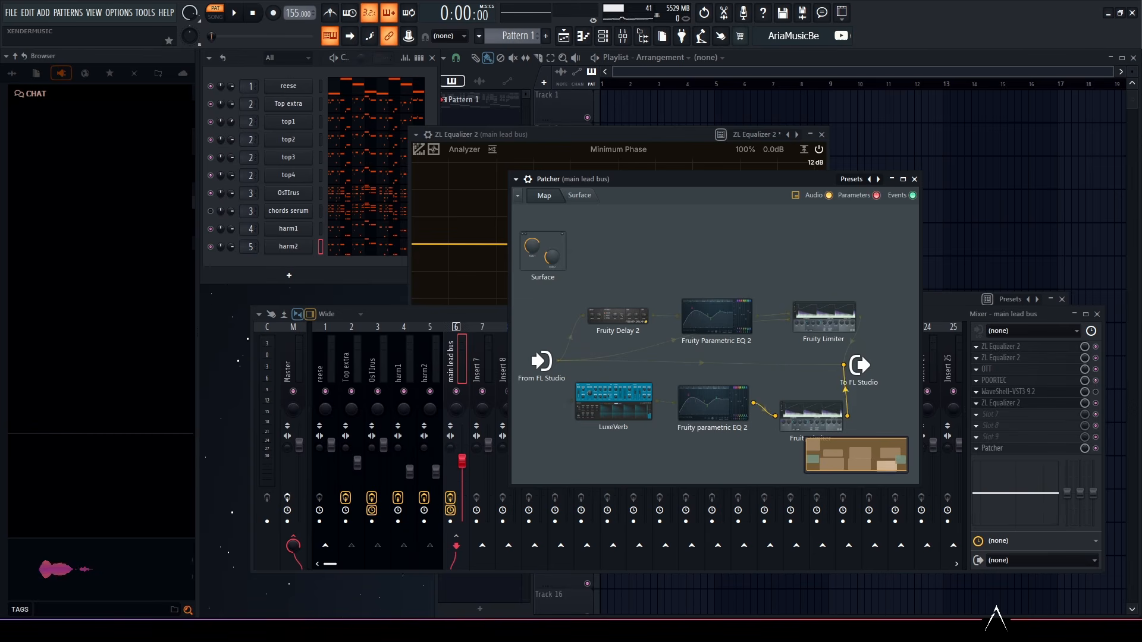
{"action": "left_click_drag", "start_coordinate": [811, 416], "coordinate": [807, 402]}
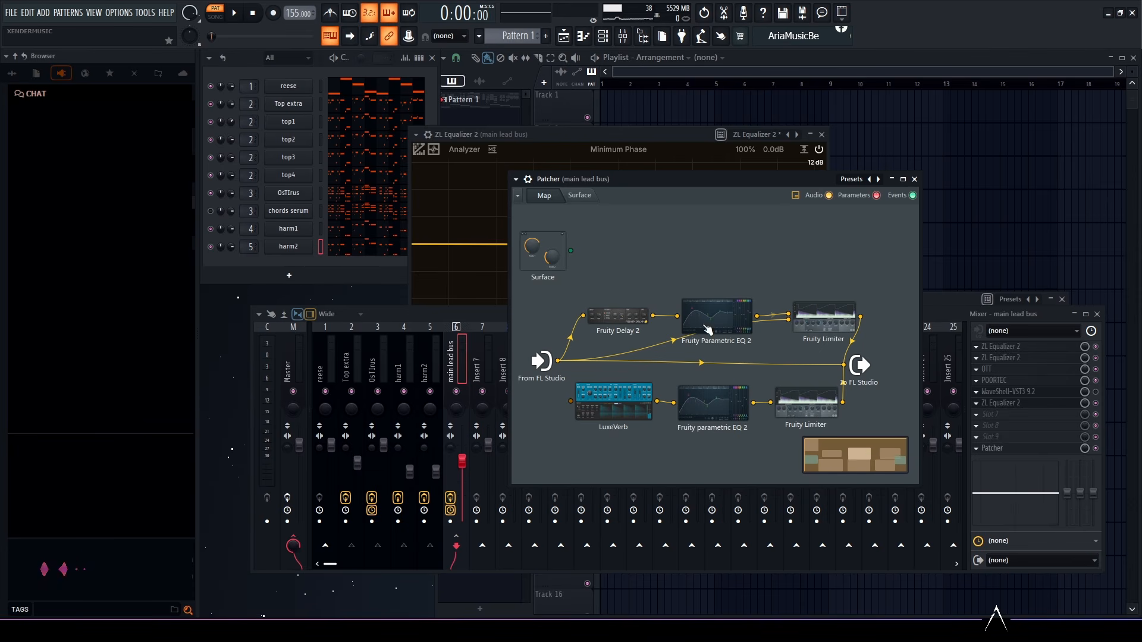
Step: Add a second audio input to the reverb chain's Fruity Limiter and connect From FL Studio to it
{"action": "right_click", "coordinate": [807, 409]}
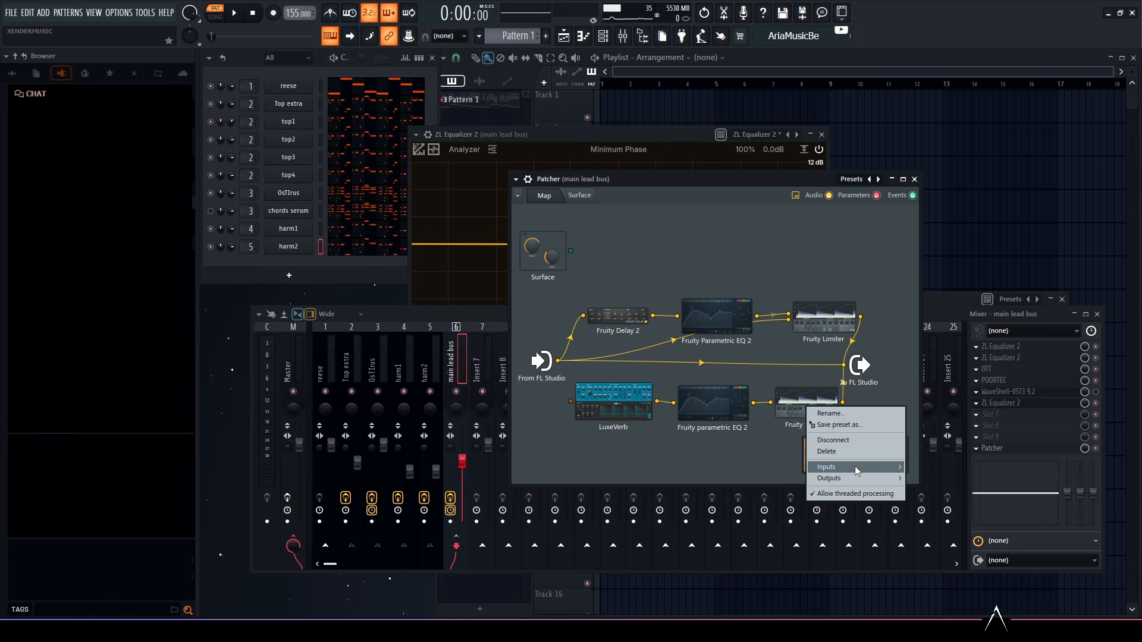
{"action": "mouse_move", "coordinate": [854, 465]}
{"action": "mouse_move", "coordinate": [925, 467]}
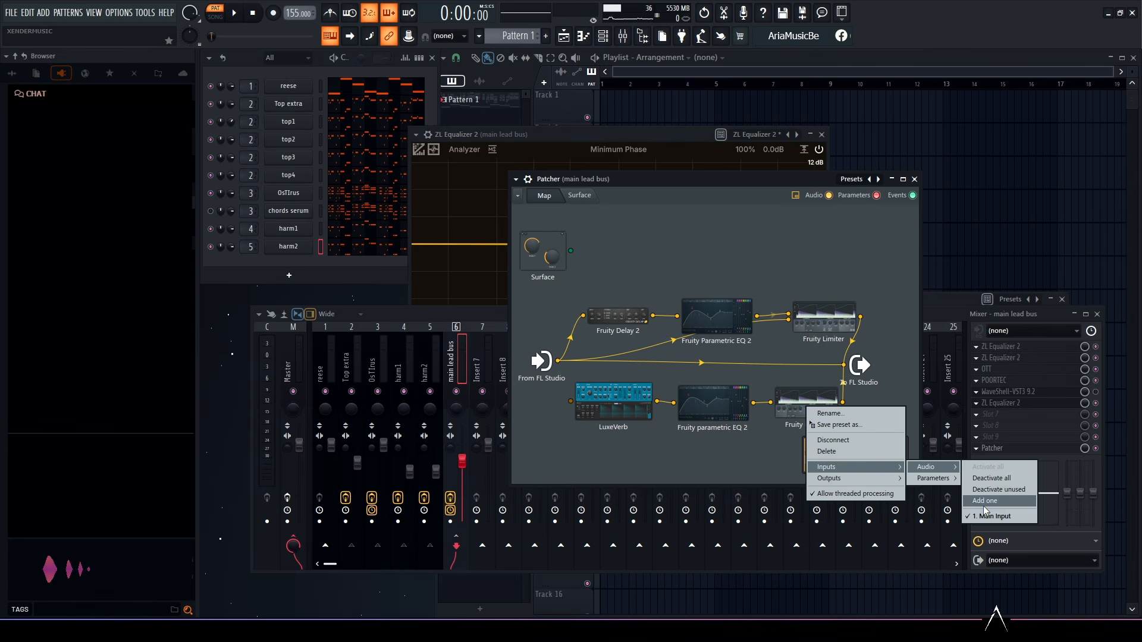
{"action": "left_click", "coordinate": [981, 479]}
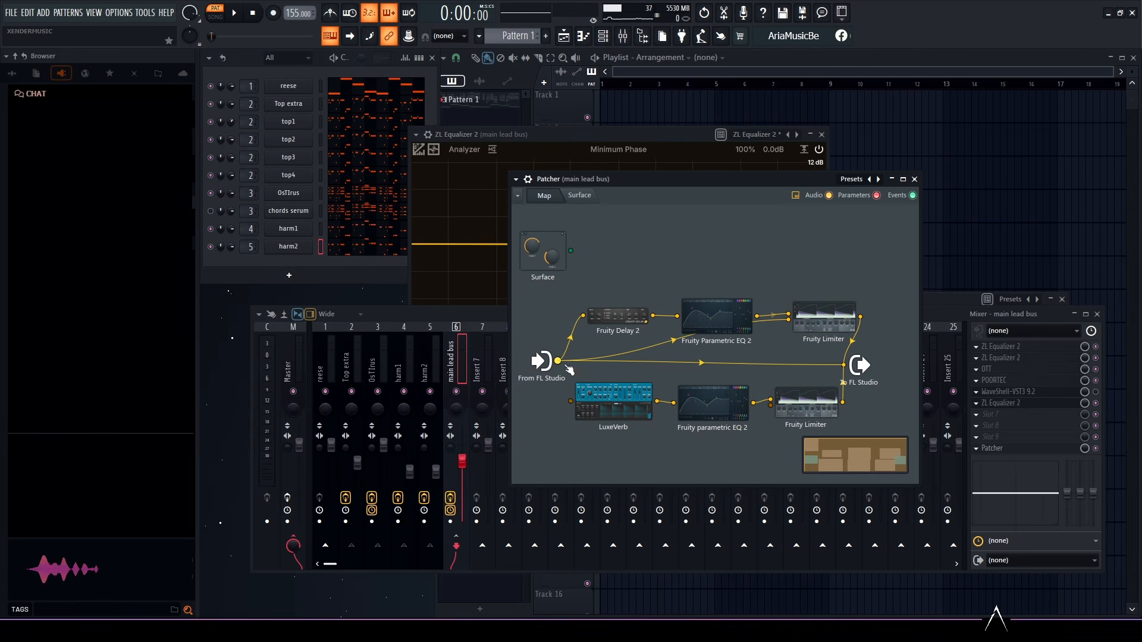
{"action": "left_click_drag", "start_coordinate": [558, 361], "coordinate": [770, 405]}
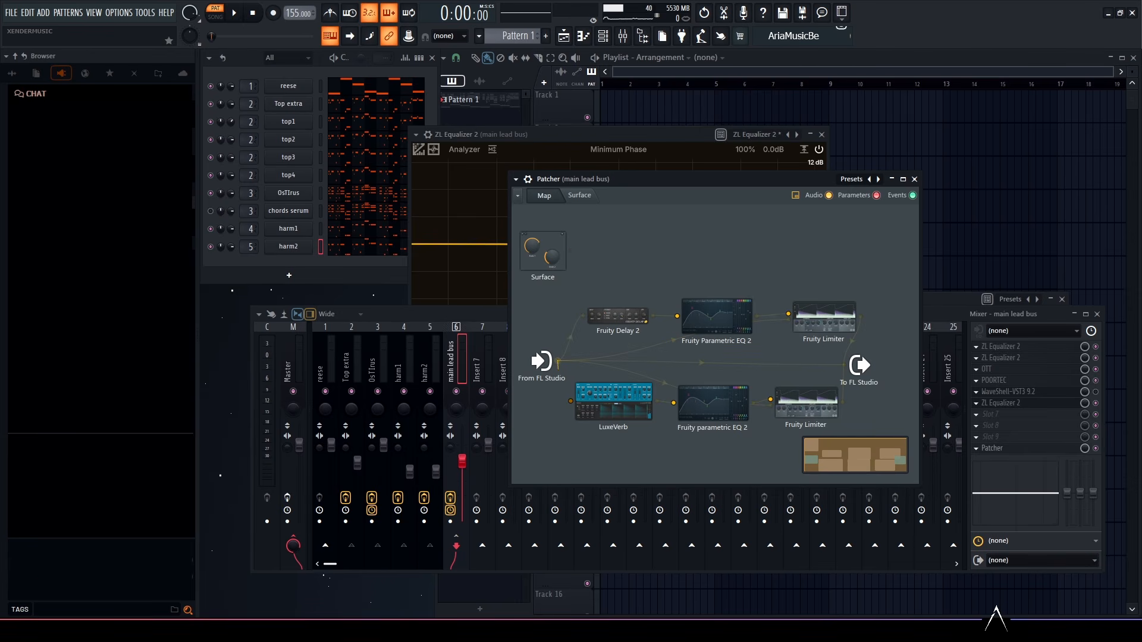
Step: Set LuxeVerb's reverb decay to 11.854, brightness to 62 and size to 100, and lower its diffusion
{"action": "double_click", "coordinate": [622, 412]}
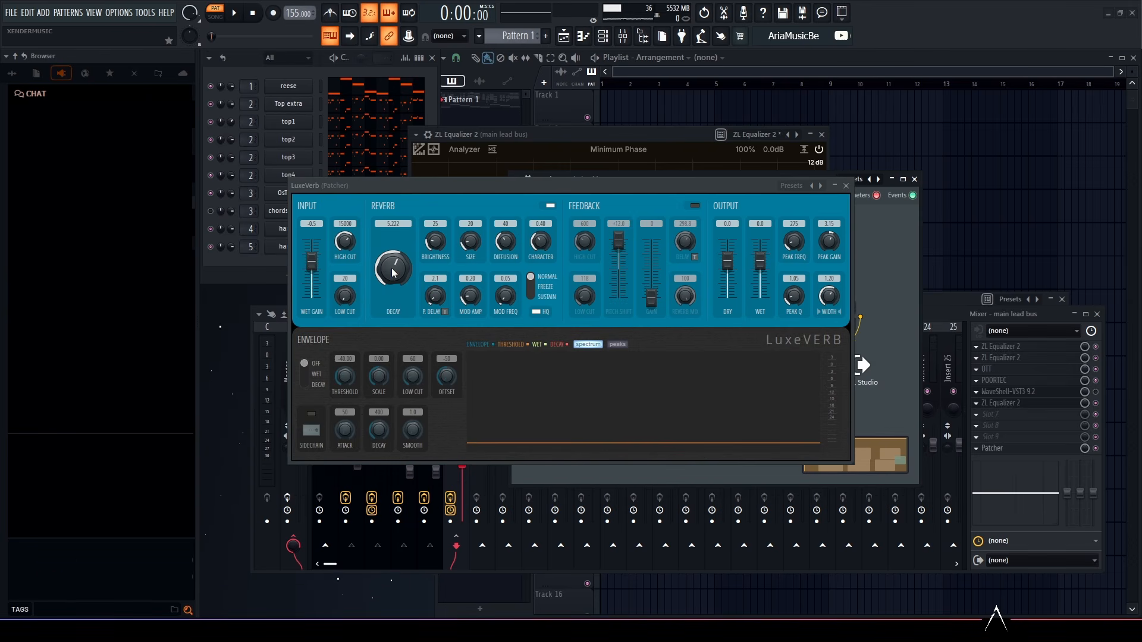
{"action": "left_click_drag", "start_coordinate": [402, 279], "coordinate": [403, 241]}
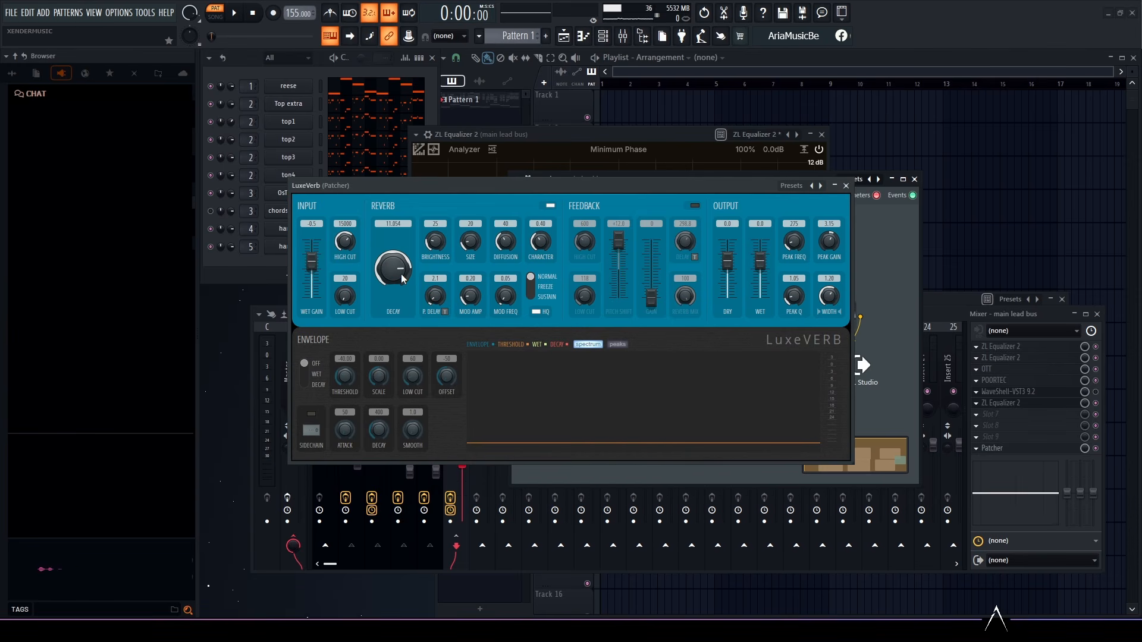
{"action": "left_click_drag", "start_coordinate": [434, 241], "coordinate": [435, 220]}
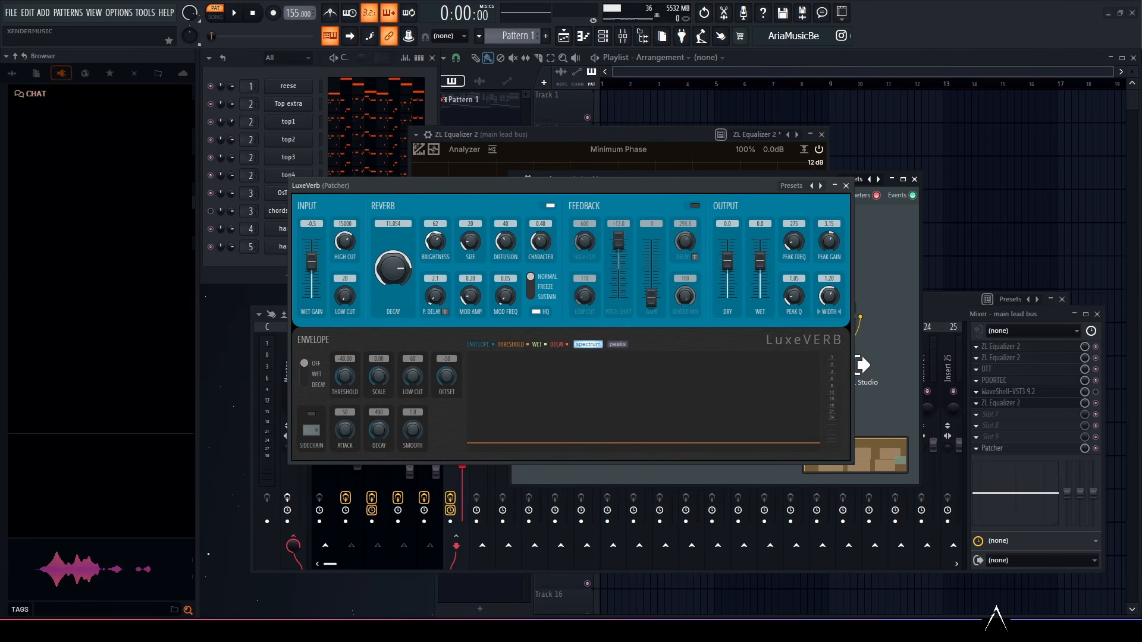
{"action": "left_click_drag", "start_coordinate": [469, 240], "coordinate": [512, 246]}
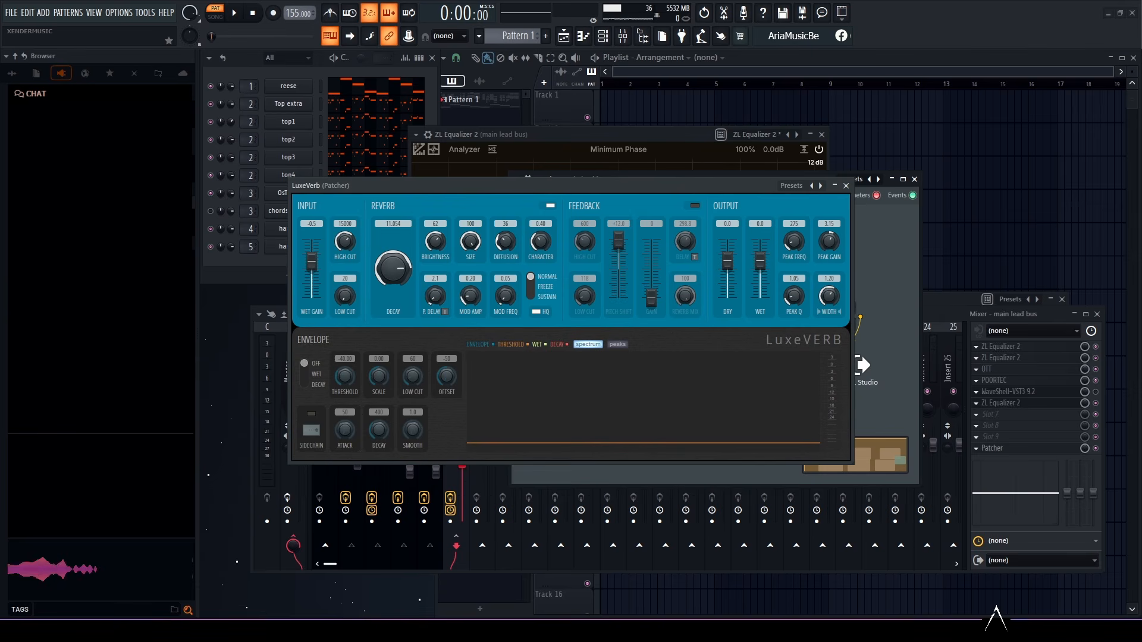
{"action": "left_click_drag", "start_coordinate": [505, 241], "coordinate": [506, 244]}
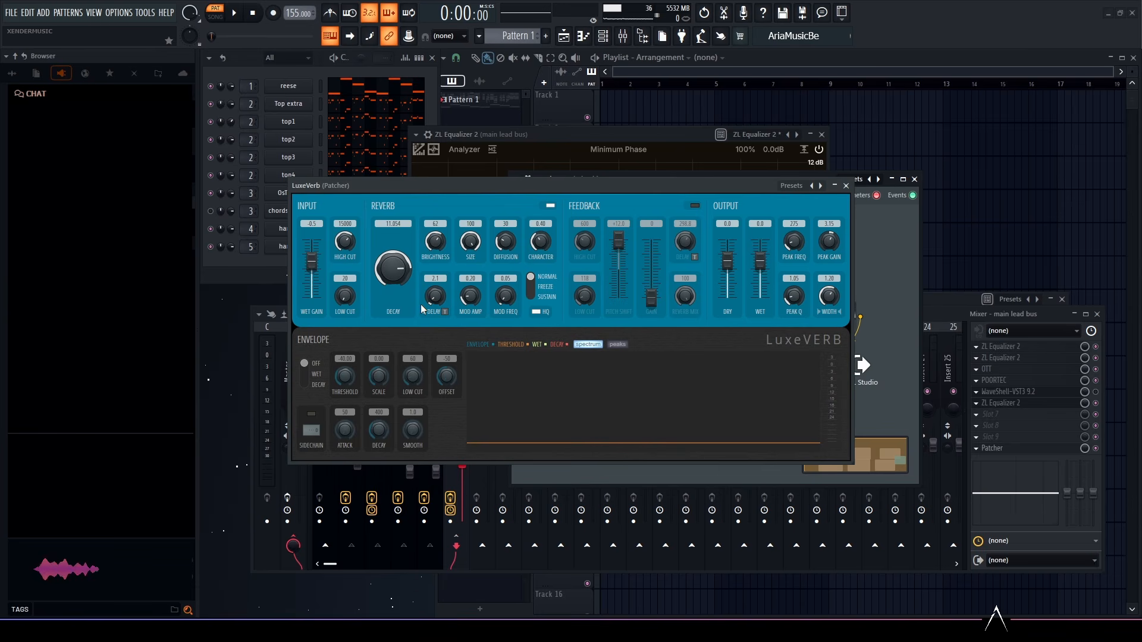
Step: Set LuxeVerb's pre-delay to 1.2 and dry level to -60.0, raise its output peak frequency and close it
{"action": "left_click_drag", "start_coordinate": [435, 295], "coordinate": [435, 315]}
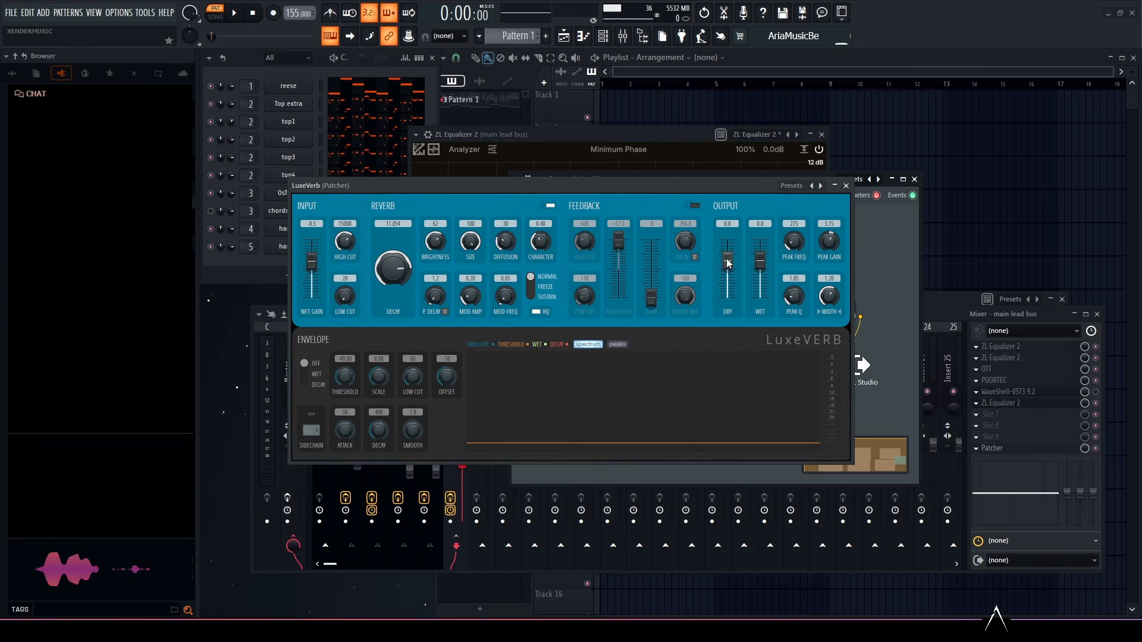
{"action": "left_click_drag", "start_coordinate": [728, 264], "coordinate": [728, 303]}
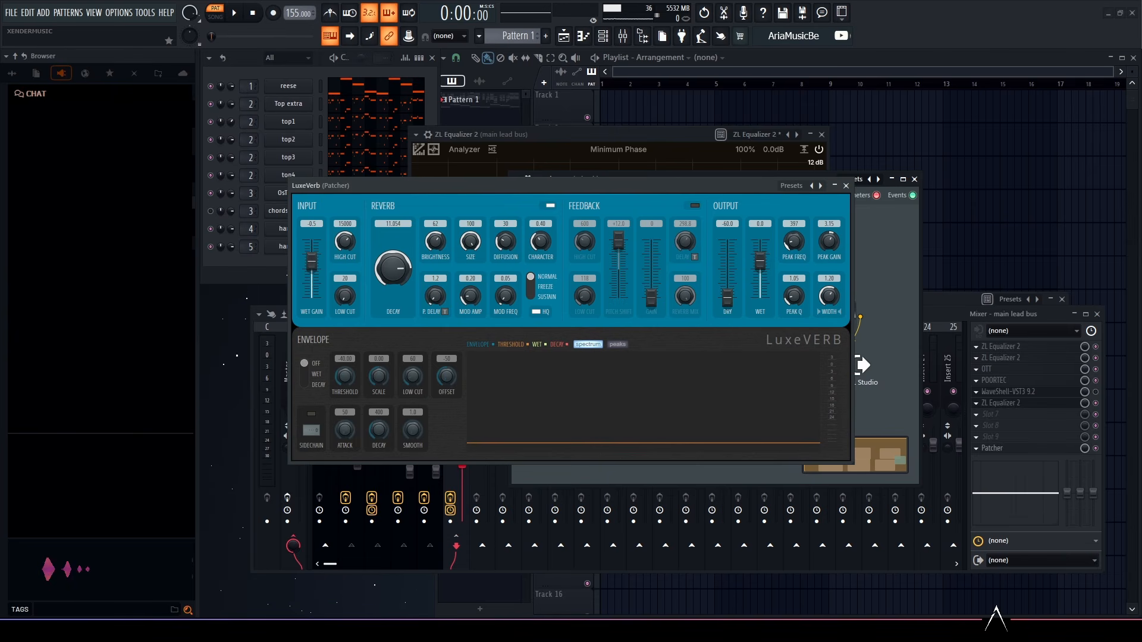
{"action": "left_click_drag", "start_coordinate": [793, 241], "coordinate": [793, 230]}
{"action": "left_click", "coordinate": [846, 185]}
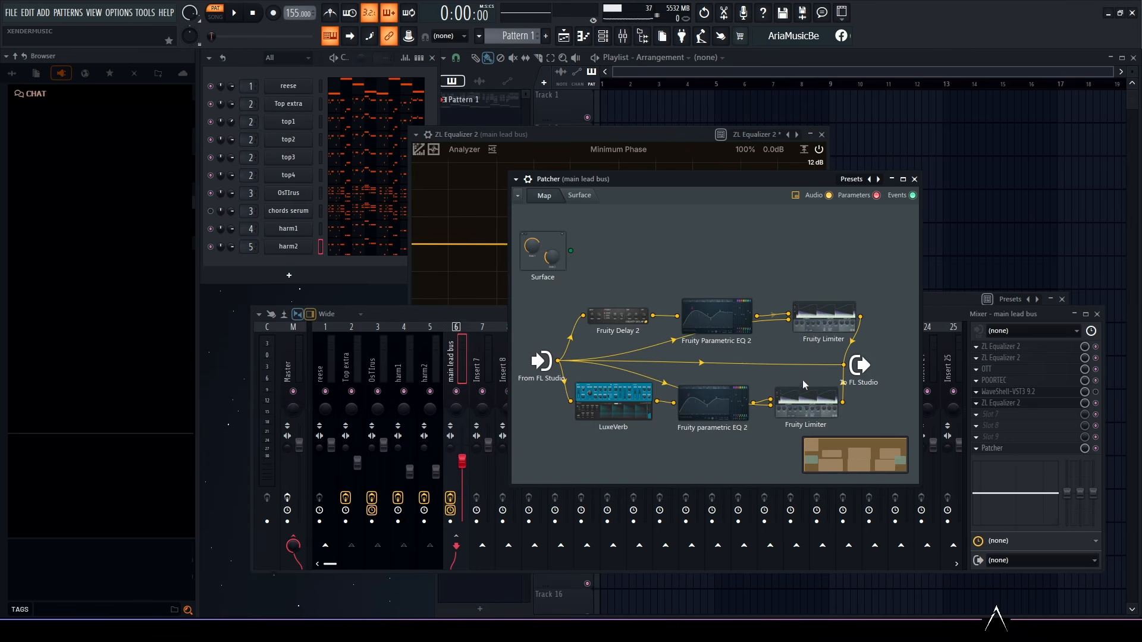
Step: Move band 7's high-end cutoff in the reverb chain's Fruity Parametric EQ 2 to a higher frequency and play the pattern to audition it
{"action": "left_click", "coordinate": [802, 400]}
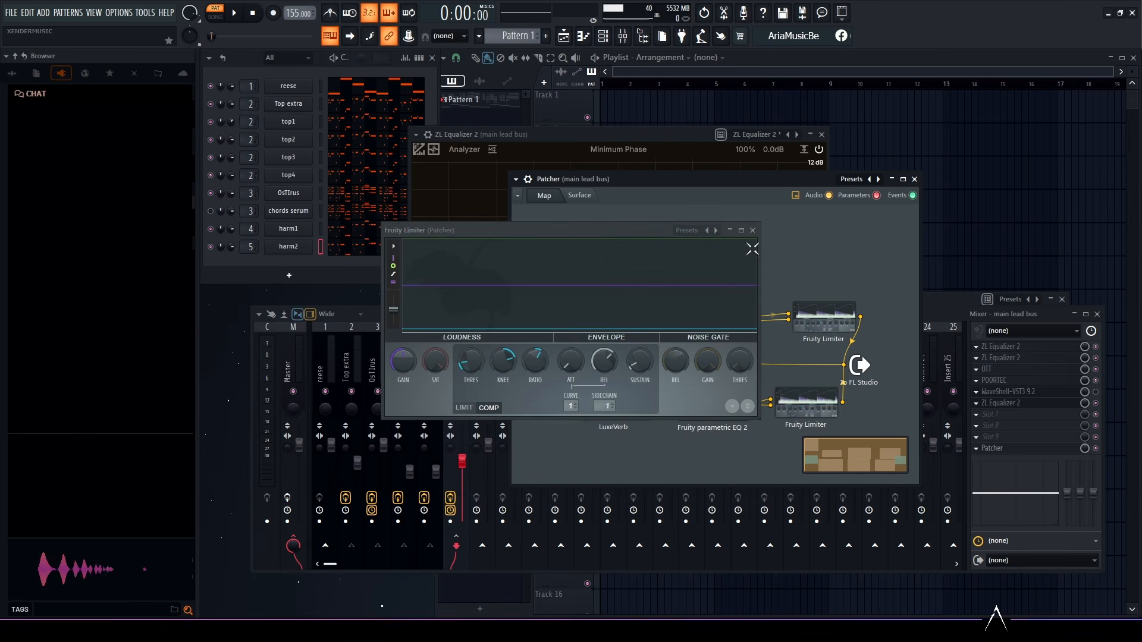
{"action": "left_click", "coordinate": [752, 230]}
{"action": "left_click", "coordinate": [712, 403]}
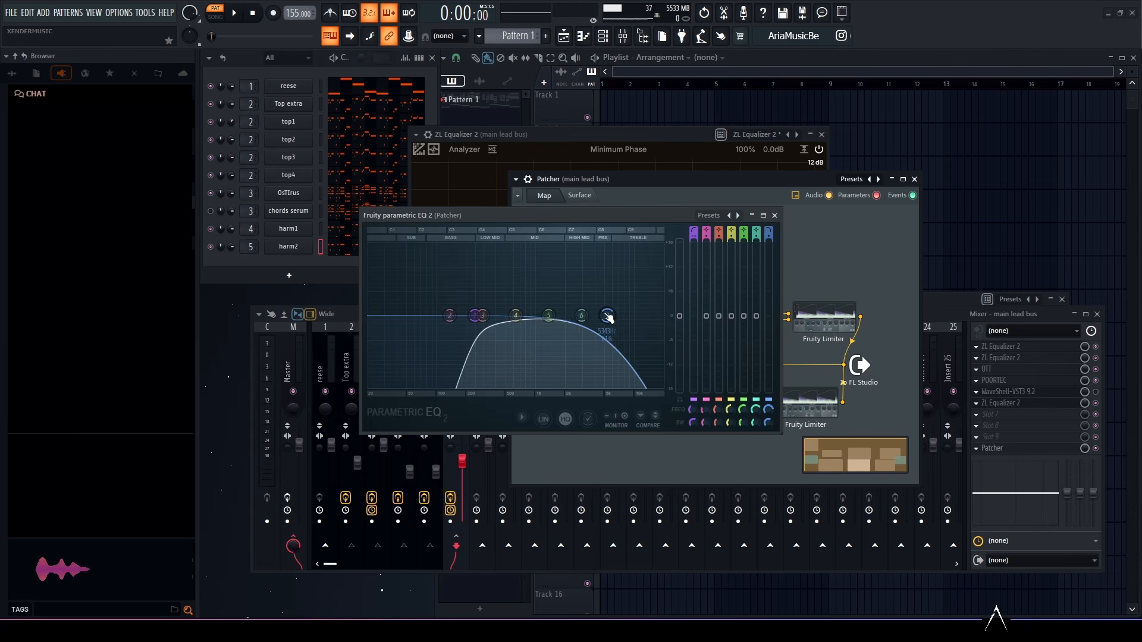
{"action": "left_click_drag", "start_coordinate": [607, 316], "coordinate": [623, 315]}
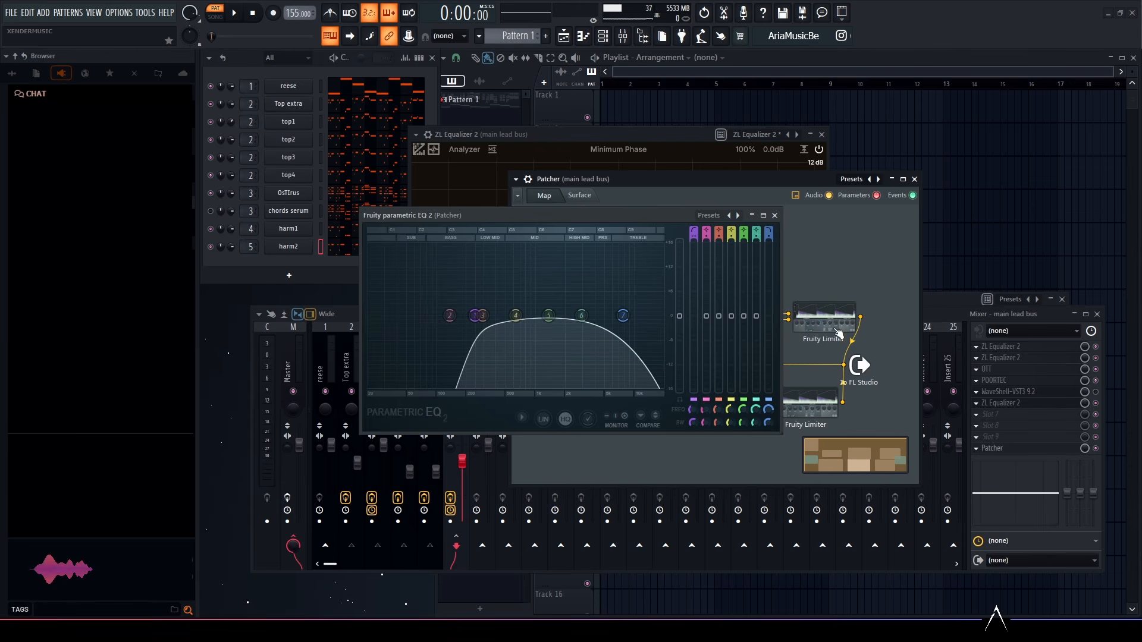
{"action": "left_click", "coordinate": [774, 215]}
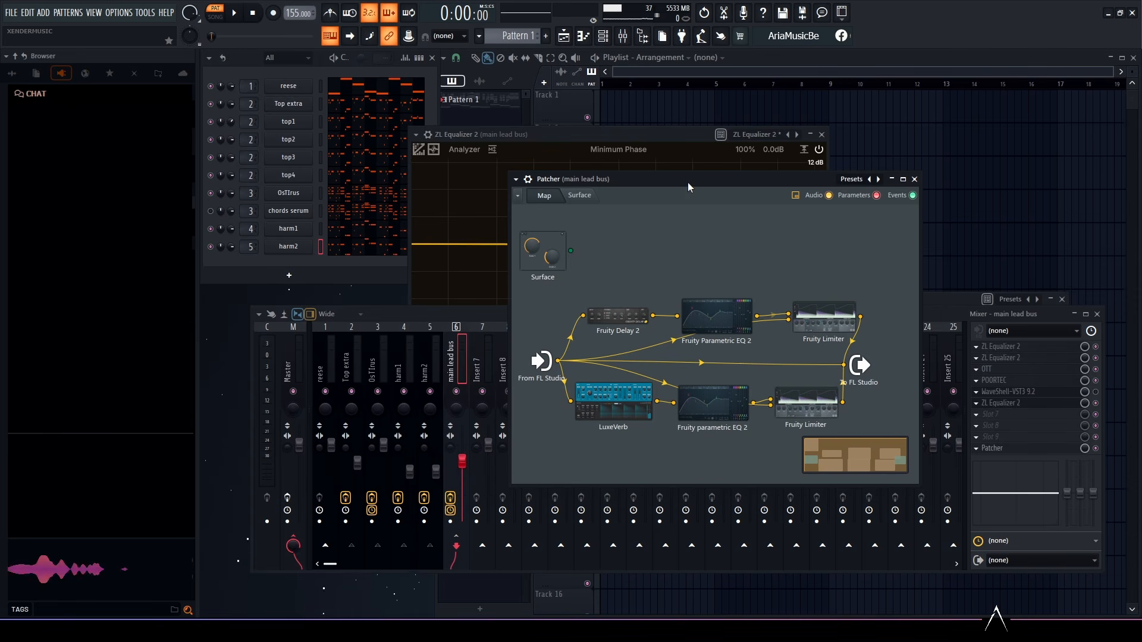
{"action": "key", "text": "space"}
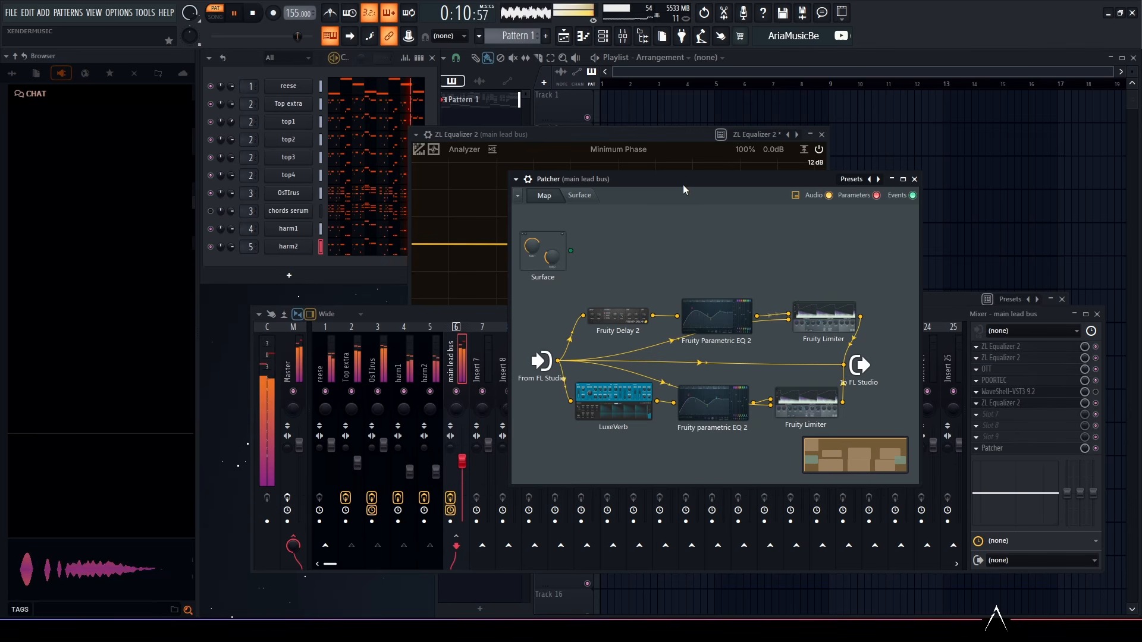
{"action": "key", "text": "space"}
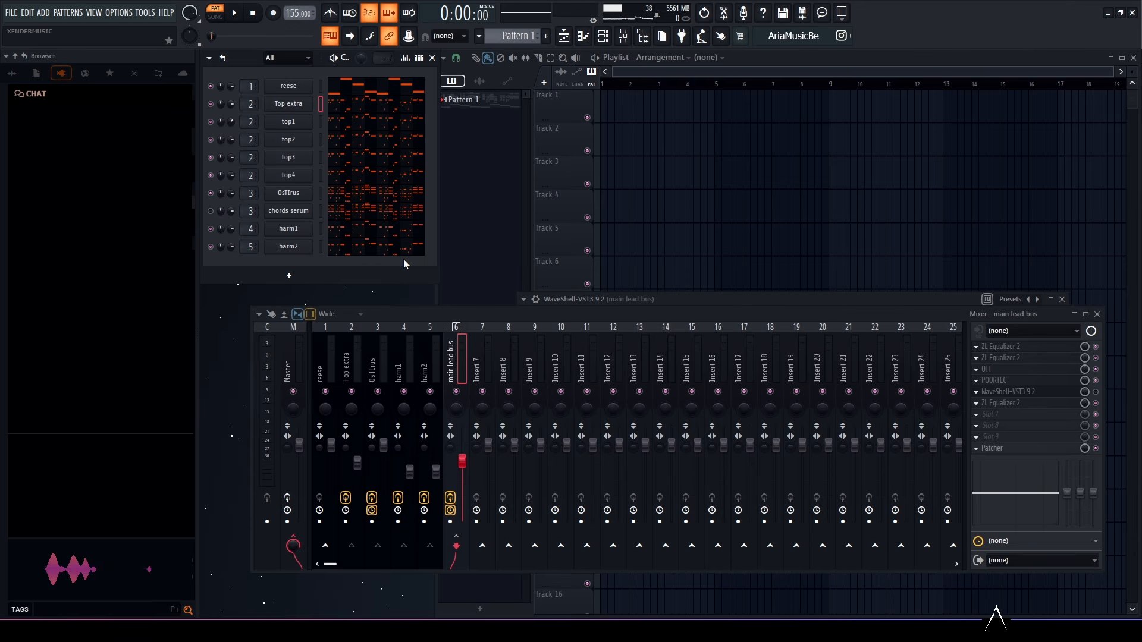
Step: Clone the Top extra channel and mute the original
{"action": "left_click", "coordinate": [304, 107]}
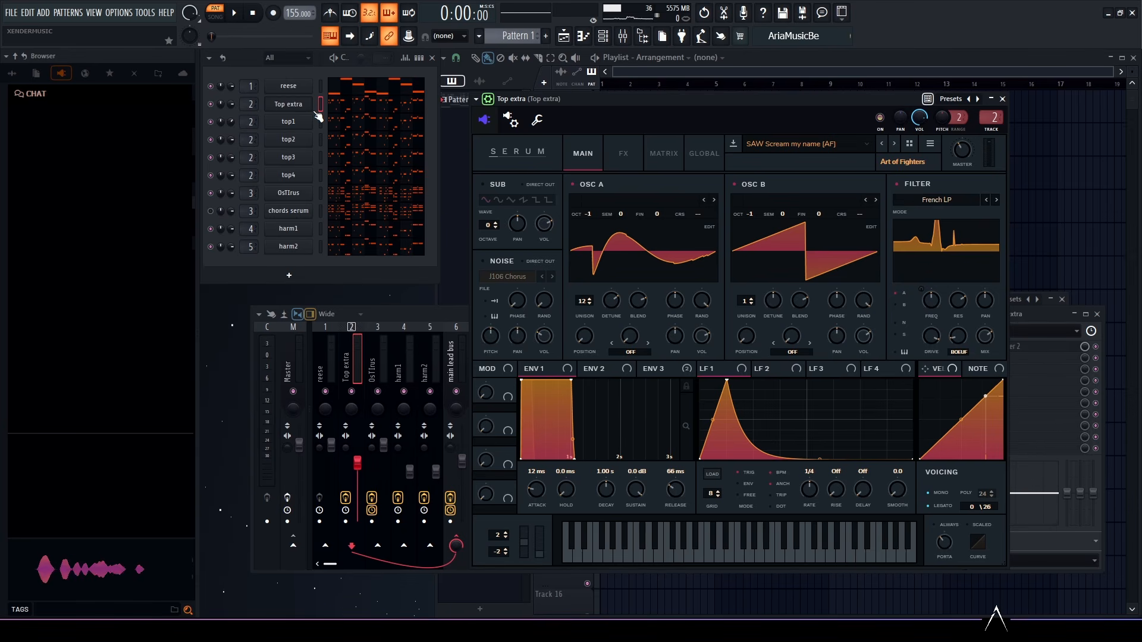
{"action": "left_click_drag", "start_coordinate": [320, 121], "coordinate": [326, 144]}
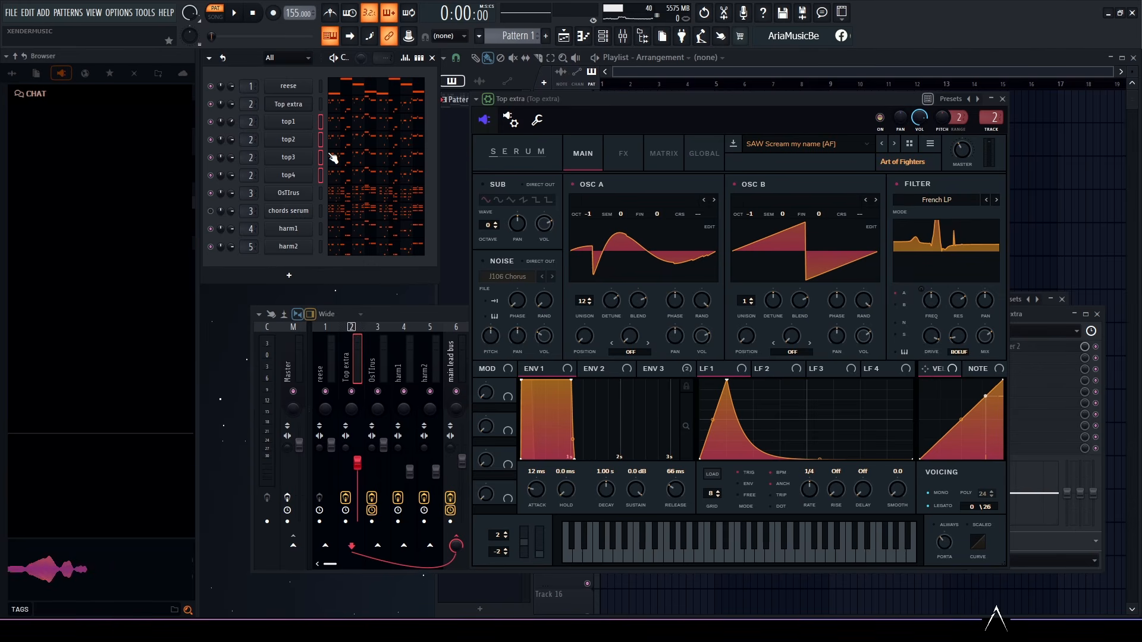
{"action": "left_click", "coordinate": [321, 106]}
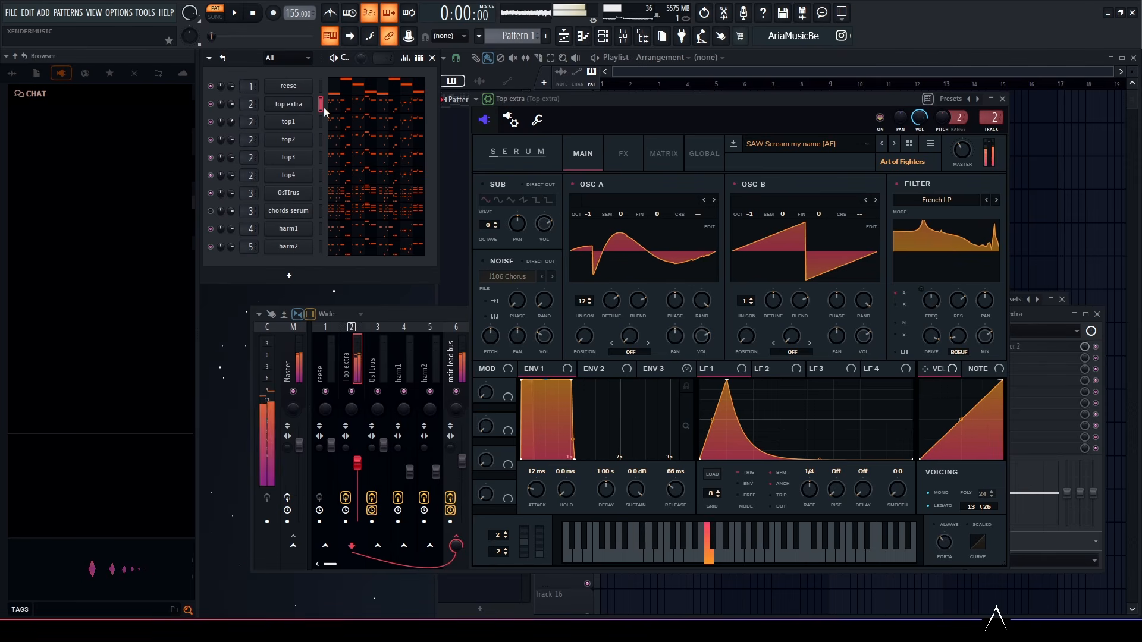
{"action": "right_click", "coordinate": [293, 108]}
{"action": "left_click", "coordinate": [356, 224]}
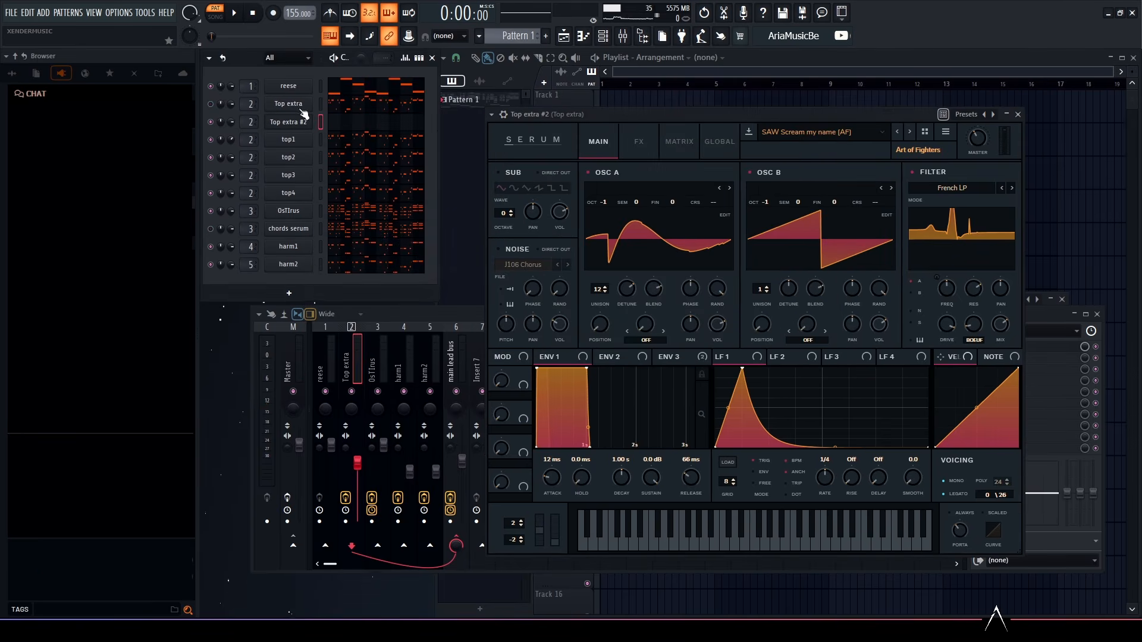
Step: Copy the notes of Top extra into the cloned Top extra #2 channel
{"action": "left_click", "coordinate": [341, 112]}
{"action": "left_click", "coordinate": [342, 122]}
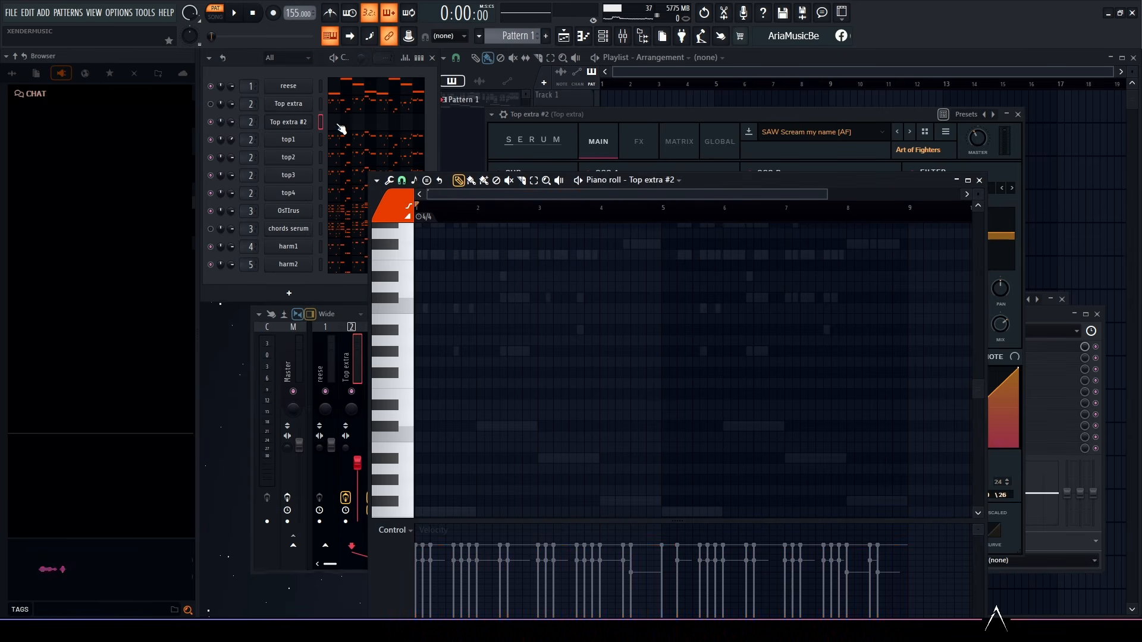
{"action": "left_click", "coordinate": [979, 180]}
Step: Load the LEAD - Notmozfears preset from Aria - Origins Serum Bank into Top extra #2 and check its effects
{"action": "left_click", "coordinate": [802, 134]}
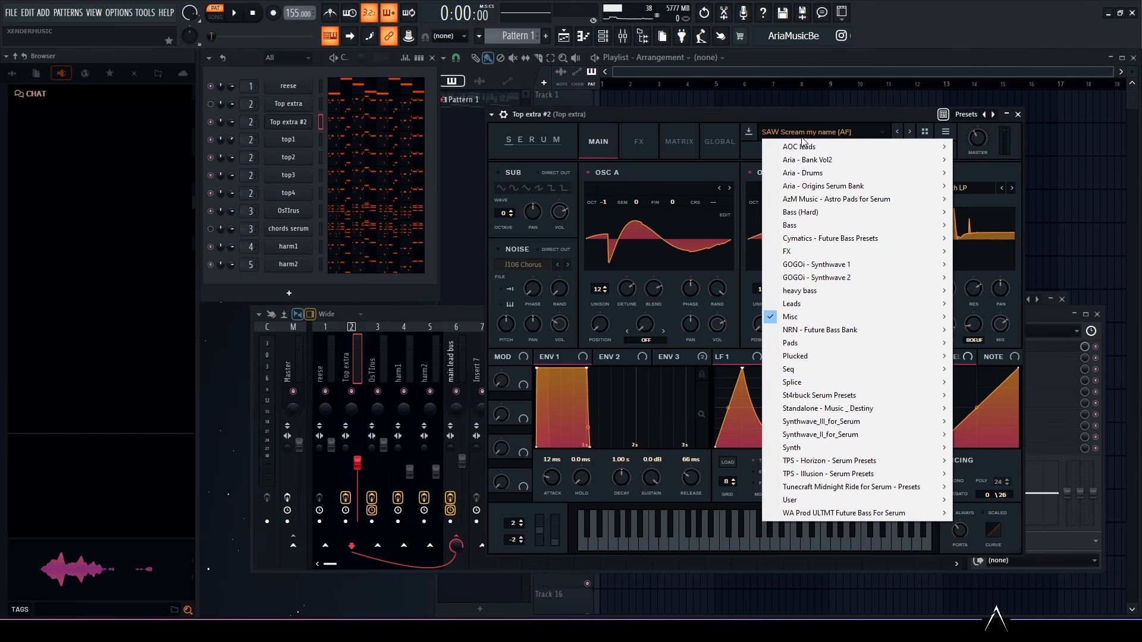
{"action": "mouse_move", "coordinate": [841, 185]}
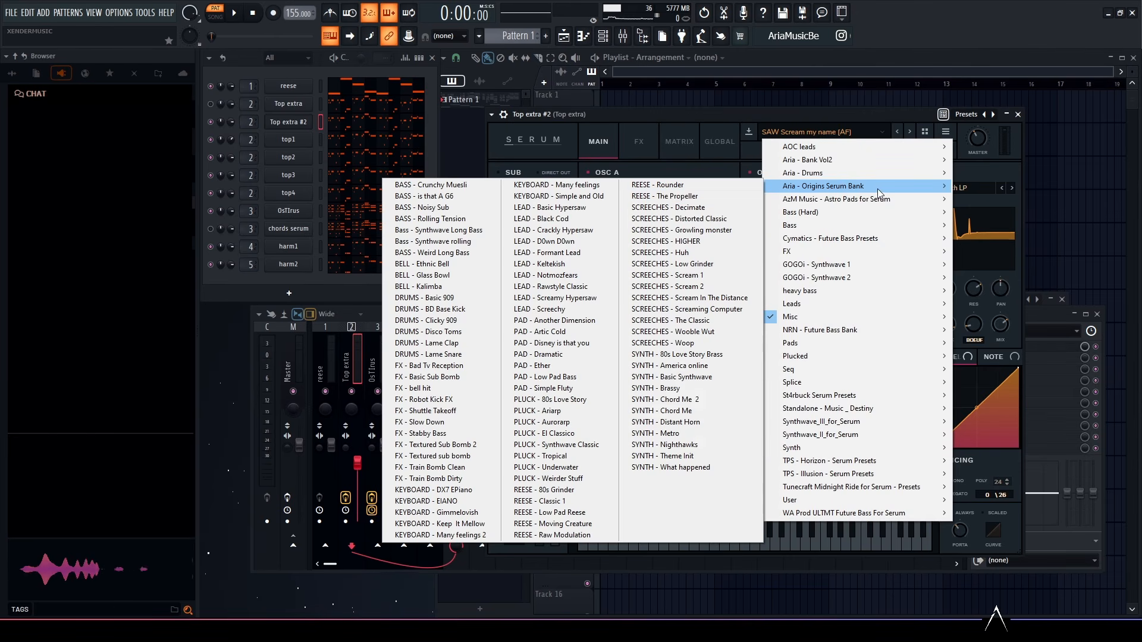
{"action": "left_click", "coordinate": [559, 275]}
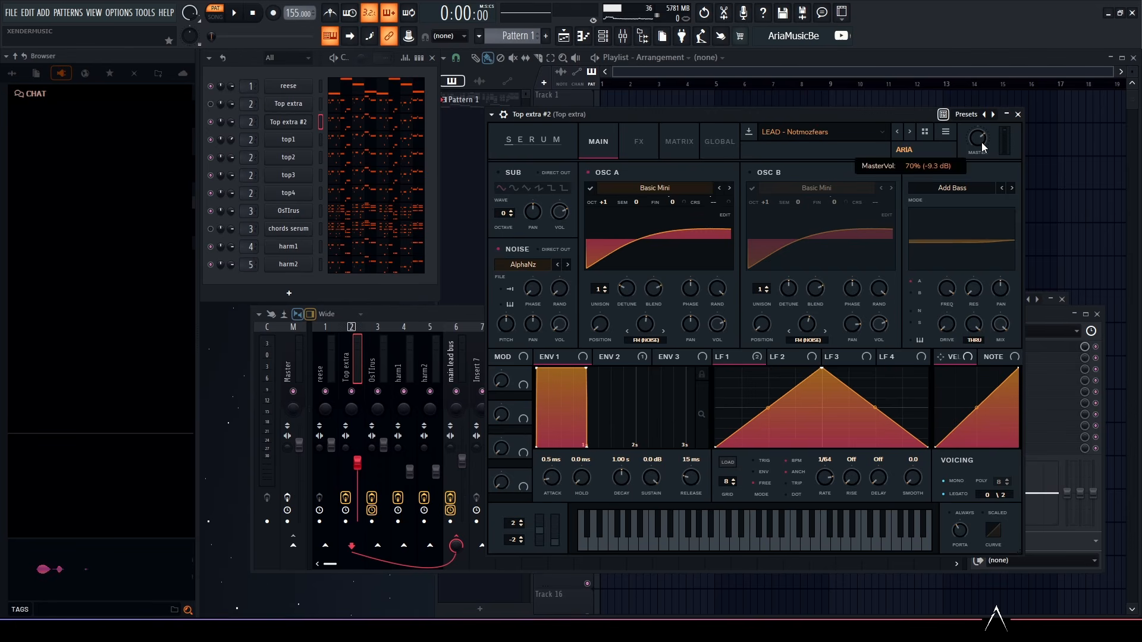
{"action": "left_click", "coordinate": [628, 145]}
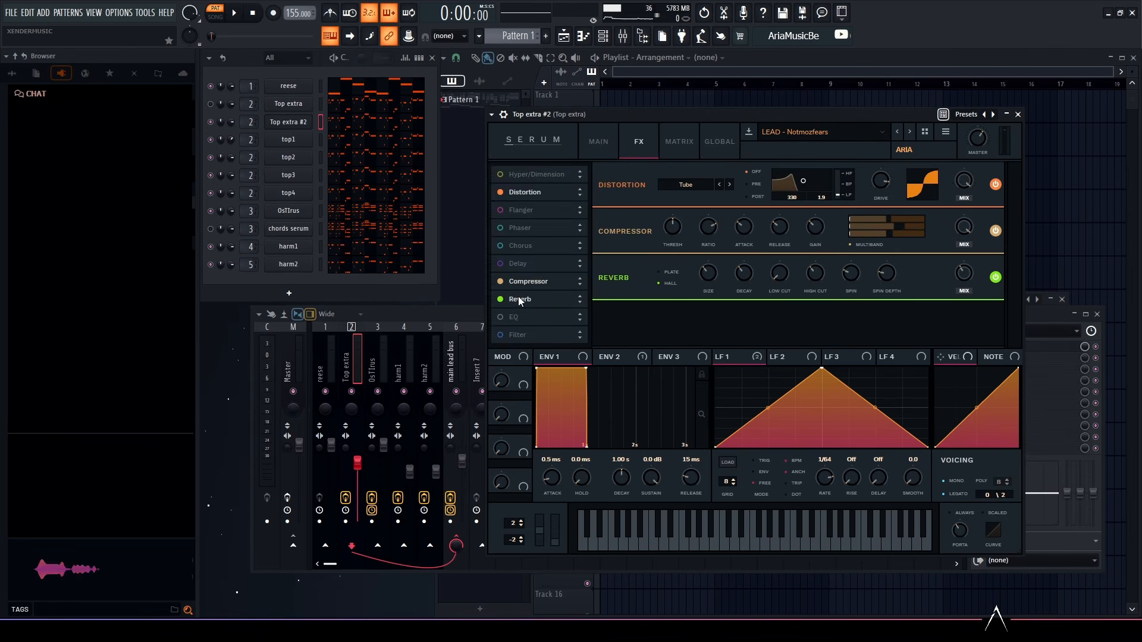
{"action": "left_click", "coordinate": [601, 145]}
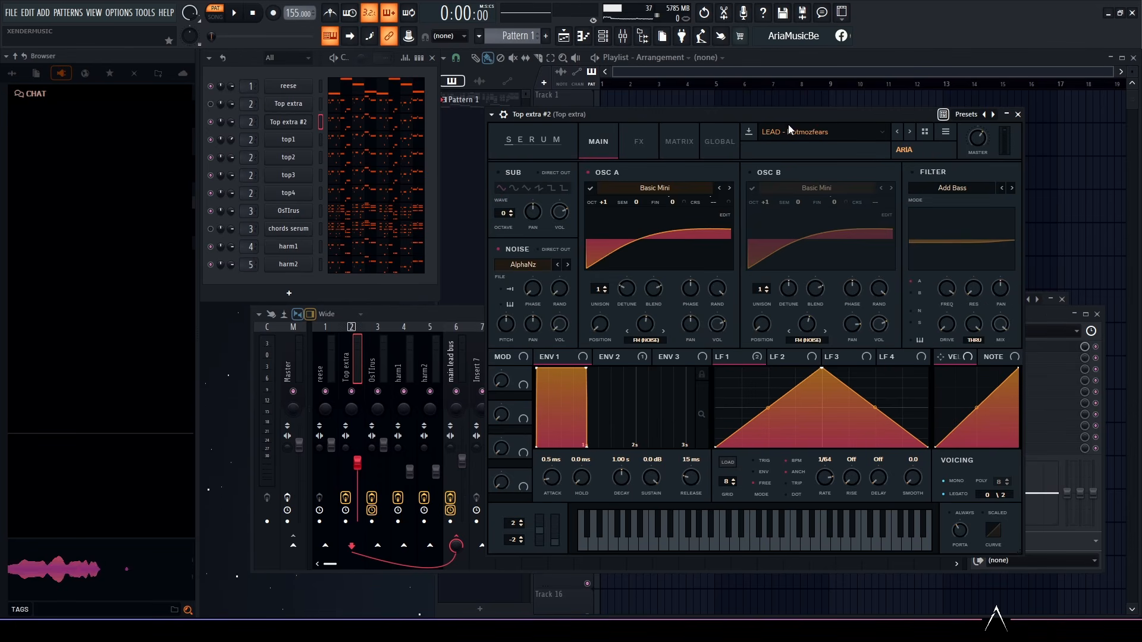
Step: Play the pattern, set the root note of Top extra #2 to C6 and return to its Serum interface
{"action": "left_click", "coordinate": [355, 277]}
{"action": "key", "text": "z"}
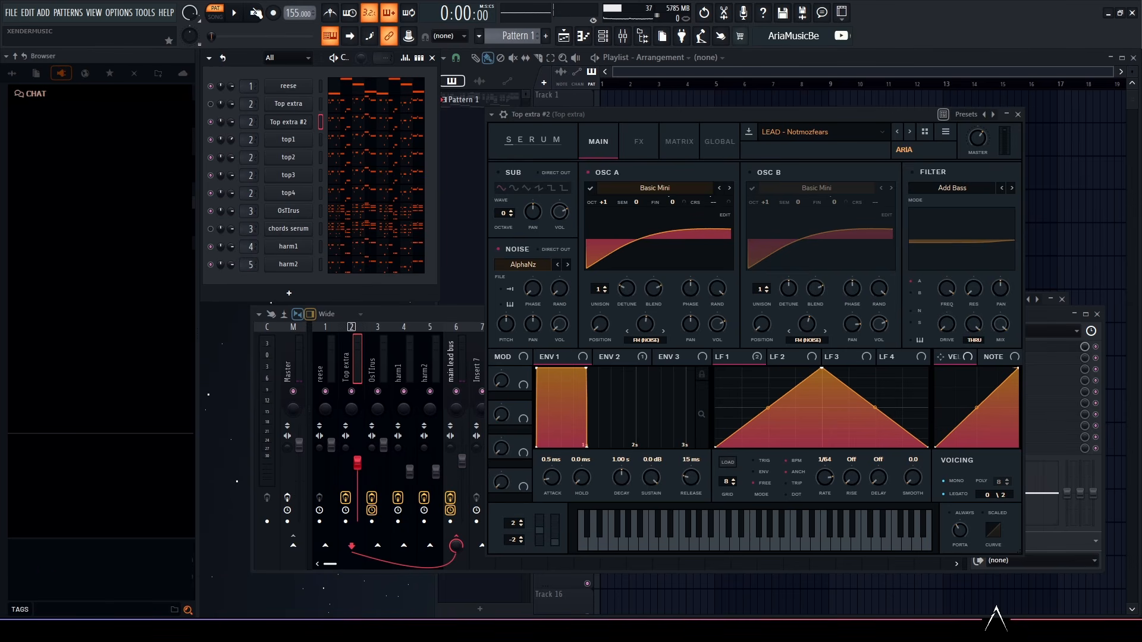
{"action": "key", "text": "space"}
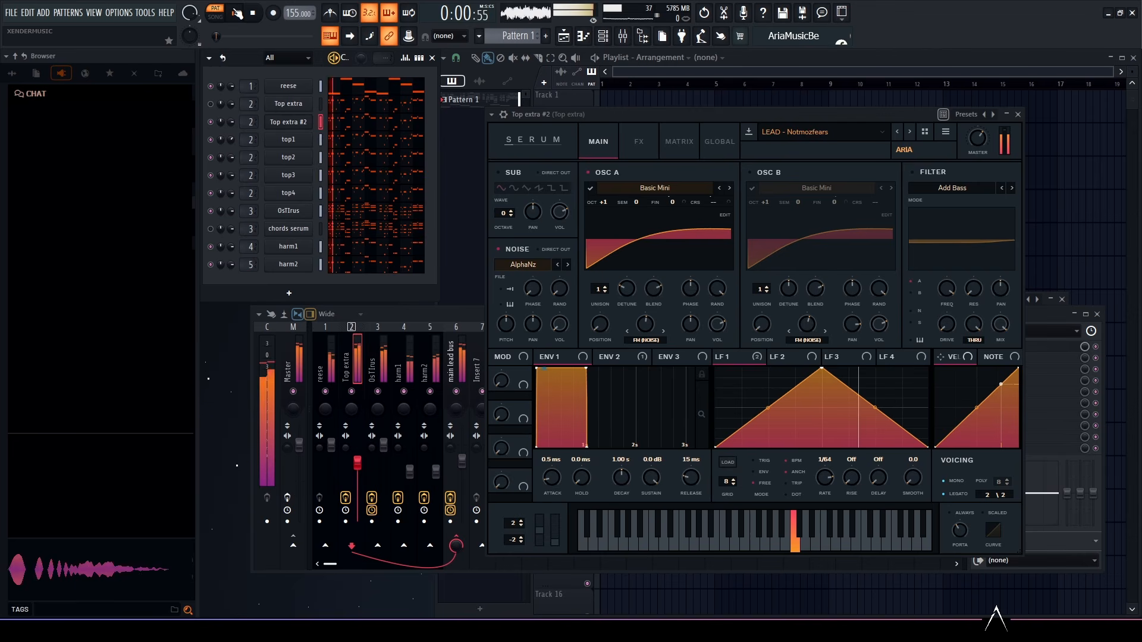
{"action": "left_click", "coordinate": [503, 114]}
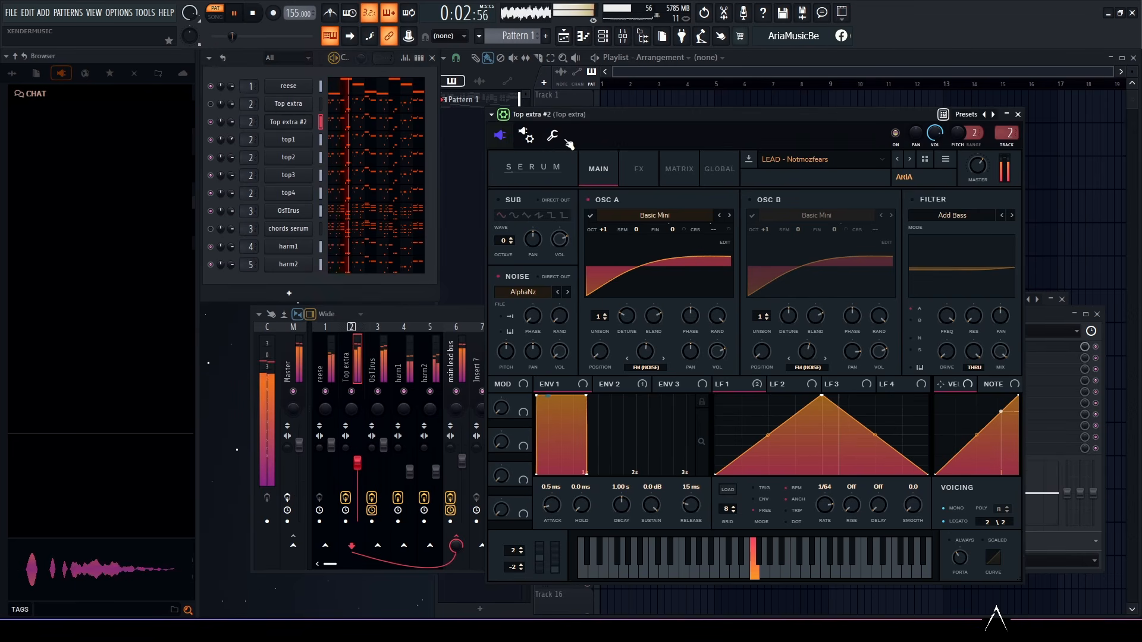
{"action": "left_click", "coordinate": [553, 135]}
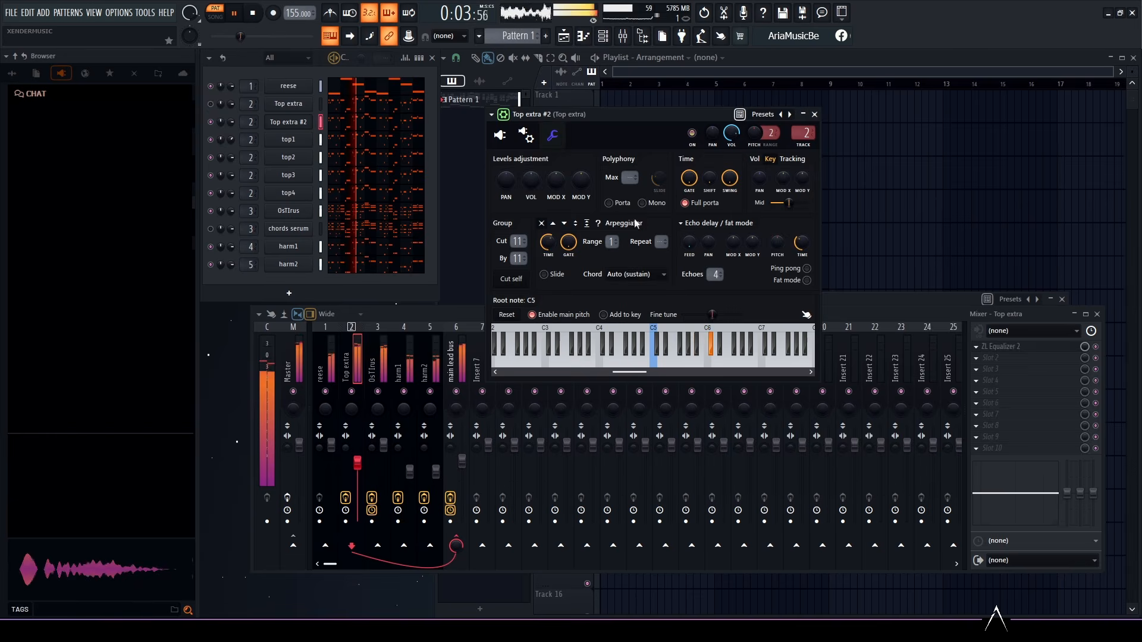
{"action": "right_click", "coordinate": [709, 345]}
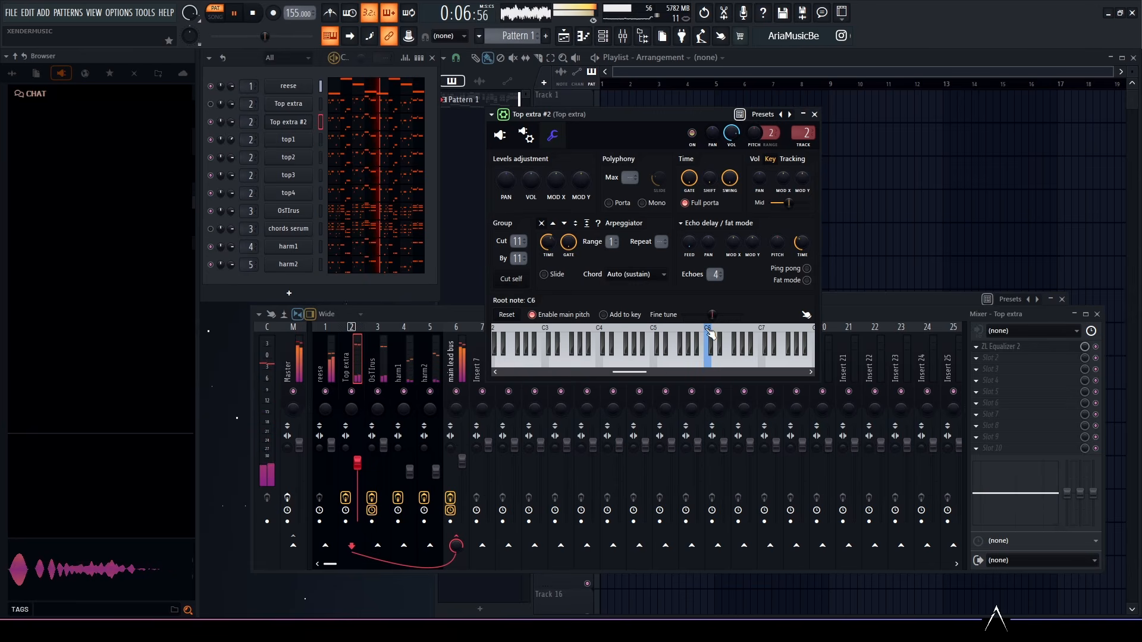
{"action": "left_click", "coordinate": [499, 136]}
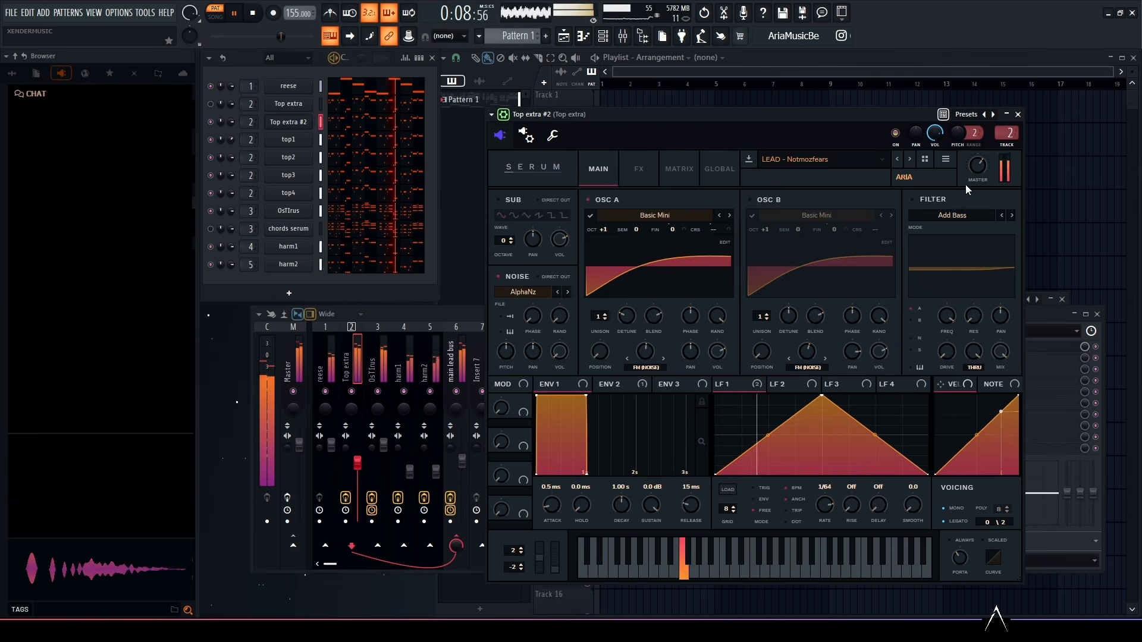
Step: Fine-tune Serum's master volume on Top extra #2 during playback, then stop the pattern
{"action": "mouse_move", "coordinate": [979, 170]}
{"action": "mouse_move", "coordinate": [982, 170]}
{"action": "left_mouse_down"}
{"action": "mouse_move", "coordinate": [991, 144]}
{"action": "mouse_move", "coordinate": [983, 165]}
{"action": "left_mouse_up"}
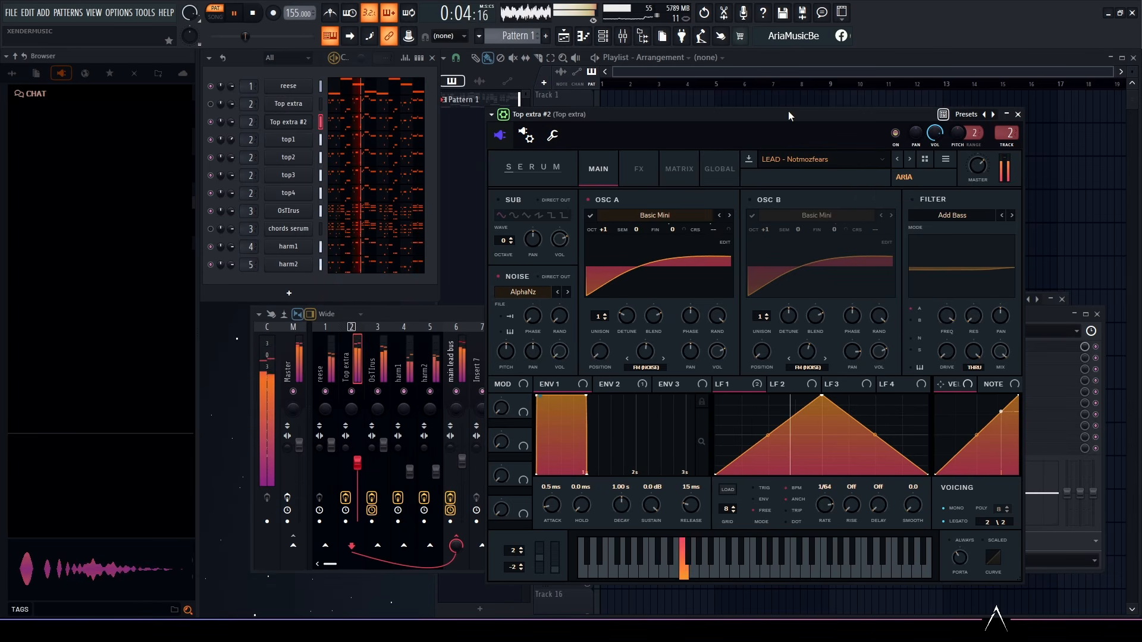
{"action": "left_click", "coordinate": [252, 12]}
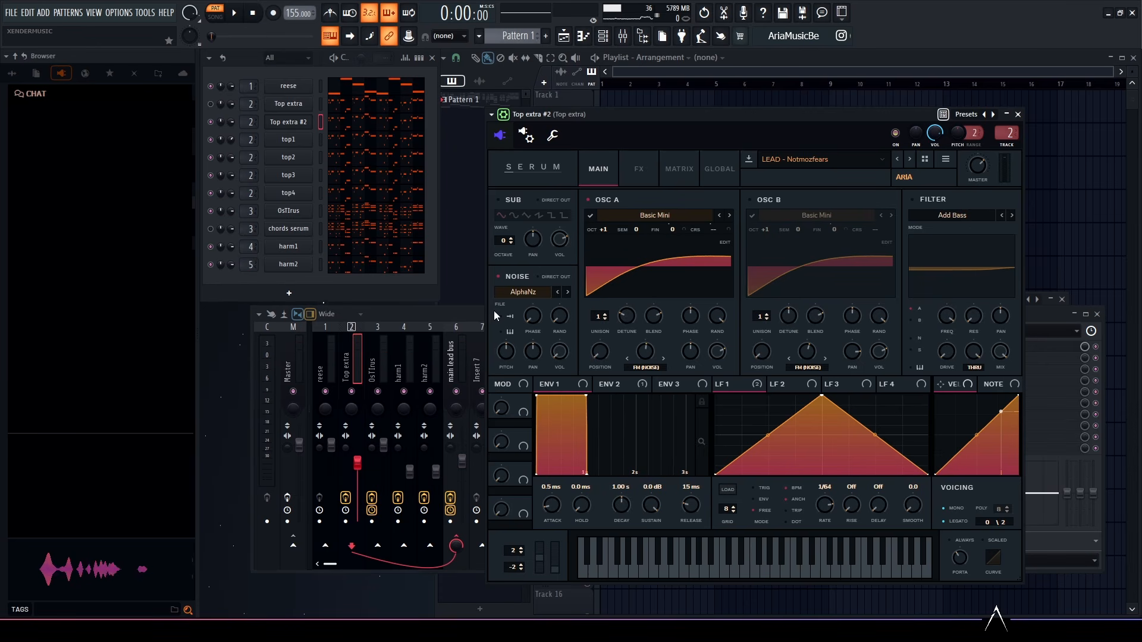
Step: Reopen the Serum interface of Top extra #2 and slightly adjust its master volume
{"action": "left_click", "coordinate": [448, 311]}
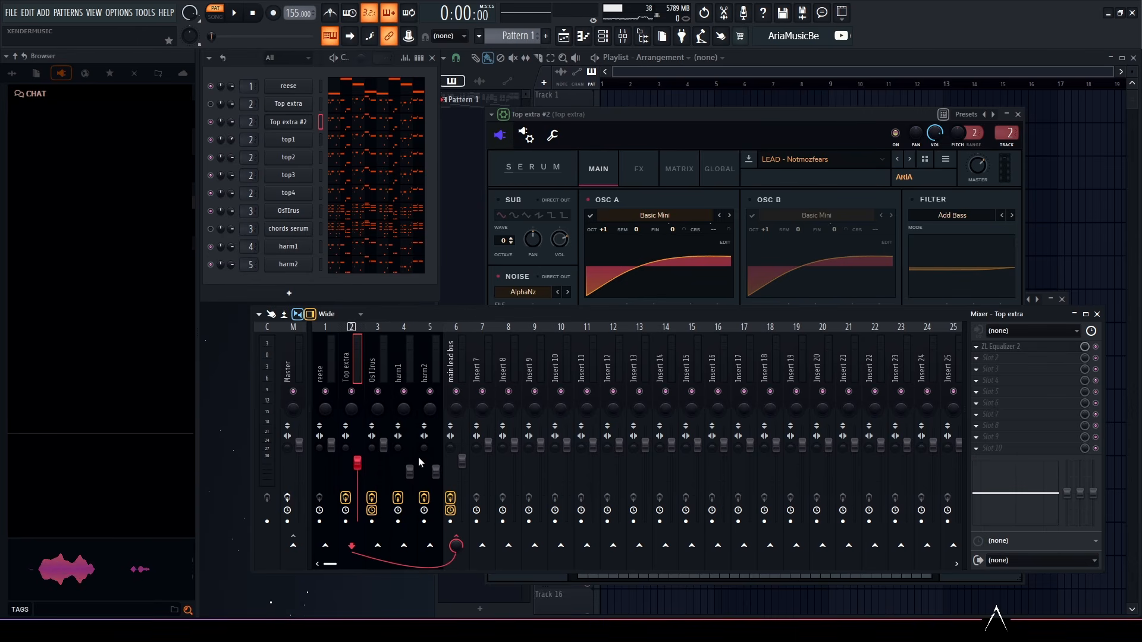
{"action": "left_click", "coordinate": [291, 122]}
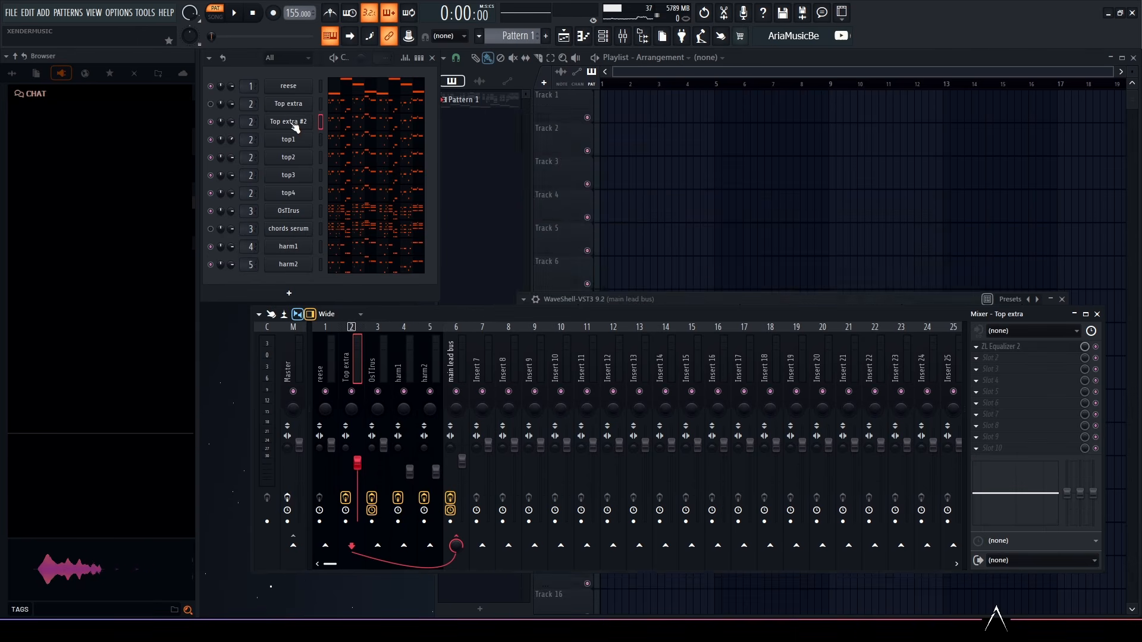
{"action": "left_click", "coordinate": [291, 123]}
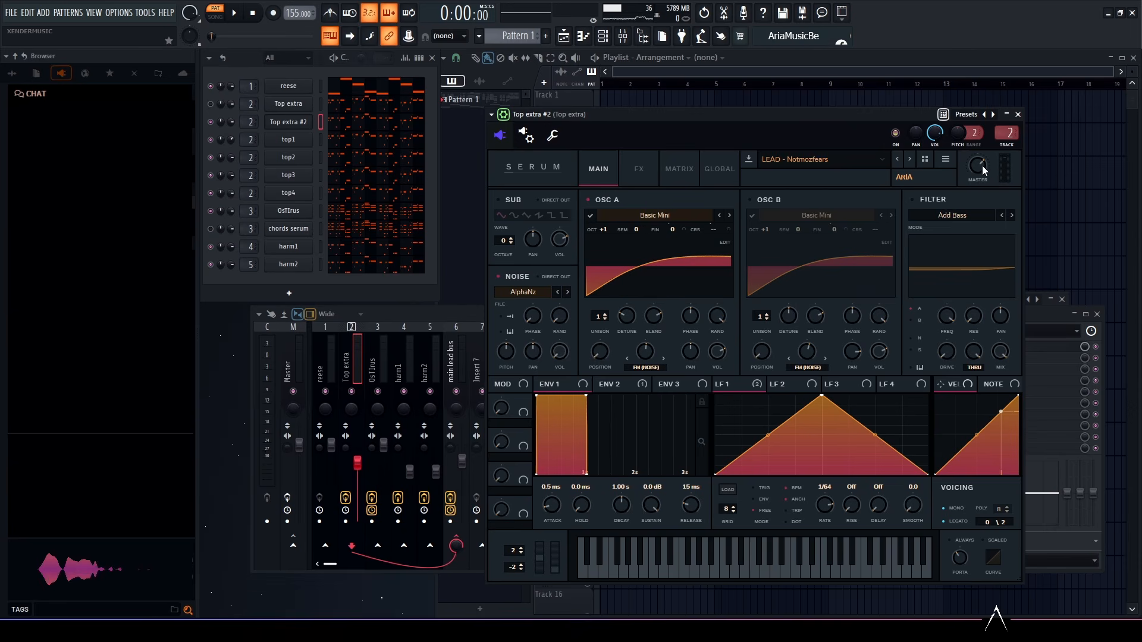
{"action": "left_click_drag", "start_coordinate": [974, 166], "coordinate": [972, 168]}
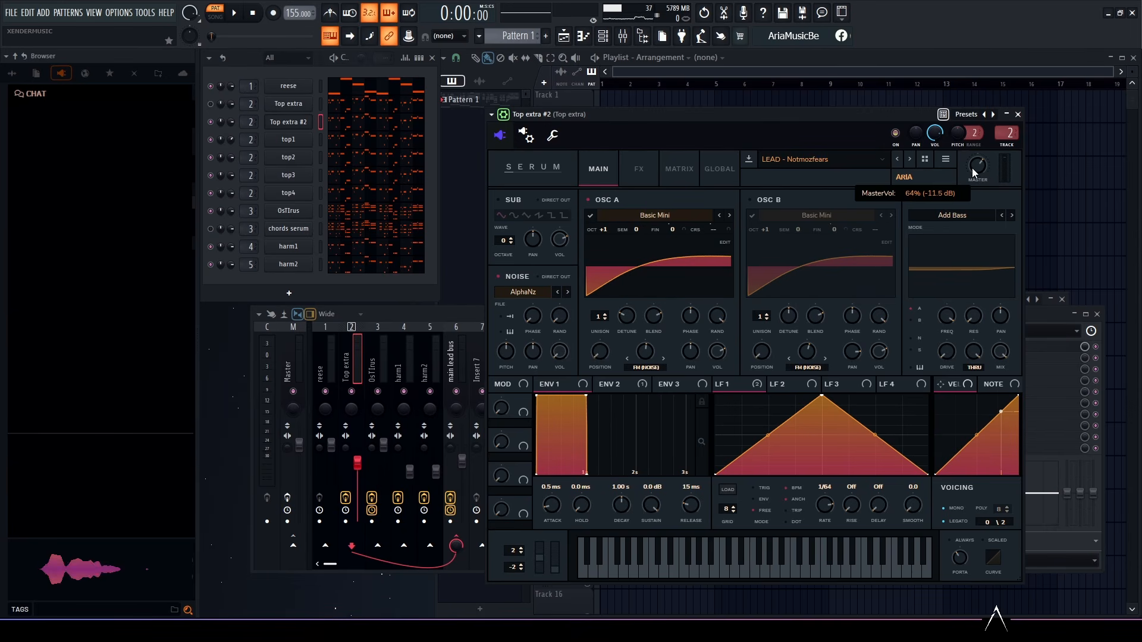
{"action": "scroll", "coordinate": [971, 167], "scroll_direction": "up", "scroll_amount": 1}
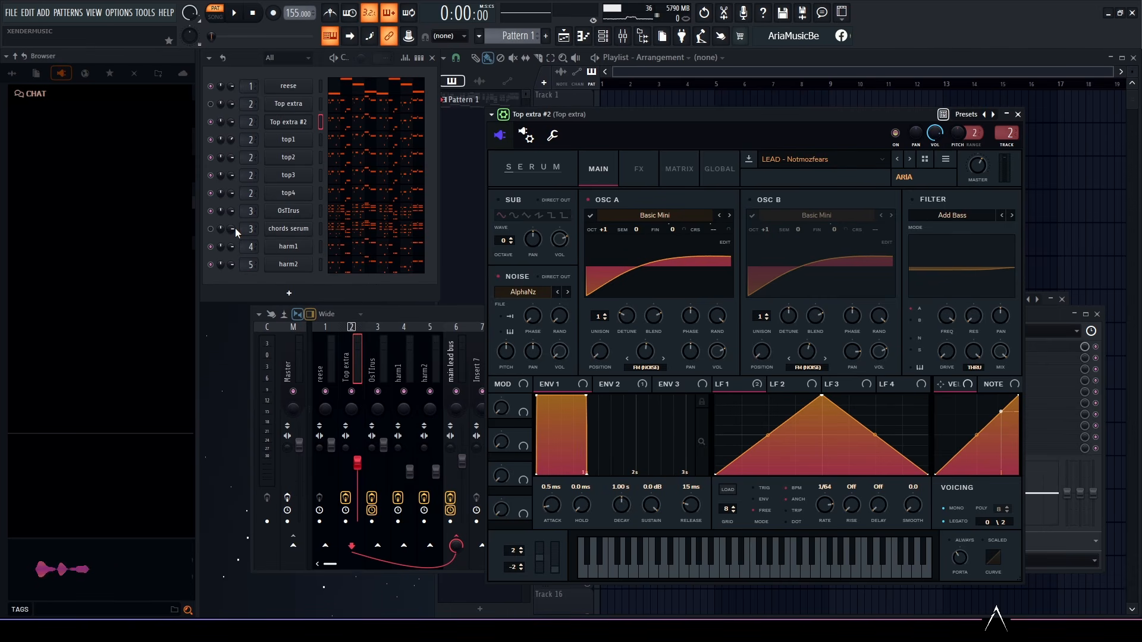
Step: Mute Top extra #2, unmute the original Top extra, and delete the Top extra #2 channel
{"action": "left_click", "coordinate": [210, 121]}
{"action": "left_click", "coordinate": [211, 105]}
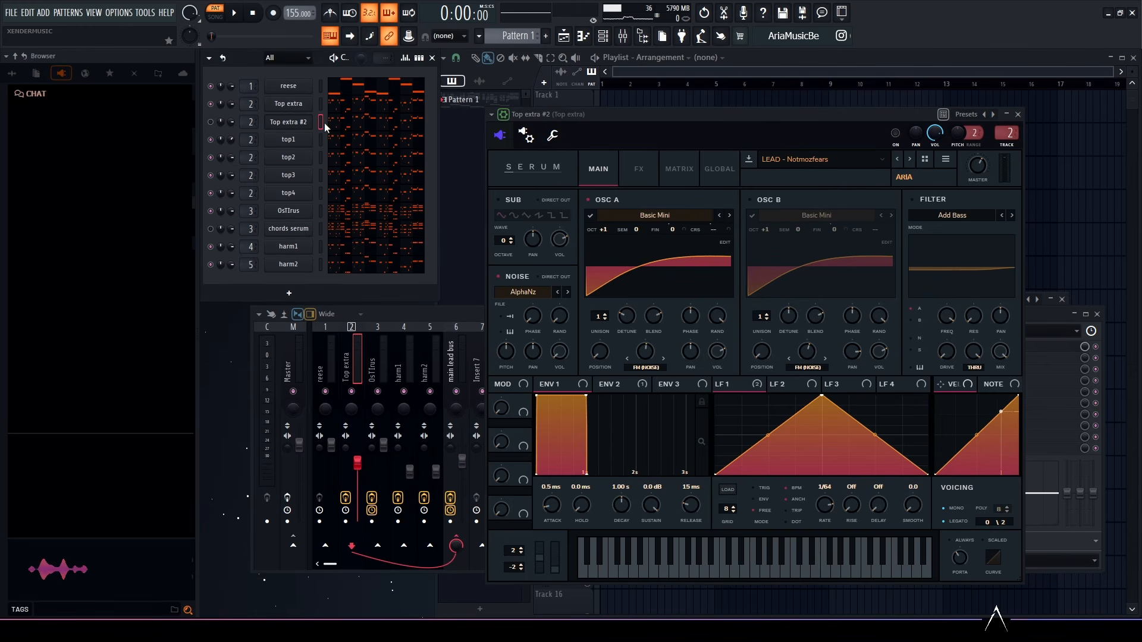
{"action": "key", "text": "alt+Delete"}
{"action": "key", "text": "Return"}
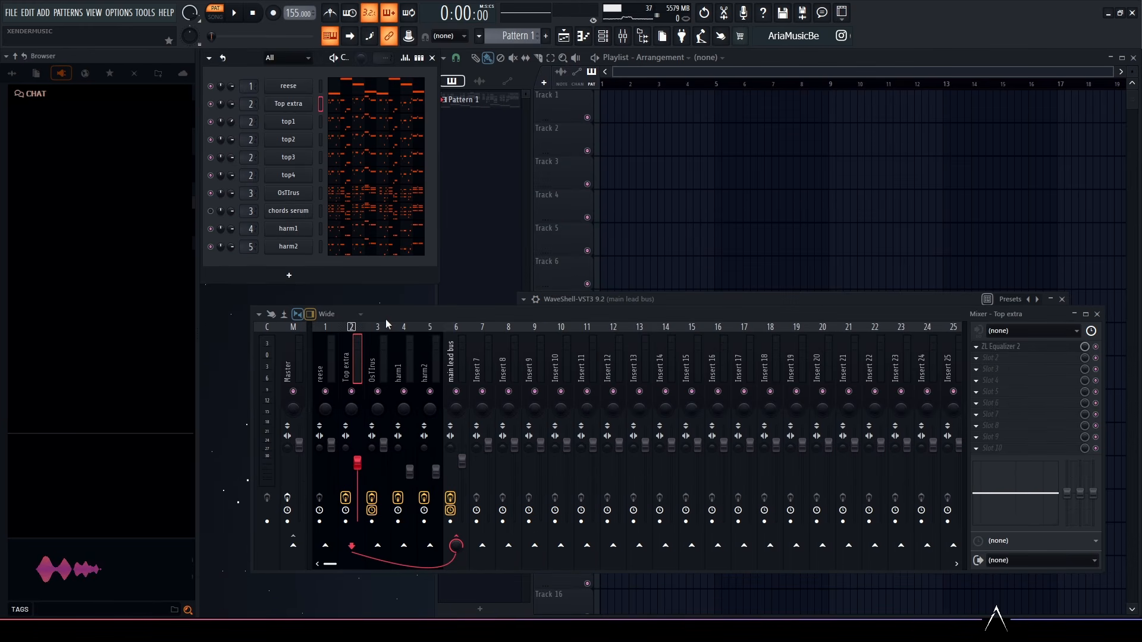
Step: Load NO Contour into slot 9 of the main lead bus, directly before Patcher
{"action": "left_click", "coordinate": [327, 356]}
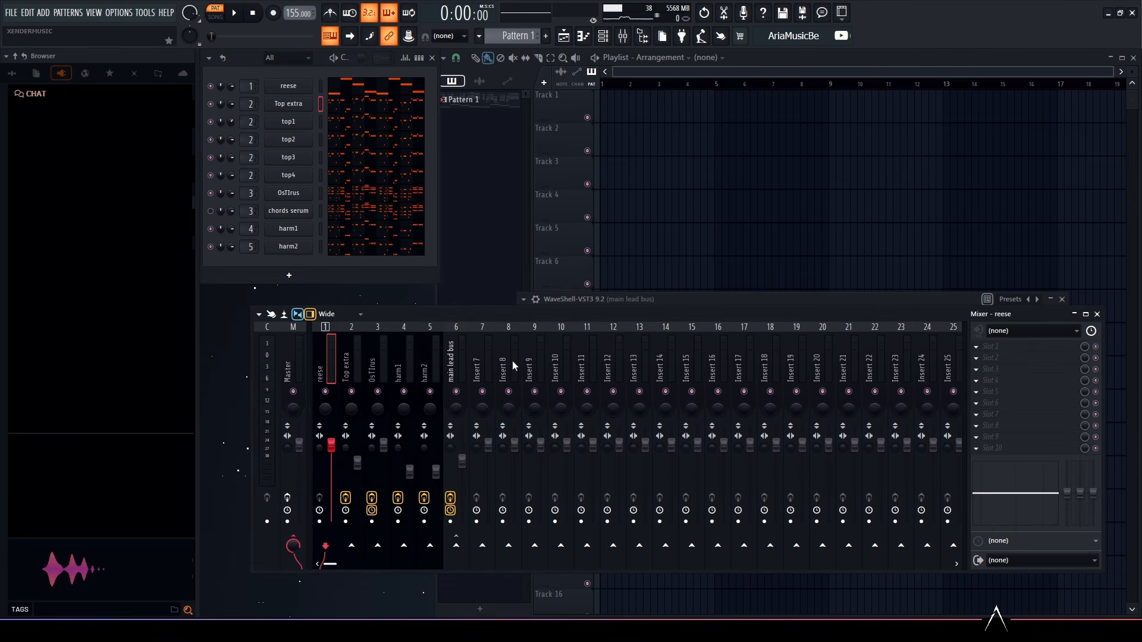
{"action": "left_click", "coordinate": [462, 368]}
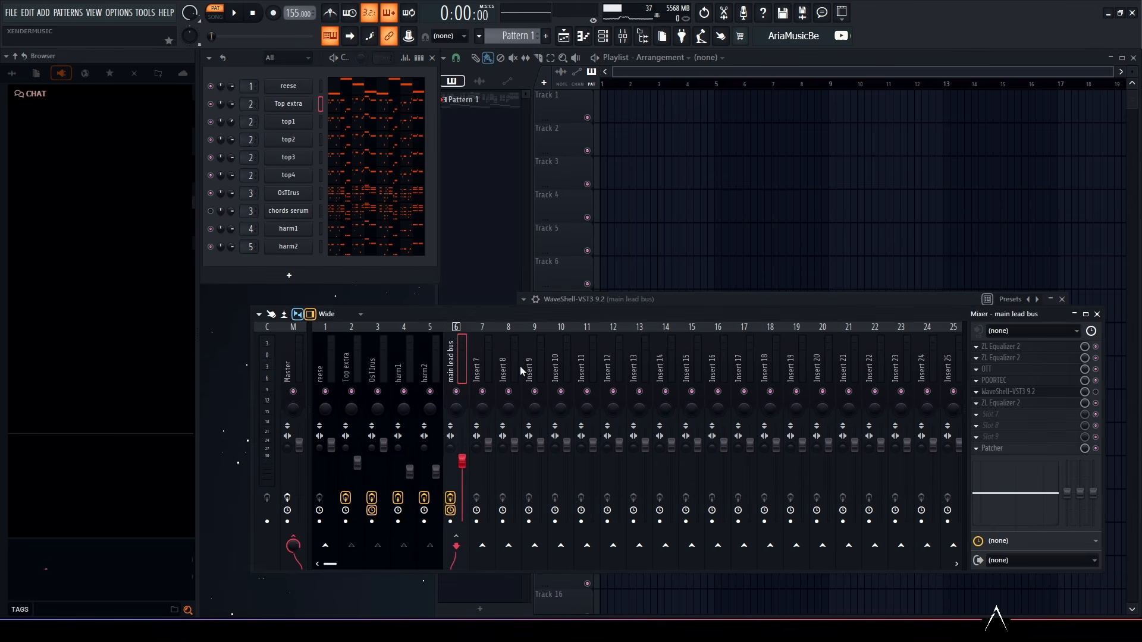
{"action": "left_click", "coordinate": [976, 437]}
{"action": "mouse_move", "coordinate": [985, 352]}
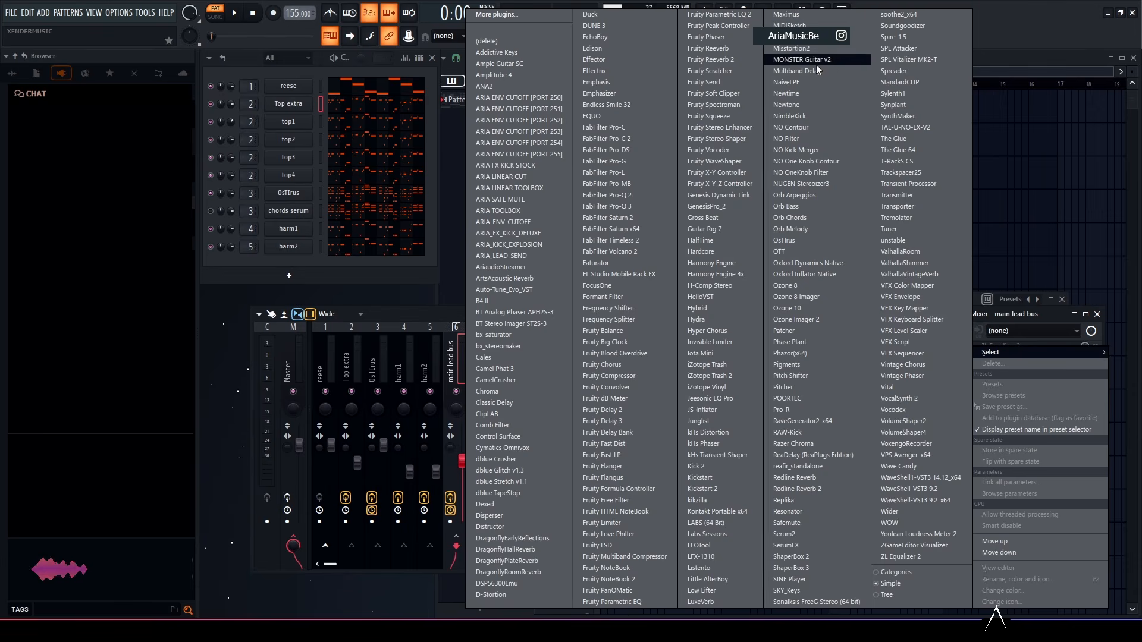
{"action": "left_click", "coordinate": [820, 127]}
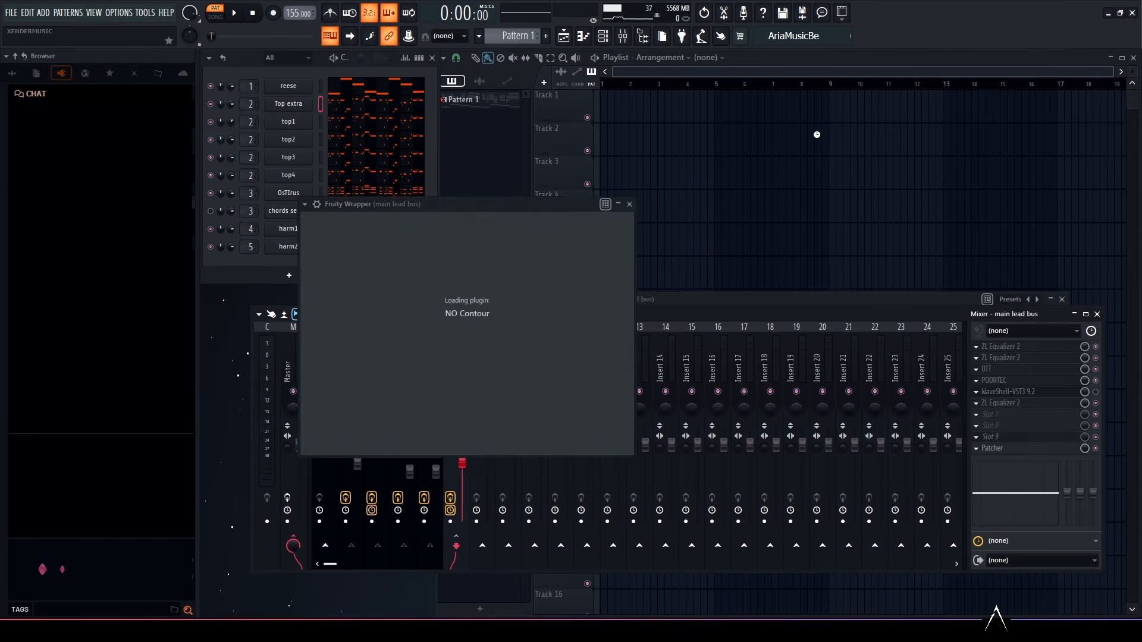
{"action": "left_click_drag", "start_coordinate": [592, 200], "coordinate": [779, 180]}
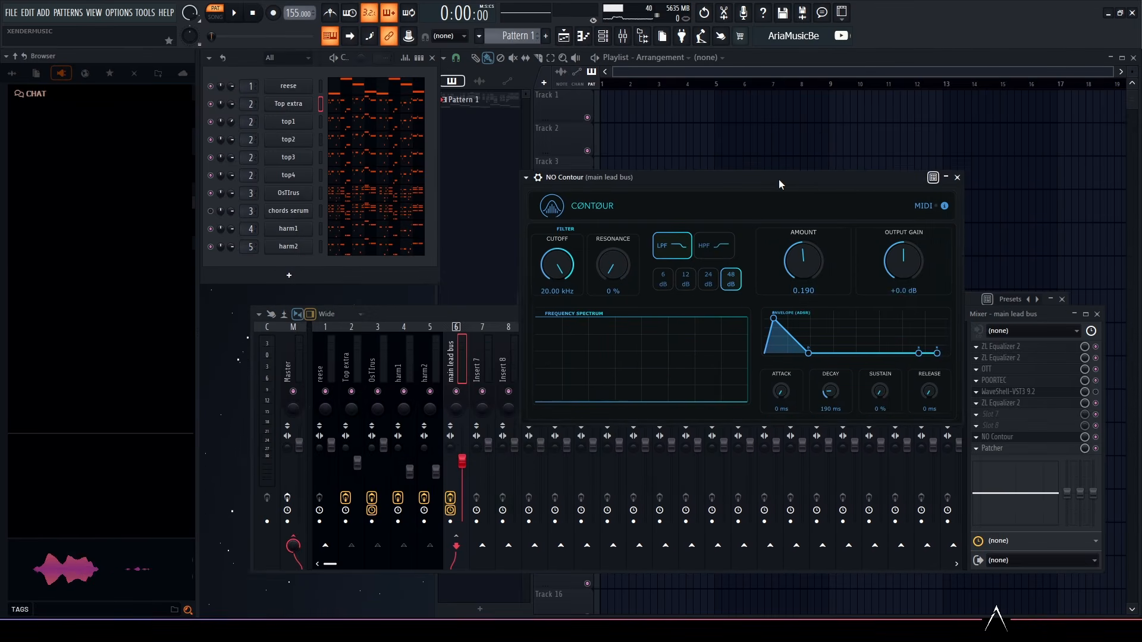
Step: Copy the notes of harm2 and add a MIDI Out channel set to port 2
{"action": "left_click", "coordinate": [350, 255]}
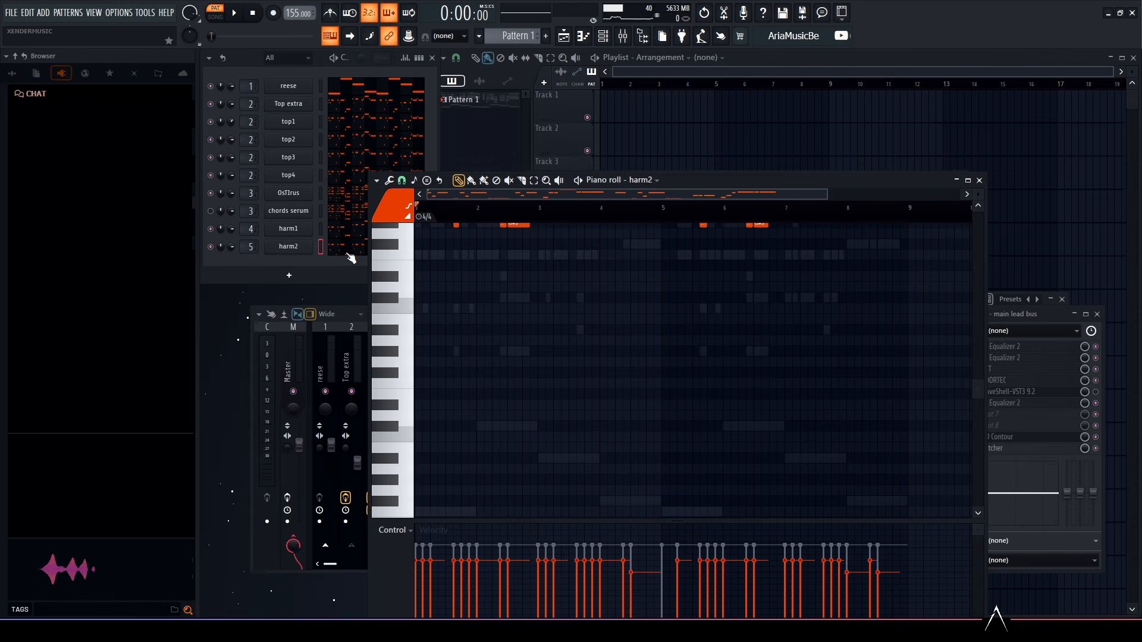
{"action": "left_click", "coordinate": [288, 283]}
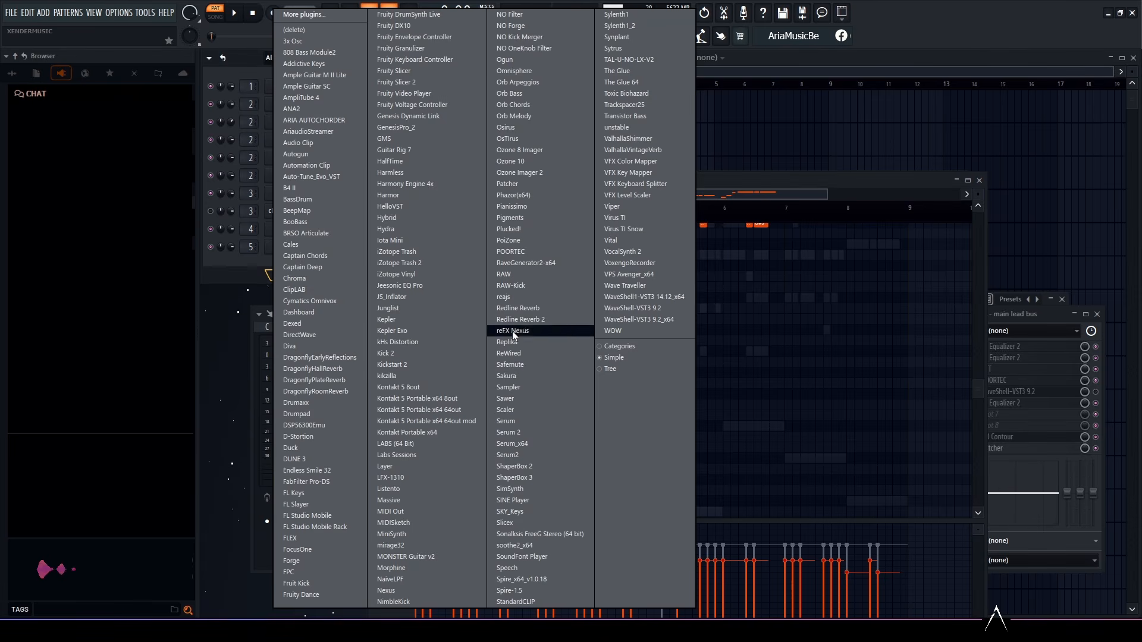
{"action": "left_click", "coordinate": [408, 513]}
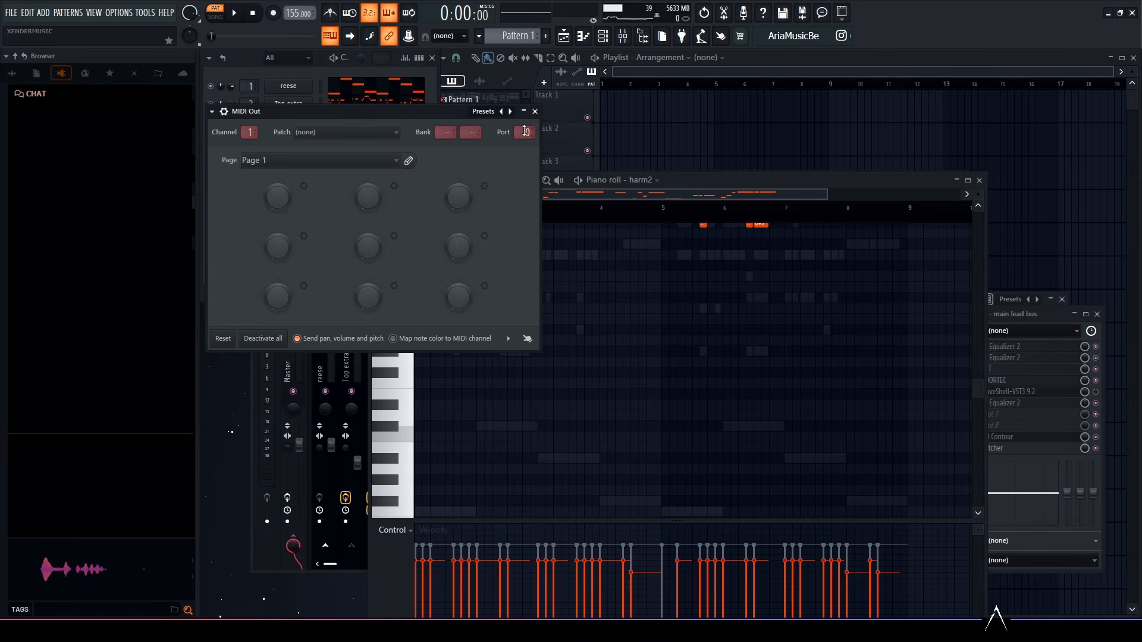
{"action": "left_click_drag", "start_coordinate": [524, 131], "coordinate": [525, 124]}
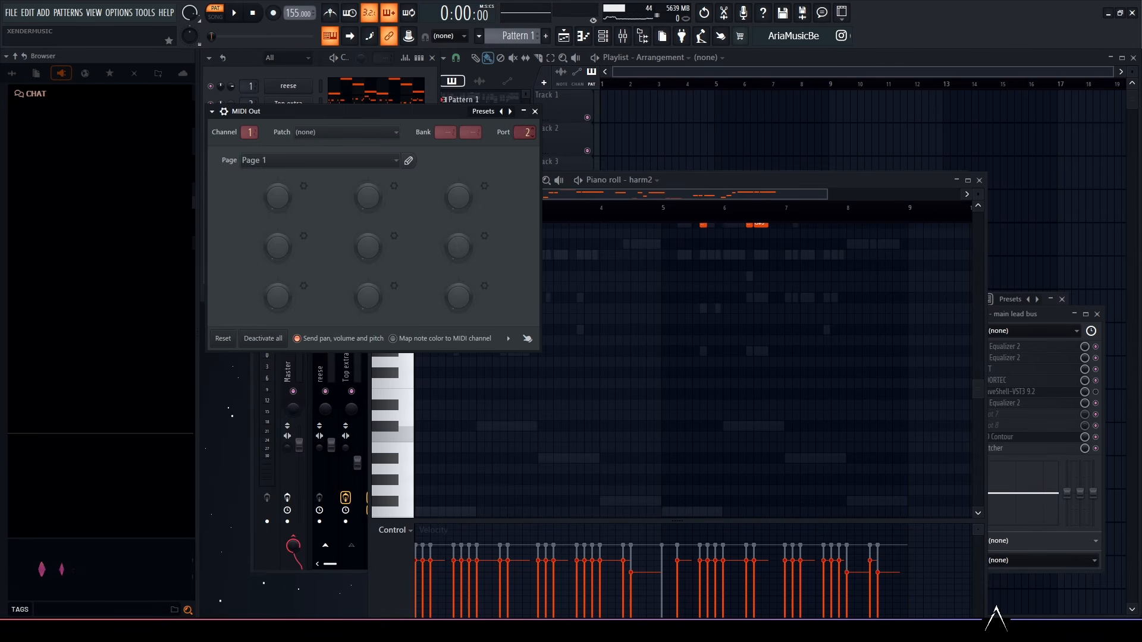
{"action": "left_click", "coordinate": [535, 111]}
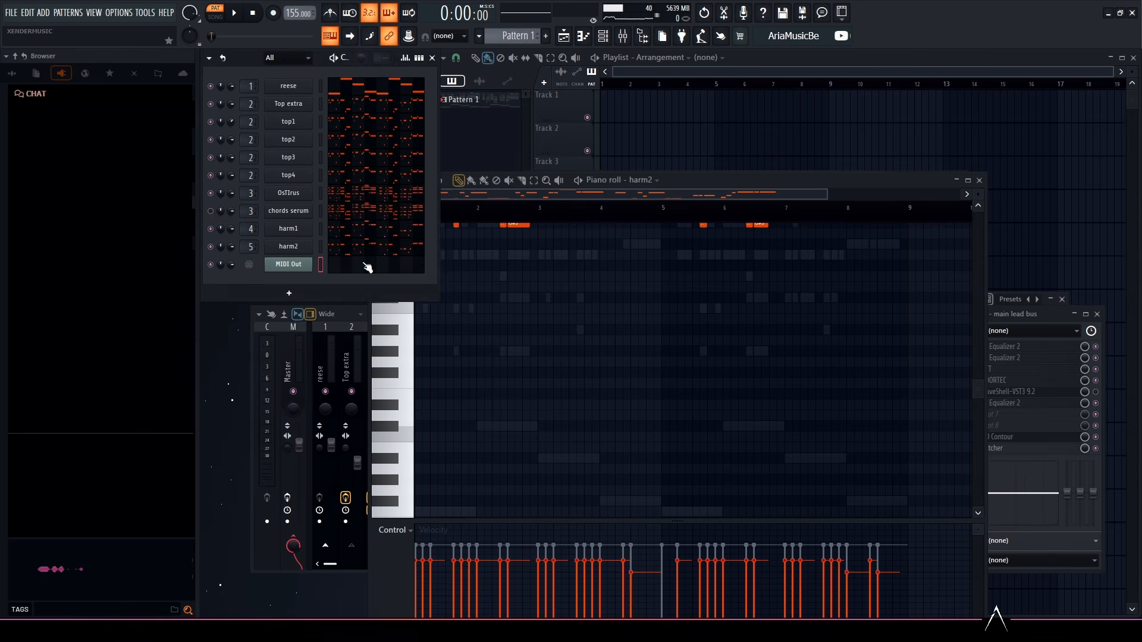
Step: Paste the harm2 notes into the MIDI Out channel's piano roll and close it
{"action": "left_click", "coordinate": [363, 265]}
{"action": "scroll", "coordinate": [566, 344], "scroll_direction": "down", "scroll_amount": 1}
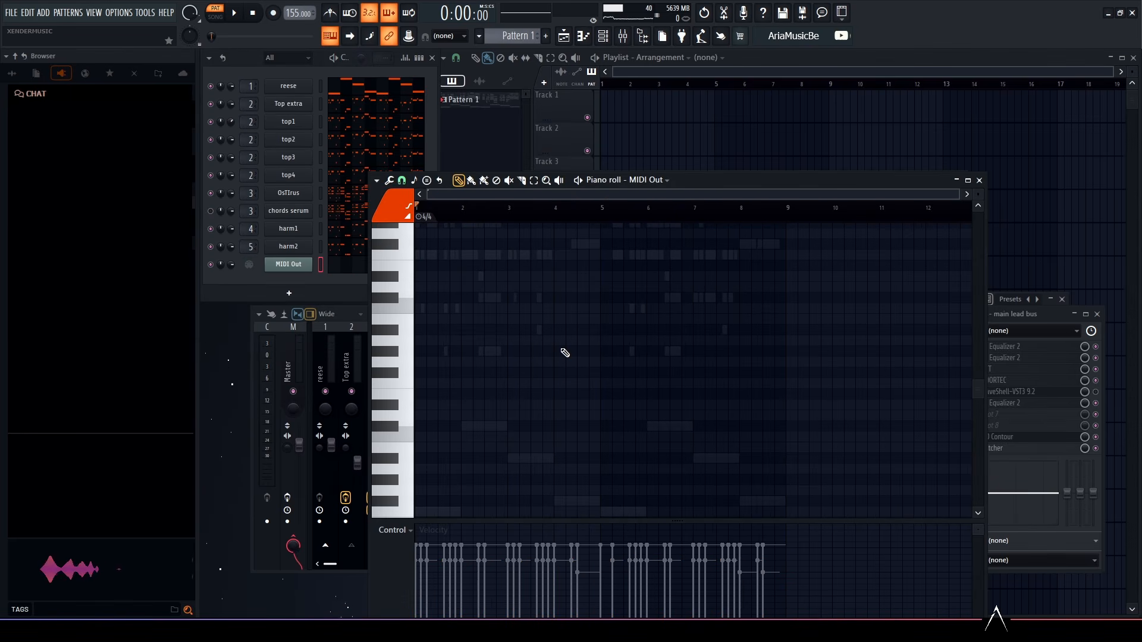
{"action": "key", "text": "ctrl+v"}
{"action": "left_click", "coordinate": [343, 251]}
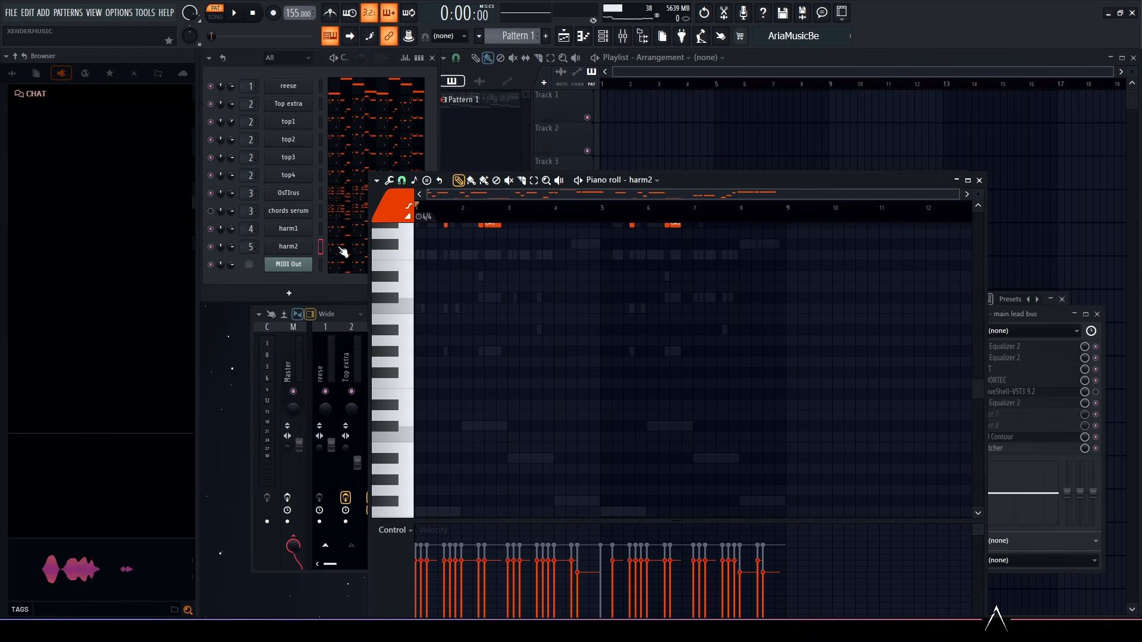
{"action": "left_click", "coordinate": [336, 268]}
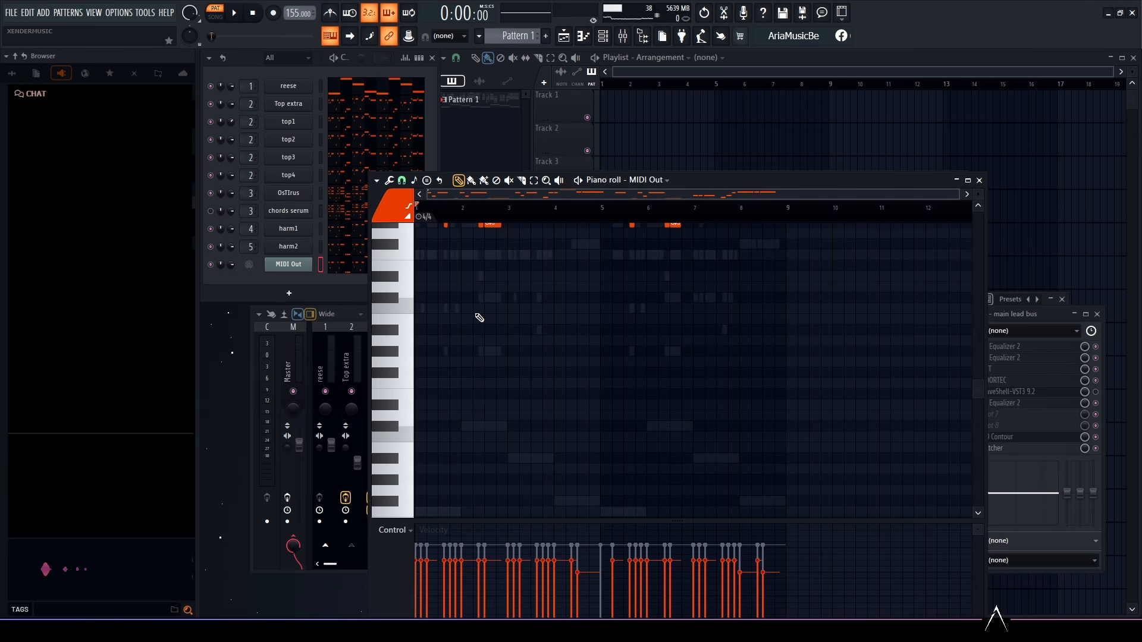
{"action": "key", "text": "ctrl+x"}
{"action": "key", "text": "ctrl+v"}
{"action": "scroll", "coordinate": [488, 351], "scroll_direction": "up", "scroll_amount": 3}
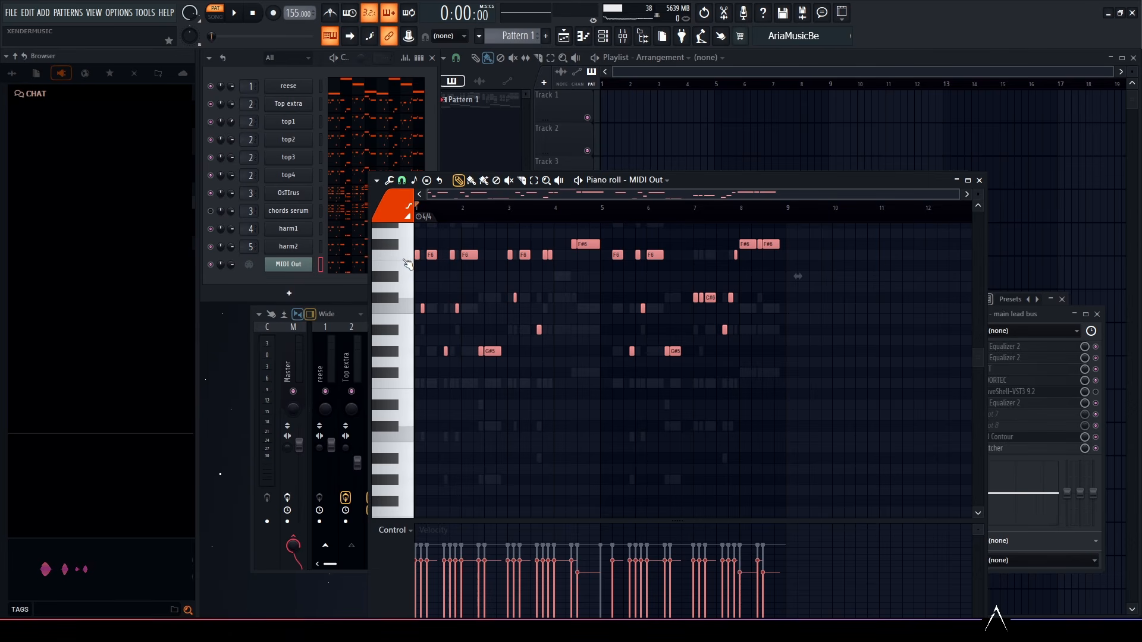
{"action": "left_click", "coordinate": [980, 180]}
Step: Set NO Contour's MIDI input port to match the MIDI Out channel and return to its interface
{"action": "left_click", "coordinate": [543, 179]}
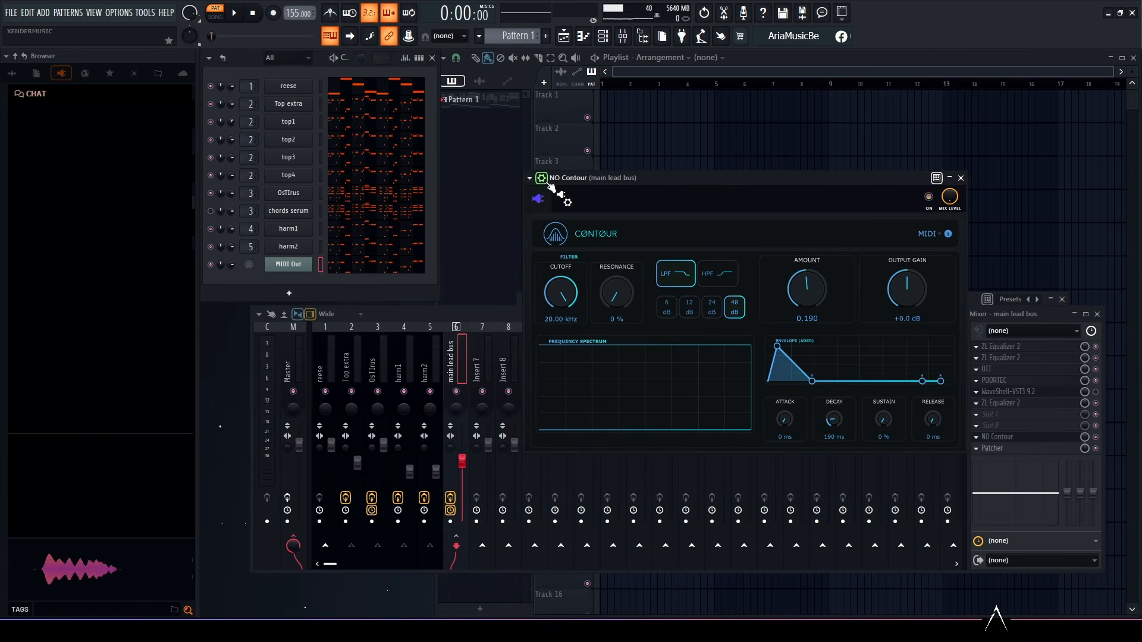
{"action": "left_click", "coordinate": [562, 199]}
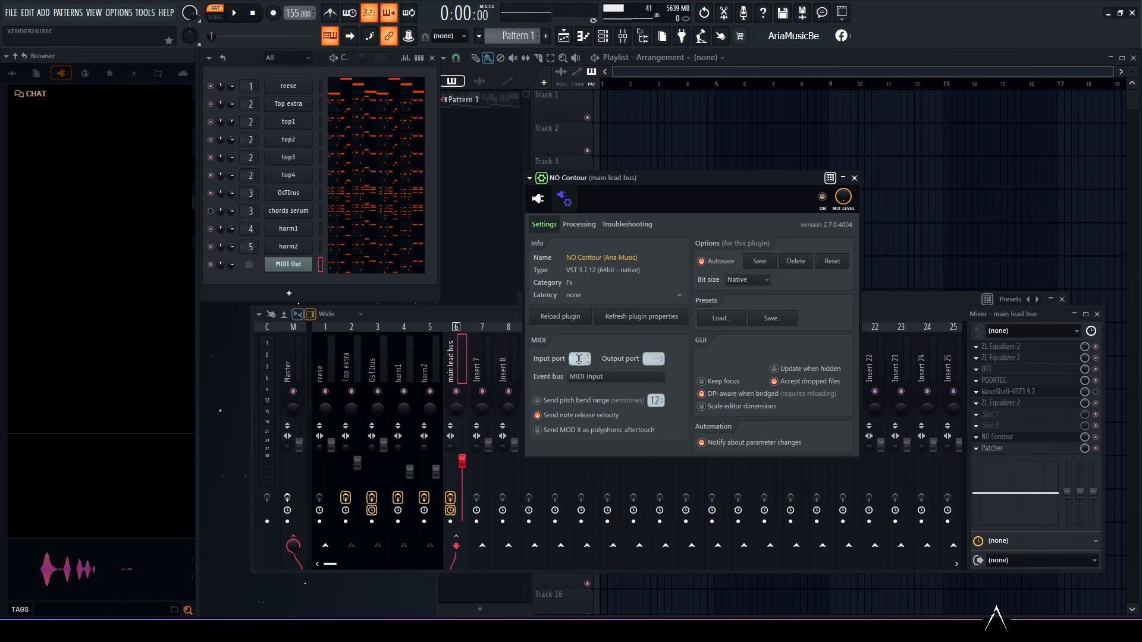
{"action": "left_click_drag", "start_coordinate": [580, 359], "coordinate": [579, 352]}
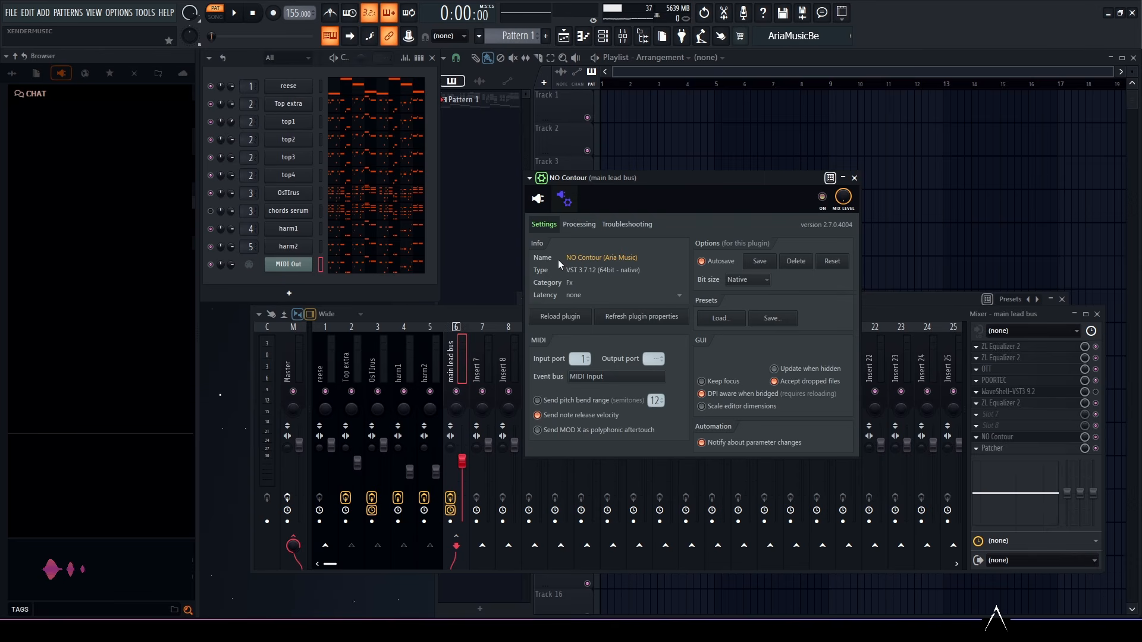
{"action": "left_click", "coordinate": [572, 359]}
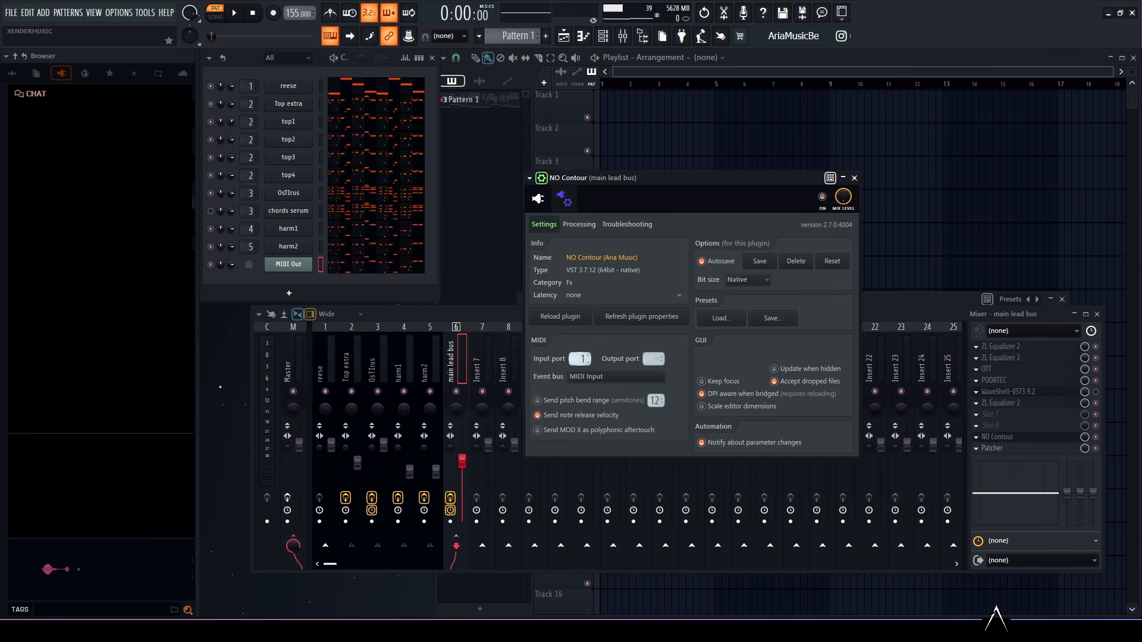
{"action": "left_click", "coordinate": [537, 199]}
Step: Lower NO Contour's low-pass cutoff to 1.92 kHz while the pattern plays, then stop playback
{"action": "key", "text": "space"}
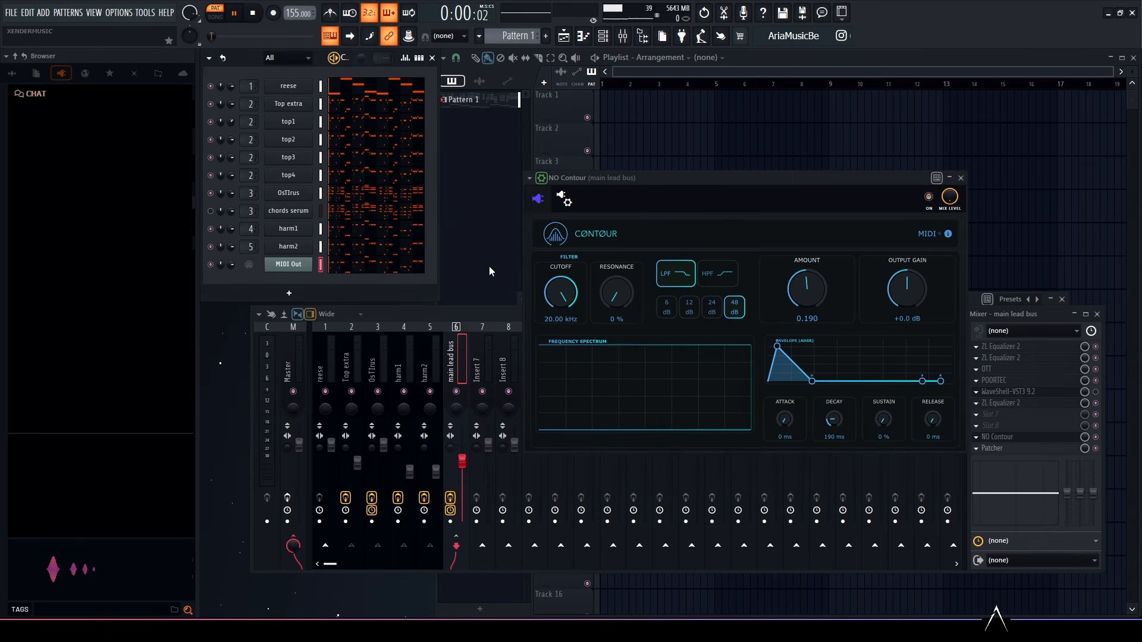
{"action": "left_click_drag", "start_coordinate": [559, 293], "coordinate": [547, 325]}
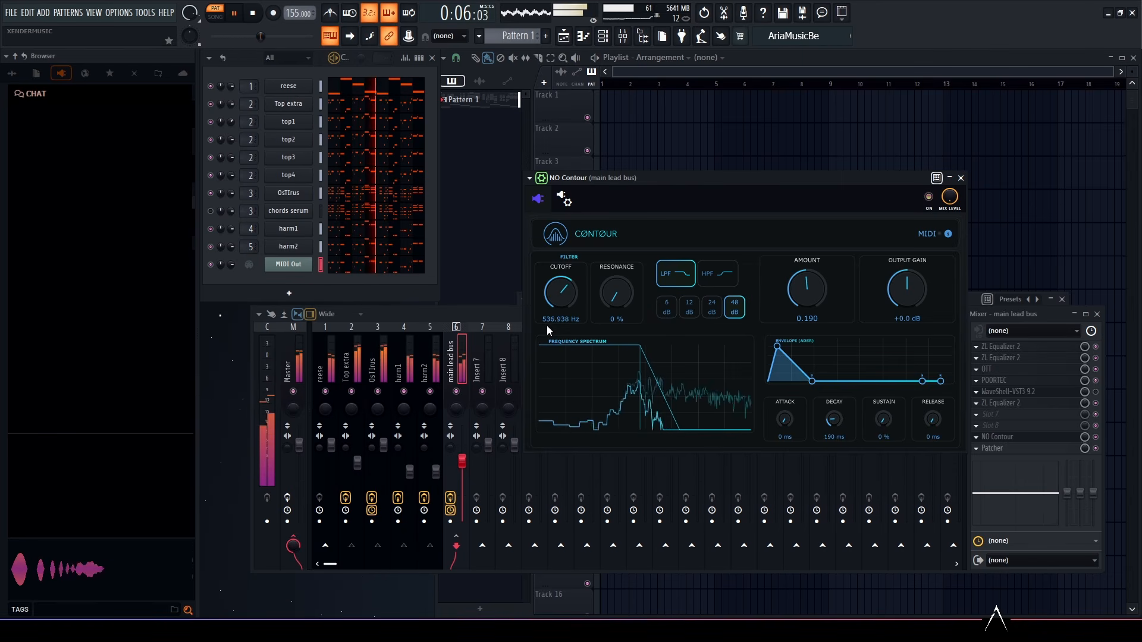
{"action": "left_click_drag", "start_coordinate": [547, 326], "coordinate": [552, 302]}
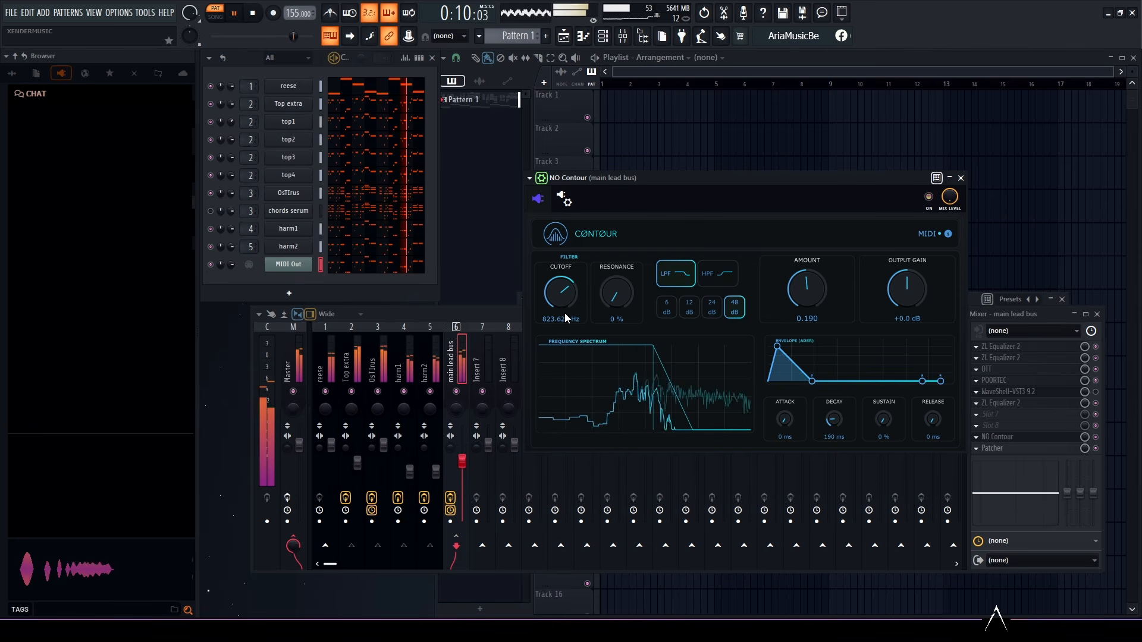
{"action": "left_click_drag", "start_coordinate": [566, 304], "coordinate": [568, 296]}
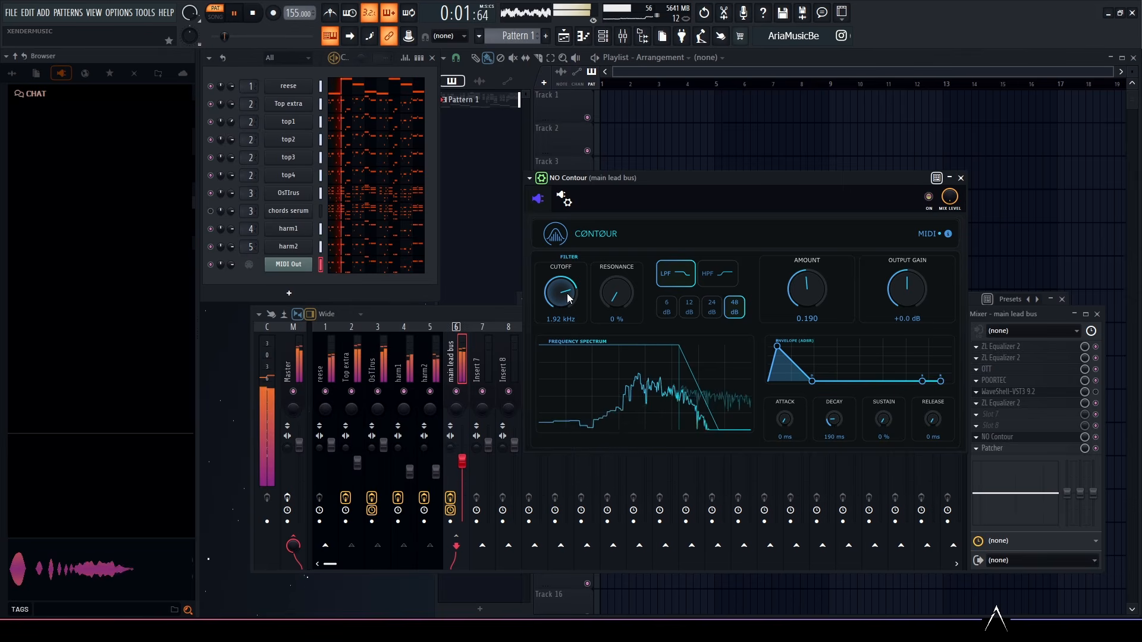
{"action": "left_click", "coordinate": [479, 316]}
{"action": "key", "text": "space"}
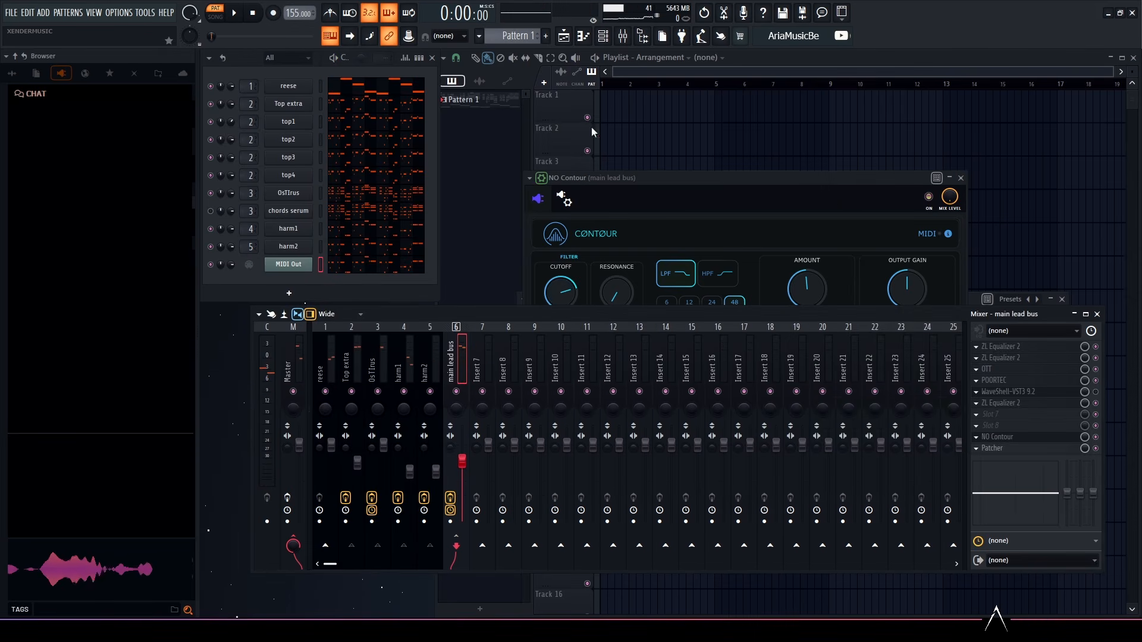
{"action": "left_click_drag", "start_coordinate": [726, 188], "coordinate": [738, 169]}
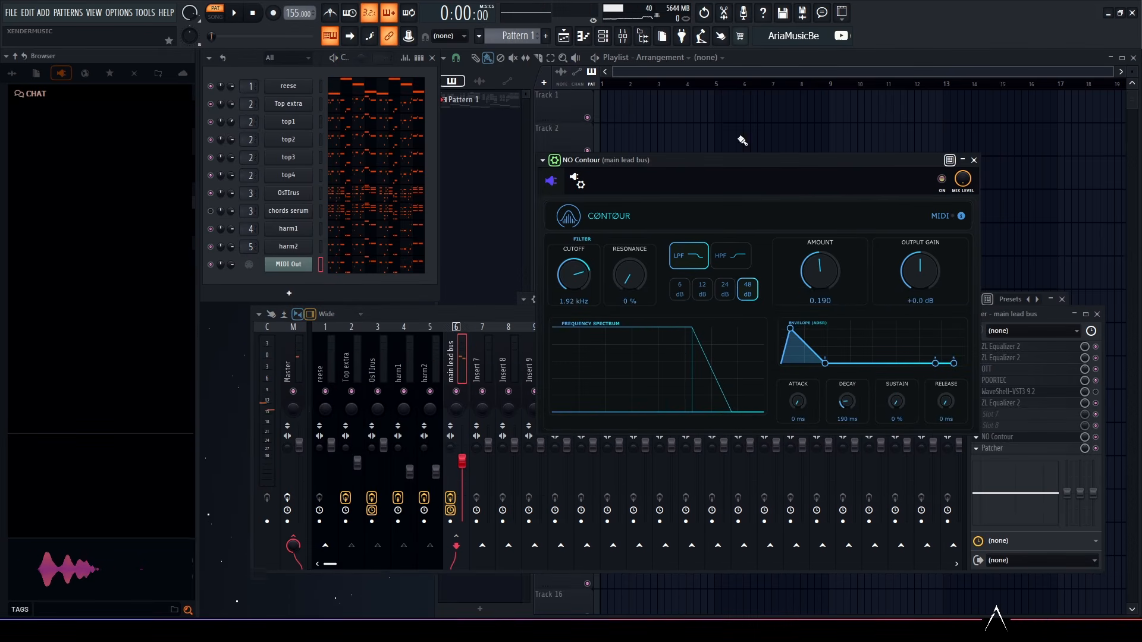